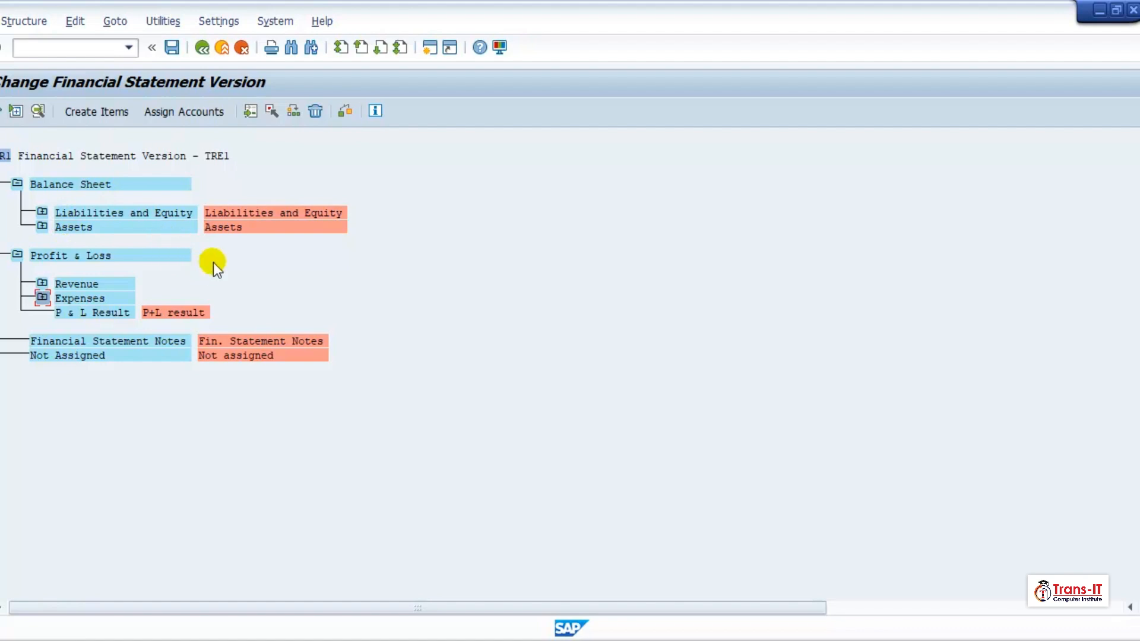
# Expand Assets and Current Assets in the balance sheet and view the texts of the Cash in Hand item
pyautogui.click(42, 227)
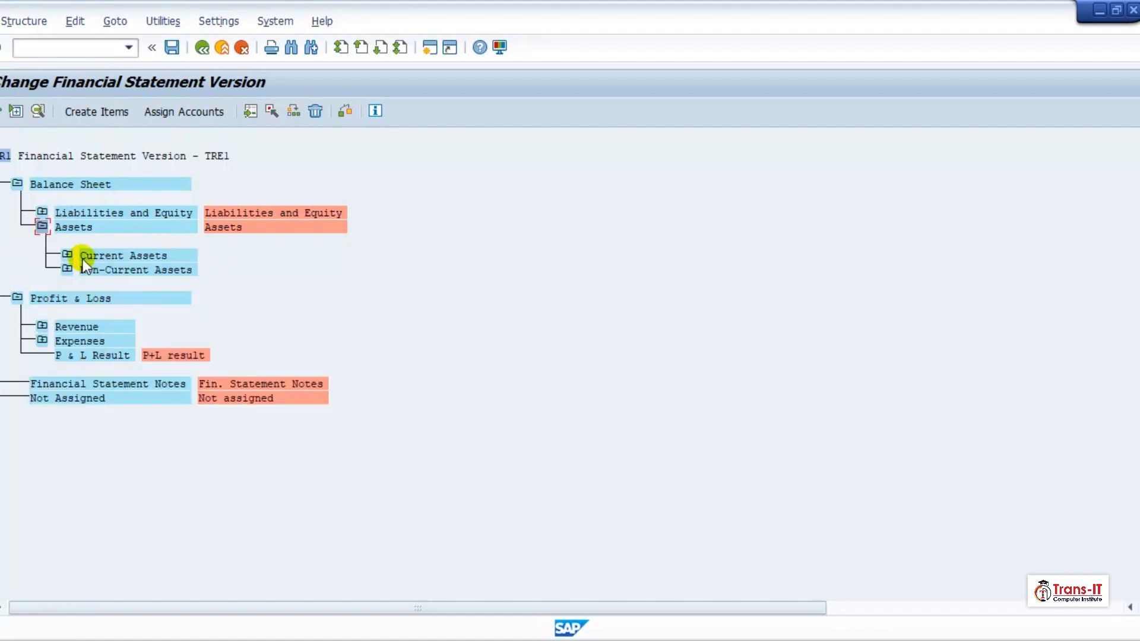
pyautogui.click(67, 255)
pyautogui.doubleClick(146, 285)
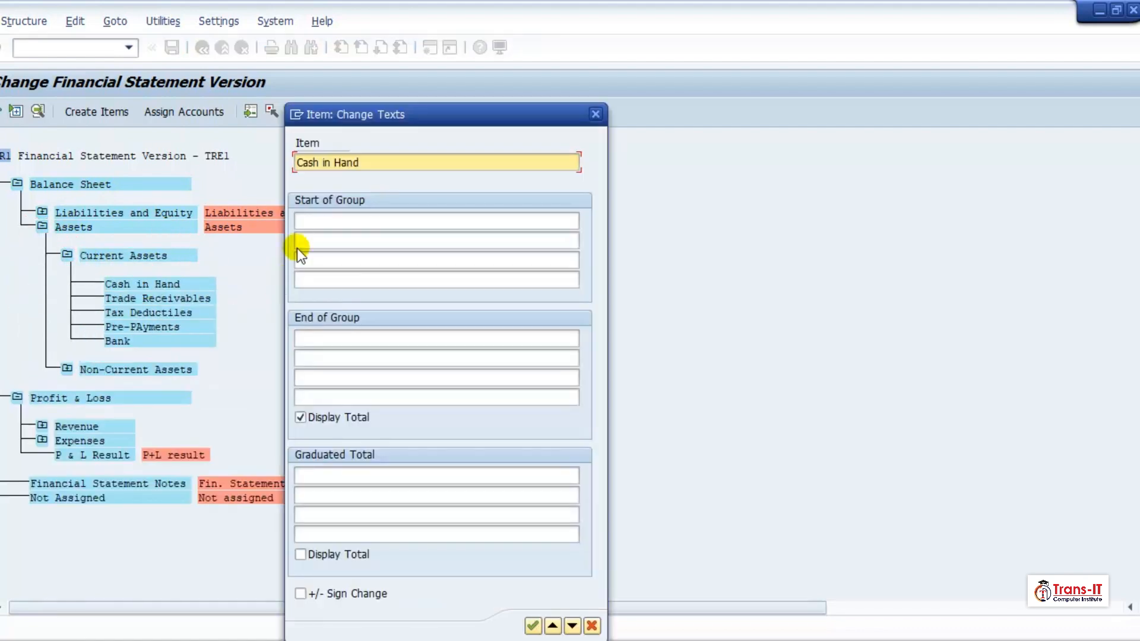
pyautogui.click(354, 186)
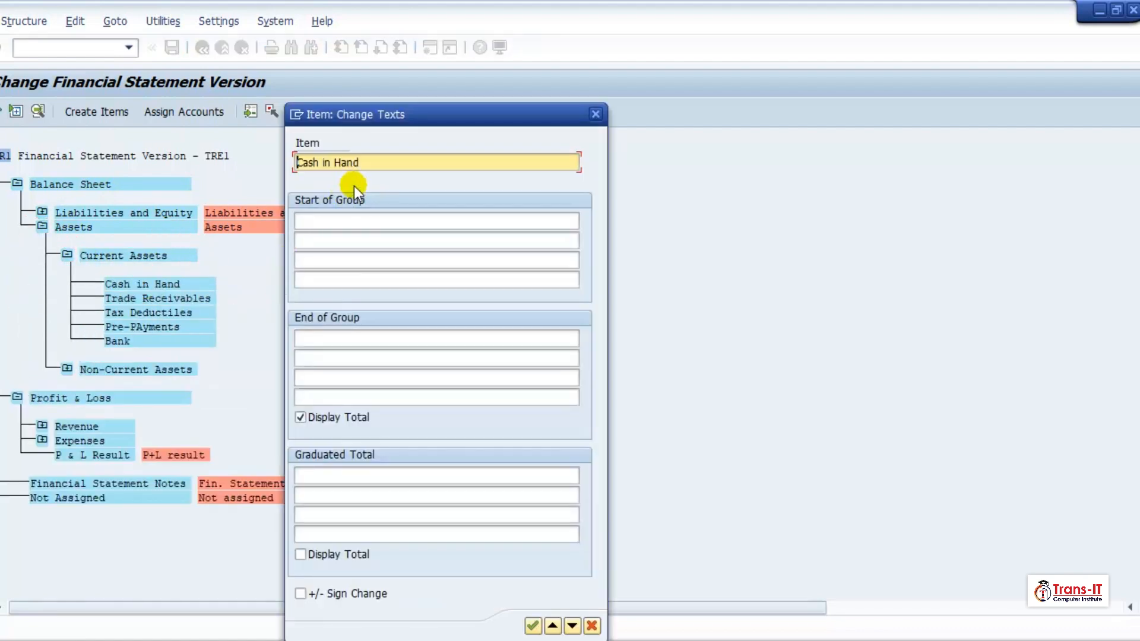
pyautogui.click(599, 114)
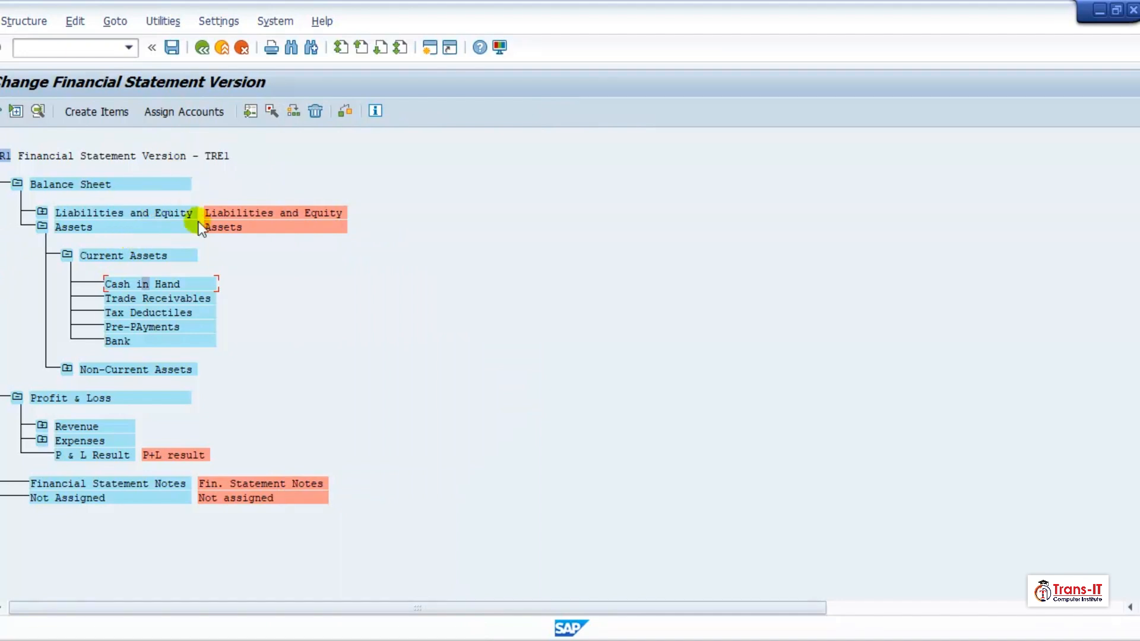
# Assign the account range 100000 to 100010 to the Cash in Hand item with the debit (D) indicator set
pyautogui.click(213, 114)
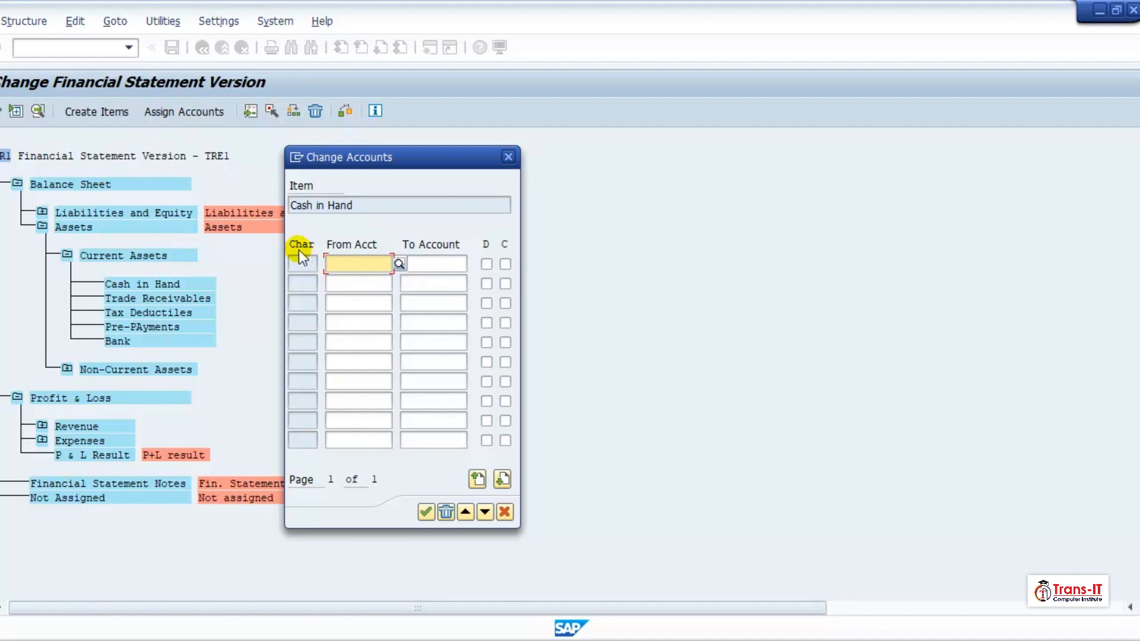
pyautogui.write('100000')
pyautogui.press('Tab')
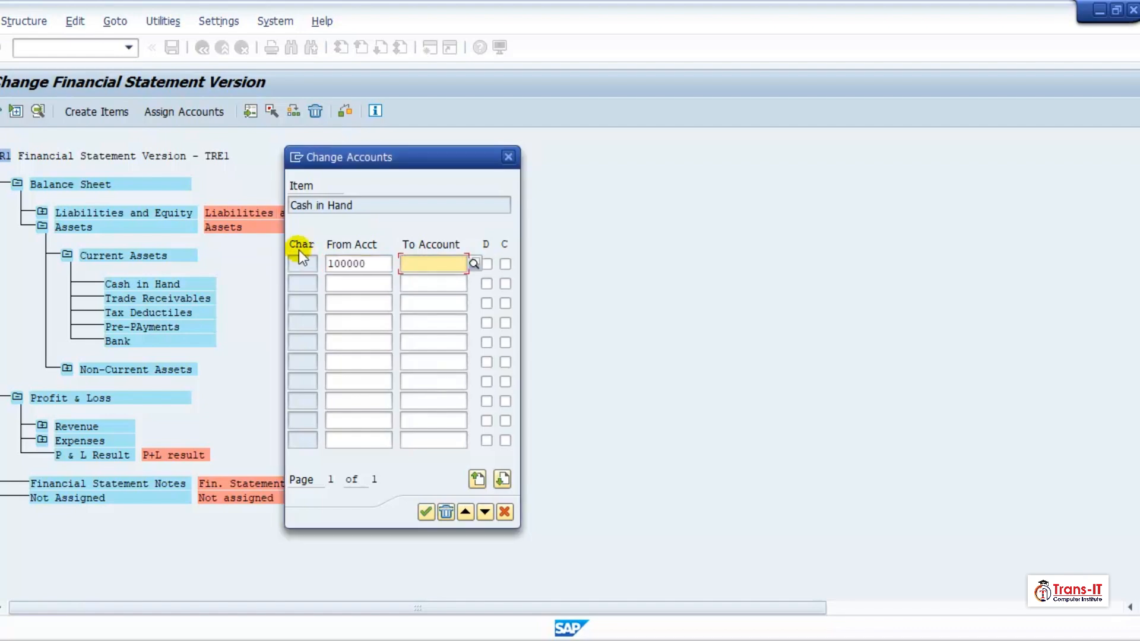
pyautogui.write('1000')
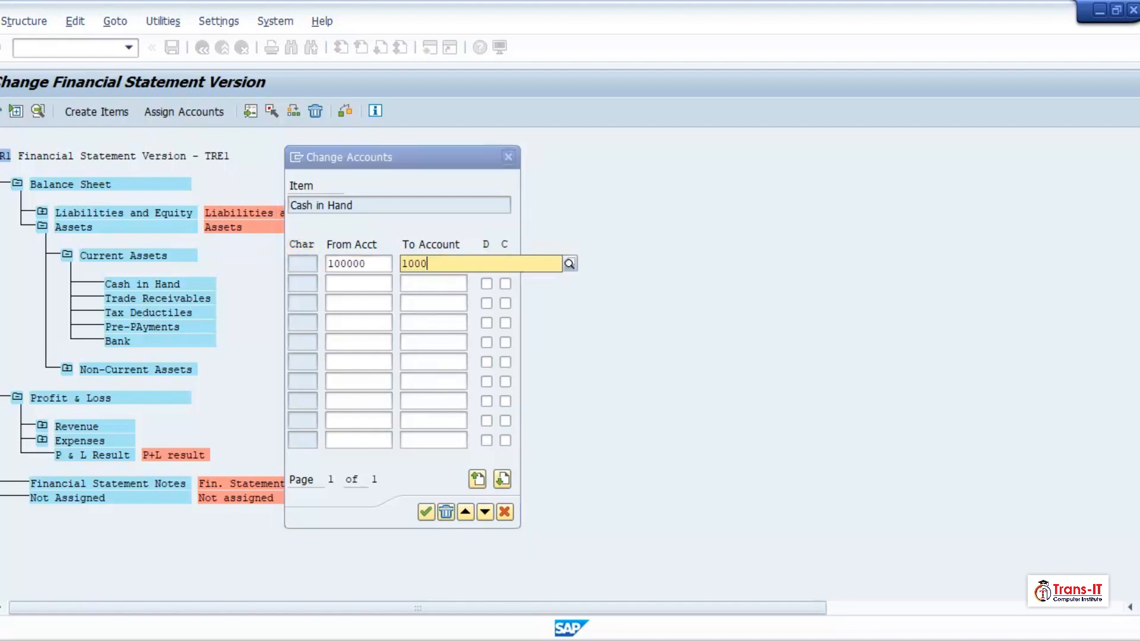
pyautogui.write('10')
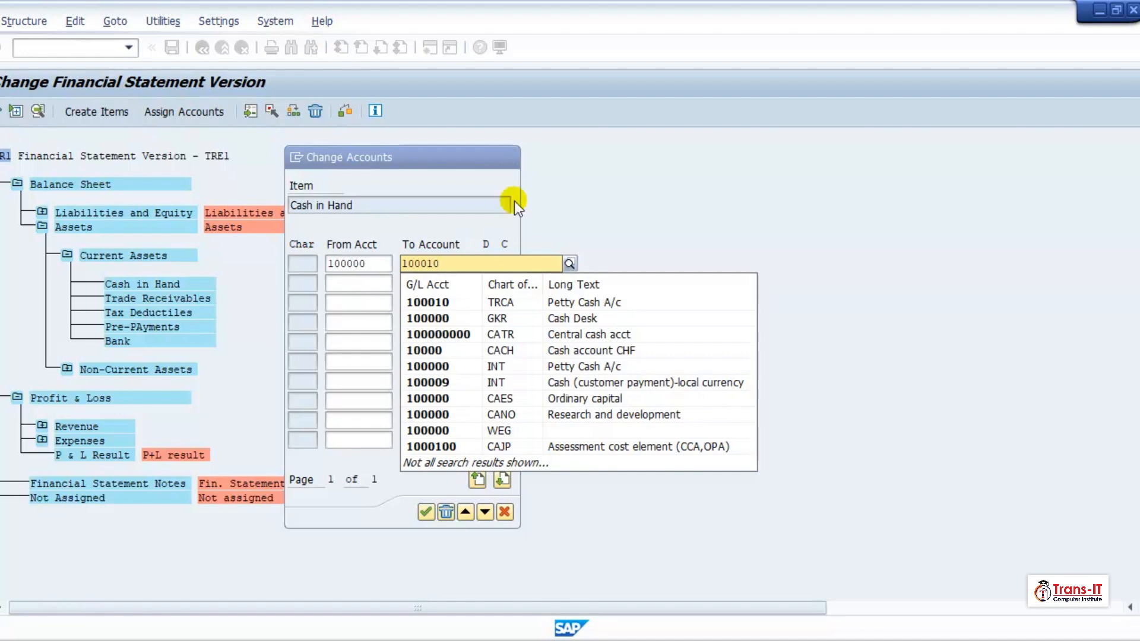
pyautogui.click(487, 300)
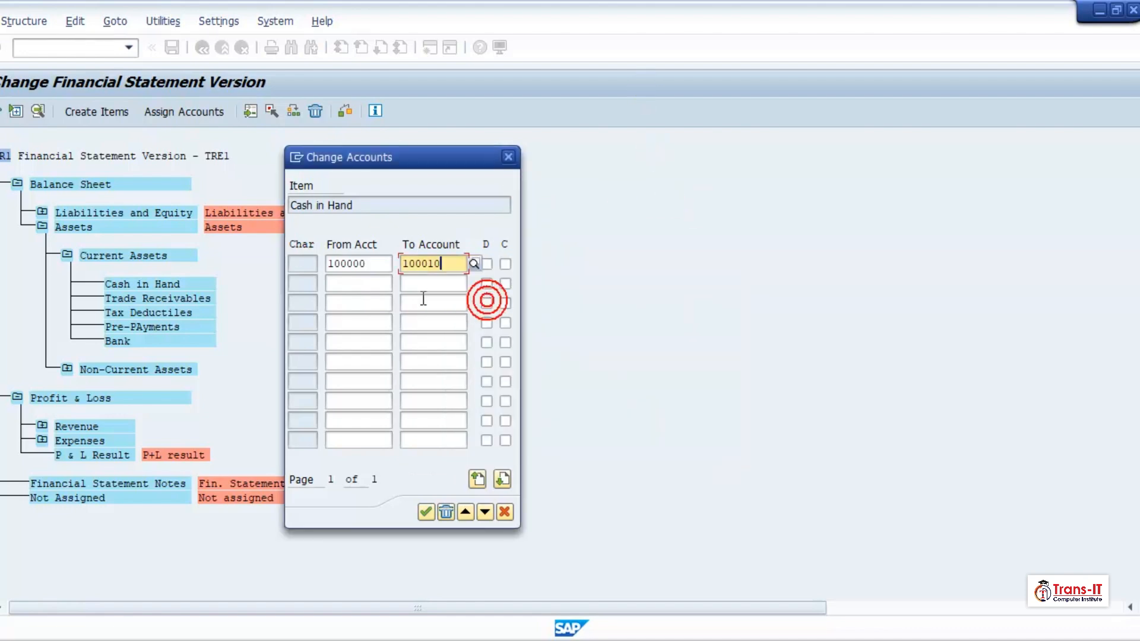
pyautogui.click(487, 264)
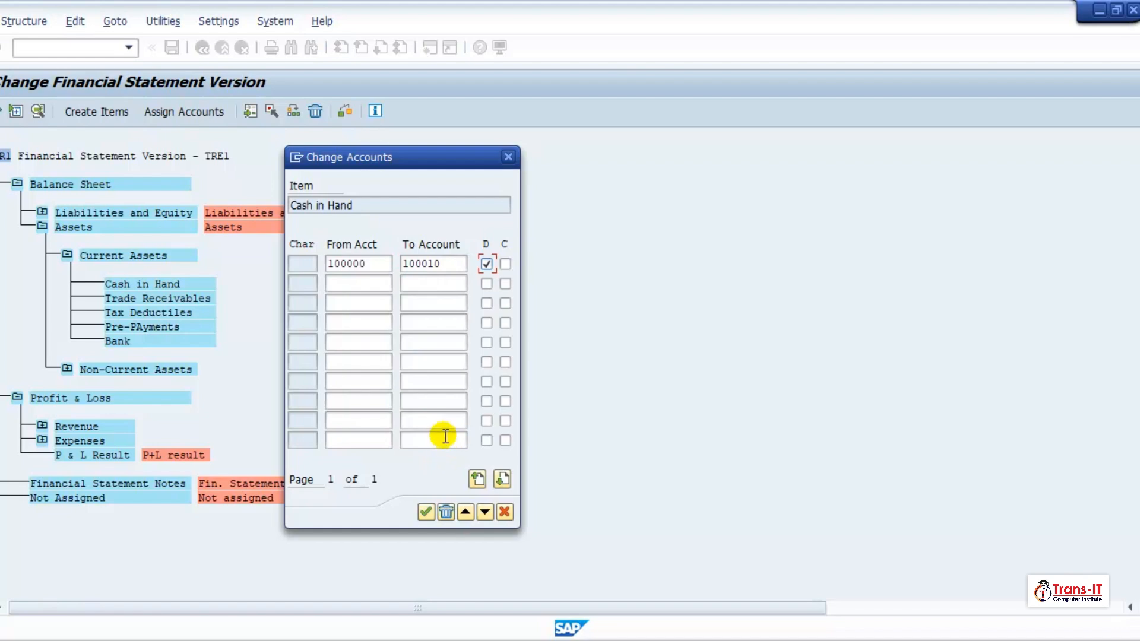
pyautogui.click(427, 512)
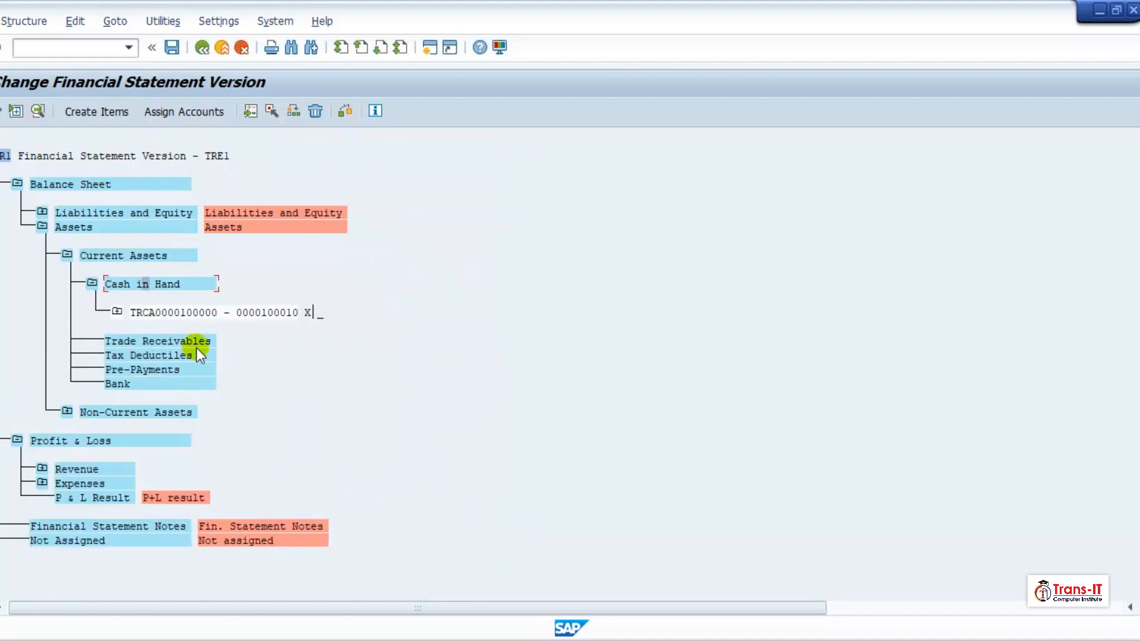
# Copy the Cash in Hand item name into its first End of Group text line and accept
pyautogui.doubleClick(163, 284)
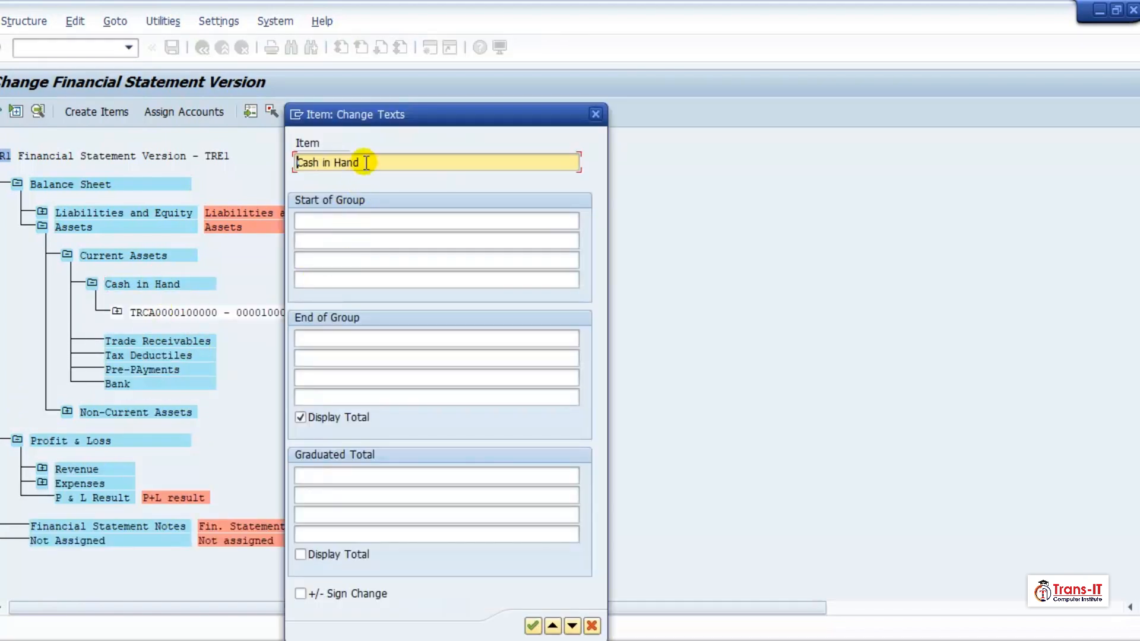
pyautogui.moveTo(366, 163); pyautogui.dragTo(286, 159)
pyautogui.hotkey('ctrl', 'c')
pyautogui.click(320, 340)
pyautogui.hotkey('ctrl', 'v')
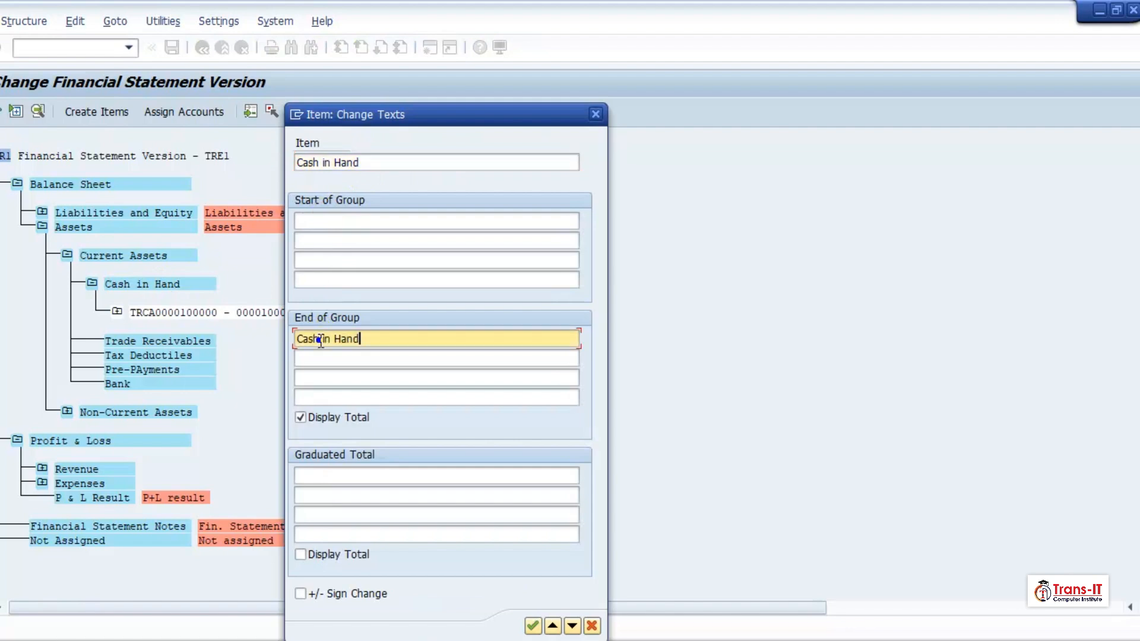
pyautogui.click(533, 625)
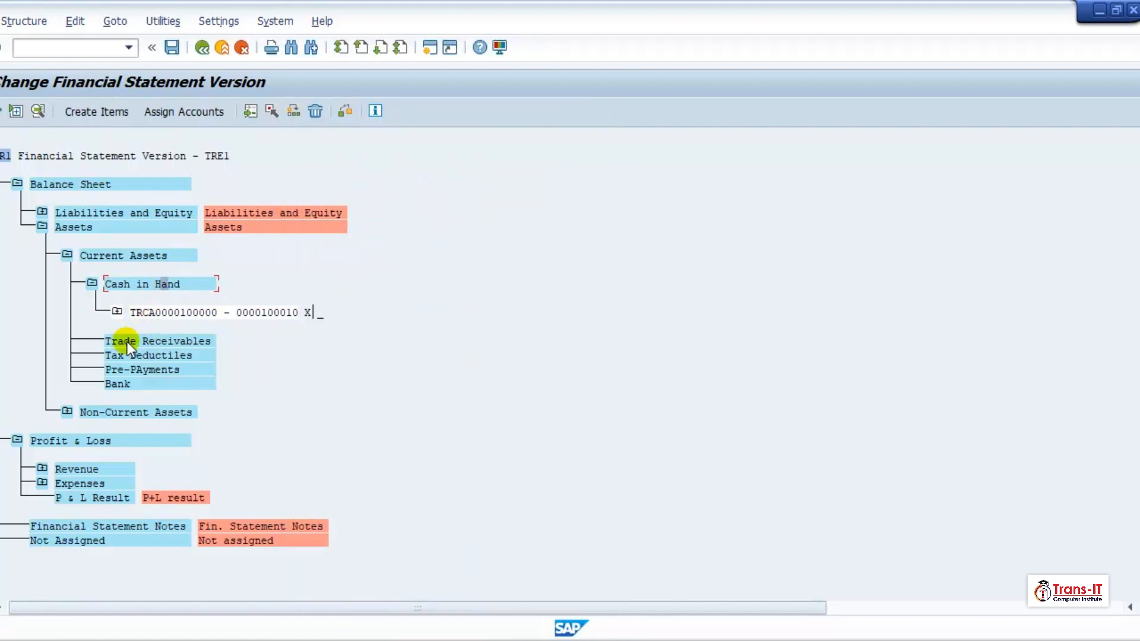
# For Current Assets, set the Start of Group text to "Current Assets" and the End of Group text to "Total Assets Less Current Liabilites"
pyautogui.doubleClick(134, 257)
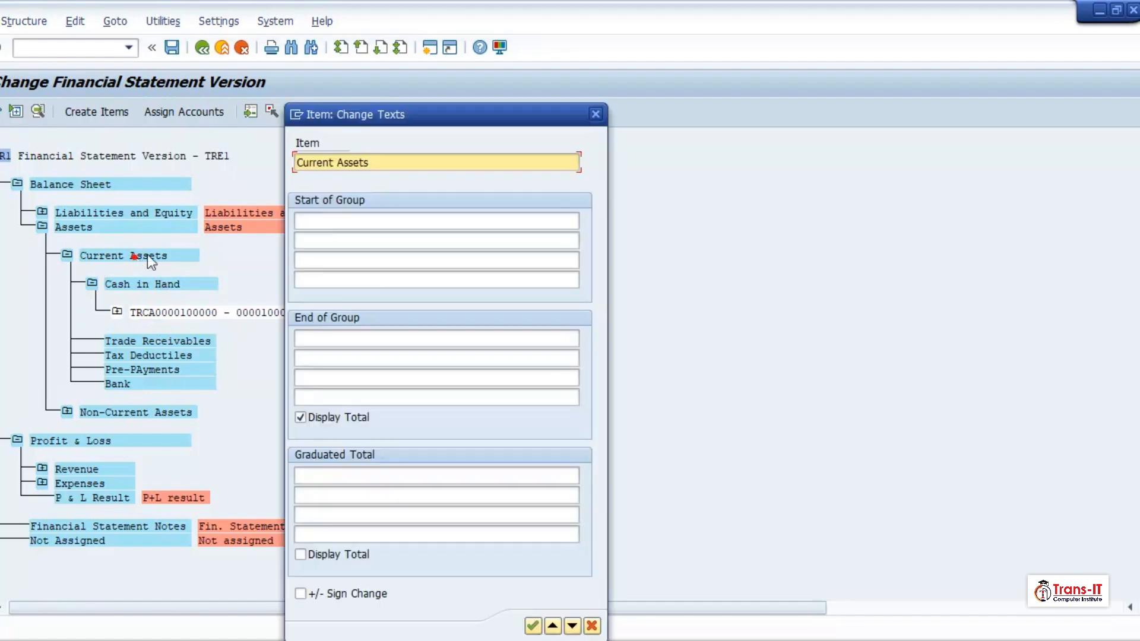
pyautogui.moveTo(378, 155); pyautogui.dragTo(297, 162)
pyautogui.hotkey('ctrl', 'c')
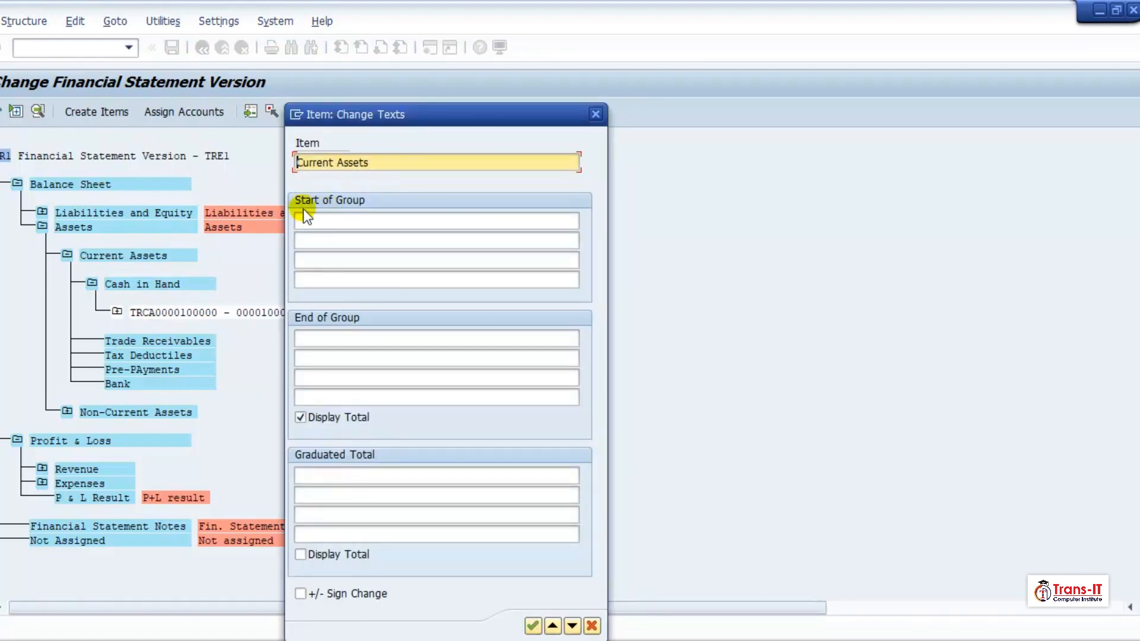
pyautogui.click(300, 219)
pyautogui.hotkey('ctrl', 'v')
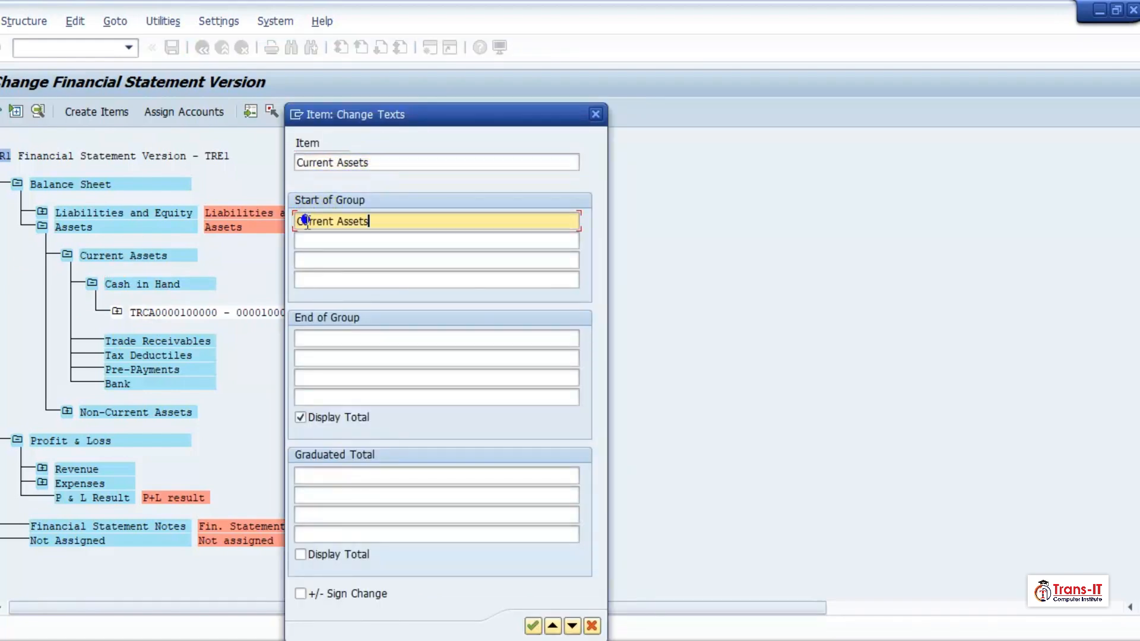
pyautogui.click(326, 338)
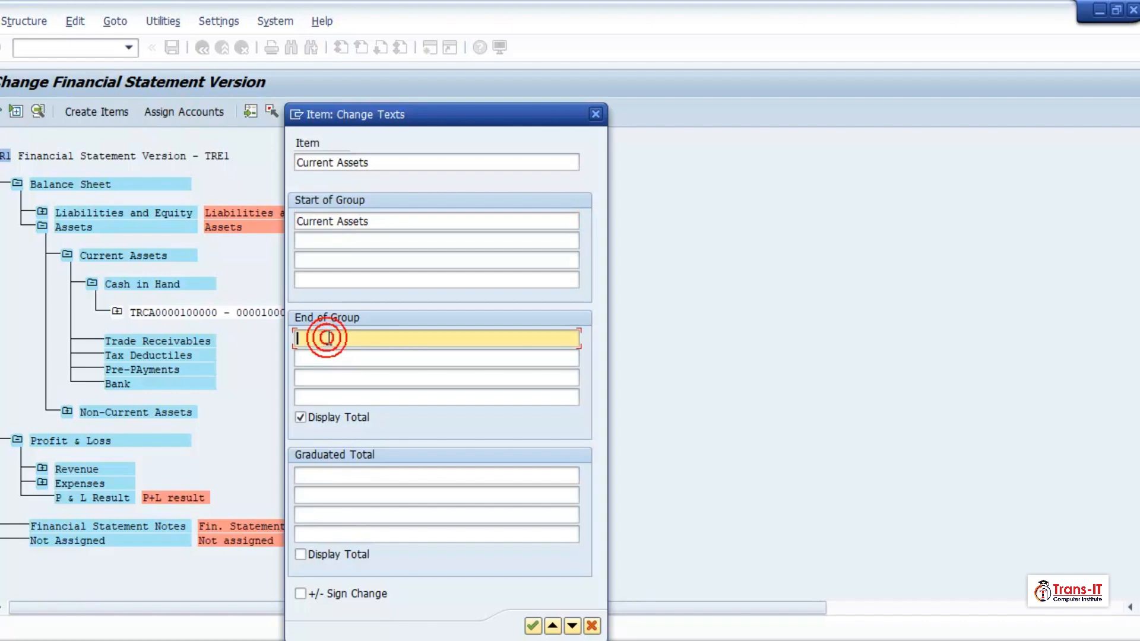
pyautogui.write('Total')
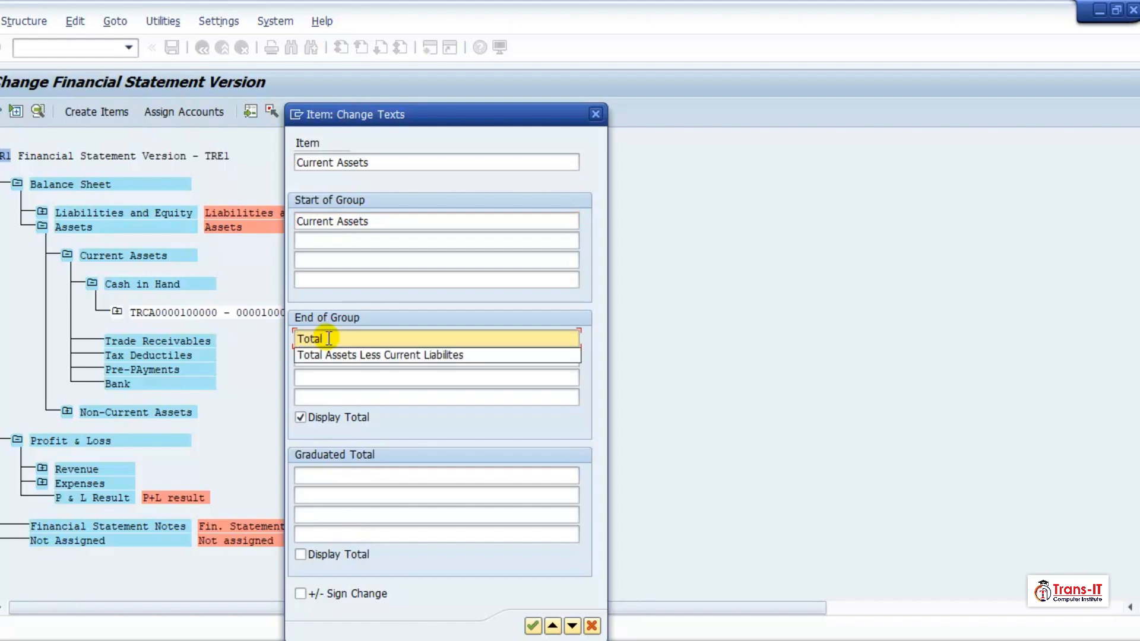
pyautogui.click(348, 356)
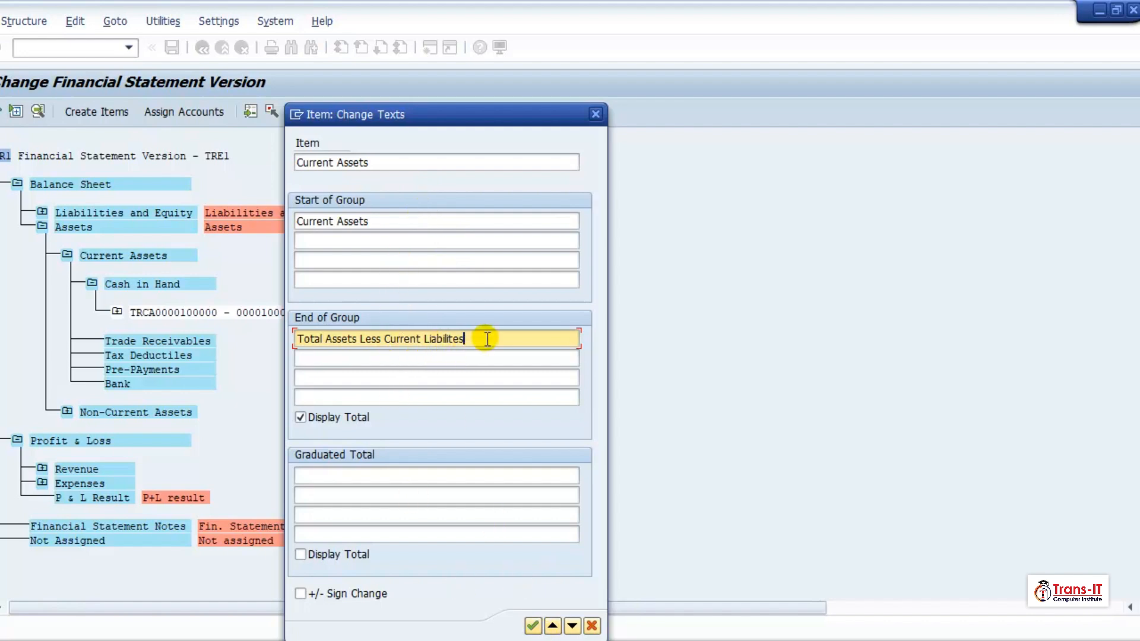
pyautogui.click(532, 628)
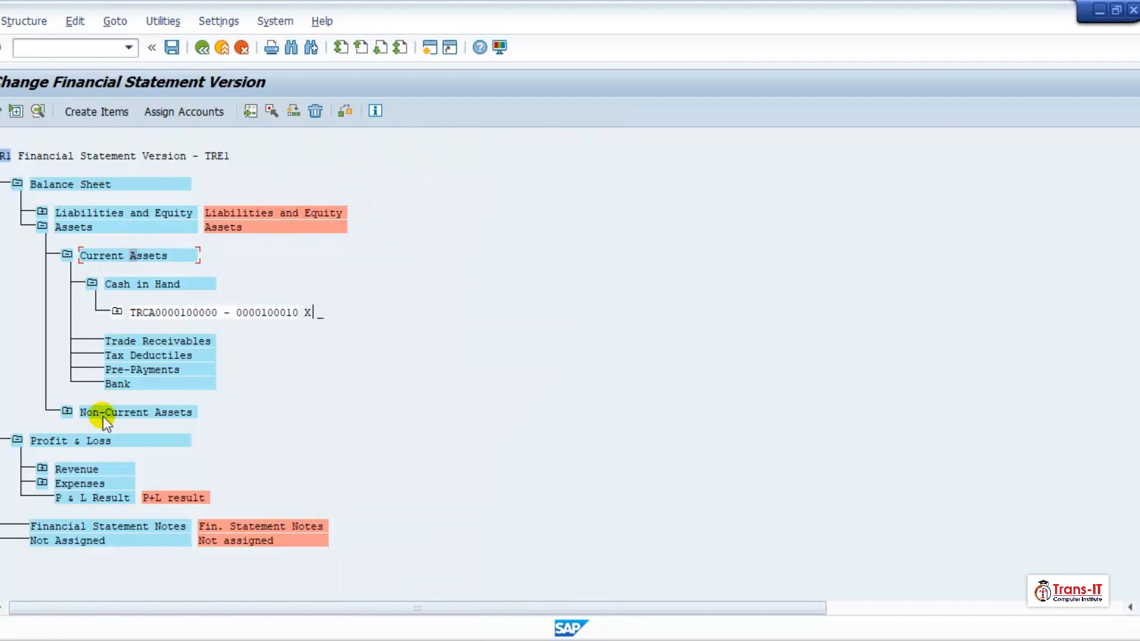
# Set both the Start of Group and End of Group texts of the Non-Current Assets item to "Non-Current Assets"
pyautogui.doubleClick(102, 415)
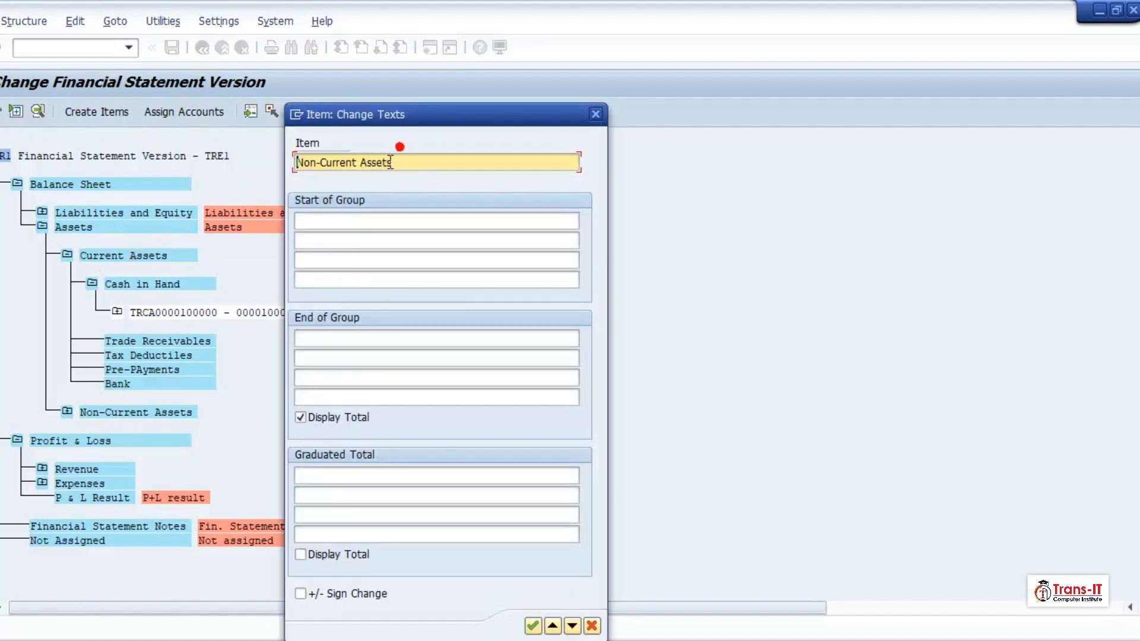
pyautogui.moveTo(391, 162); pyautogui.dragTo(297, 162)
pyautogui.hotkey('ctrl', 'c')
pyautogui.click(308, 220)
pyautogui.hotkey('ctrl', 'v')
pyautogui.click(338, 340)
pyautogui.hotkey('ctrl', 'v')
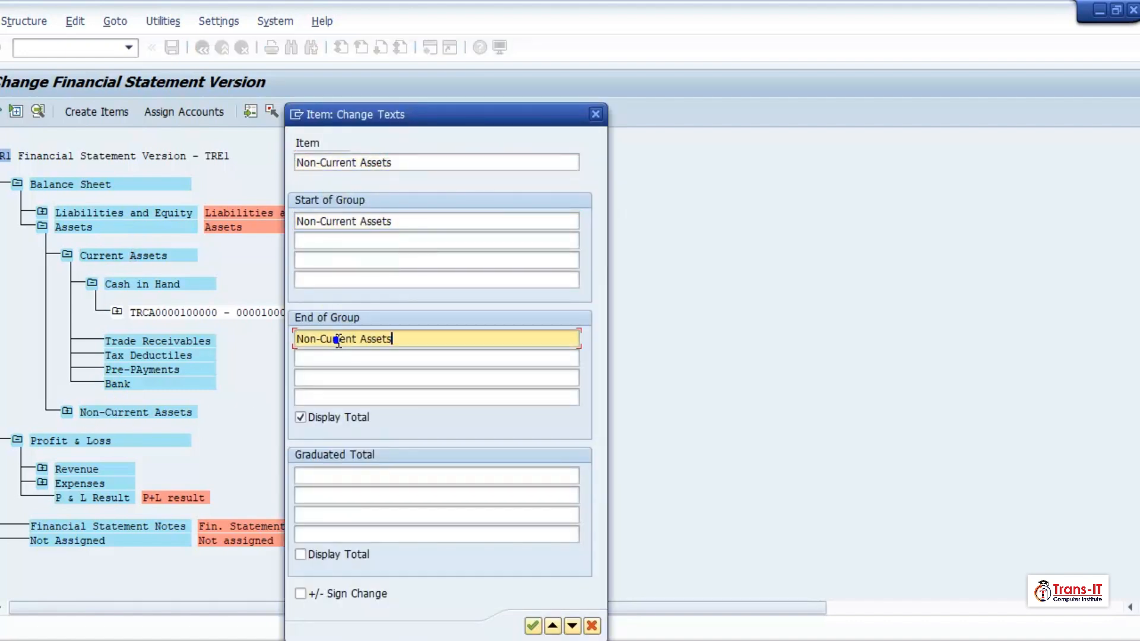
pyautogui.click(530, 627)
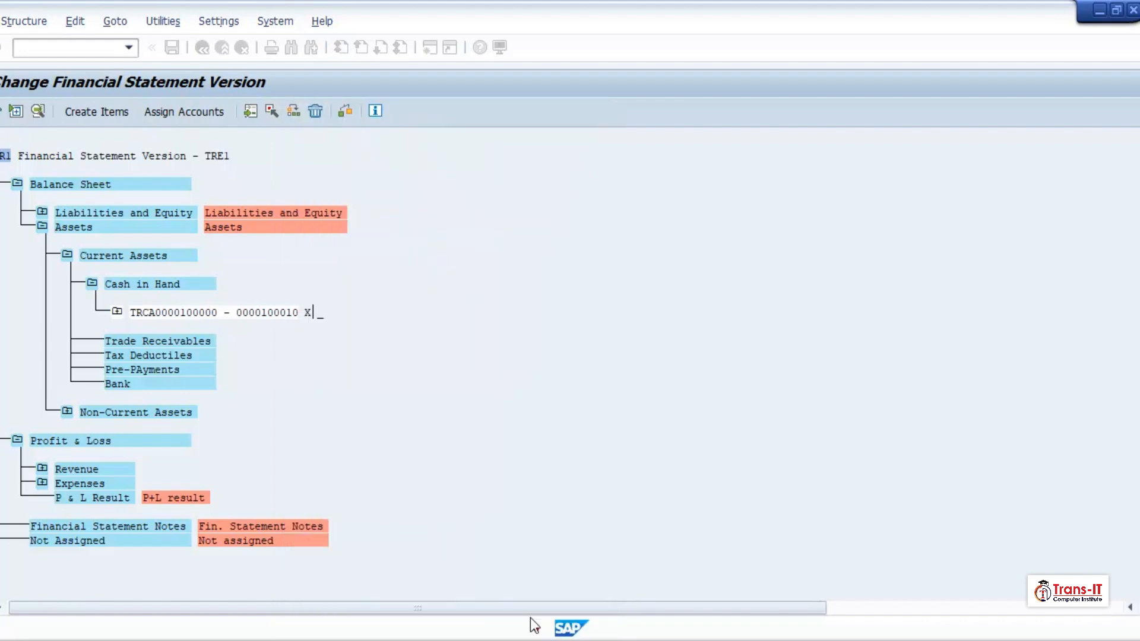
# Set the End of Group text of the Trade Receivables item to "Trade Receivables"
pyautogui.doubleClick(143, 342)
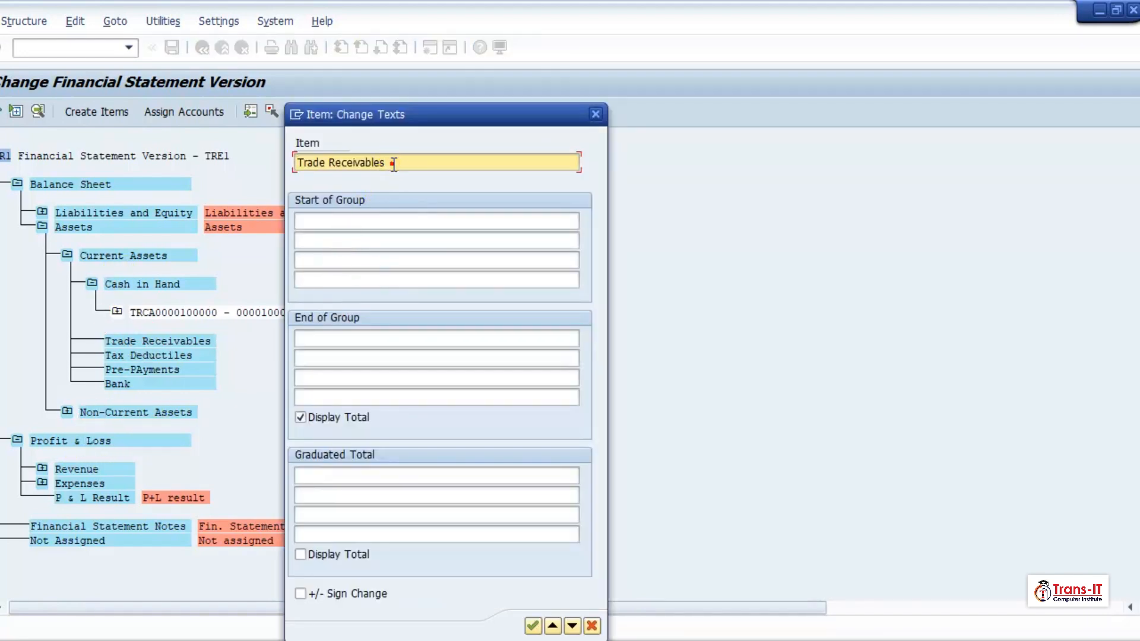
pyautogui.click(310, 340)
pyautogui.hotkey('ctrl', 'v')
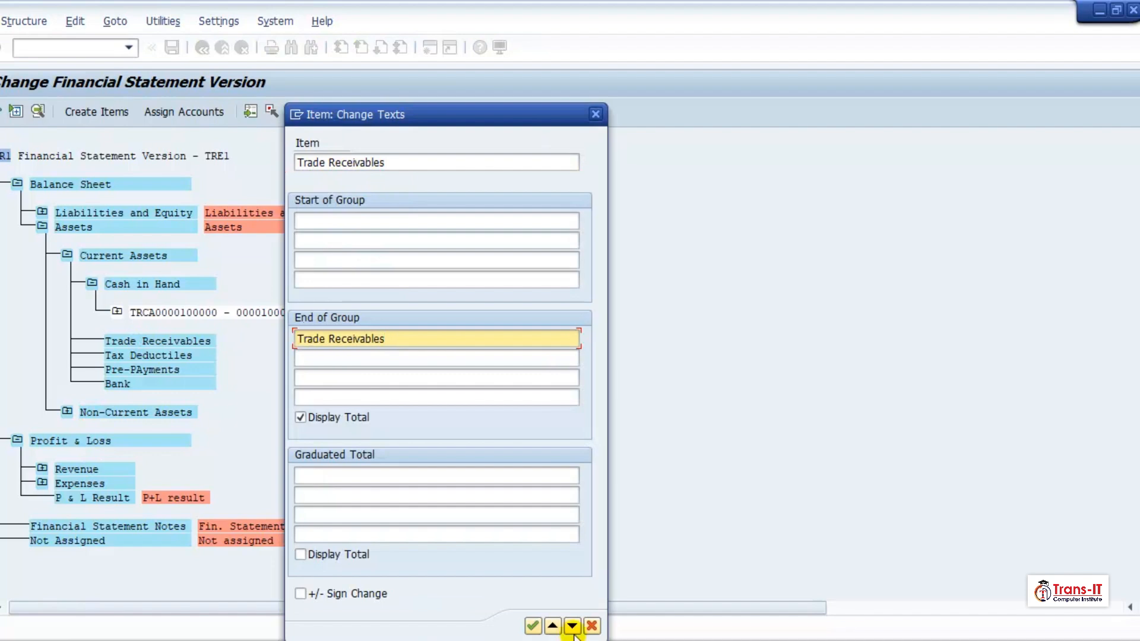
pyautogui.click(532, 626)
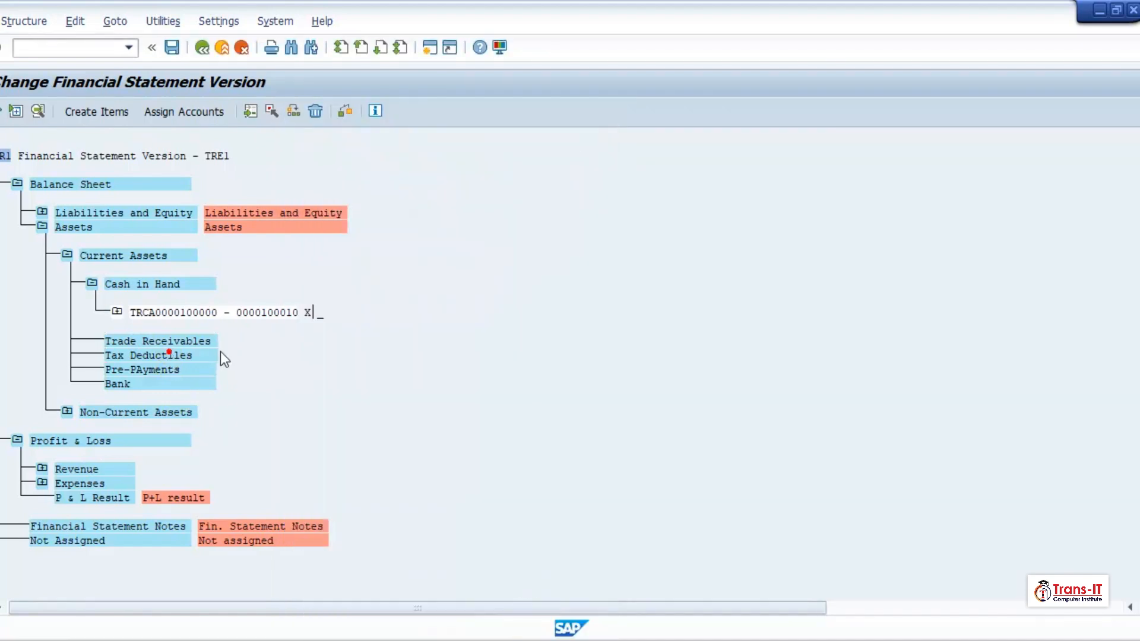
# Copy the Tax Deductiles item name into its End of Group text and accept
pyautogui.doubleClick(214, 355)
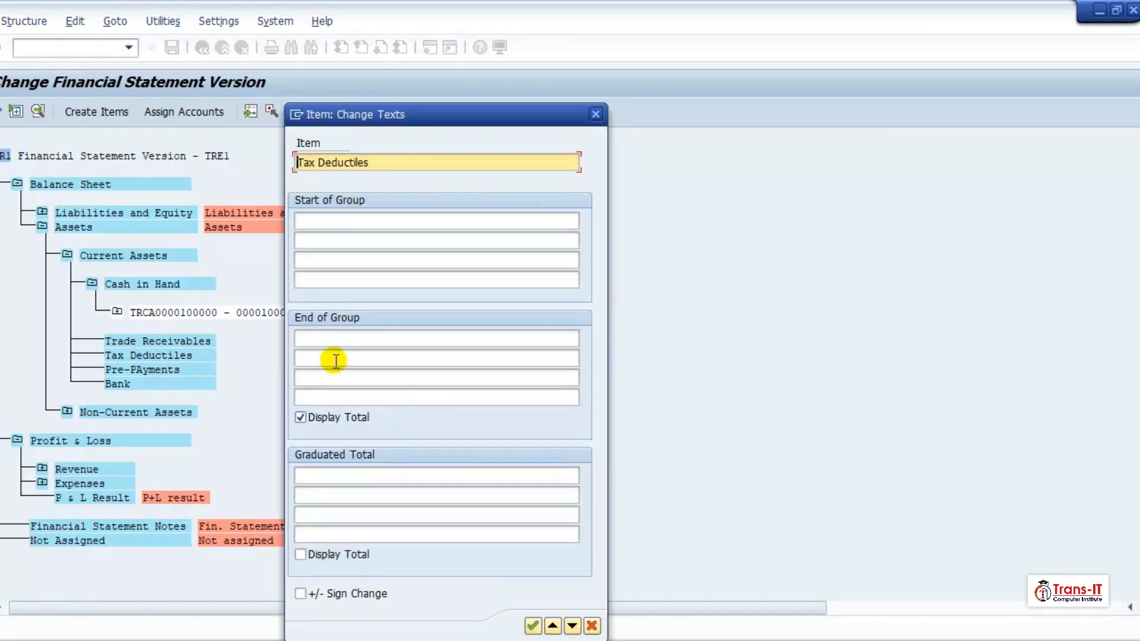
pyautogui.click(336, 360)
pyautogui.hotkey('ctrl', 'v')
pyautogui.click(532, 625)
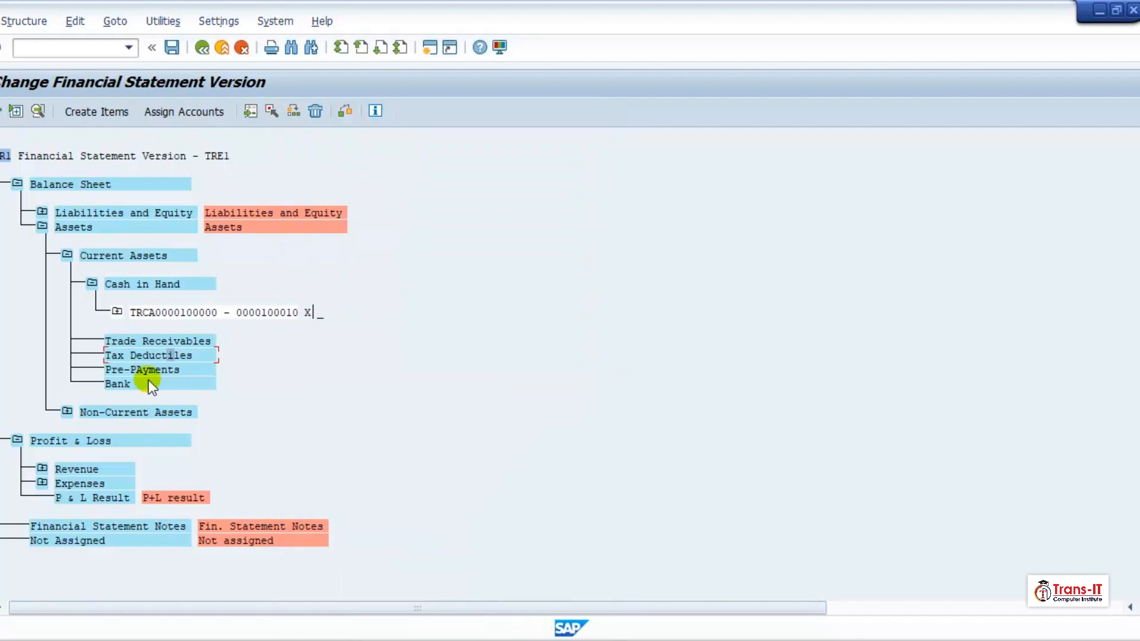
# Copy the Pre-PAyments item name into its End of Group text and accept
pyautogui.doubleClick(154, 366)
pyautogui.doubleClick(375, 164)
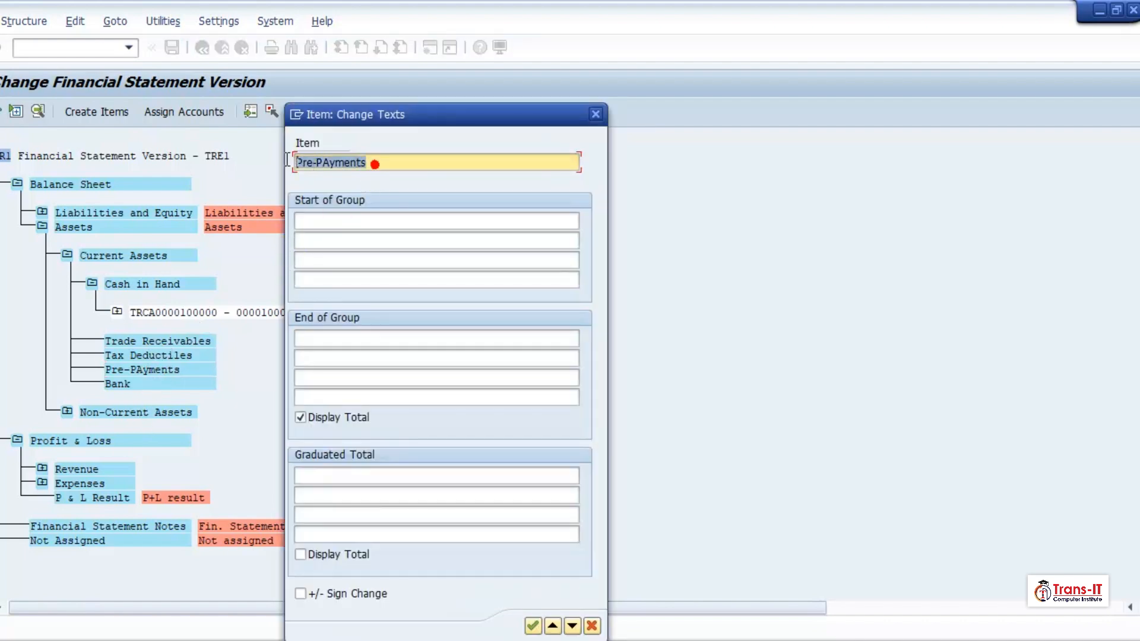
pyautogui.click(369, 339)
pyautogui.hotkey('ctrl', 'v')
pyautogui.click(533, 626)
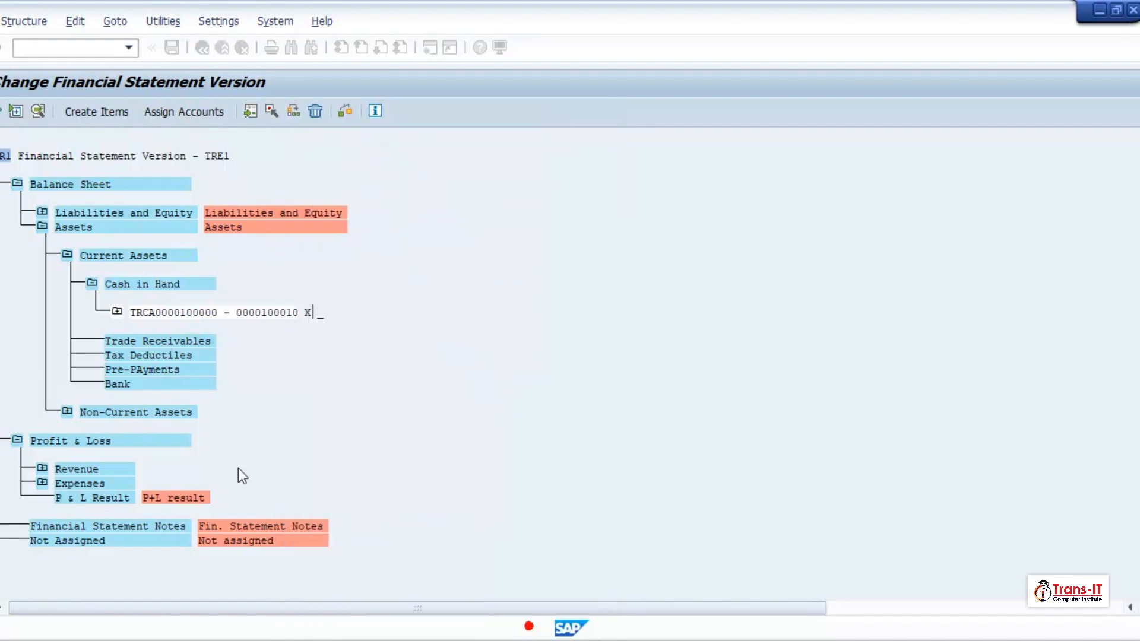
# Set the End of Group text of the Bank item to "Bank"
pyautogui.doubleClick(116, 385)
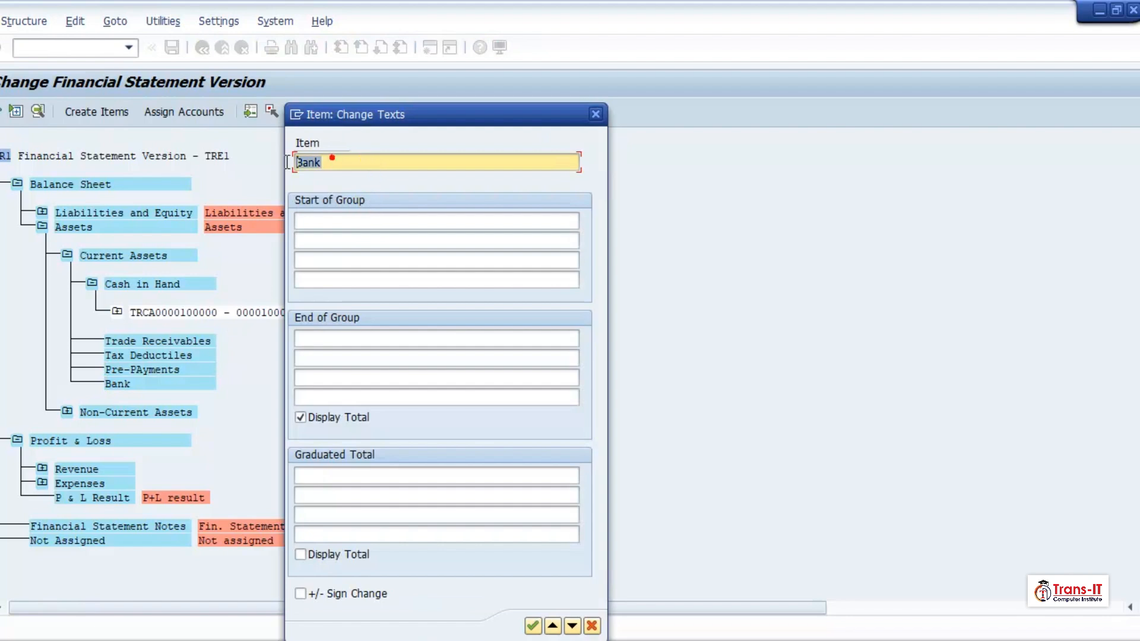
pyautogui.click(327, 338)
pyautogui.hotkey('ctrl', 'v')
pyautogui.click(533, 626)
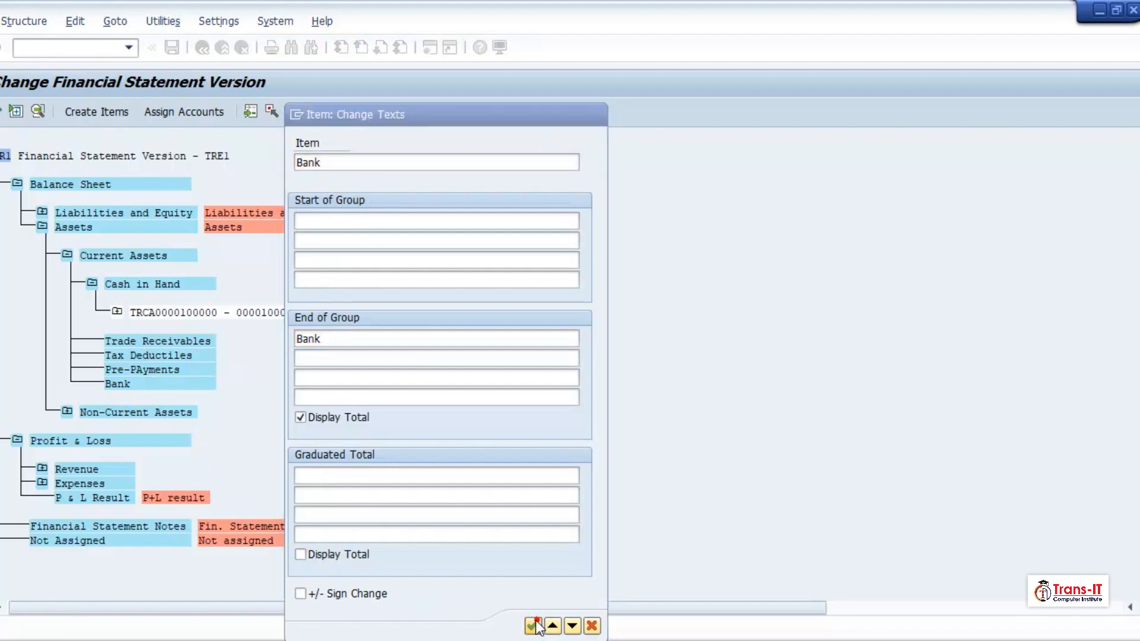
# Expand Tangible Assets under Non-Current Assets and set the Buildings item's End of Group text to "Buildings"
pyautogui.click(66, 412)
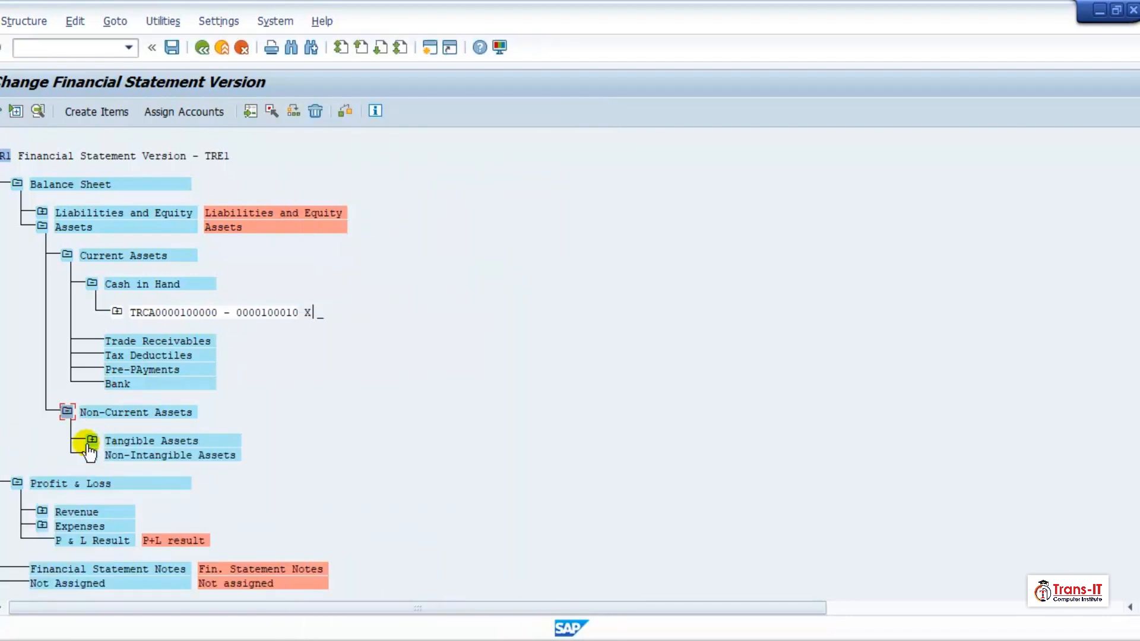
pyautogui.click(92, 440)
pyautogui.click(143, 470)
pyautogui.doubleClick(150, 469)
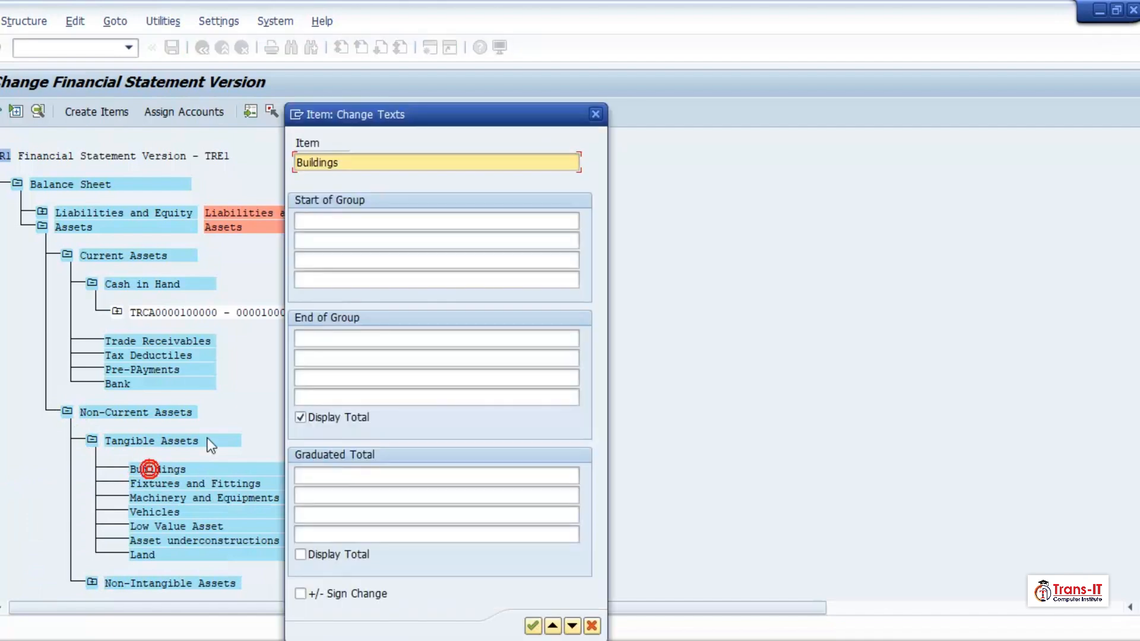
pyautogui.click(327, 339)
pyautogui.hotkey('ctrl', 'v')
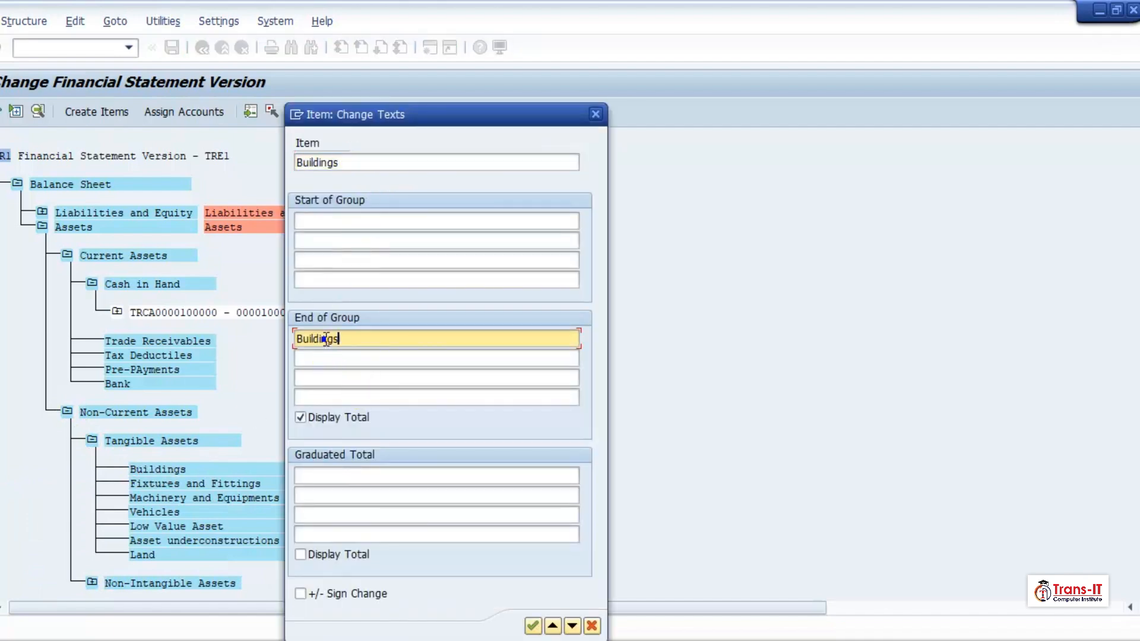
pyautogui.click(532, 626)
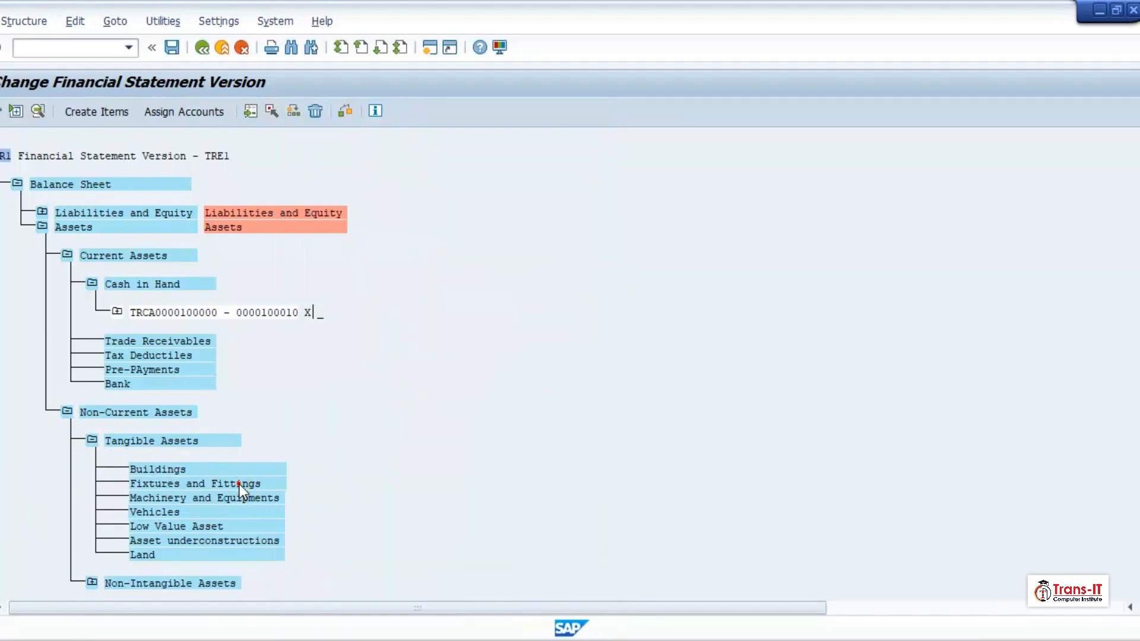
# Copy the Fixtures and Fittings item name into its End of Group text and accept
pyautogui.doubleClick(240, 483)
pyautogui.moveTo(418, 157); pyautogui.dragTo(287, 165)
pyautogui.hotkey('ctrl', 'c')
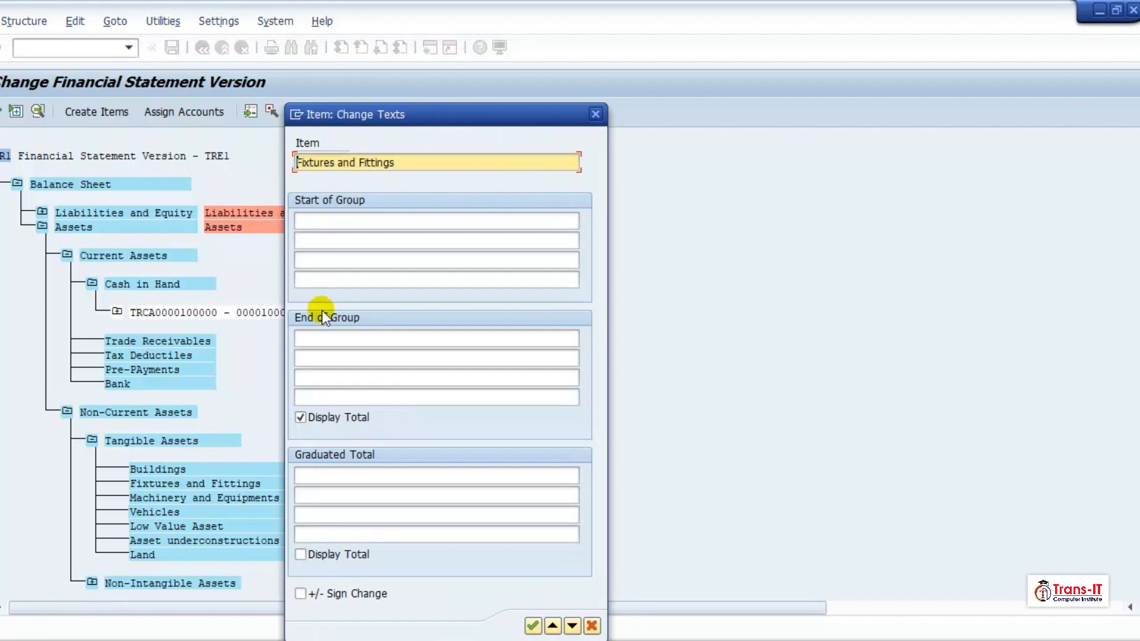
pyautogui.click(314, 338)
pyautogui.hotkey('ctrl', 'v')
pyautogui.click(533, 625)
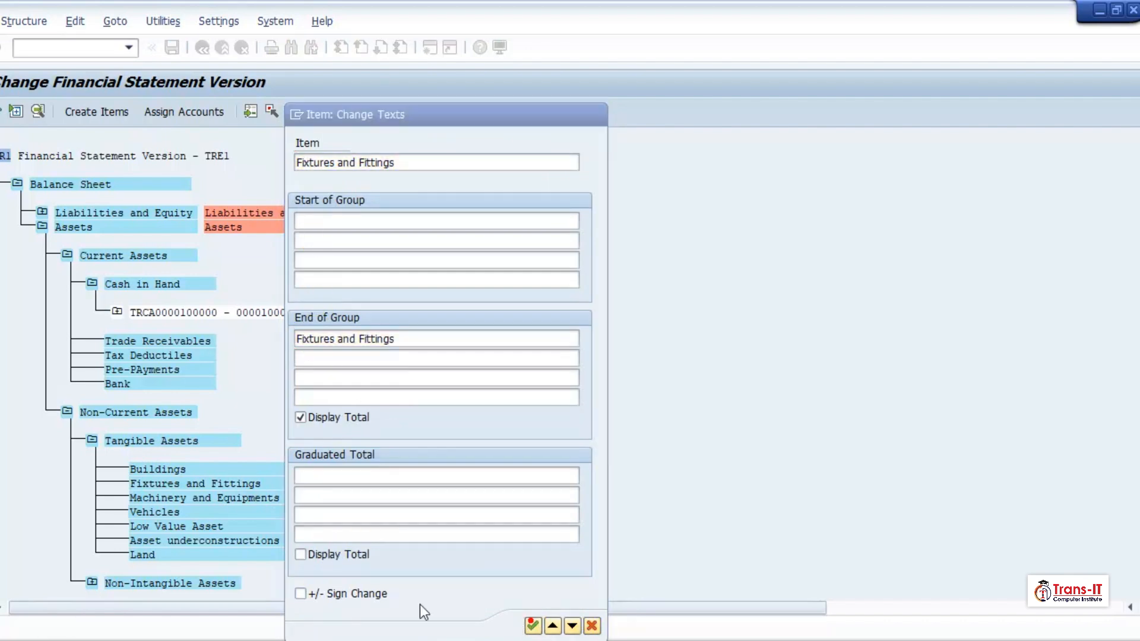
# Set the End of Group text of the Machinery and Equipments item to "Machinery and Equipments"
pyautogui.click(226, 495)
pyautogui.doubleClick(228, 498)
pyautogui.click(423, 161)
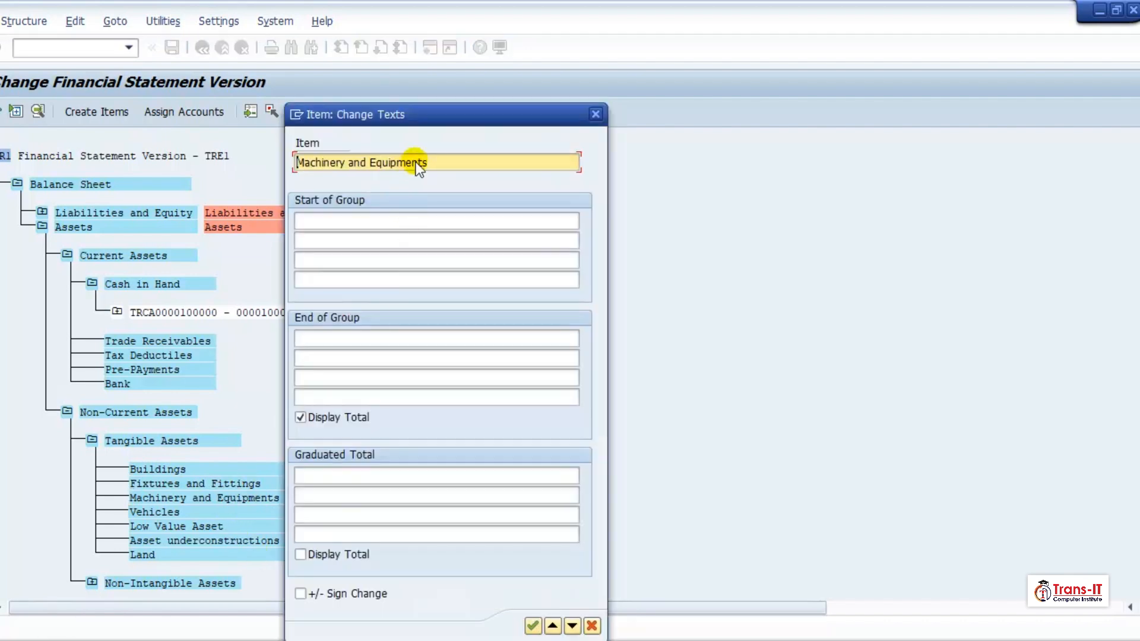
pyautogui.hotkey('ctrl', 'c')
pyautogui.click(331, 338)
pyautogui.hotkey('ctrl', 'v')
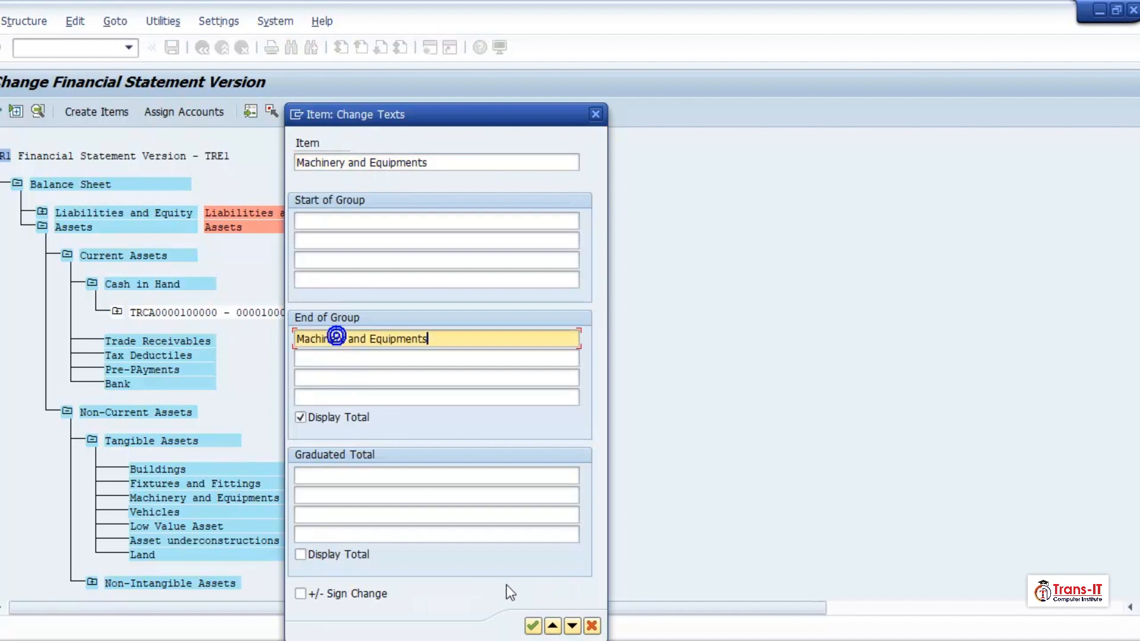
pyautogui.click(533, 626)
# Copy the Vehicles item name into its End of Group text and accept
pyautogui.doubleClick(161, 512)
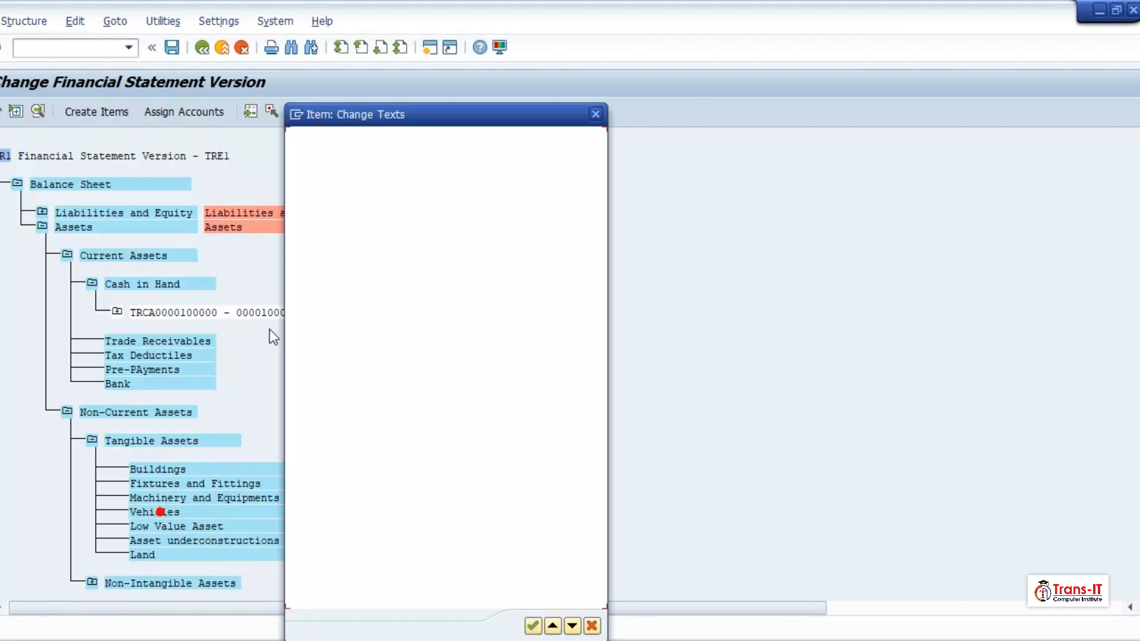
pyautogui.click(382, 163)
pyautogui.hotkey('ctrl', 'c')
pyautogui.click(326, 341)
pyautogui.hotkey('ctrl', 'v')
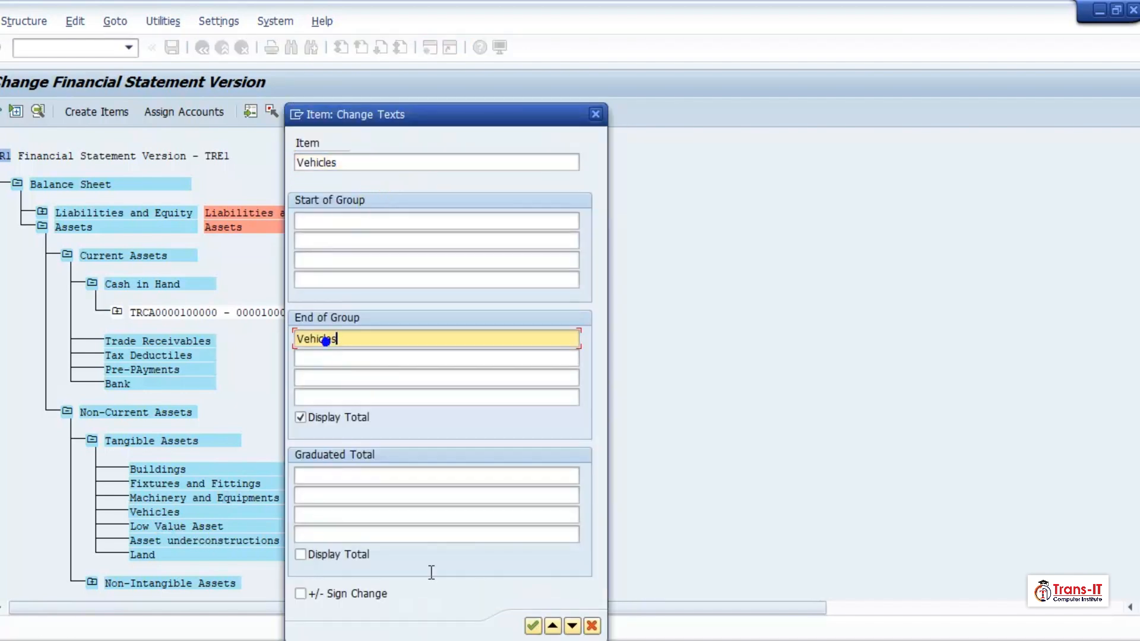
pyautogui.click(536, 627)
# Check the group texts maintained for the Machinery and Equipments item and the Vehicles item
pyautogui.doubleClick(184, 498)
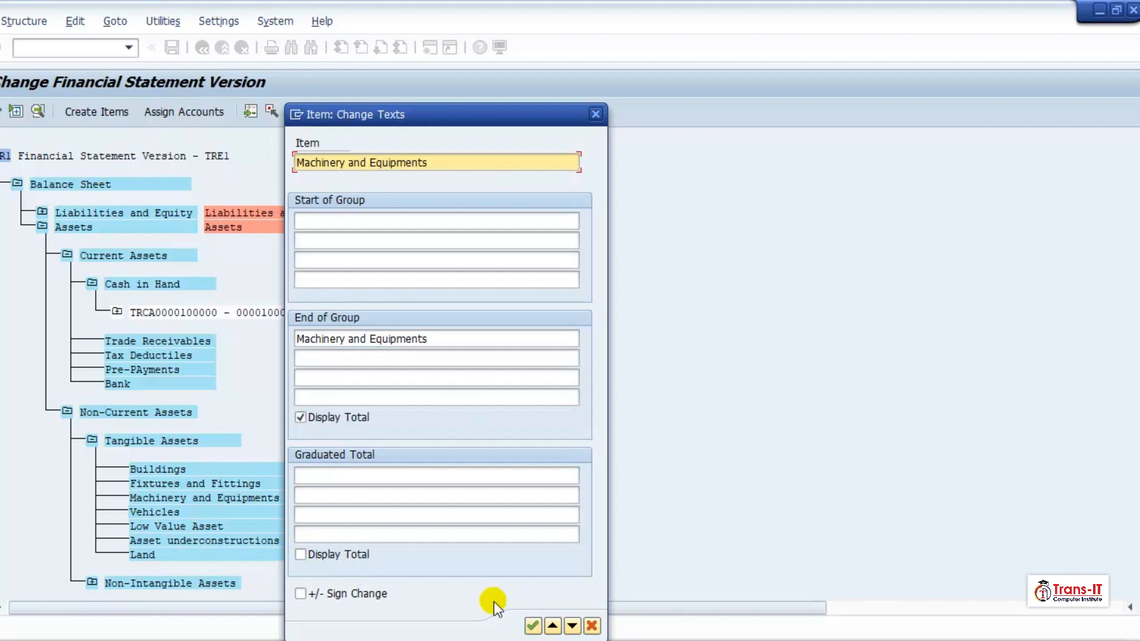
pyautogui.click(532, 630)
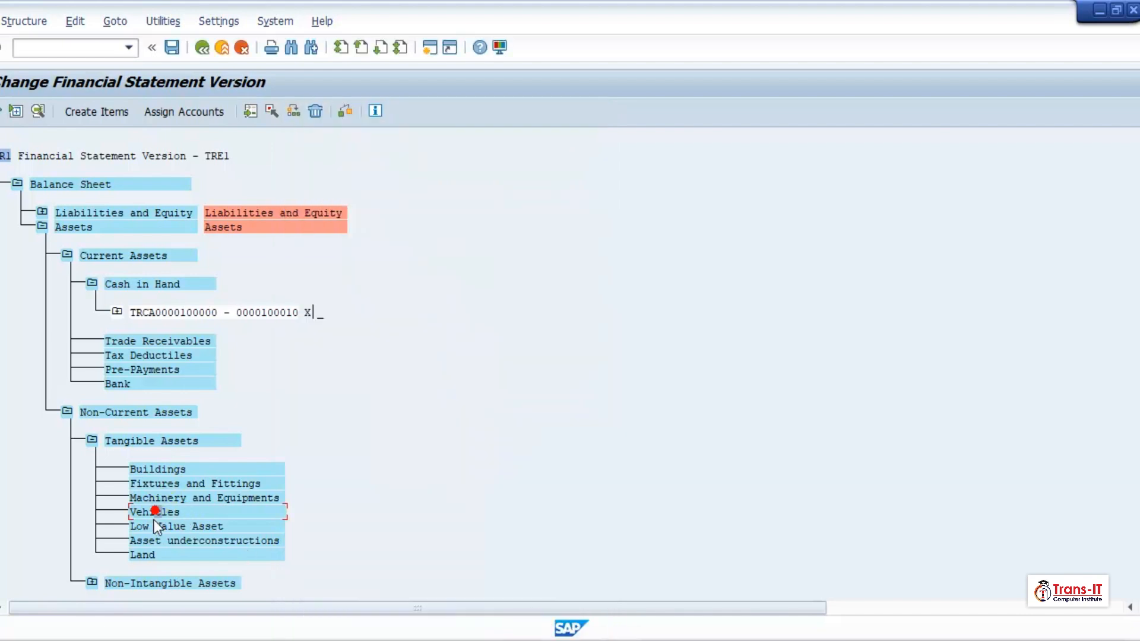
pyautogui.doubleClick(155, 512)
pyautogui.click(365, 152)
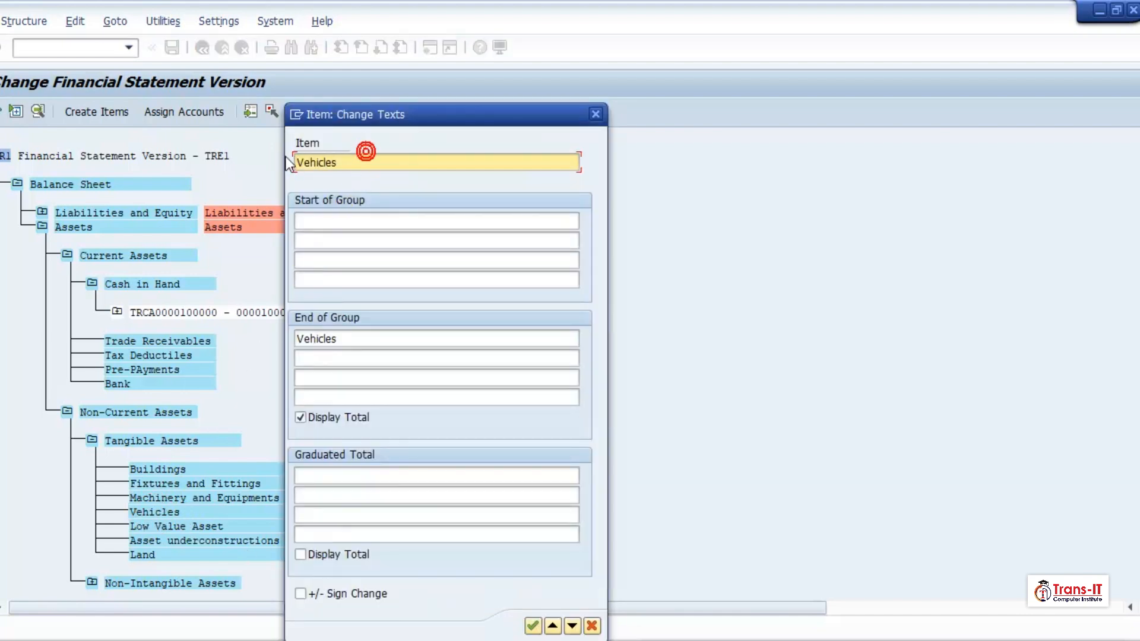
pyautogui.click(533, 627)
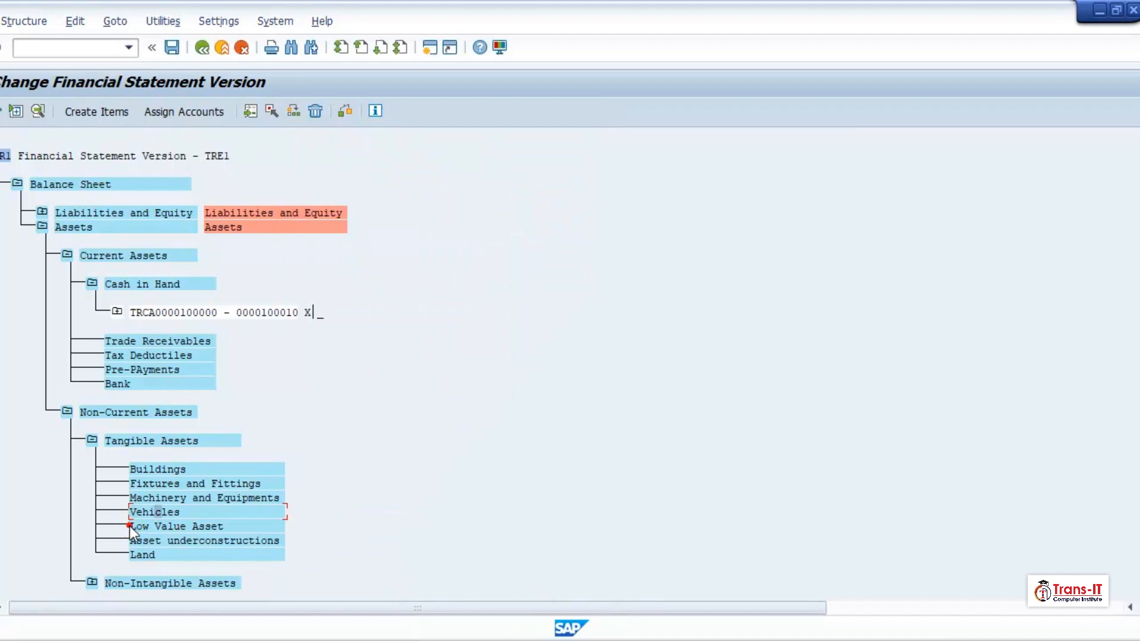
# Copy the Low Value Asset item name into its End of Group text and accept
pyautogui.doubleClick(156, 526)
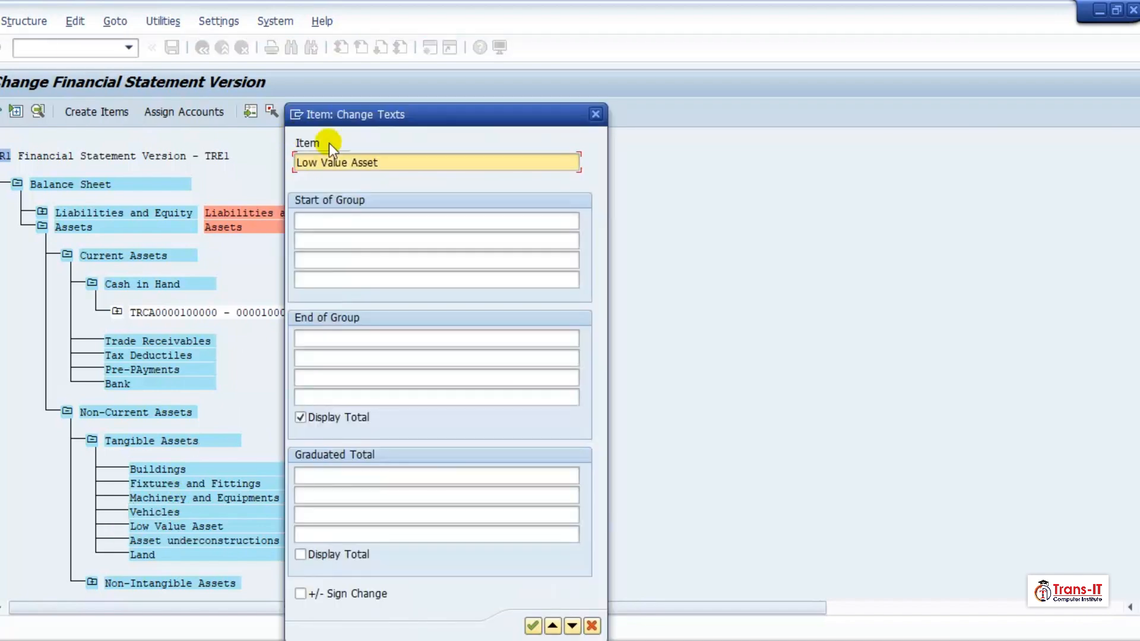
pyautogui.click(325, 339)
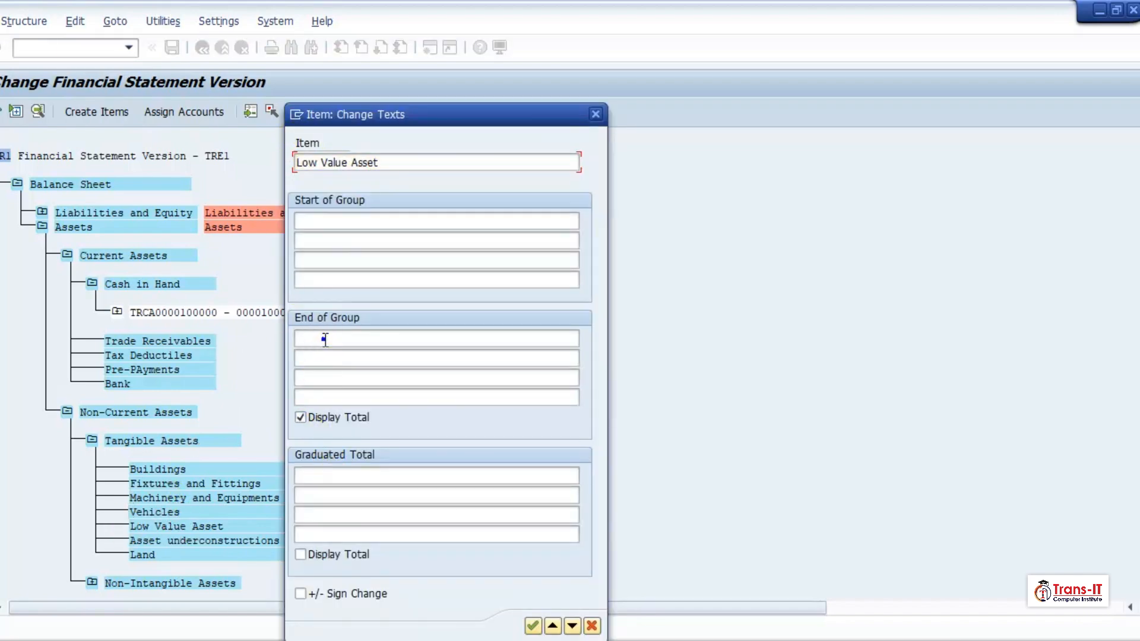
pyautogui.hotkey('ctrl', 'v')
pyautogui.click(533, 627)
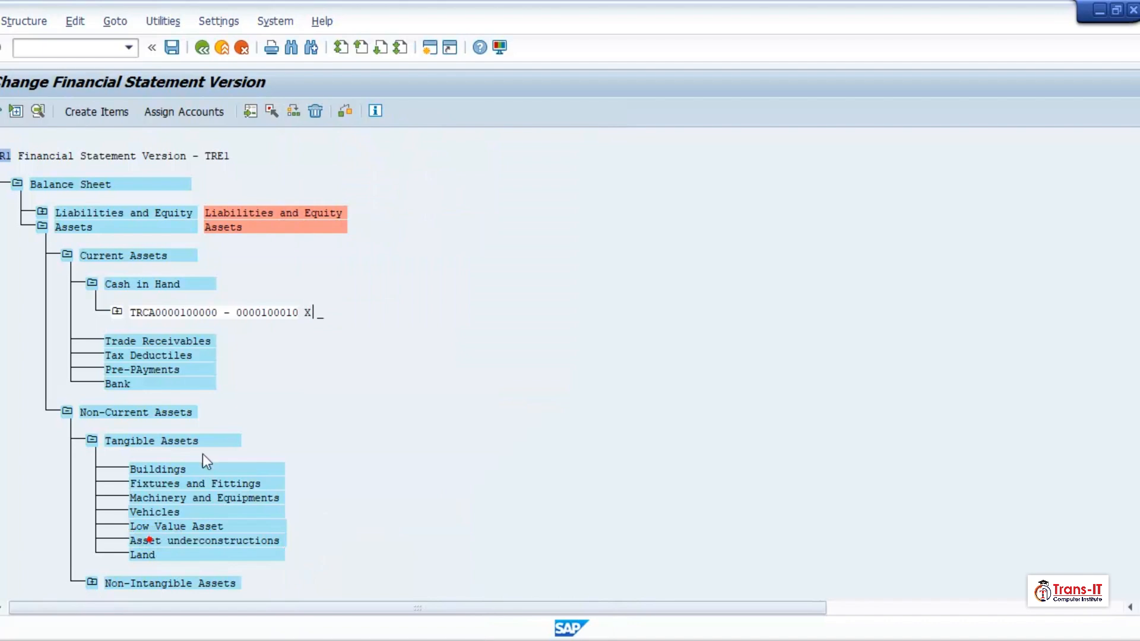
# Set the End of Group text of the Asset underconstructions item to "Asset underconstructions"
pyautogui.moveTo(416, 162); pyautogui.dragTo(287, 171)
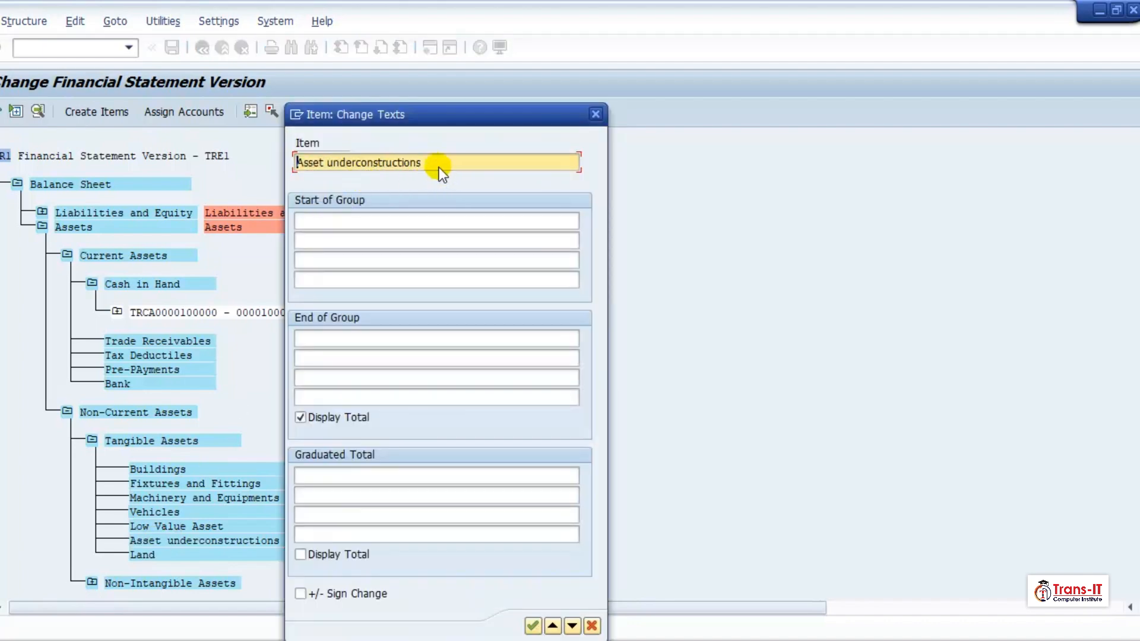
pyautogui.click(334, 339)
pyautogui.hotkey('ctrl', 'v')
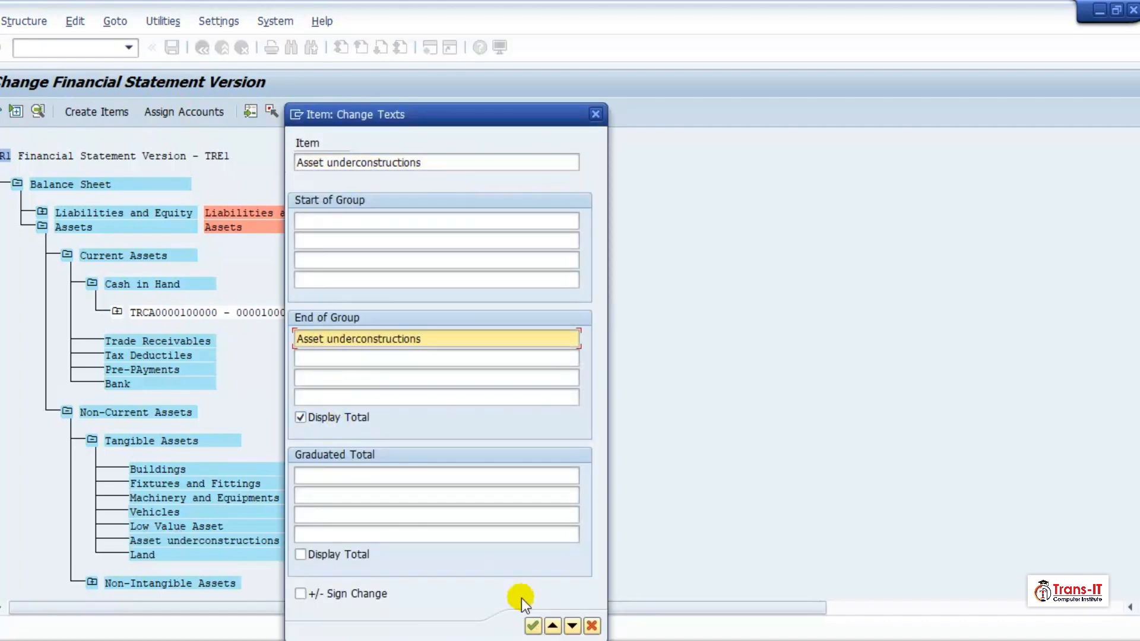
pyautogui.click(532, 626)
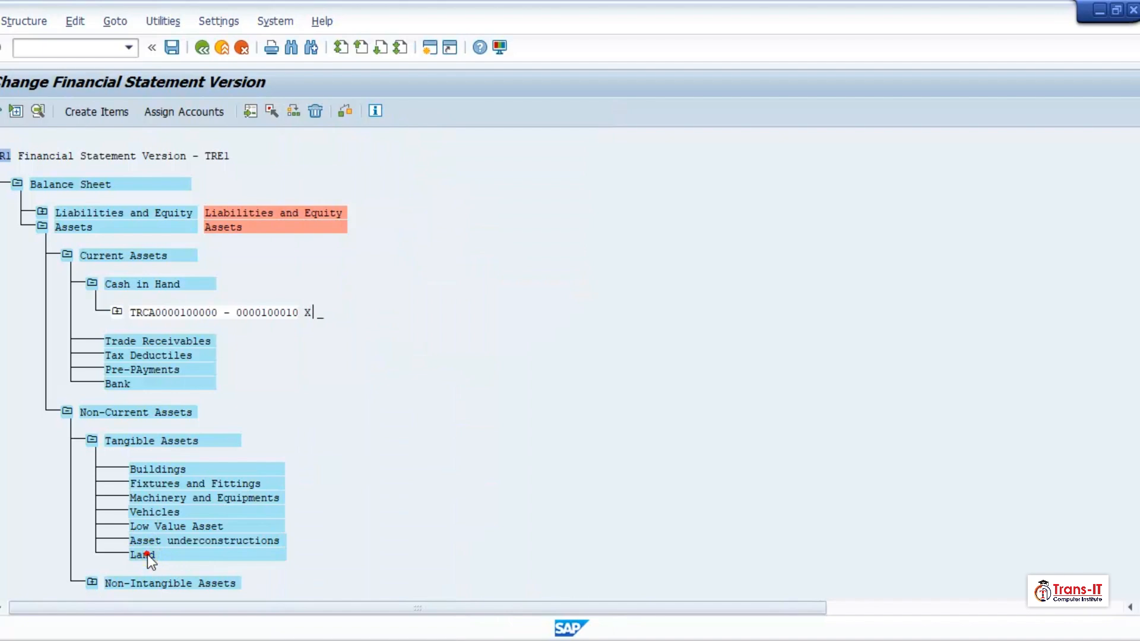
# Copy the Land item name into its End of Group text and accept
pyautogui.doubleClick(148, 555)
pyautogui.click(325, 338)
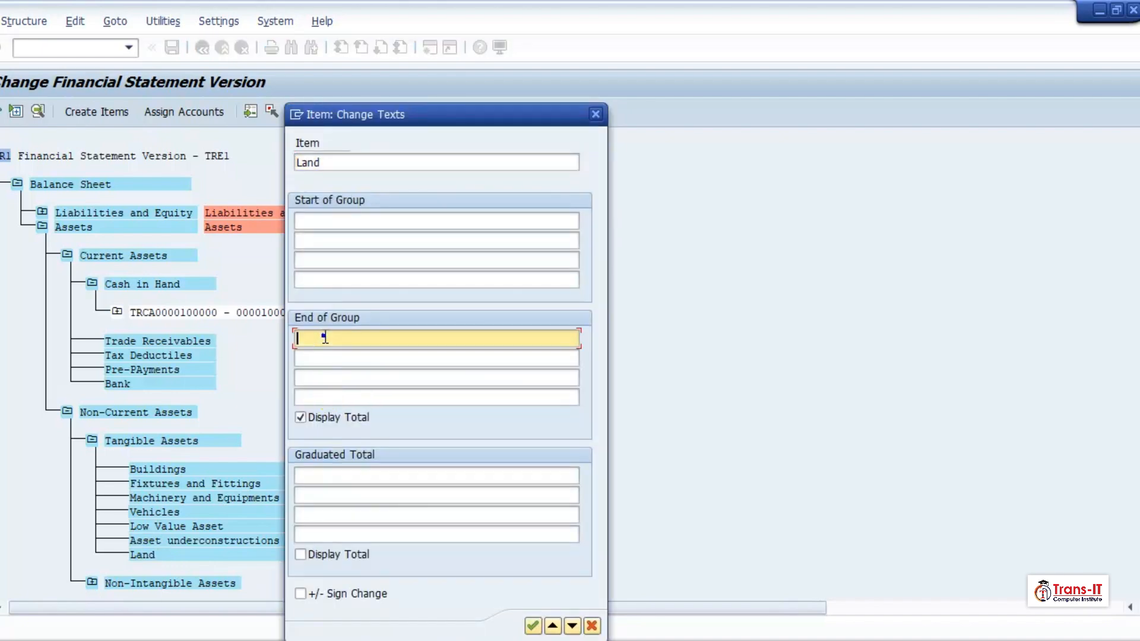
pyautogui.hotkey('ctrl', 'v')
pyautogui.click(533, 626)
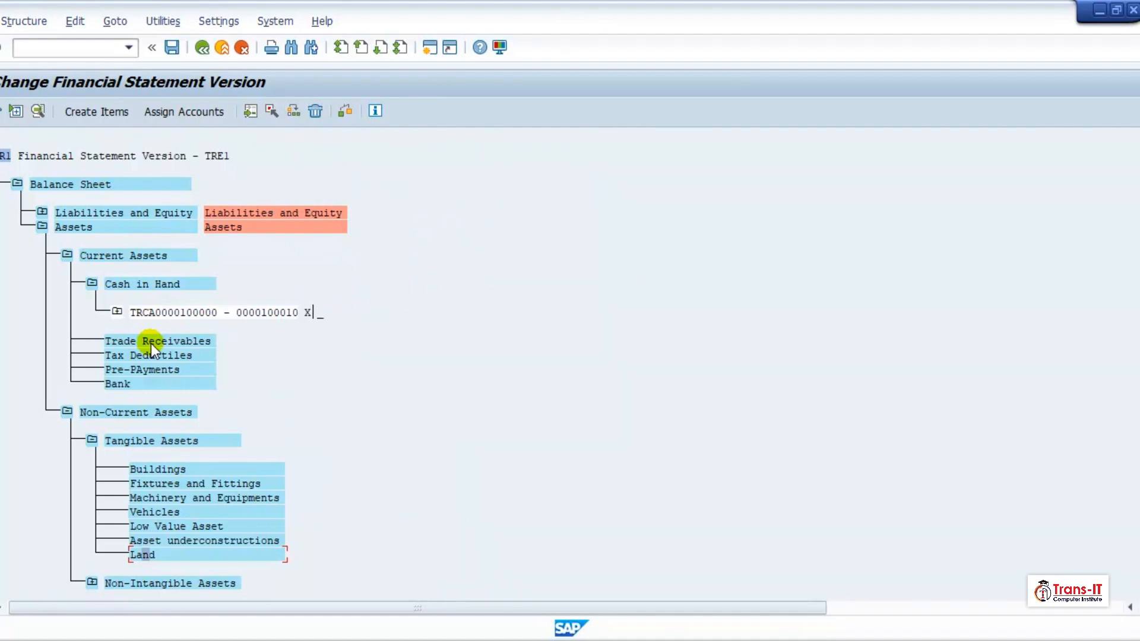
# Start assigning accounts to the Bank item under Current Assets, with 110000 as the From account
pyautogui.doubleClick(126, 383)
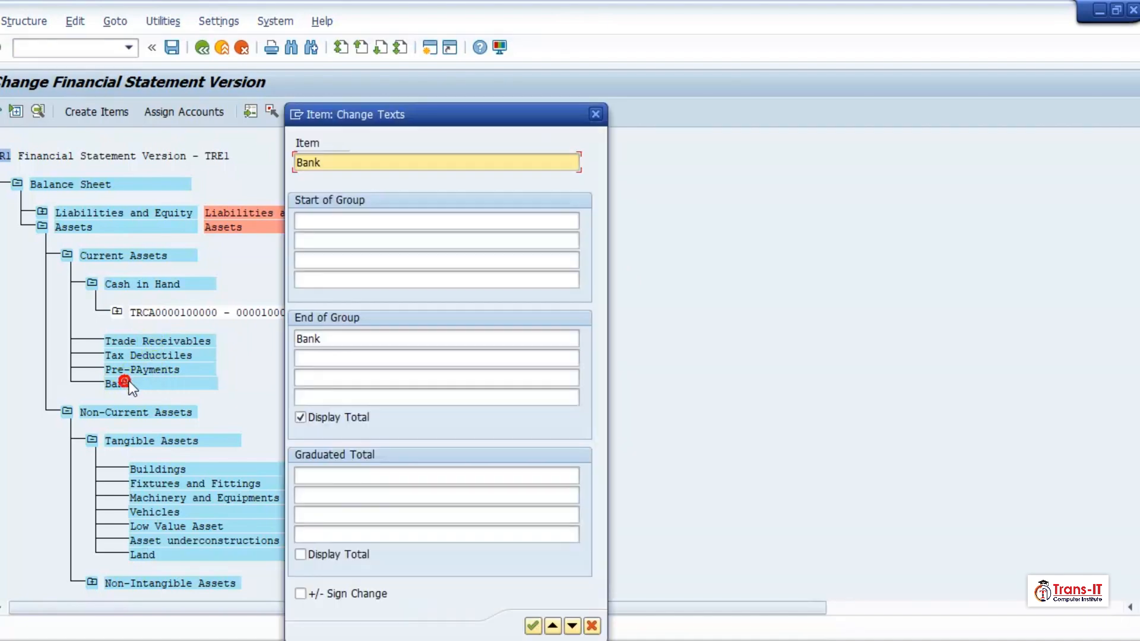
pyautogui.click(593, 115)
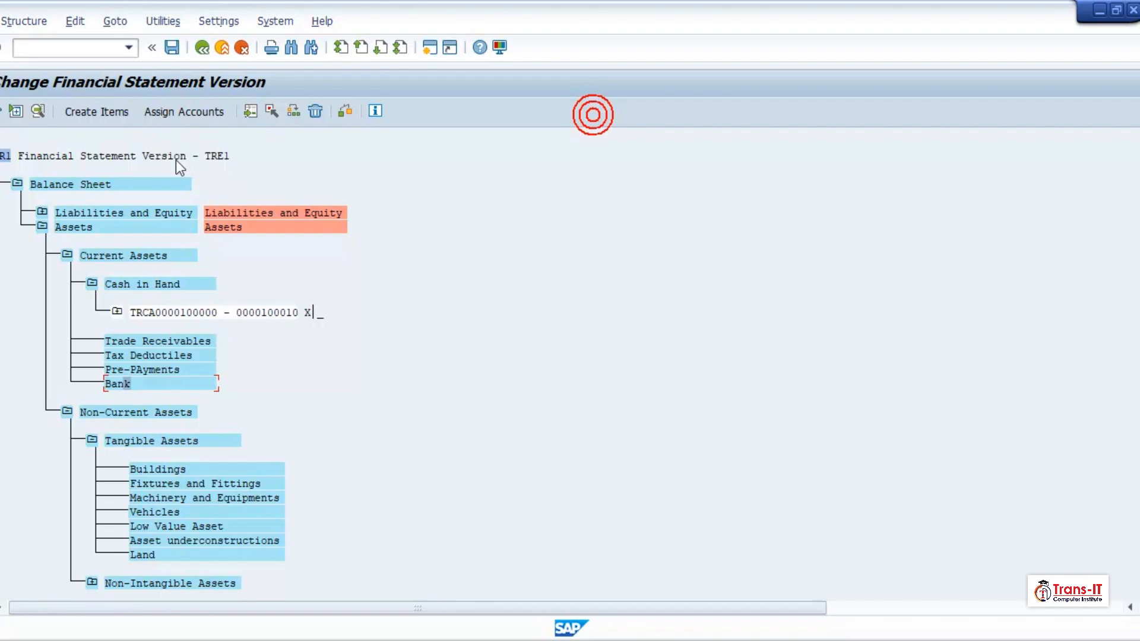
pyautogui.click(221, 112)
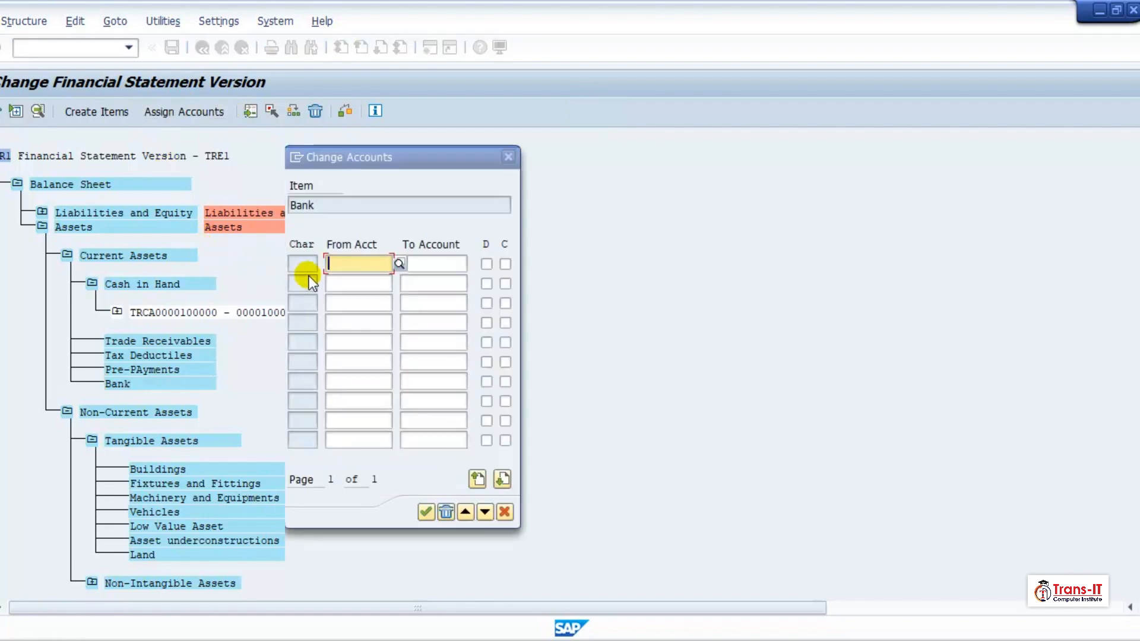
pyautogui.write('11')
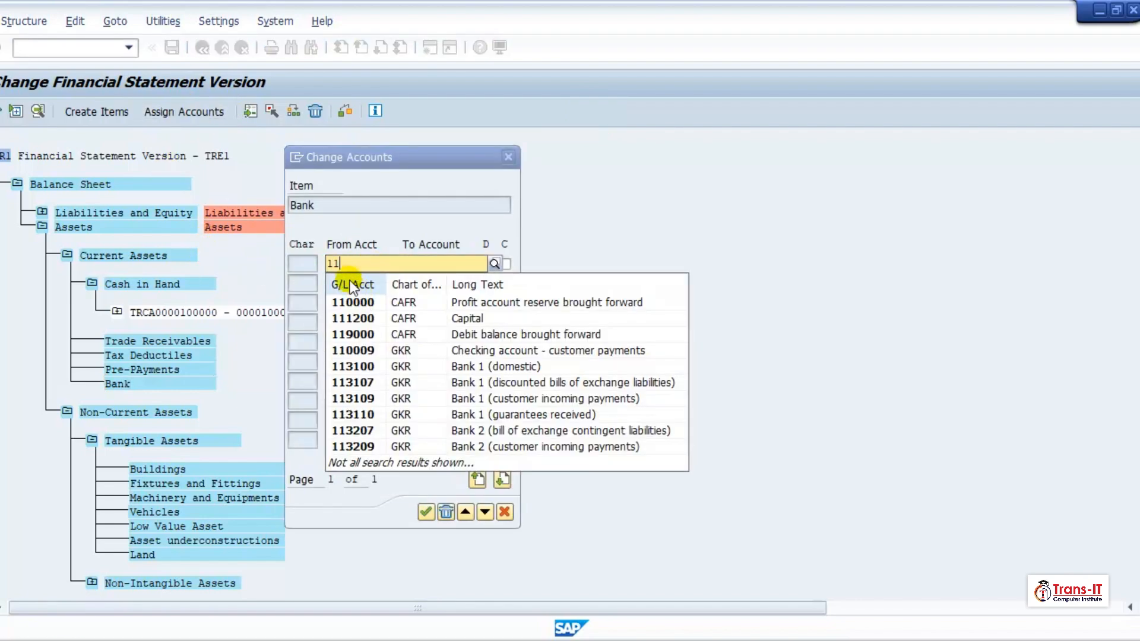
pyautogui.write('0000')
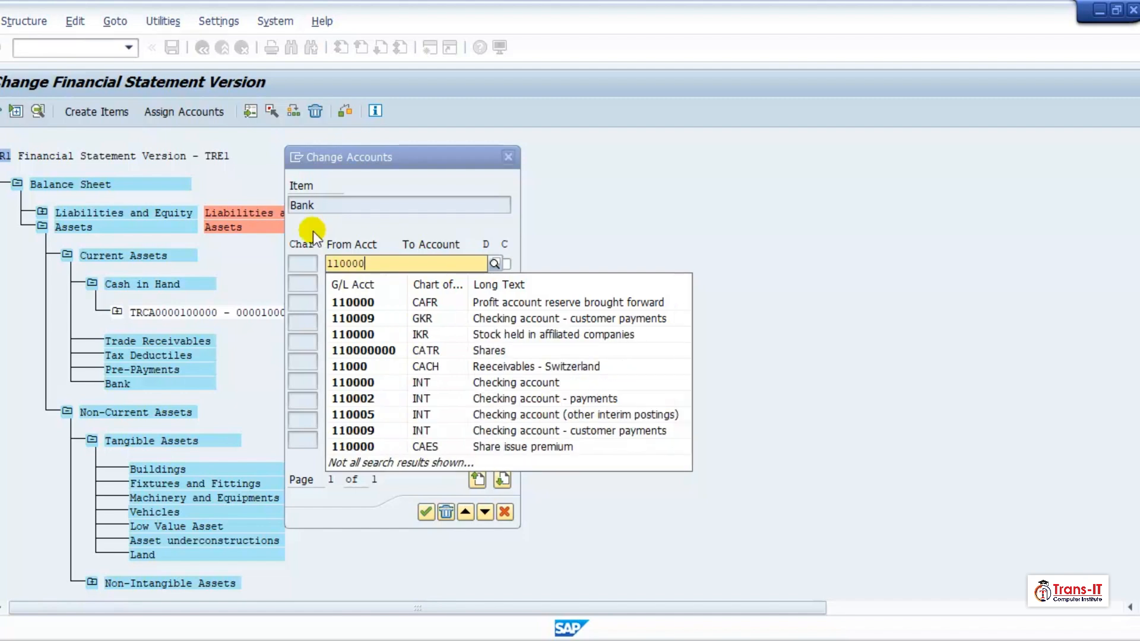
# Set the Bank range's To account to 110010, activate both the D and C indicators, and accept the assignment
pyautogui.click(407, 264)
pyautogui.write('11')
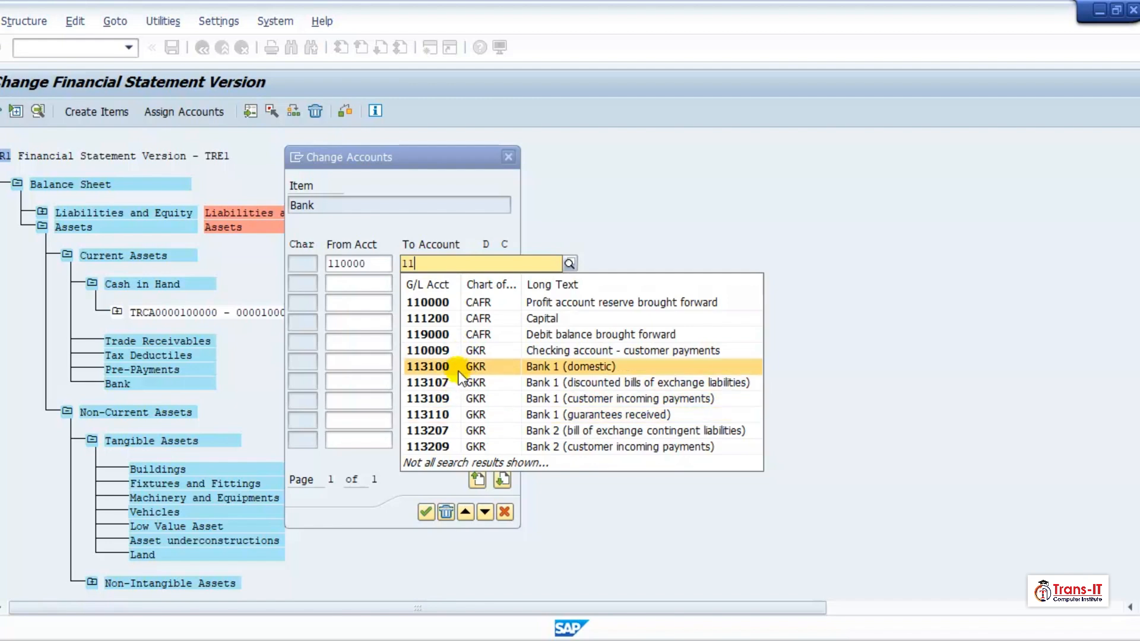
pyautogui.click(454, 350)
pyautogui.press('BackSpace')
pyautogui.press('BackSpace')
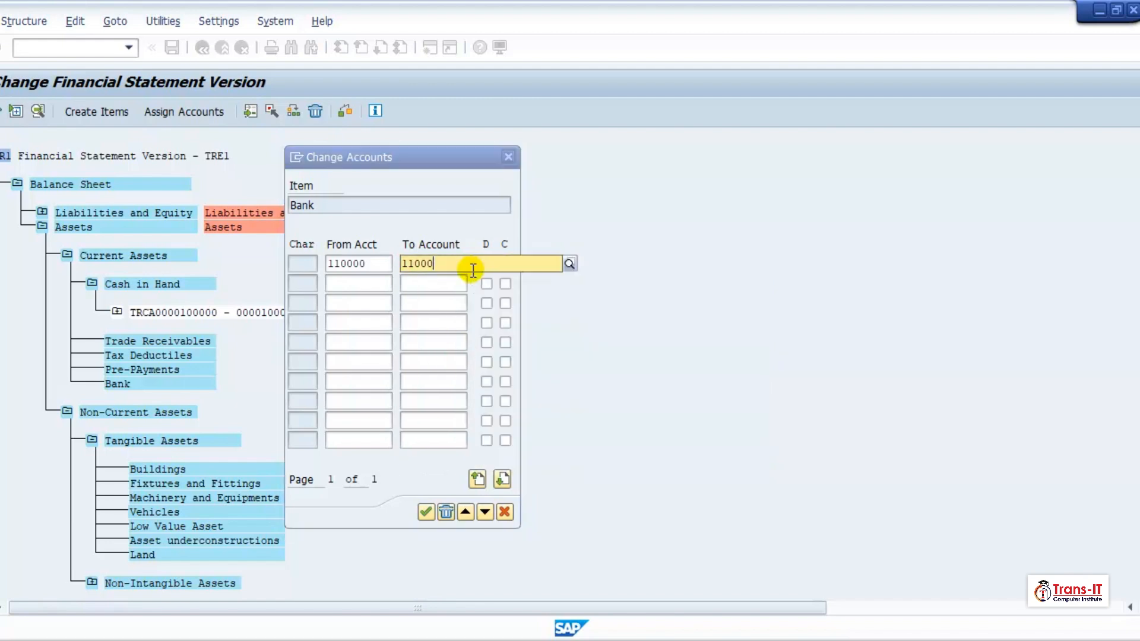
pyautogui.write('010')
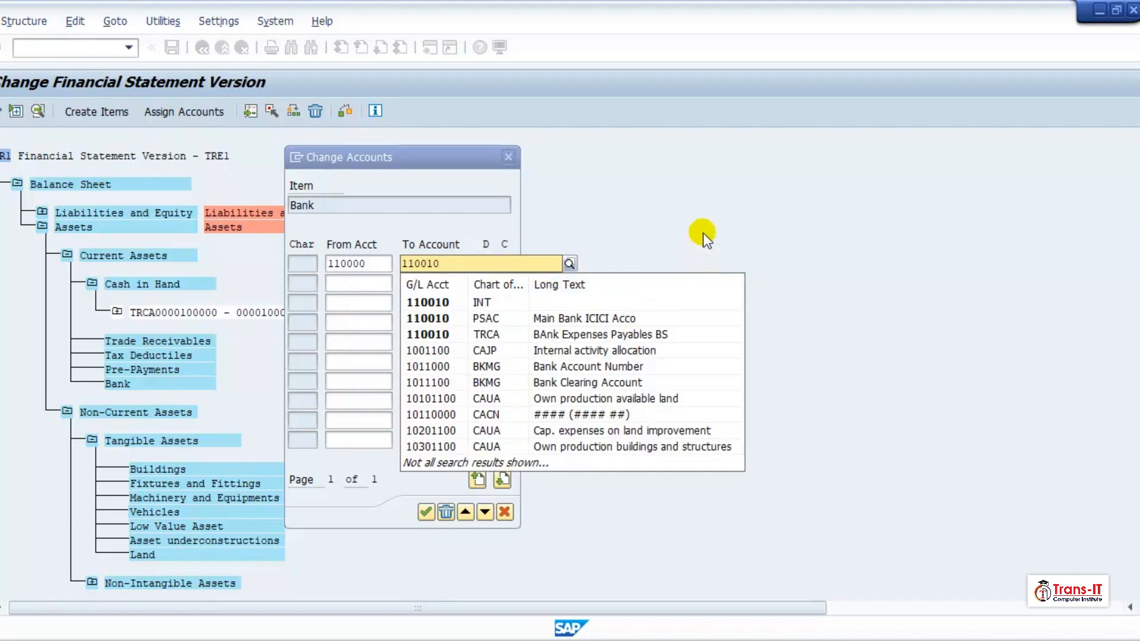
pyautogui.click(440, 321)
pyautogui.click(486, 265)
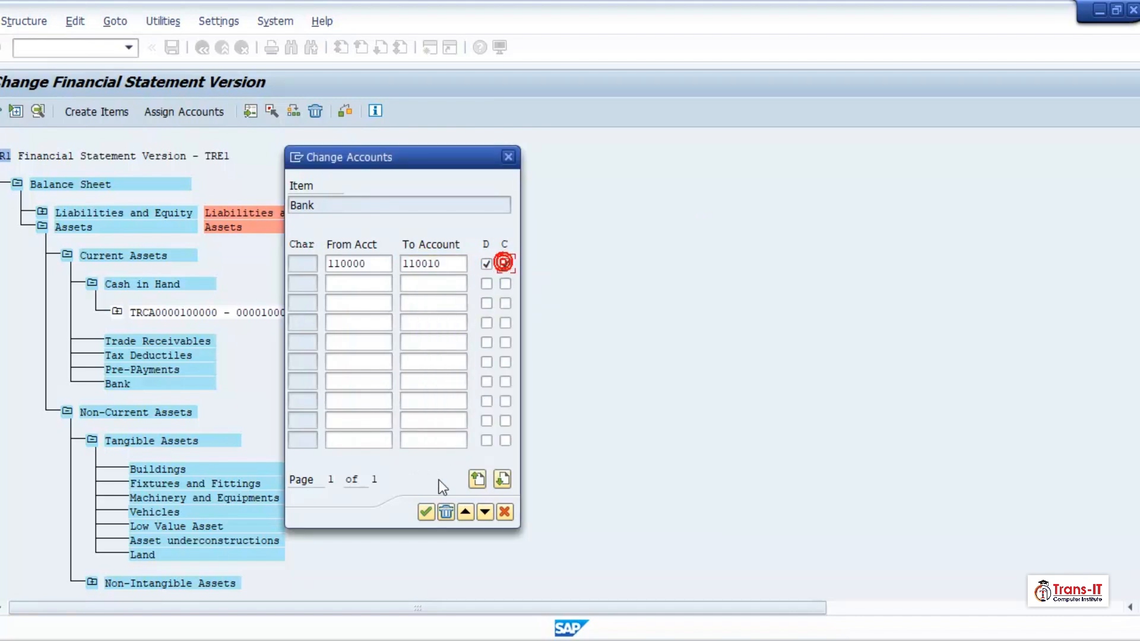
pyautogui.click(426, 511)
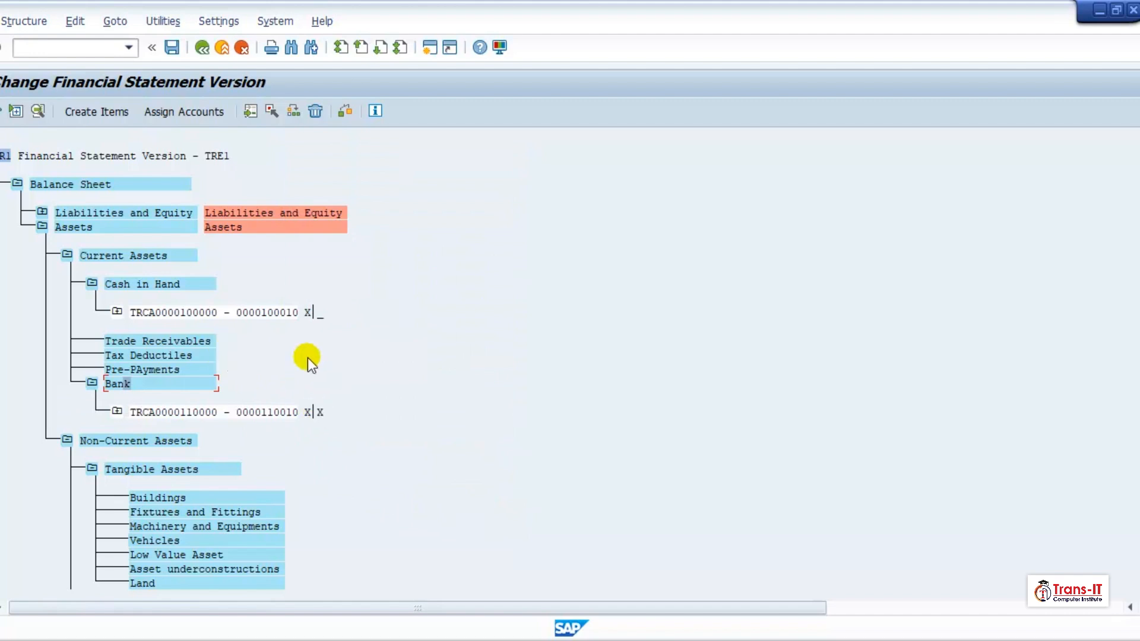
# Correct the Tax Deductiles item's name to "Tax Deductilbles" and clear both of its End of Group text lines
pyautogui.doubleClick(151, 359)
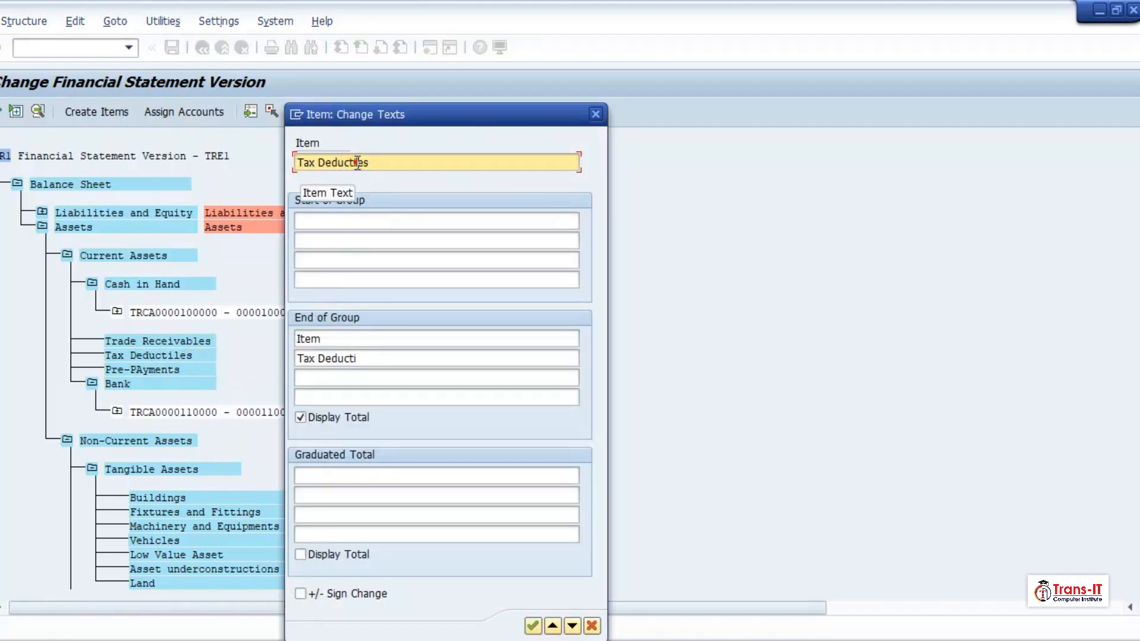
pyautogui.write('bles')
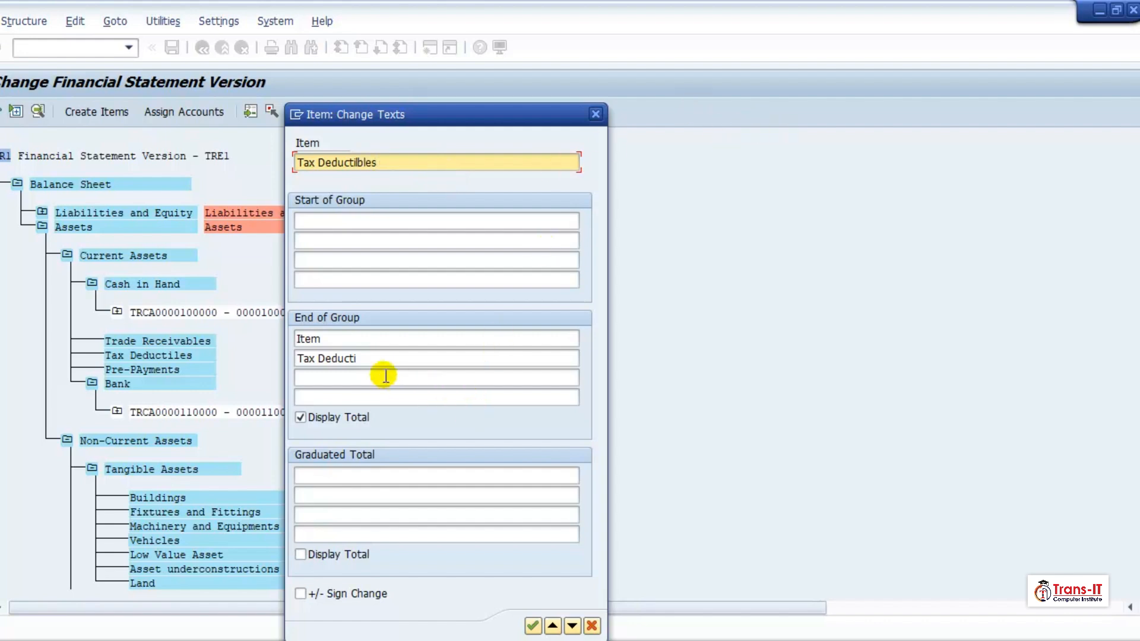
pyautogui.click(367, 352)
pyautogui.moveTo(368, 352); pyautogui.dragTo(285, 343)
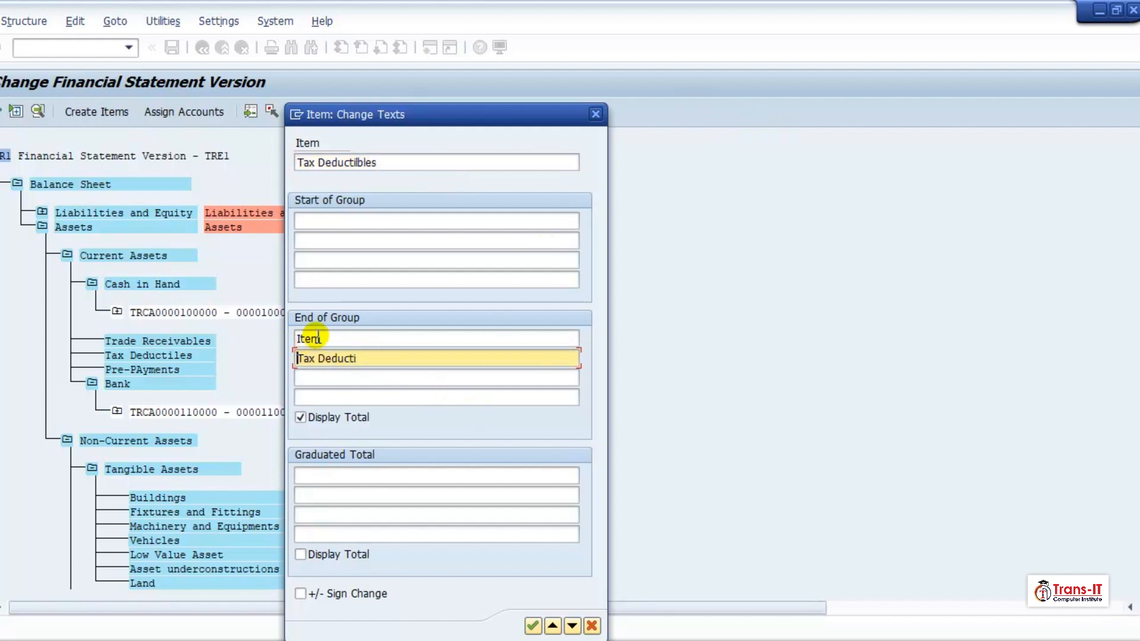
pyautogui.press('Delete')
pyautogui.press('Delete')
pyautogui.press('Delete')
pyautogui.press('Delete')
pyautogui.press('Delete')
pyautogui.press('Delete')
pyautogui.press('Delete')
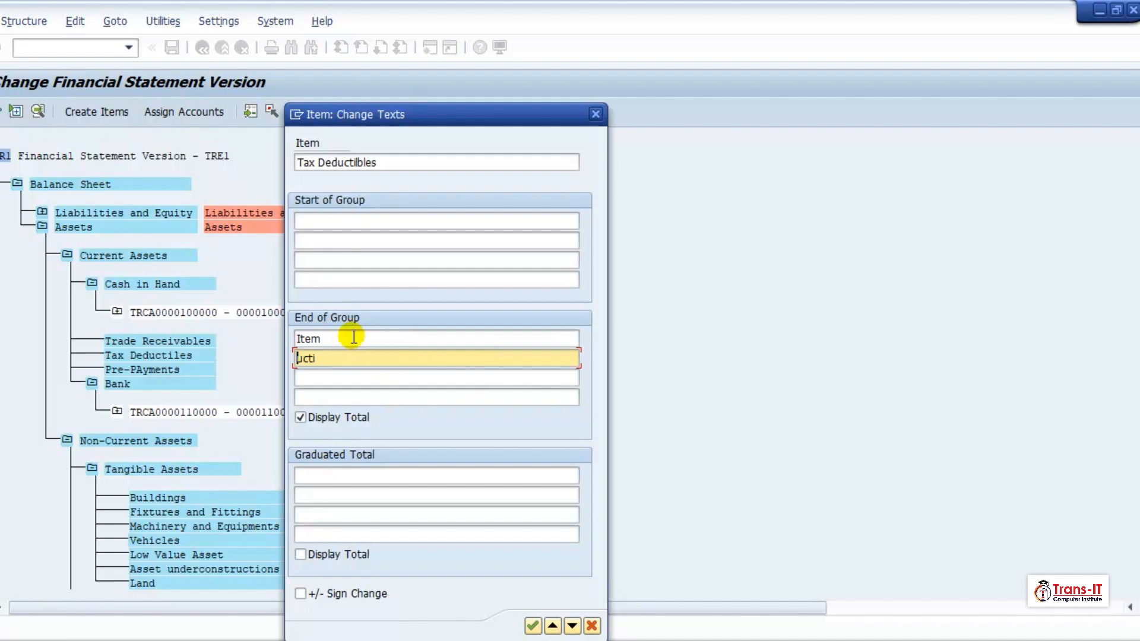
pyautogui.click(354, 337)
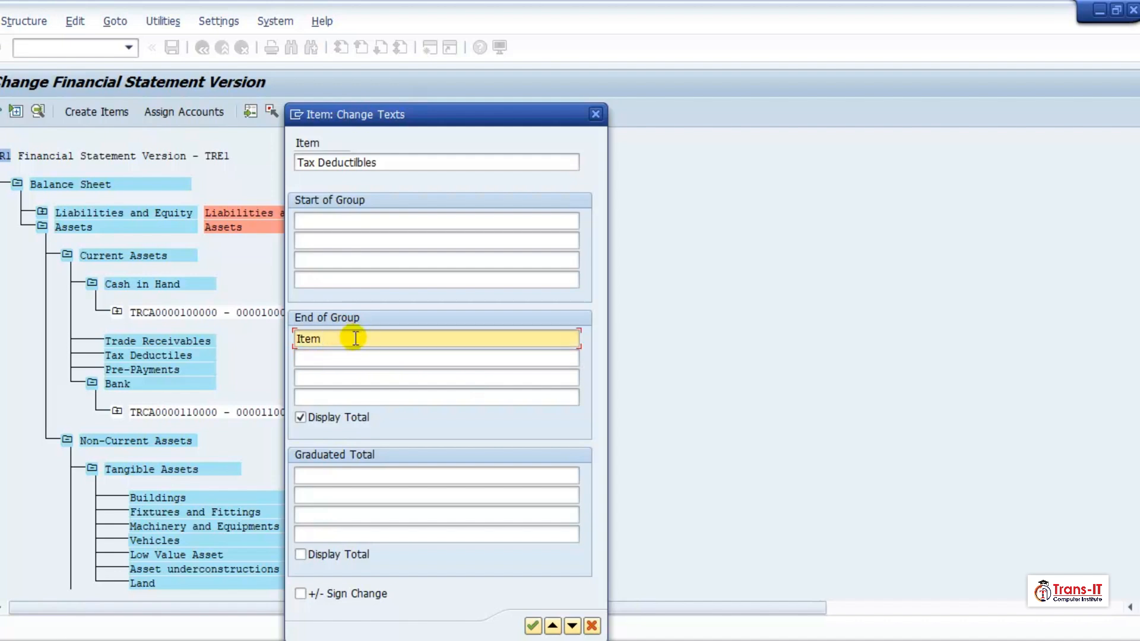
pyautogui.press('BackSpace')
pyautogui.press('BackSpace')
pyautogui.press('BackSpace')
pyautogui.press('BackSpace')
pyautogui.press('Return')
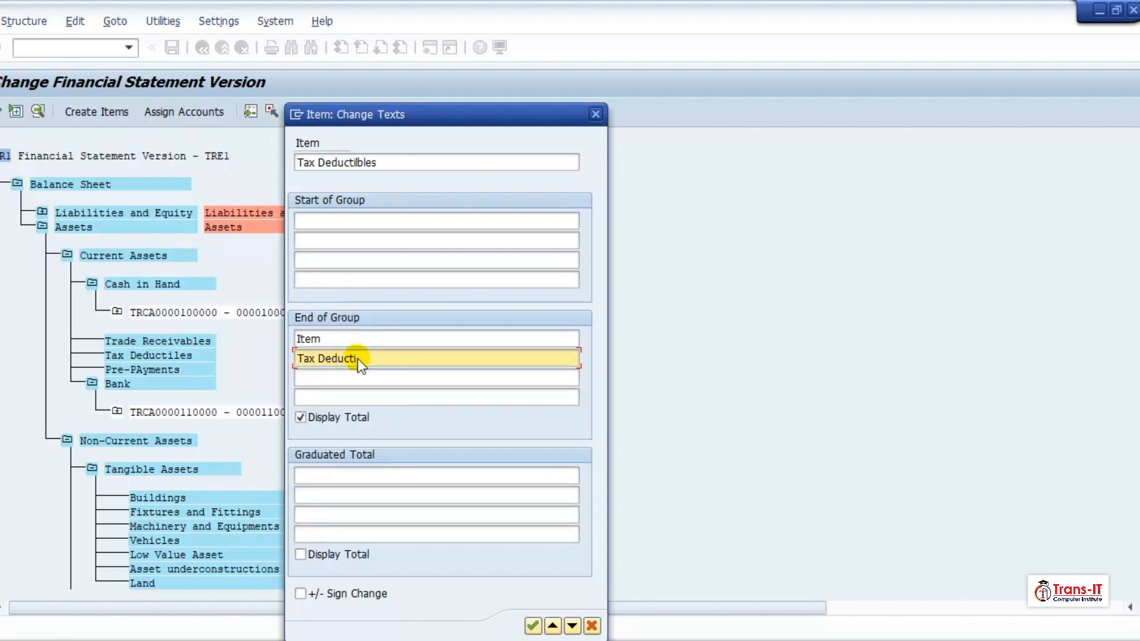
pyautogui.press('BackSpace')
pyautogui.press('BackSpace')
pyautogui.press('BackSpace')
pyautogui.press('BackSpace')
pyautogui.press('BackSpace')
pyautogui.press('BackSpace')
pyautogui.press('BackSpace')
pyautogui.press('BackSpace')
pyautogui.press('BackSpace')
pyautogui.press('BackSpace')
pyautogui.press('BackSpace')
pyautogui.click(344, 339)
pyautogui.press('BackSpace')
pyautogui.press('BackSpace')
pyautogui.press('BackSpace')
pyautogui.press('BackSpace')
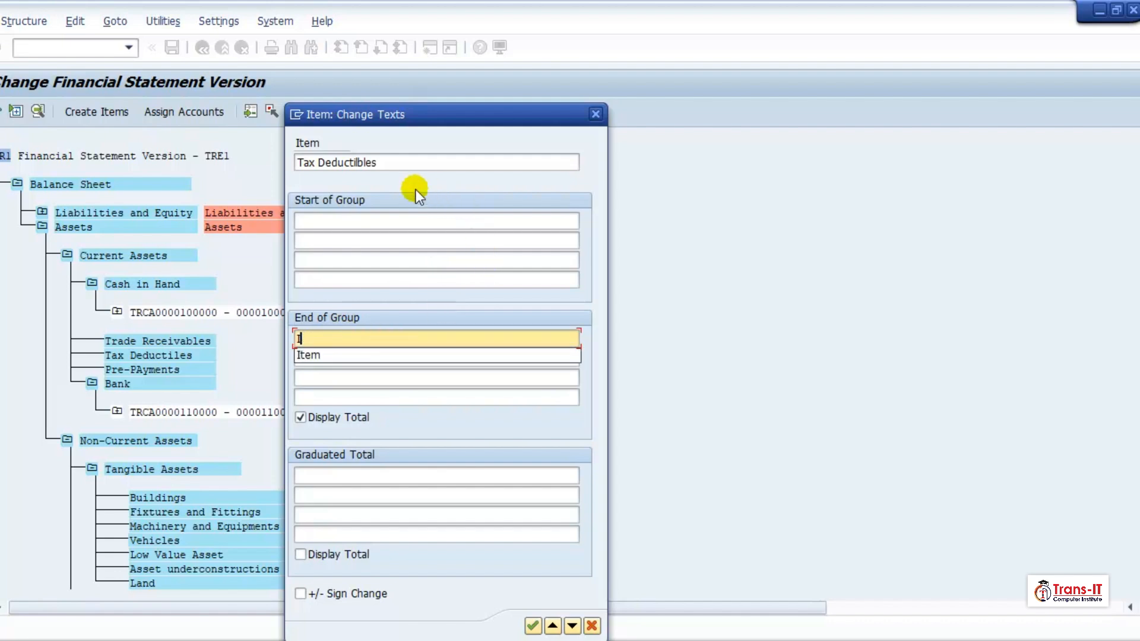
# Copy the corrected tax item name into its first End of Group line and accept the texts
pyautogui.moveTo(385, 164); pyautogui.dragTo(297, 163)
pyautogui.hotkey('ctrl', 'c')
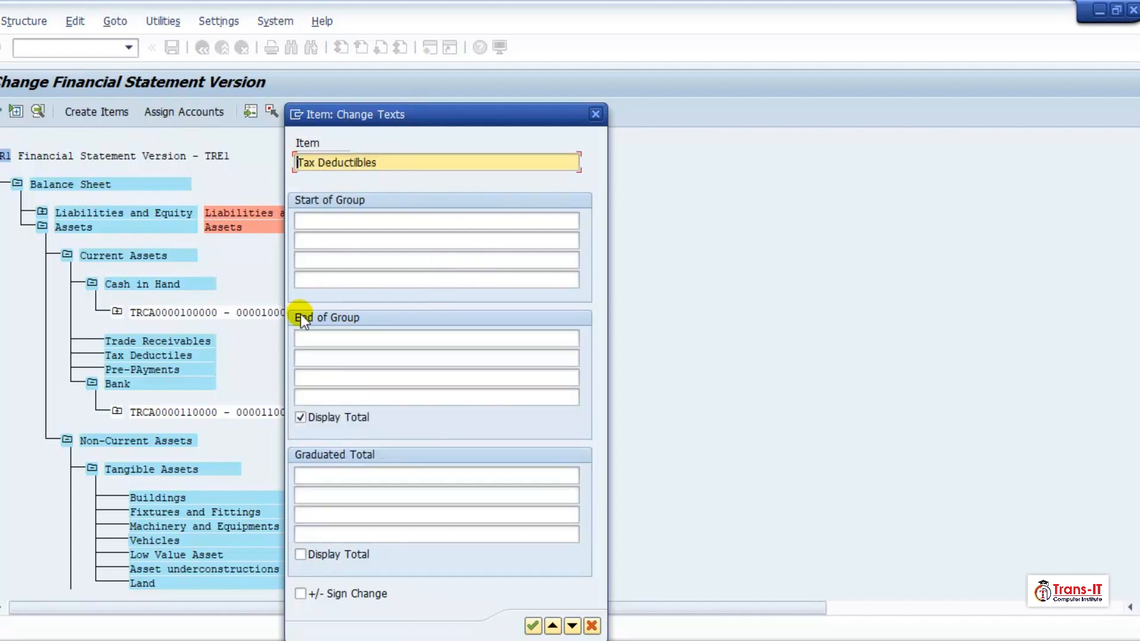
pyautogui.click(309, 338)
pyautogui.hotkey('ctrl', 'v')
pyautogui.click(533, 626)
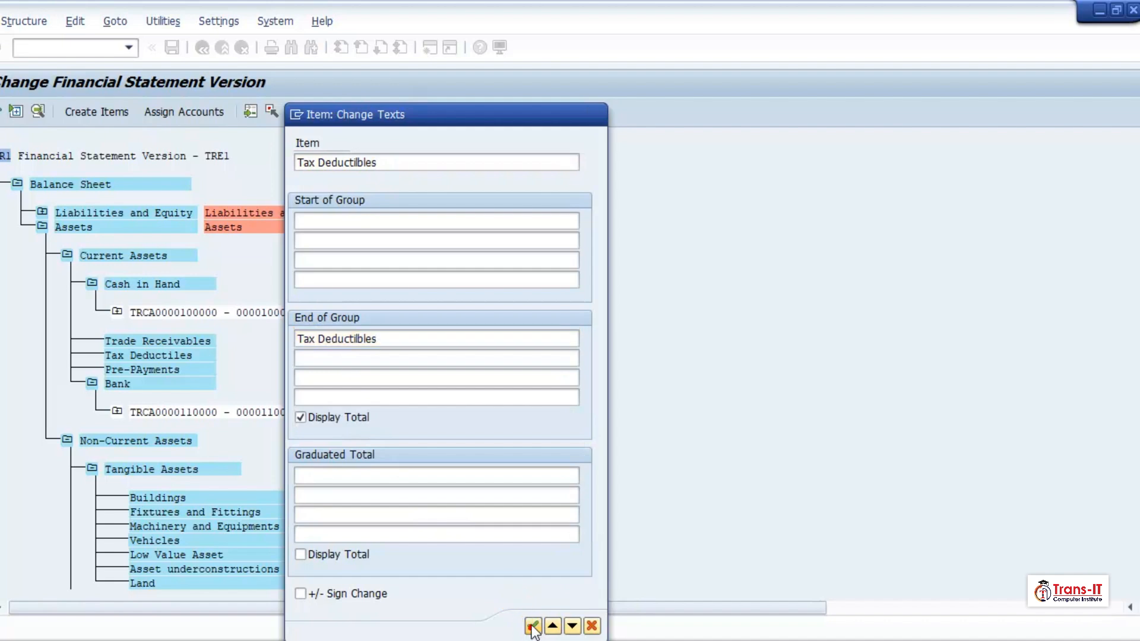
# Assign account 120000 to the Tax Deductilbles item with both the D and C indicators active, and accept
pyautogui.click(214, 119)
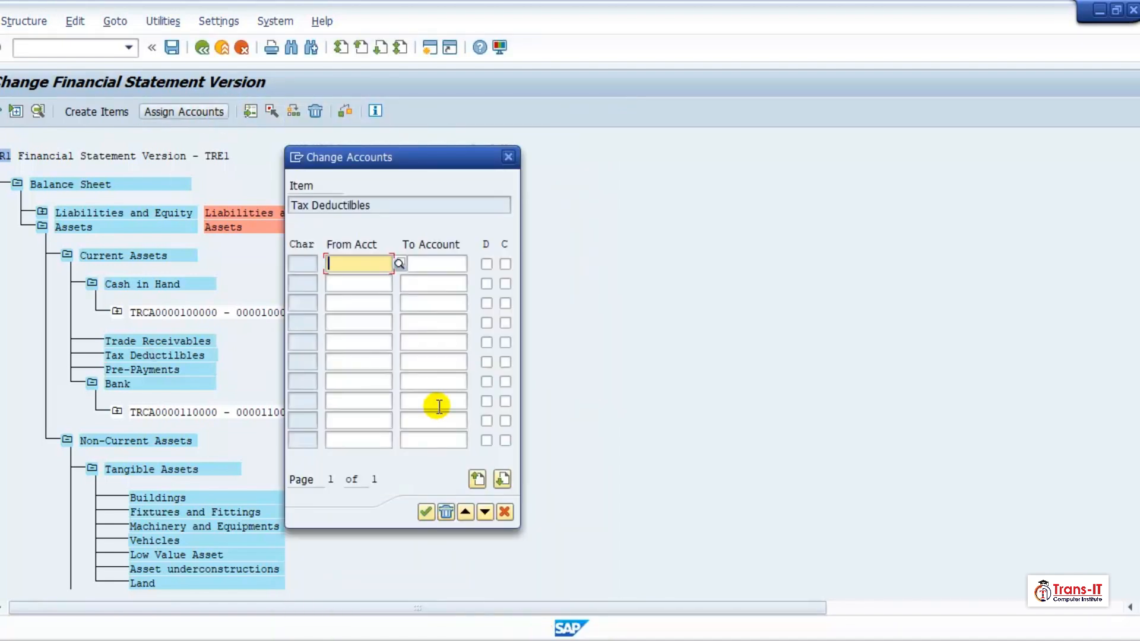
pyautogui.write('1290')
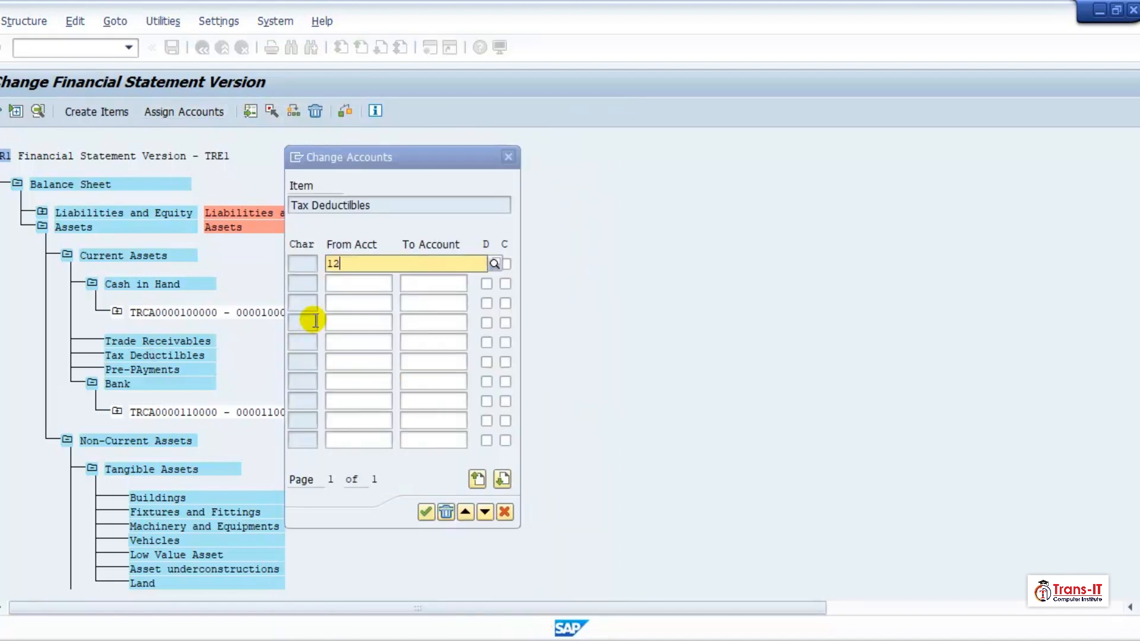
pyautogui.press('BackSpace')
pyautogui.press('BackSpace')
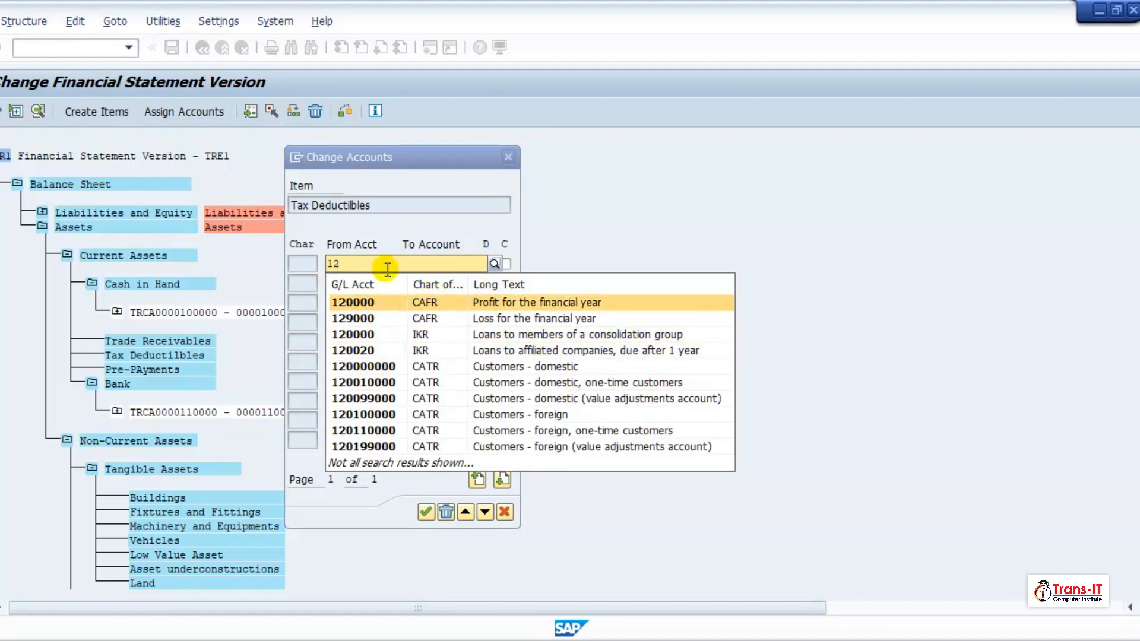
pyautogui.write('00000')
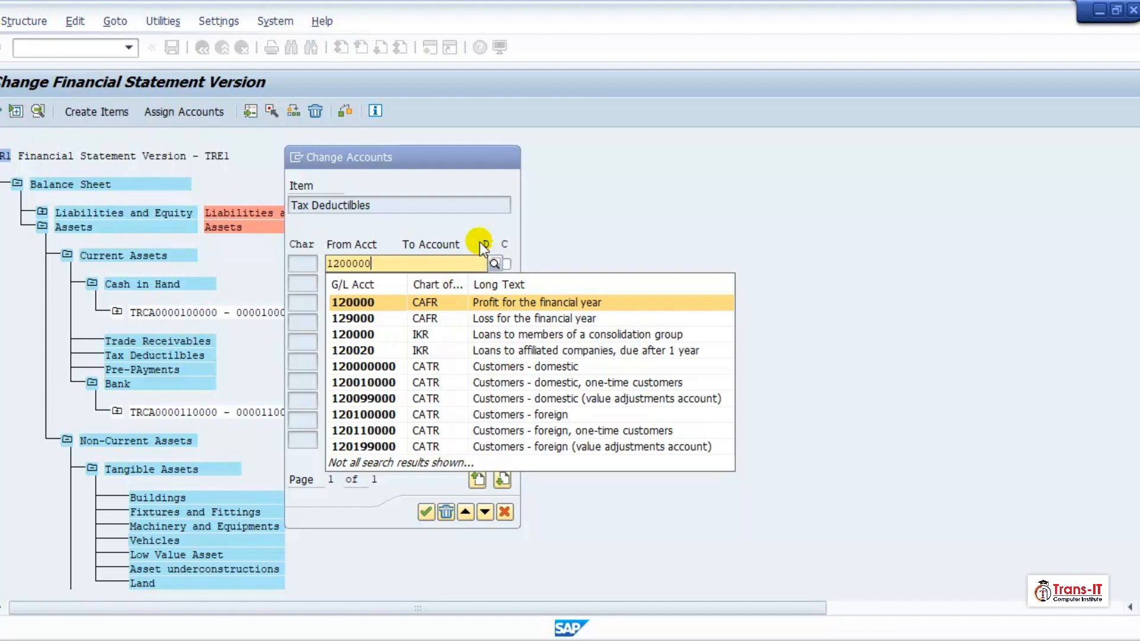
pyautogui.press('BackSpace')
pyautogui.click(587, 215)
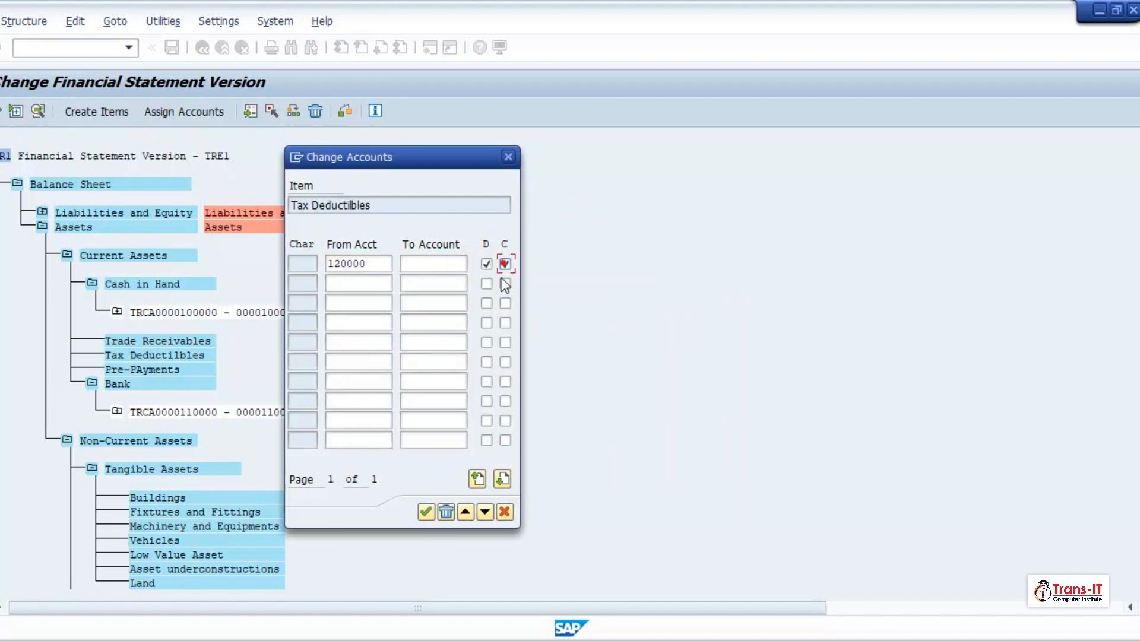
pyautogui.click(426, 512)
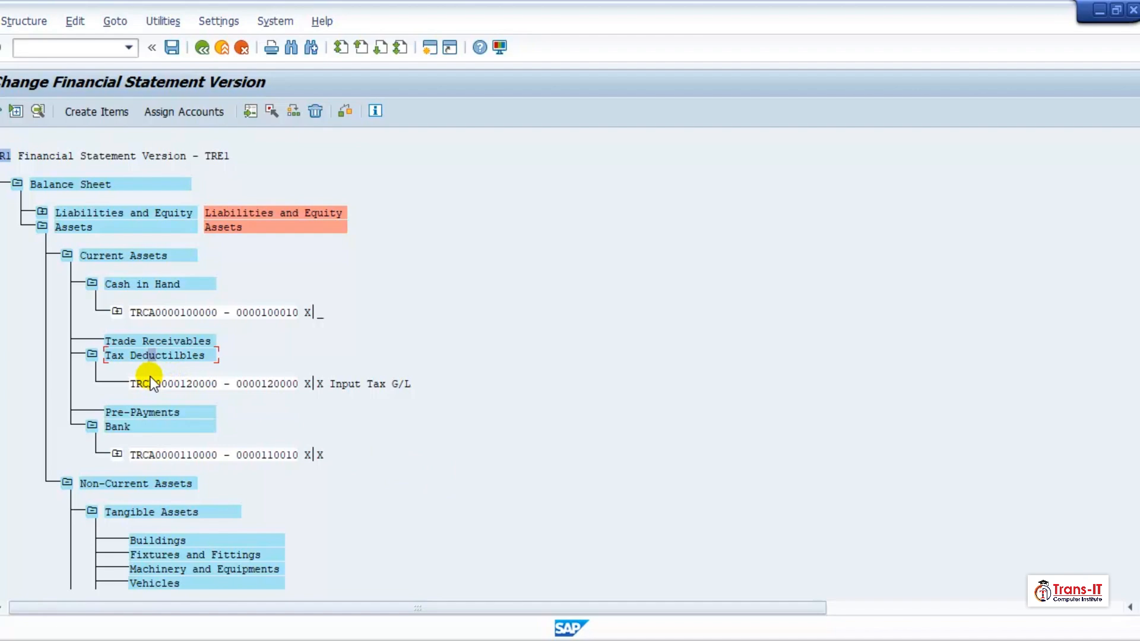
# Assign account 150000 to the Trade Receivables item with both the D and C indicators active, and accept
pyautogui.doubleClick(148, 344)
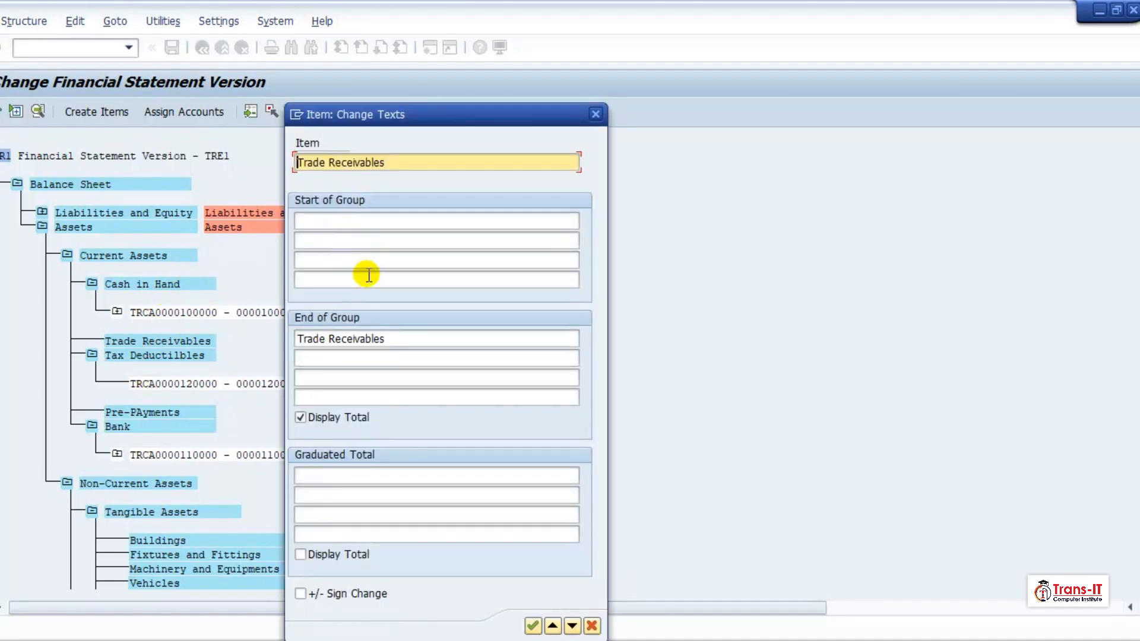
pyautogui.click(596, 113)
pyautogui.click(215, 111)
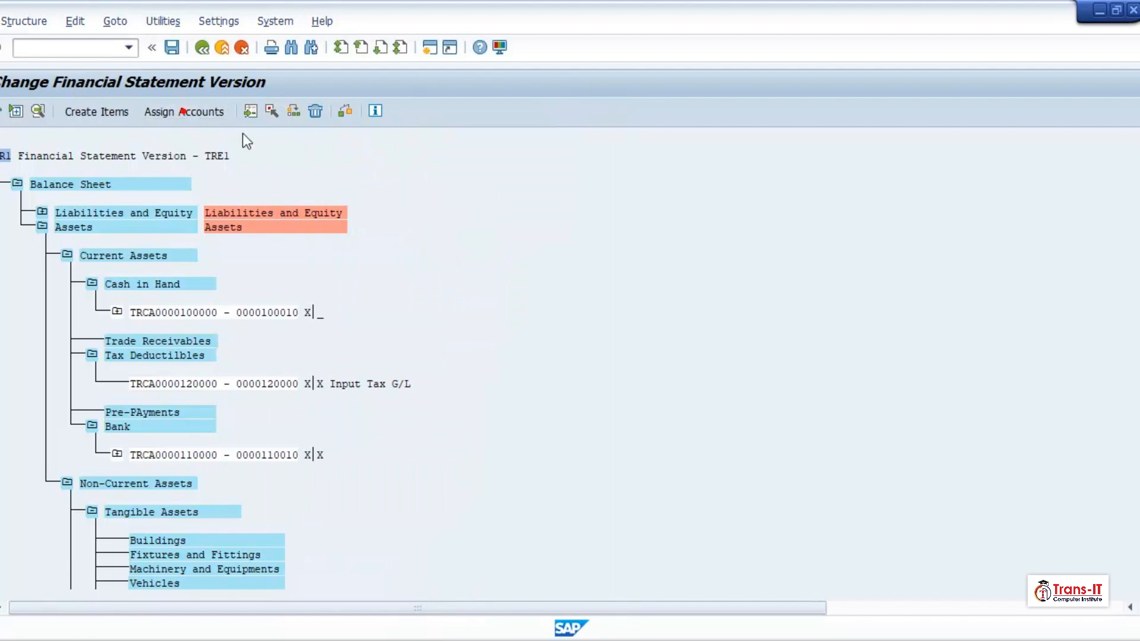
pyautogui.write('150000')
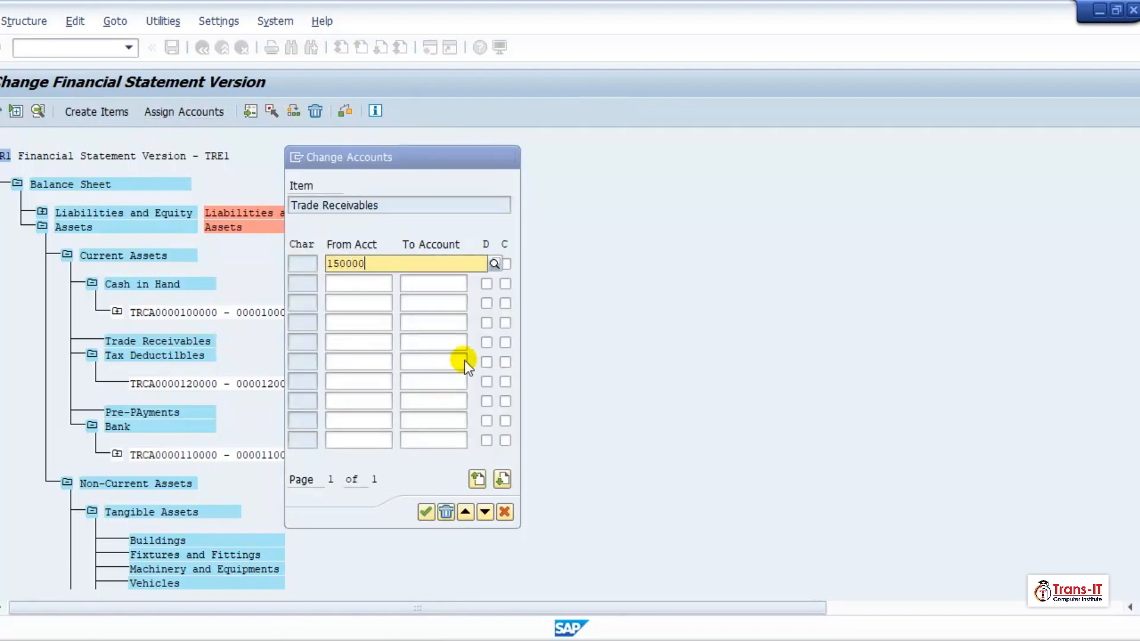
pyautogui.click(507, 264)
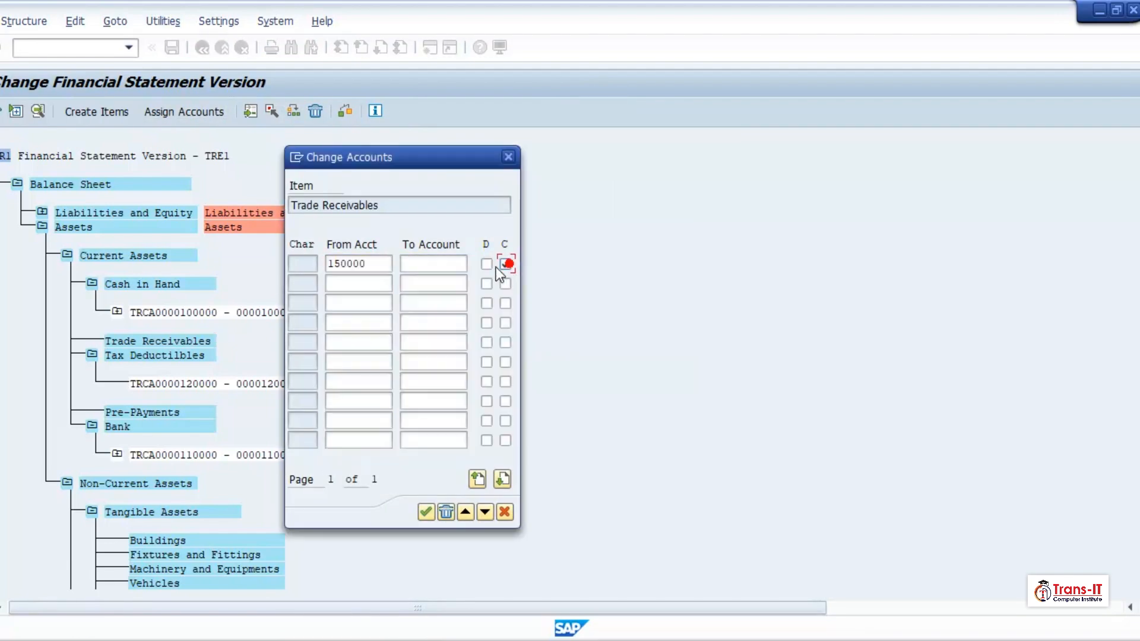
pyautogui.click(426, 512)
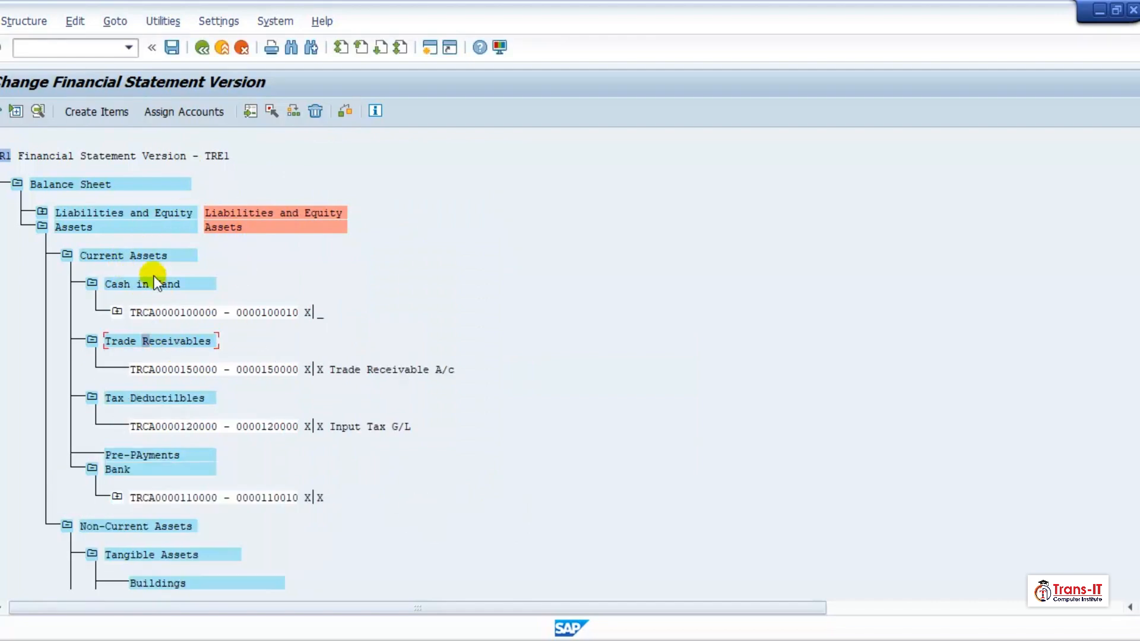
# Collapse the Cash in Hand, Trade Receivables and Tax Deductilbles nodes under Current Assets
pyautogui.click(90, 284)
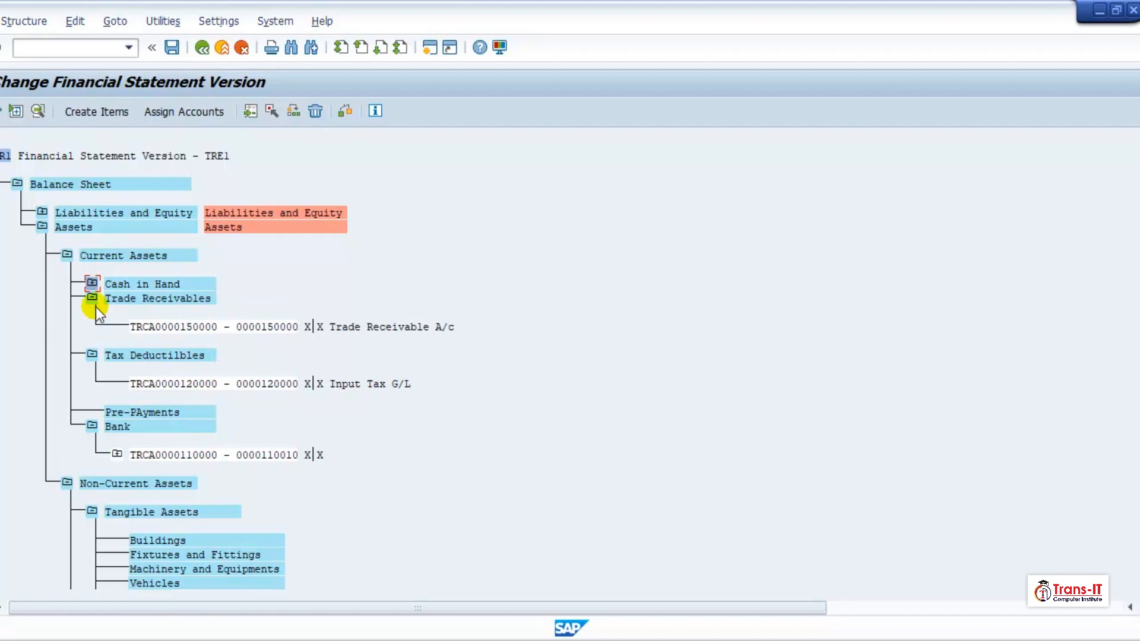
pyautogui.click(92, 297)
pyautogui.click(92, 312)
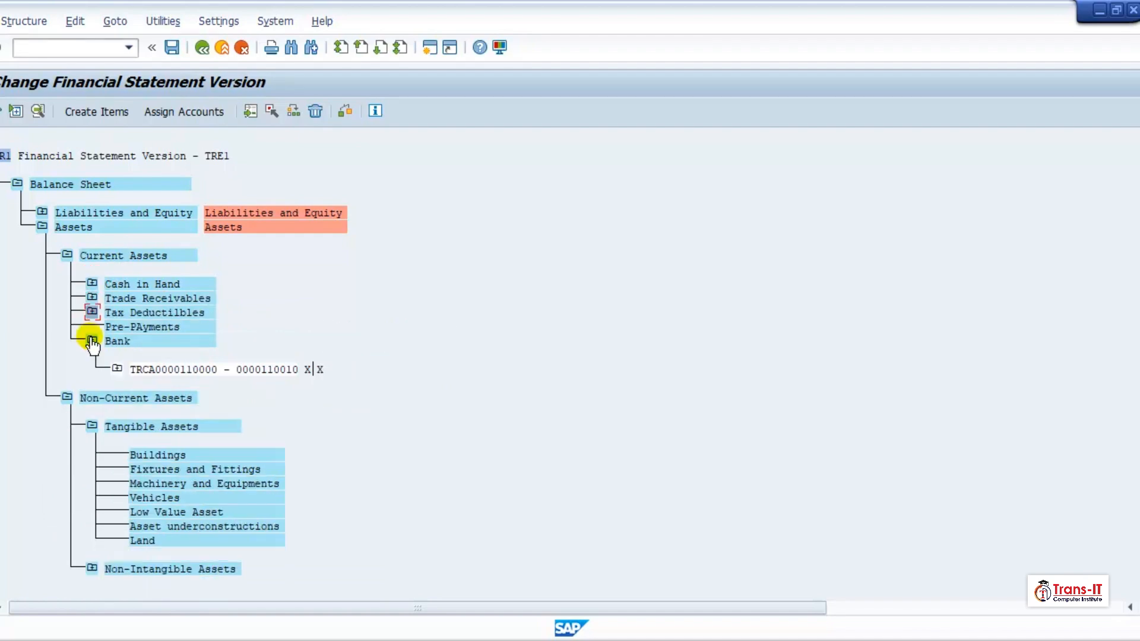
# Assign accounts 150010 and 150020 to the Pre-PAyments item as separate rows with D and C active, and accept
pyautogui.click(114, 329)
pyautogui.click(178, 112)
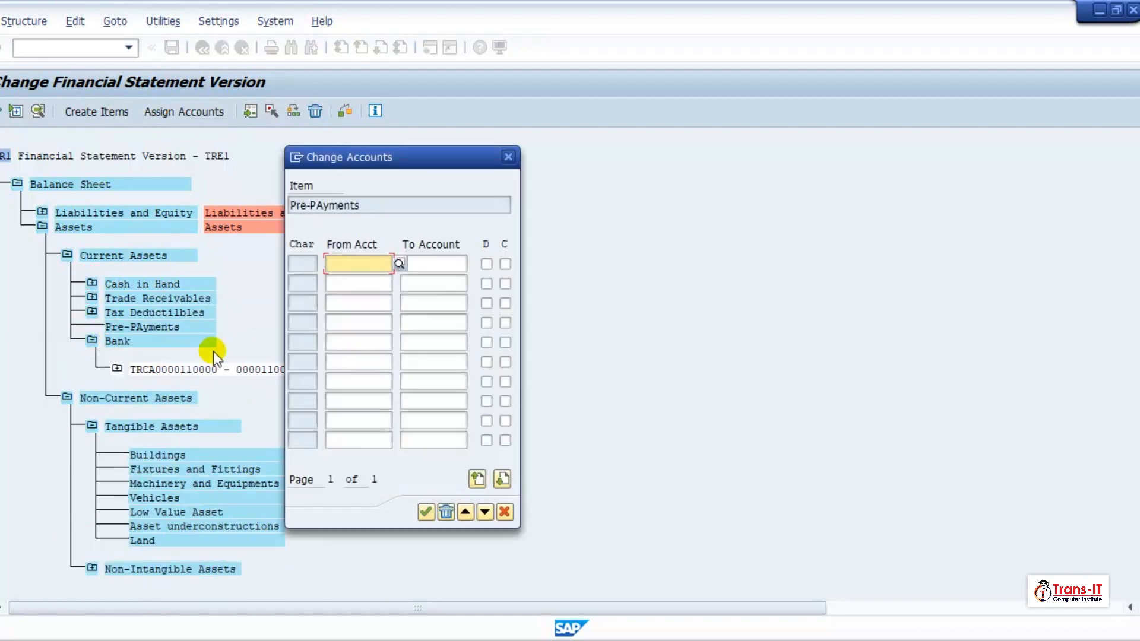
pyautogui.write('1')
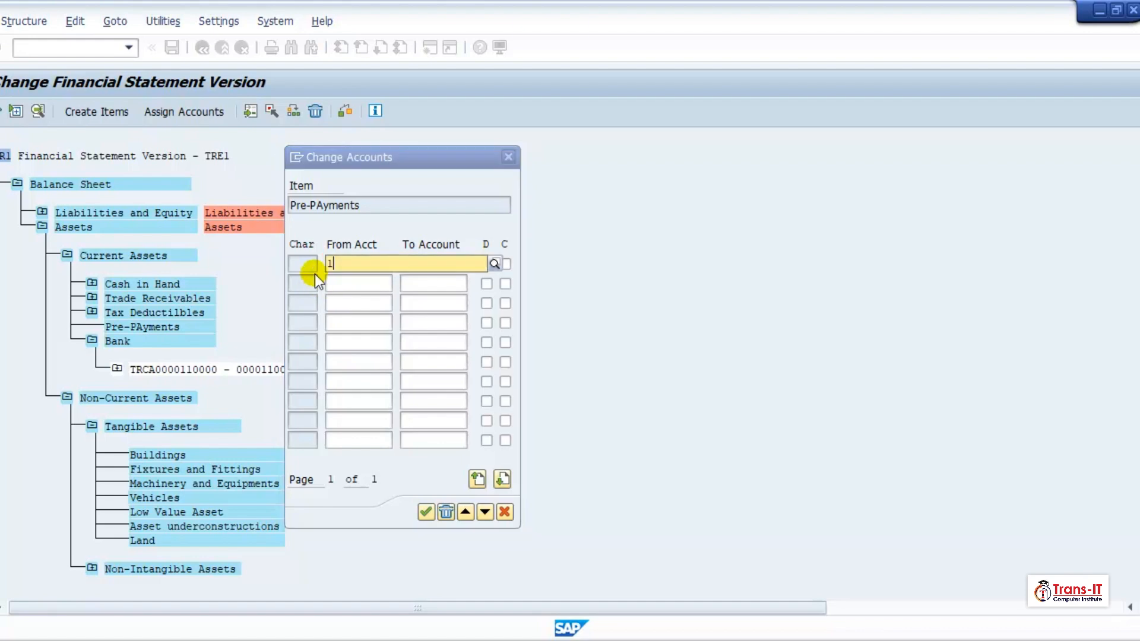
pyautogui.write('50010')
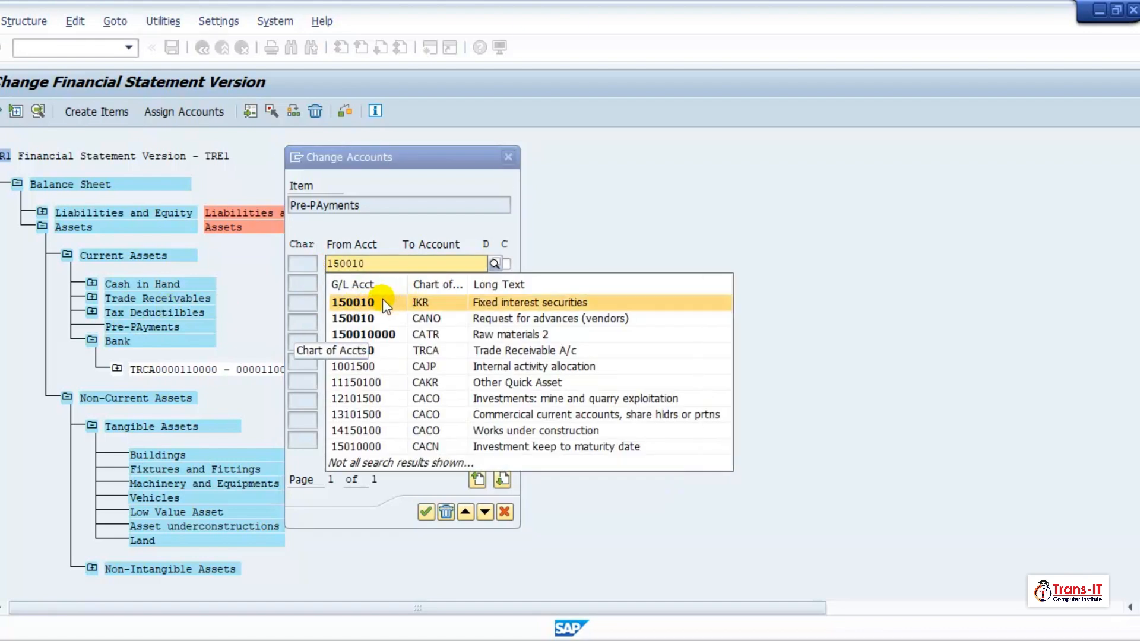
pyautogui.click(380, 298)
pyautogui.click(351, 284)
pyautogui.write('15')
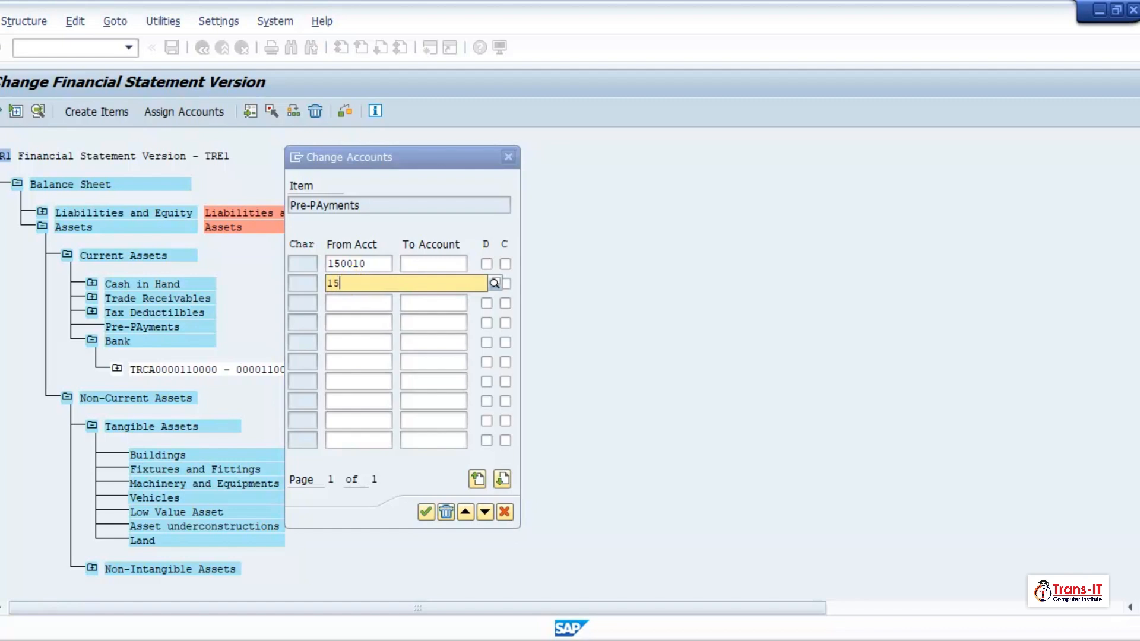
pyautogui.write('0020')
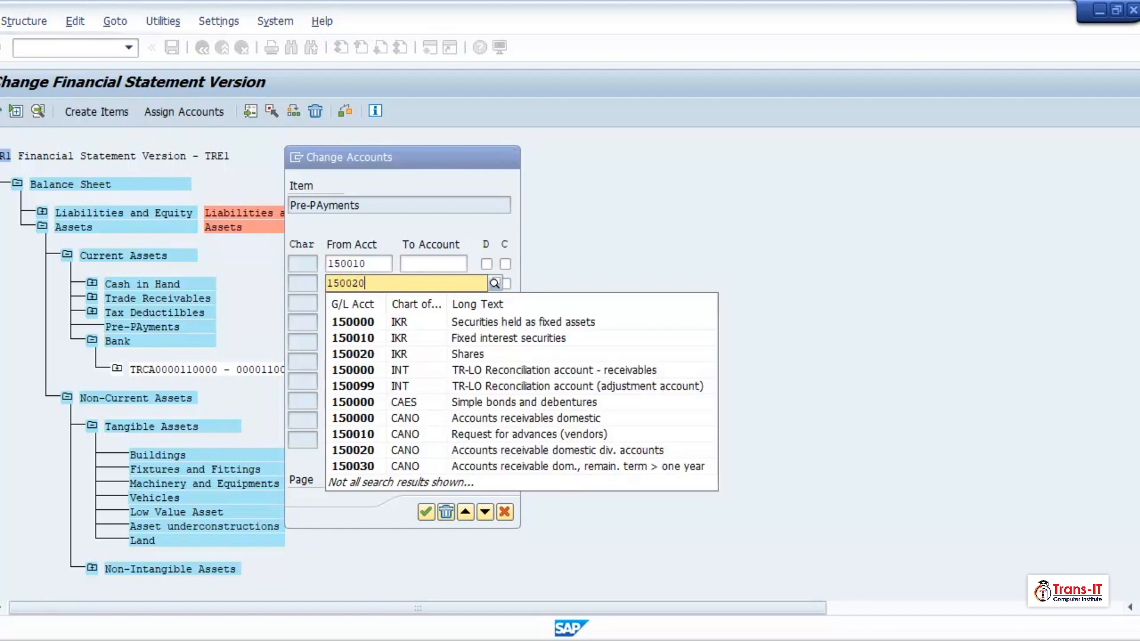
pyautogui.click(485, 264)
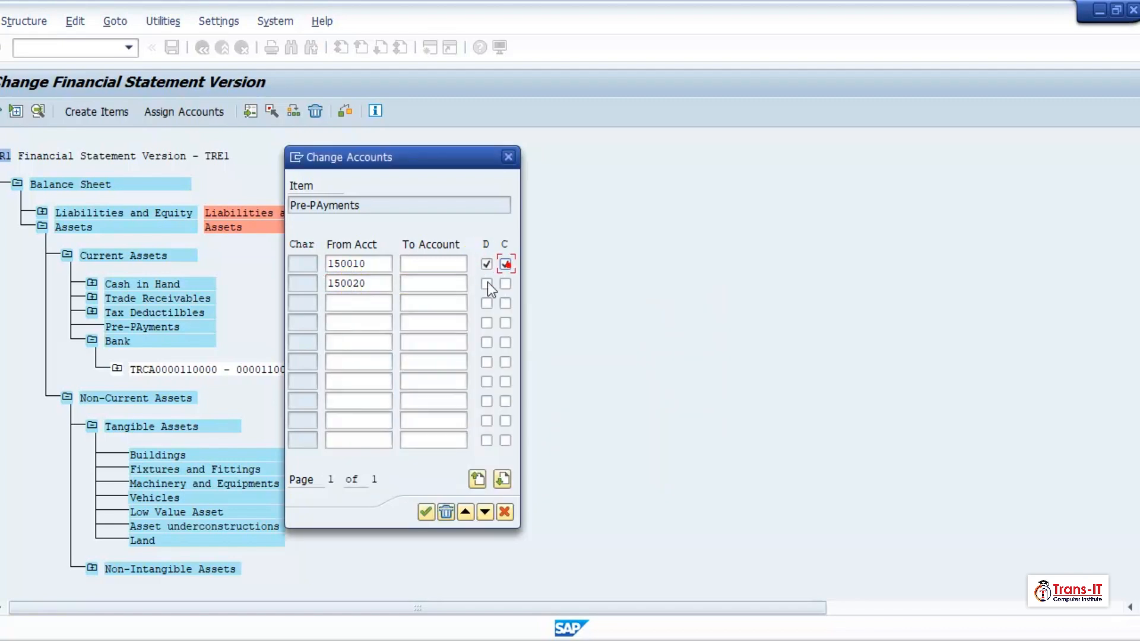
pyautogui.click(506, 285)
pyautogui.click(425, 512)
# Collapse the Pre-PAyments and Bank nodes under Current Assets
pyautogui.click(92, 326)
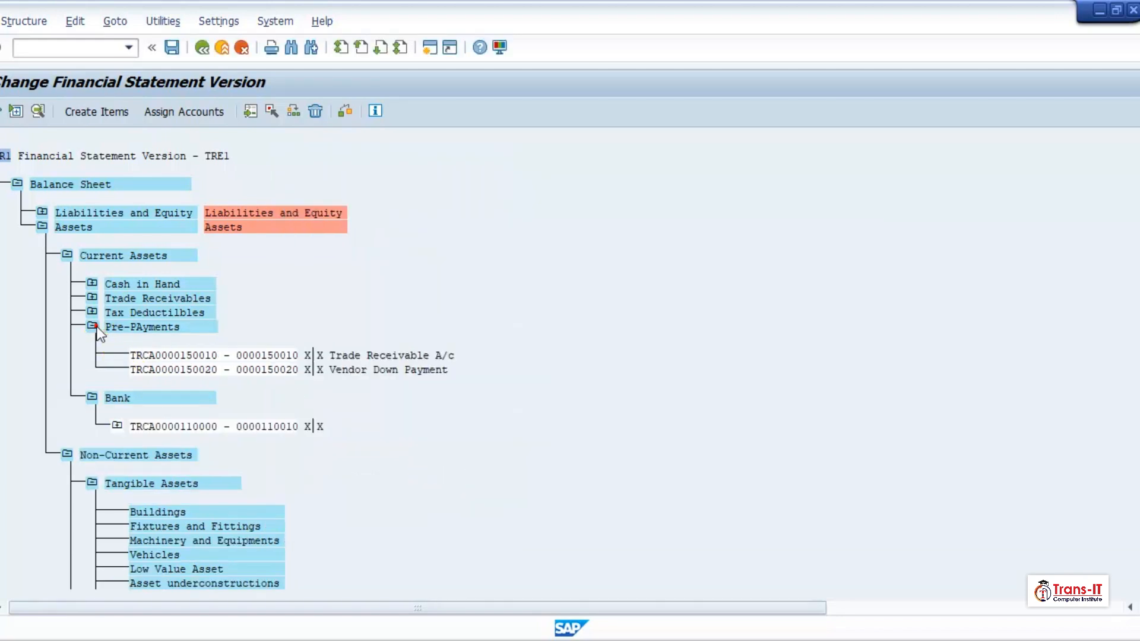
pyautogui.click(93, 326)
pyautogui.click(93, 340)
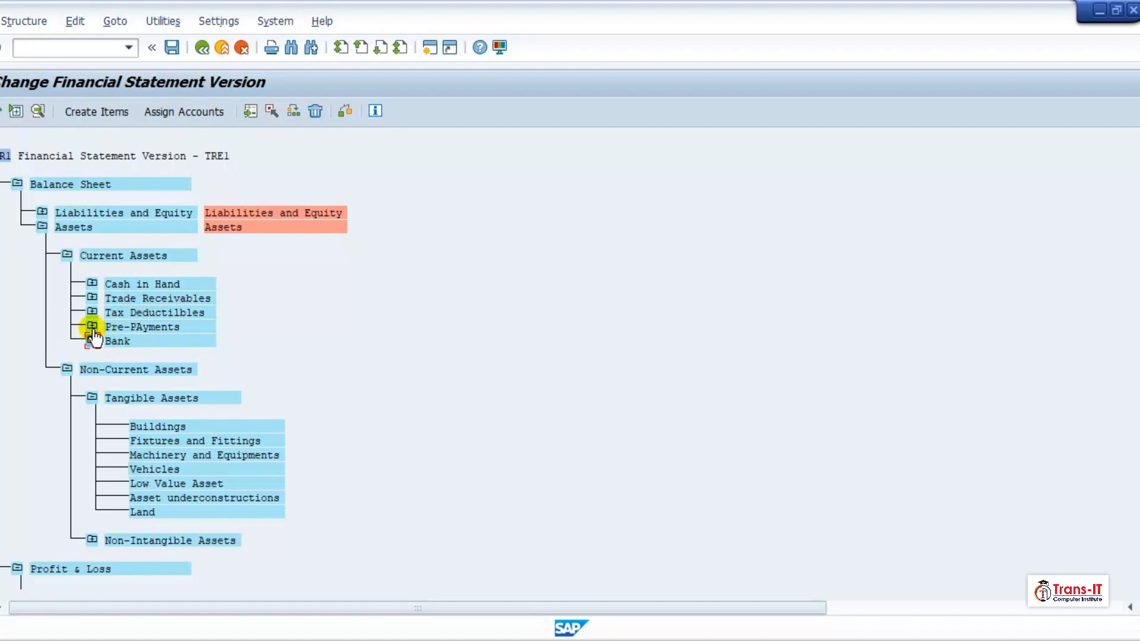
# Add 150050 as a third From account for the Pre-PAyments item and activate its D and C indicators
pyautogui.click(116, 326)
pyautogui.click(163, 113)
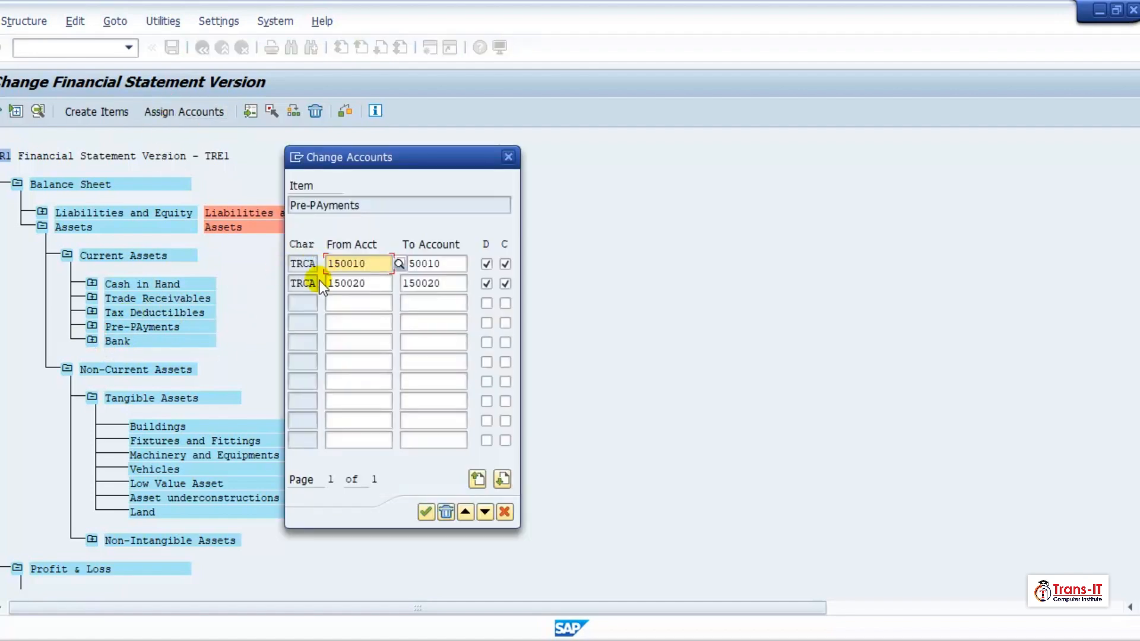
pyautogui.click(333, 303)
pyautogui.write('15')
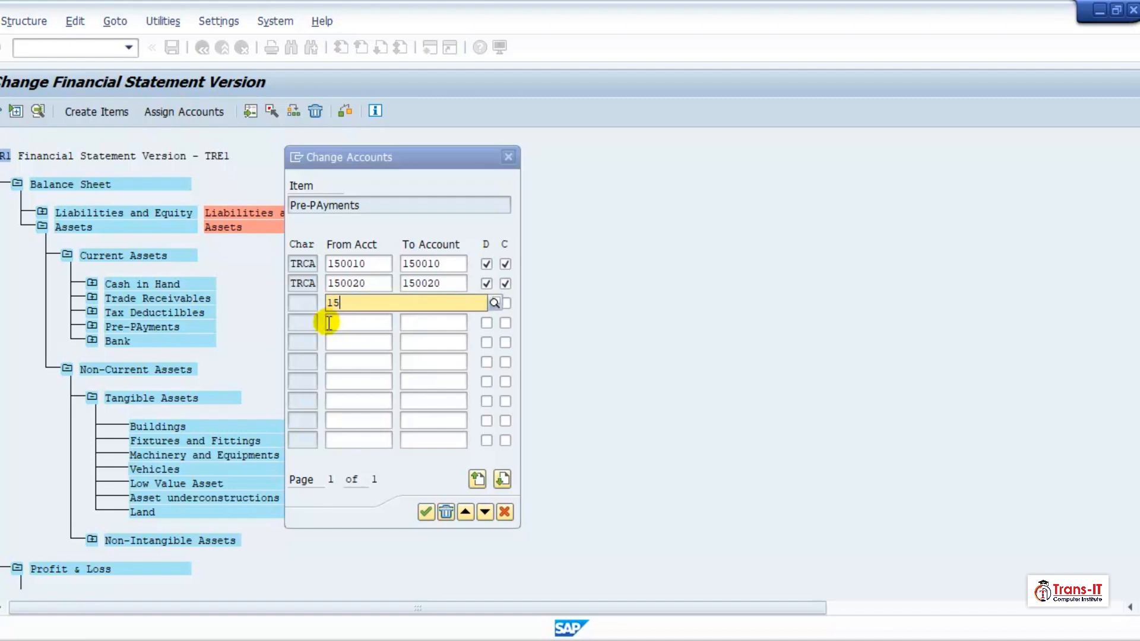
pyautogui.write('00')
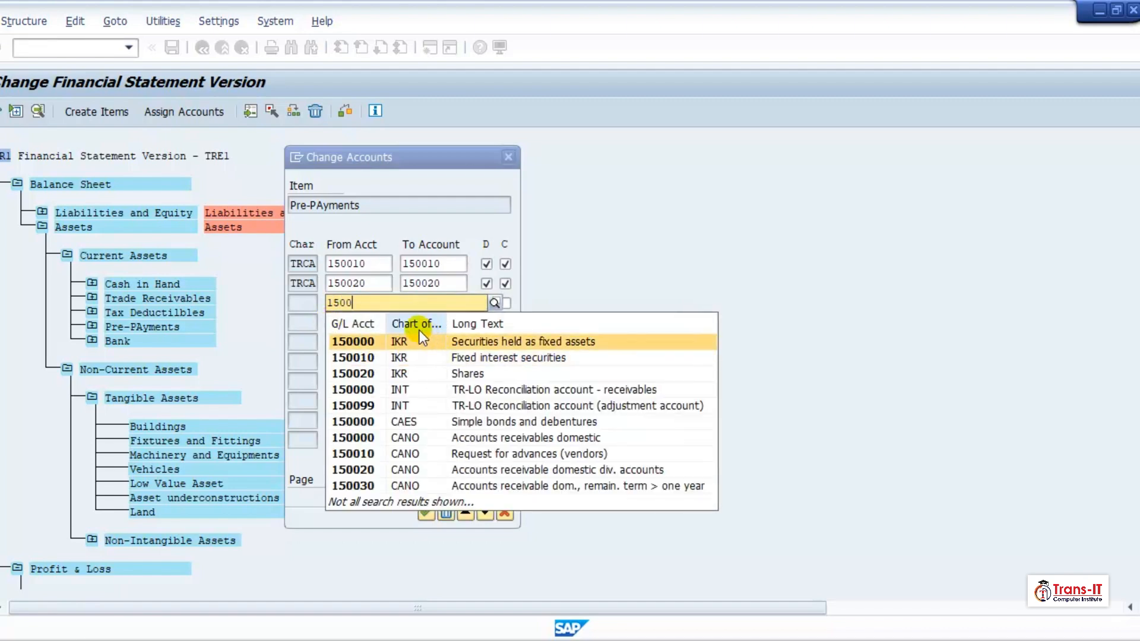
pyautogui.write('50')
pyautogui.click(680, 269)
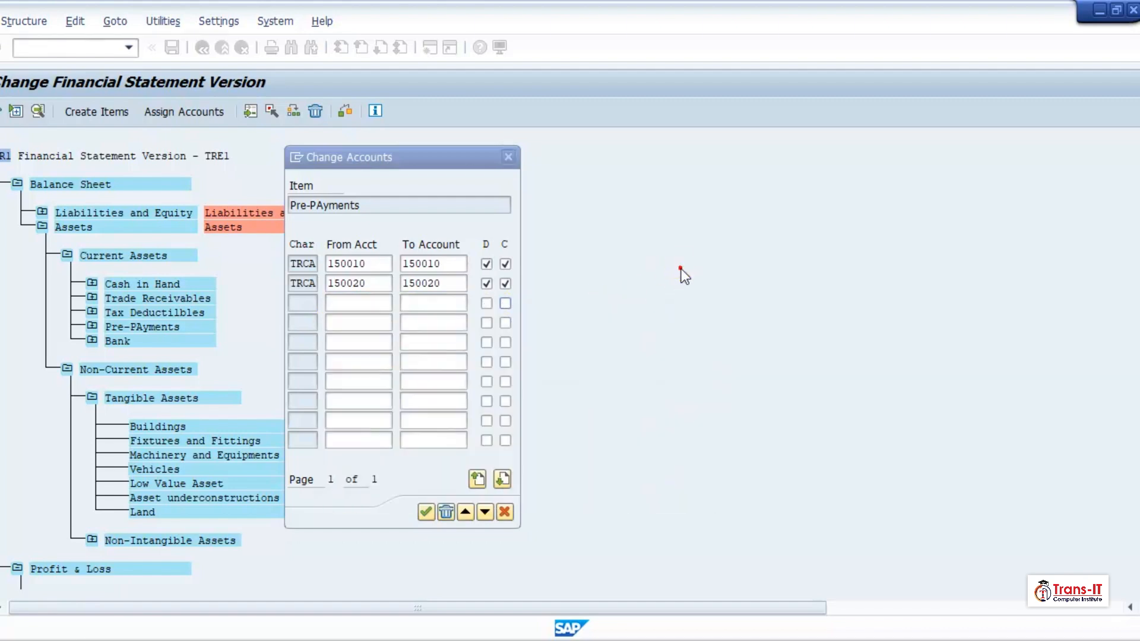
pyautogui.click(486, 303)
pyautogui.click(505, 304)
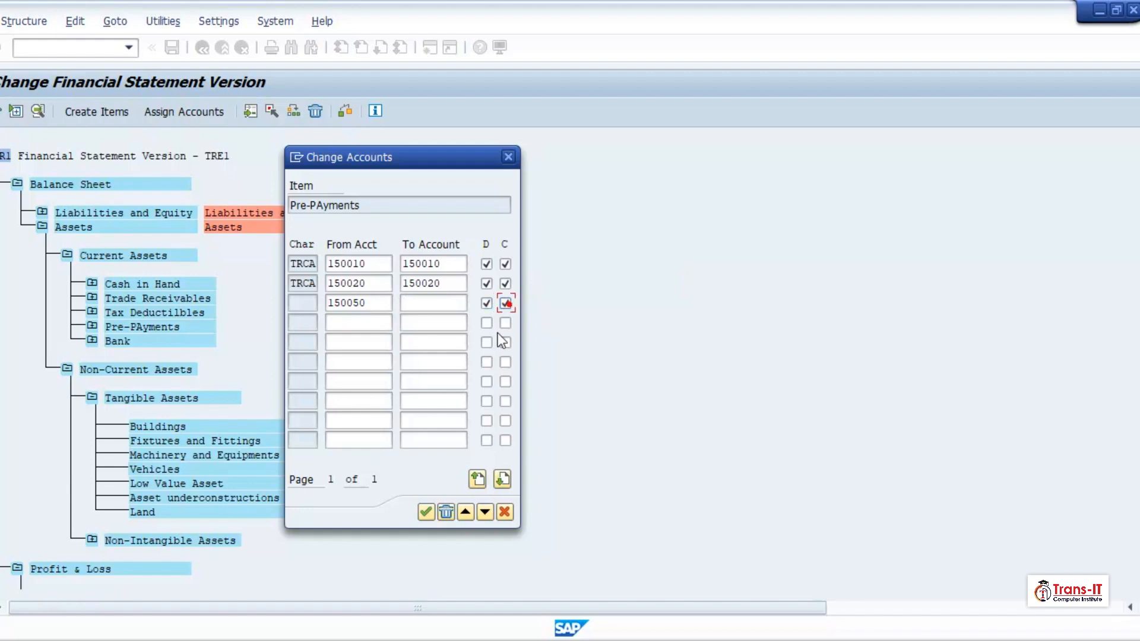
# Accept the account assignments for the Pre-PAyments item and collapse its node under Current Assets
pyautogui.click(425, 511)
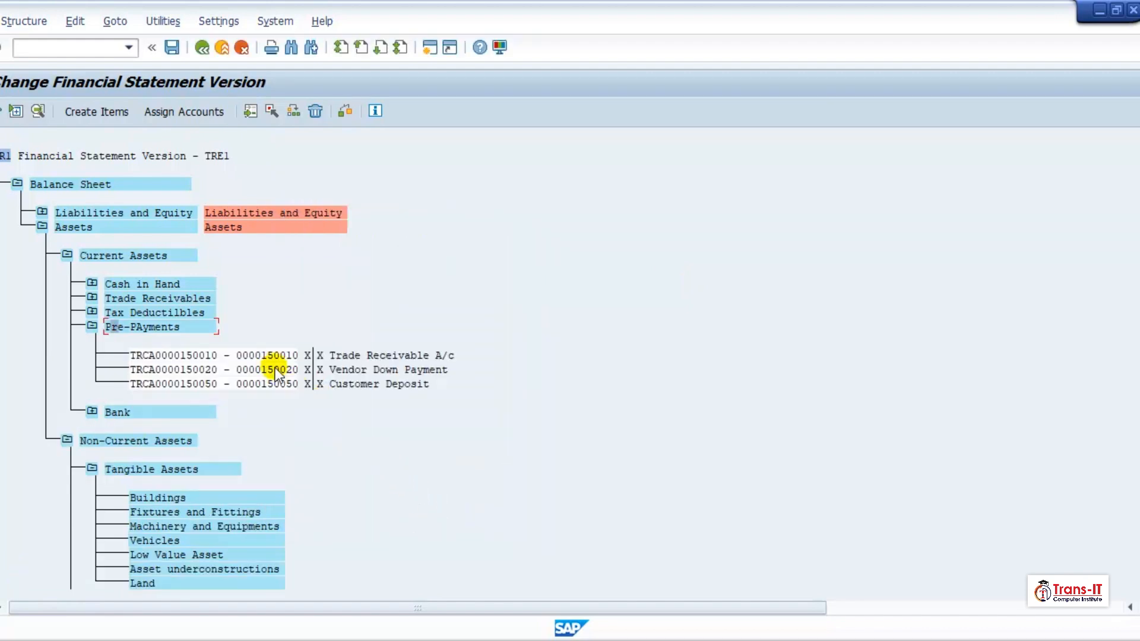
pyautogui.click(93, 326)
pyautogui.click(67, 256)
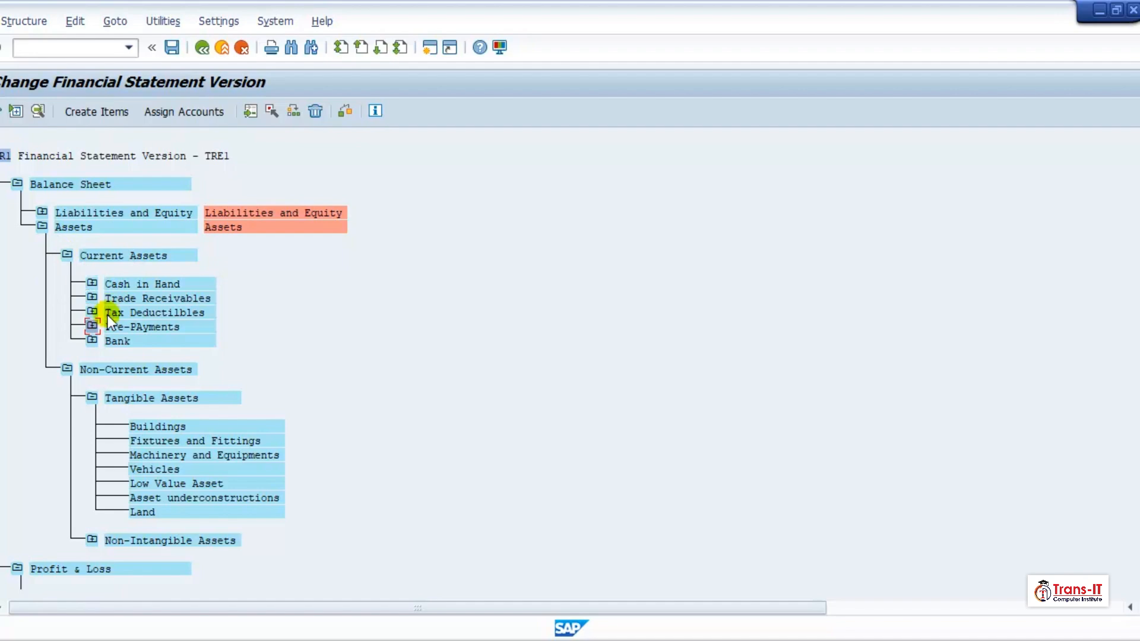
# Create a new item named Zero balance Clearing under Current Assets
pyautogui.click(125, 255)
pyautogui.click(90, 111)
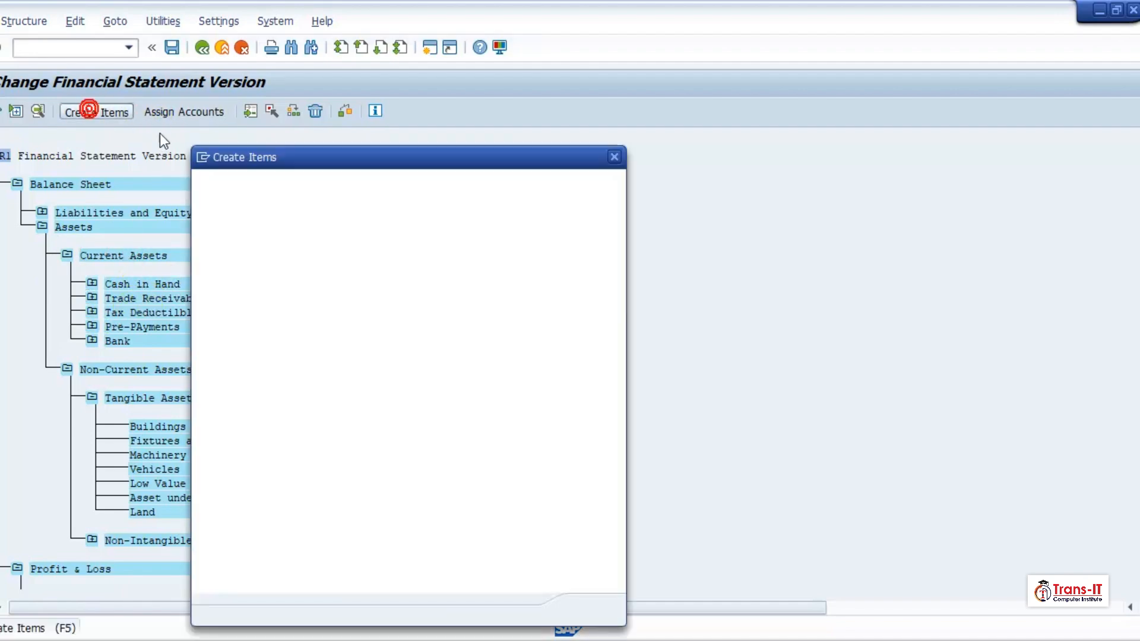
pyautogui.write('Zero balancei')
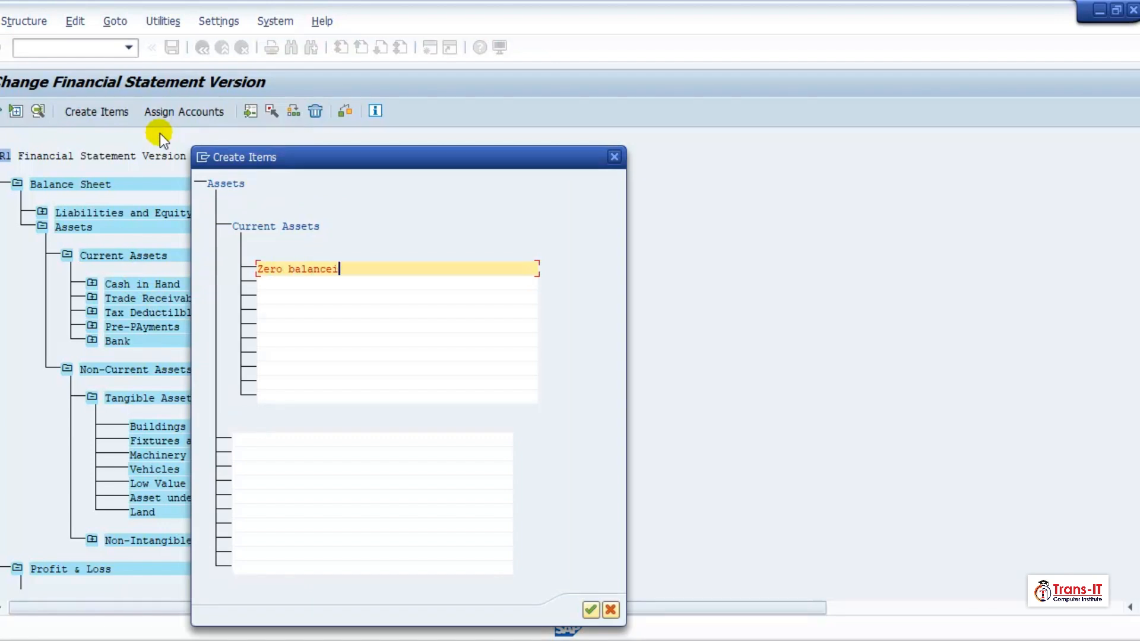
pyautogui.press('BackSpace')
pyautogui.press('BackSpace')
pyautogui.press('BackSpace')
pyautogui.write('e')
pyautogui.press('BackSpace')
pyautogui.press('BackSpace')
pyautogui.write('n]ce')
pyautogui.press('BackSpace')
pyautogui.press('BackSpace')
pyautogui.press('BackSpace')
pyautogui.press('BackSpace')
pyautogui.press('BackSpace')
pyautogui.write('ce Clearing')
pyautogui.click(591, 610)
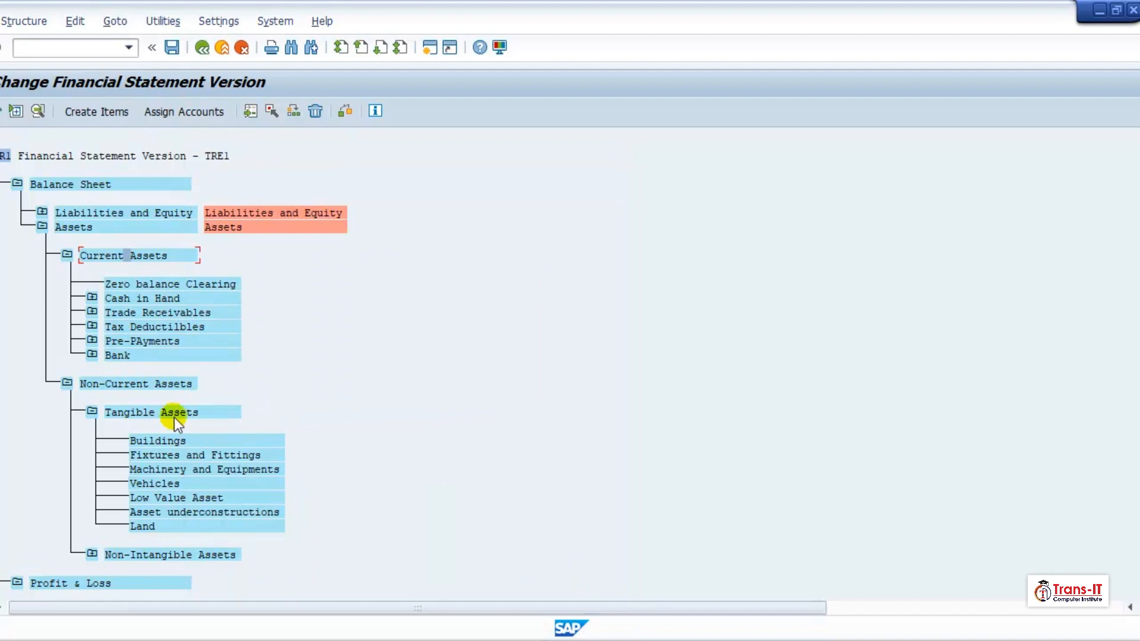
# Copy the item name Zero balance Clearing into its first End of Group text line and accept
pyautogui.doubleClick(152, 287)
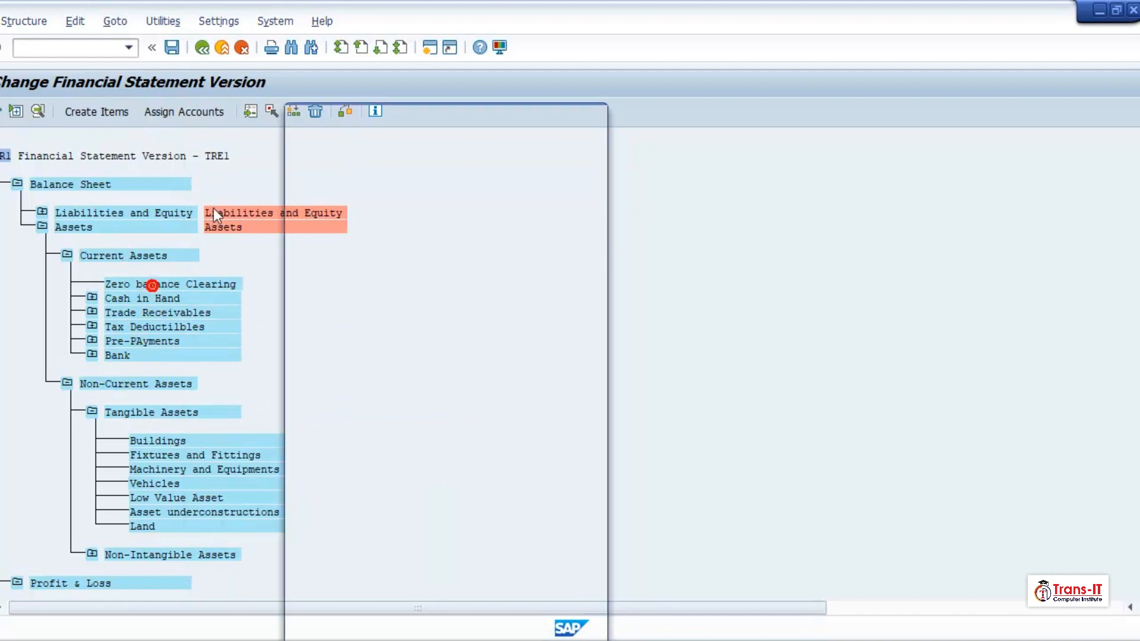
pyautogui.moveTo(410, 163); pyautogui.dragTo(296, 162)
pyautogui.hotkey('ctrl', 'c')
pyautogui.click(339, 337)
pyautogui.hotkey('ctrl', 'v')
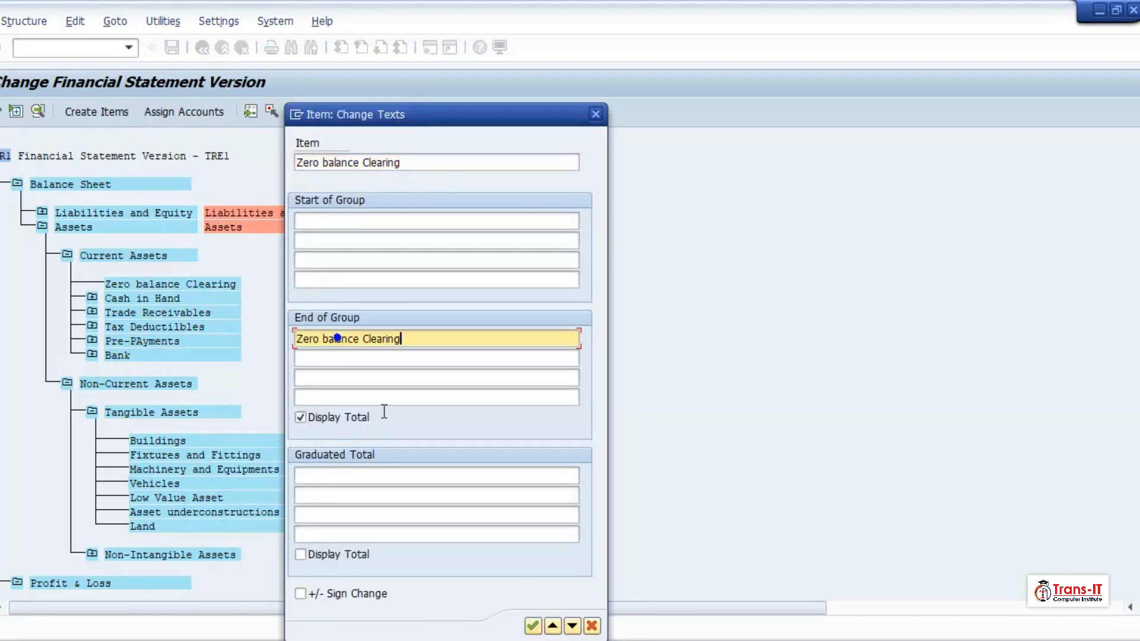
pyautogui.click(534, 626)
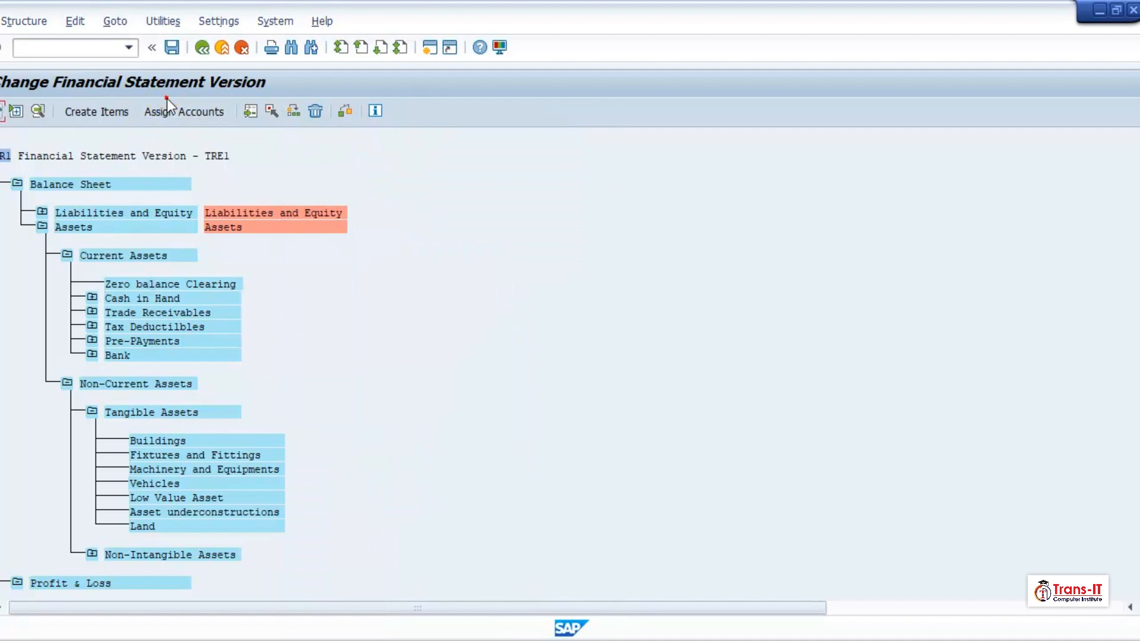
# Assign account 180000 to the Zero balance Clearing item with D and C active, and accept
pyautogui.click(166, 112)
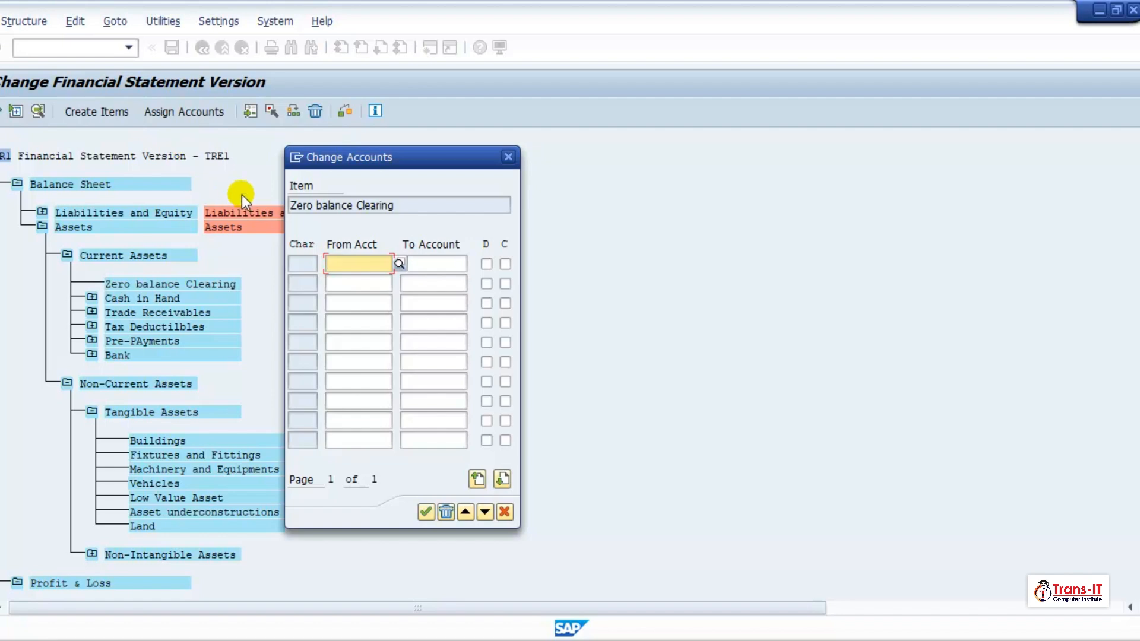
pyautogui.write('18---')
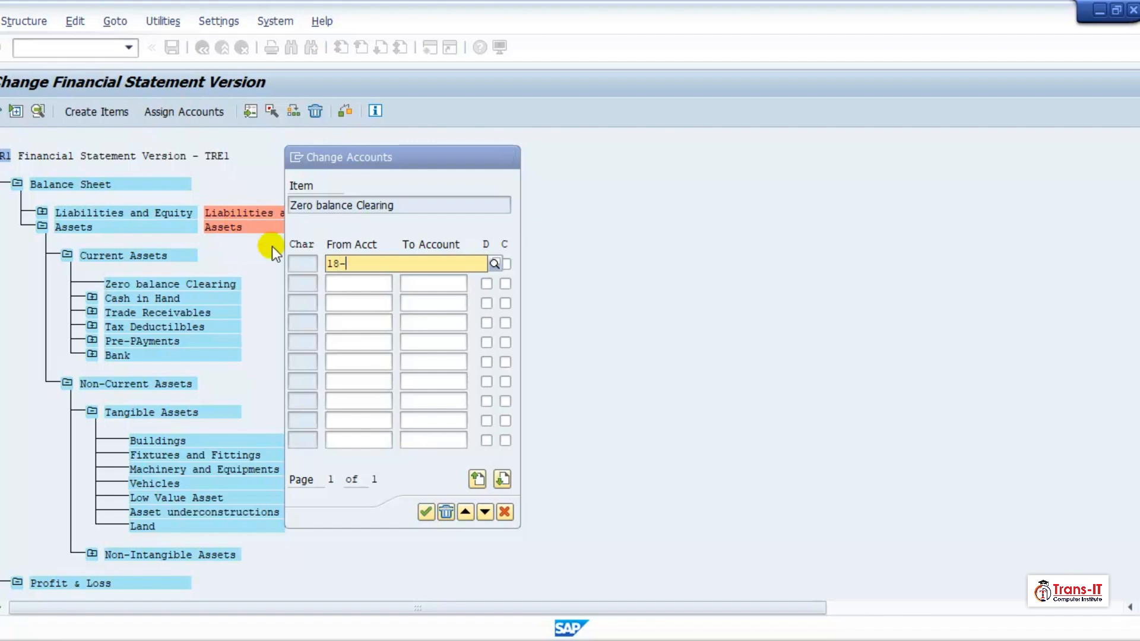
pyautogui.press('BackSpace')
pyautogui.press('BackSpace')
pyautogui.press('BackSpace')
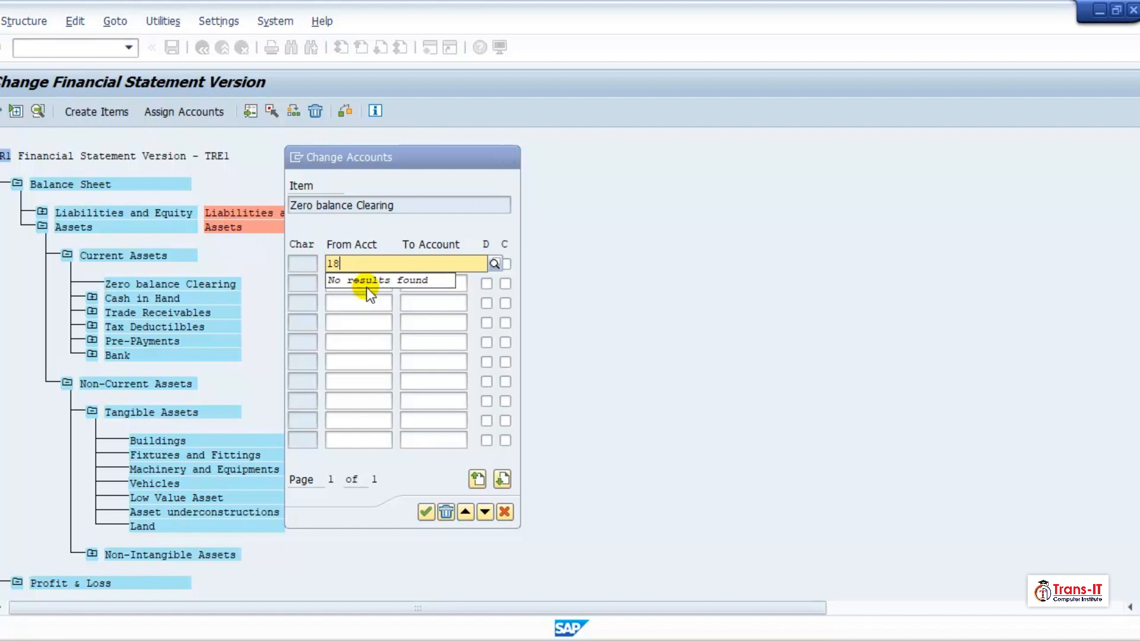
pyautogui.write('0000')
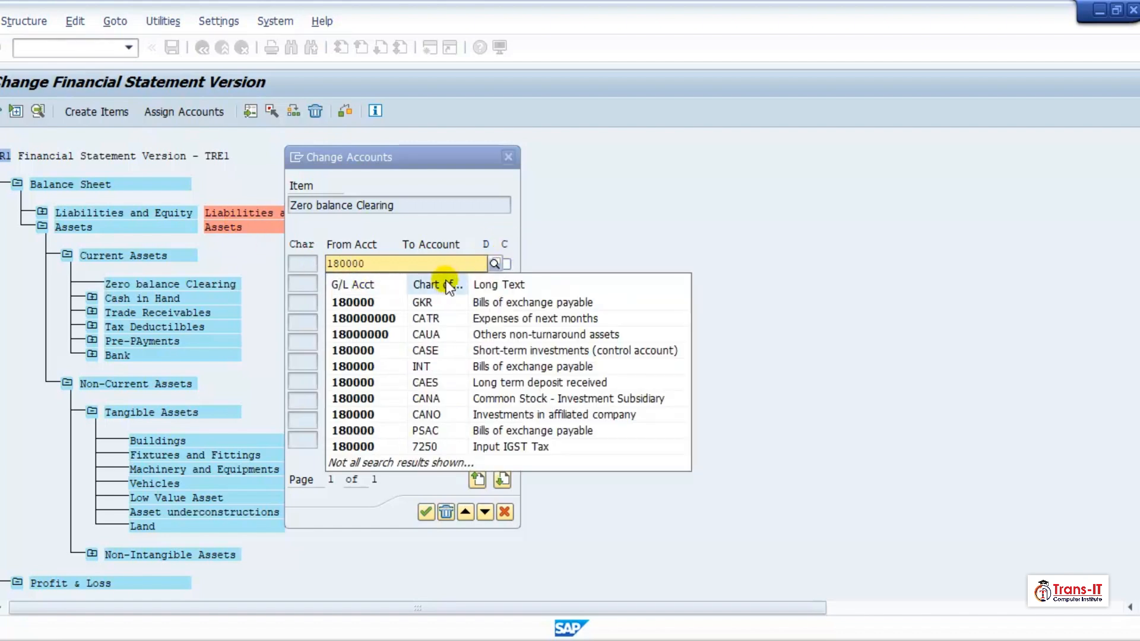
pyautogui.click(647, 227)
pyautogui.click(485, 263)
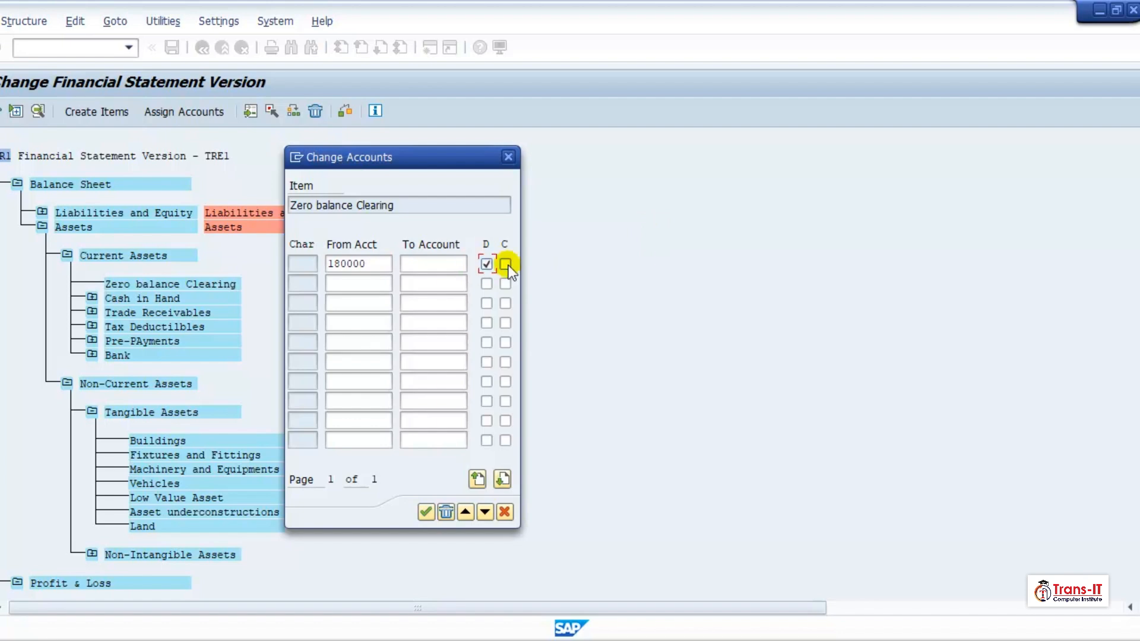
pyautogui.click(505, 264)
pyautogui.click(426, 512)
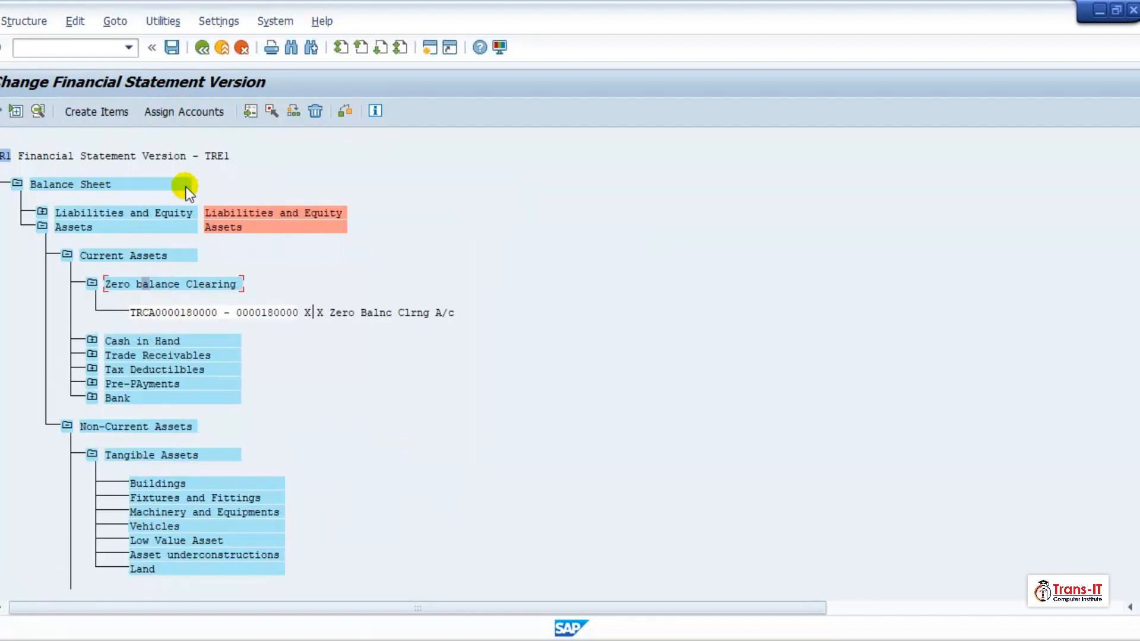
pyautogui.click(291, 110)
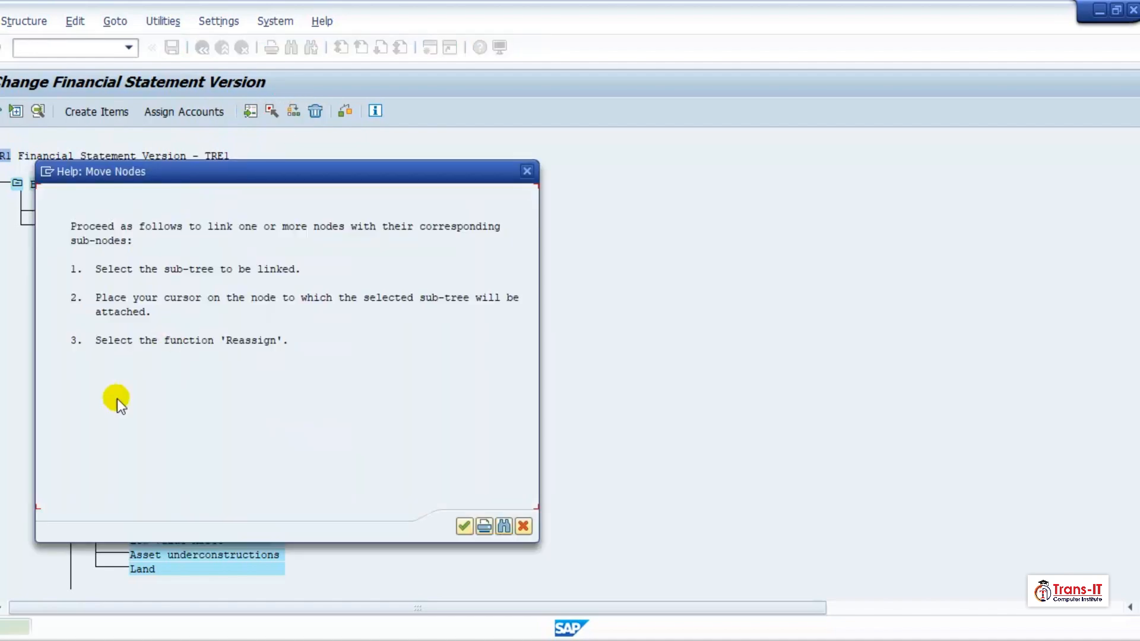
pyautogui.click(528, 173)
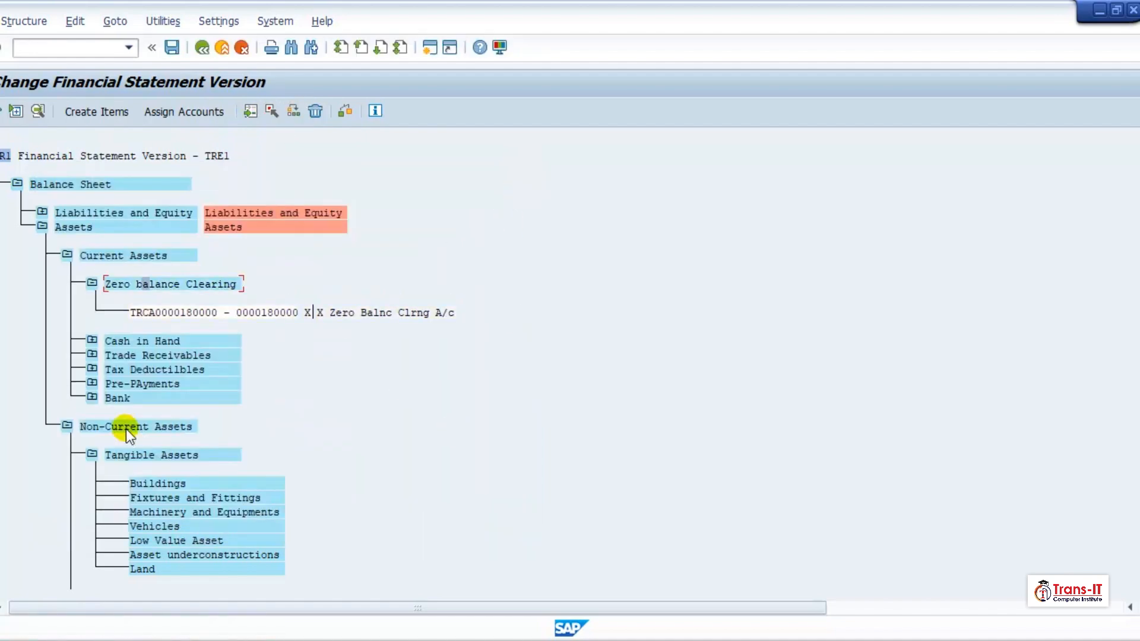
pyautogui.click(142, 385)
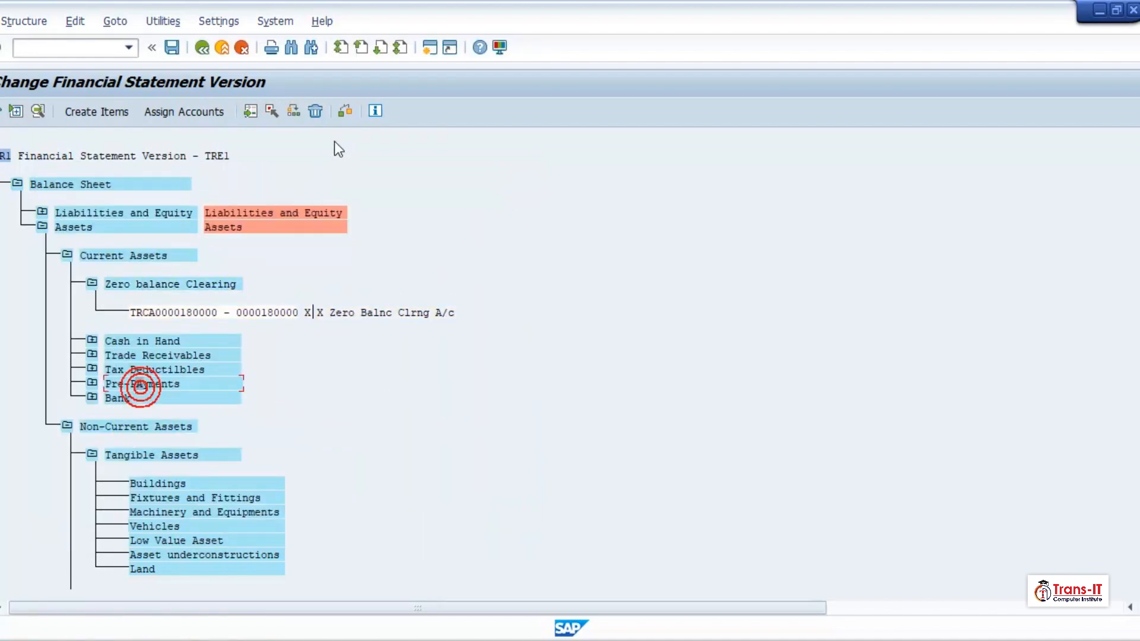
pyautogui.click(295, 112)
pyautogui.click(526, 172)
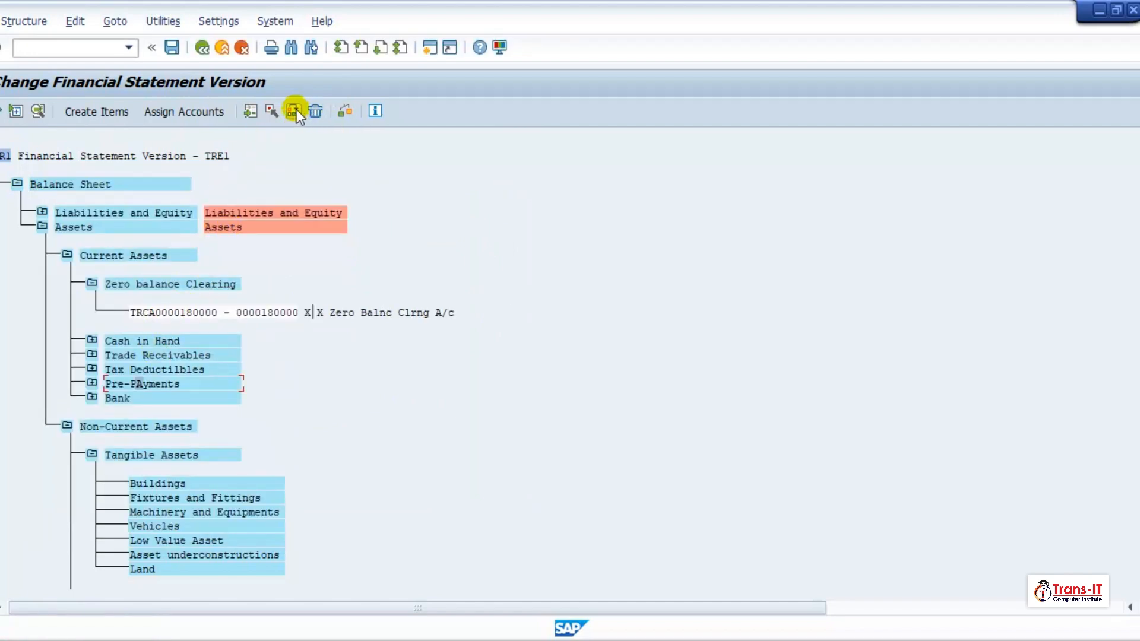
pyautogui.click(294, 111)
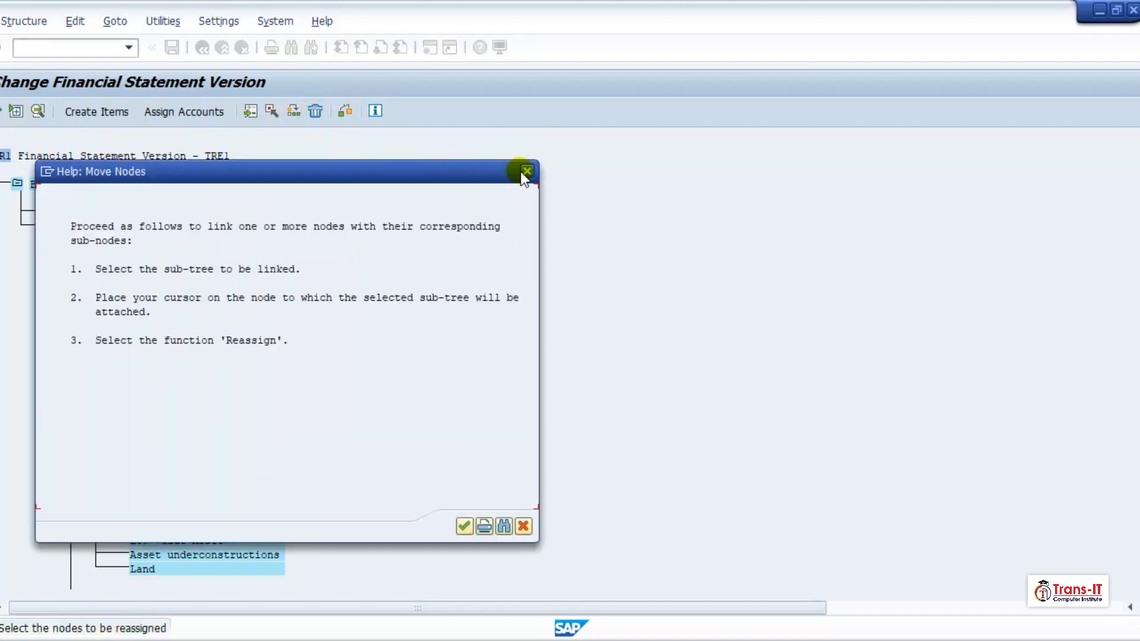
pyautogui.click(526, 172)
# Try to reassign the Zero balance Clearing node with its account to Pre-PAyments as a subordinate
pyautogui.click(122, 284)
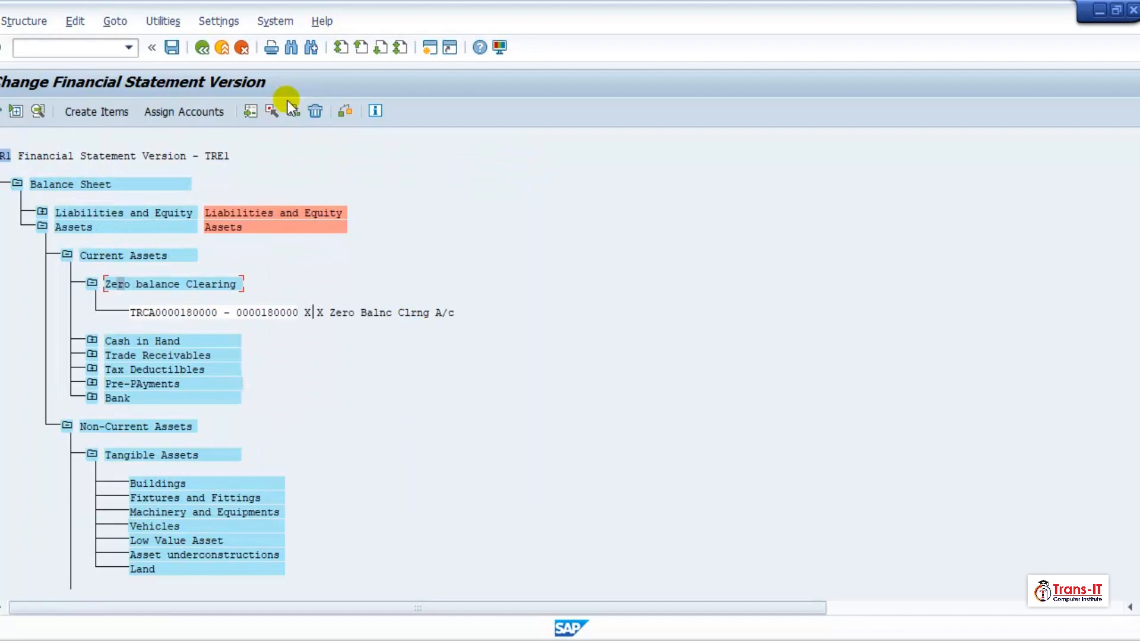
pyautogui.click(272, 110)
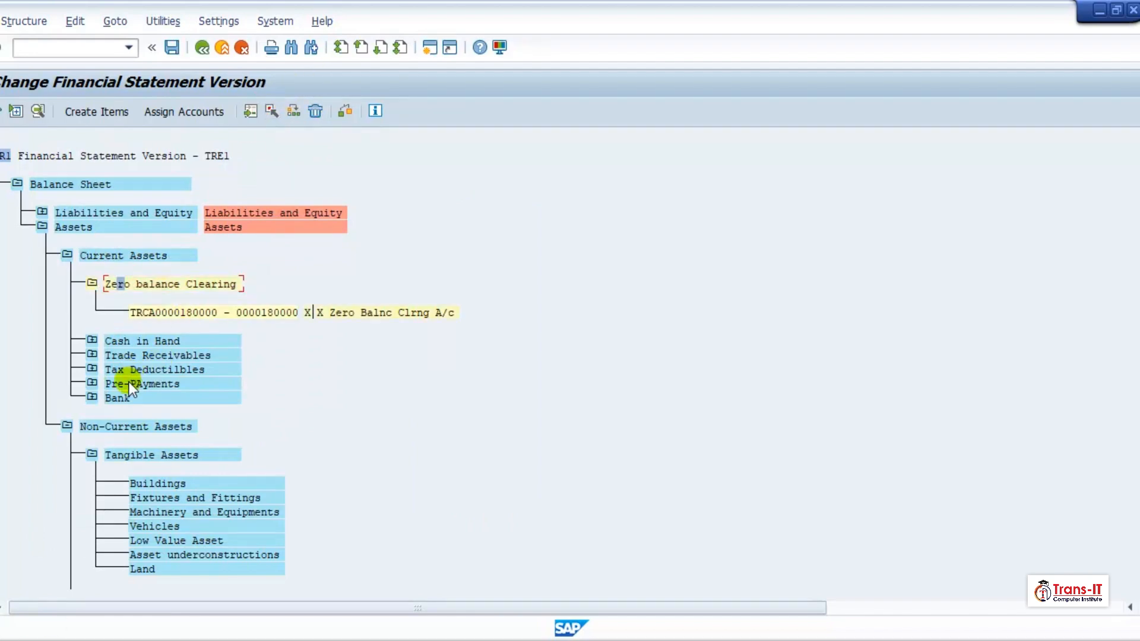
pyautogui.click(129, 382)
pyautogui.click(293, 111)
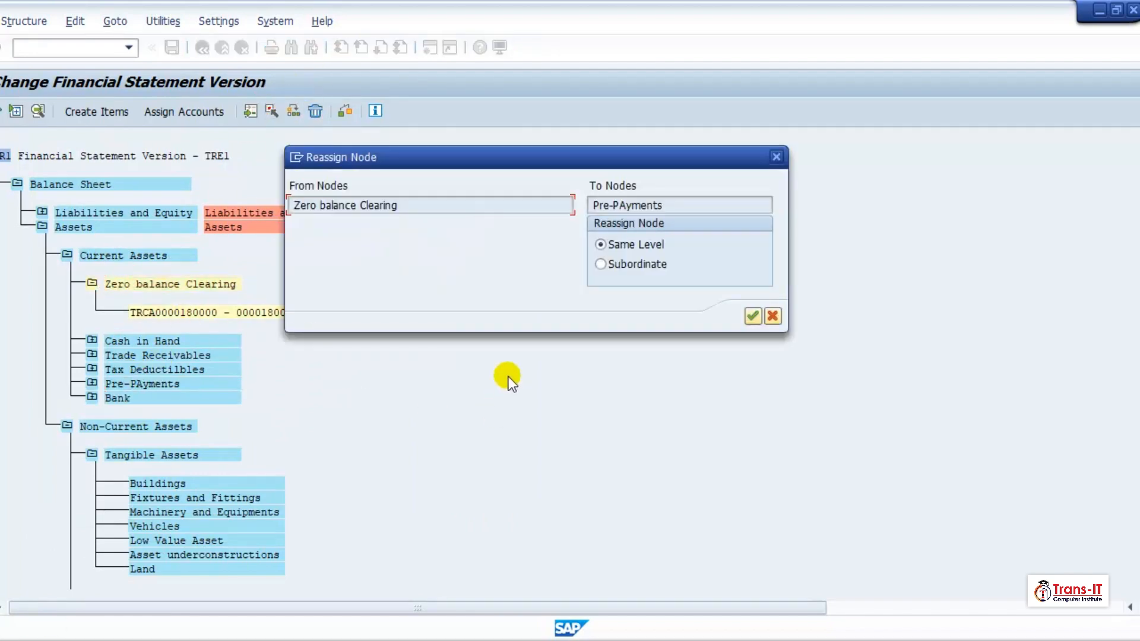
pyautogui.click(601, 264)
pyautogui.click(754, 319)
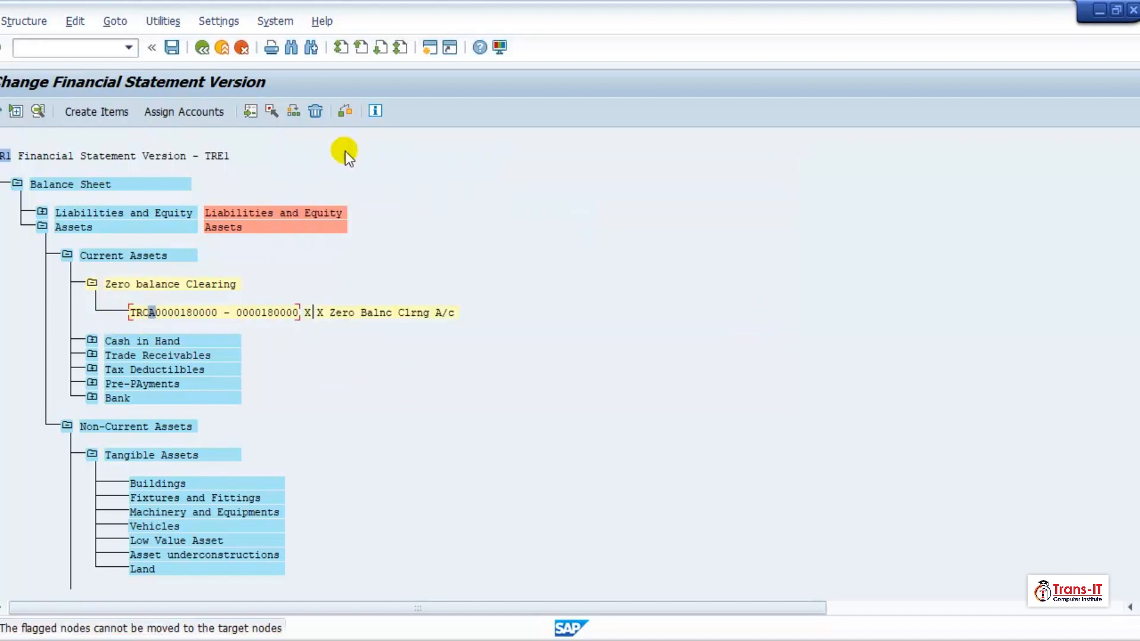
# Try to delete the account entry under Zero balance Clearing, and leave the item's texts as they are
pyautogui.click(315, 111)
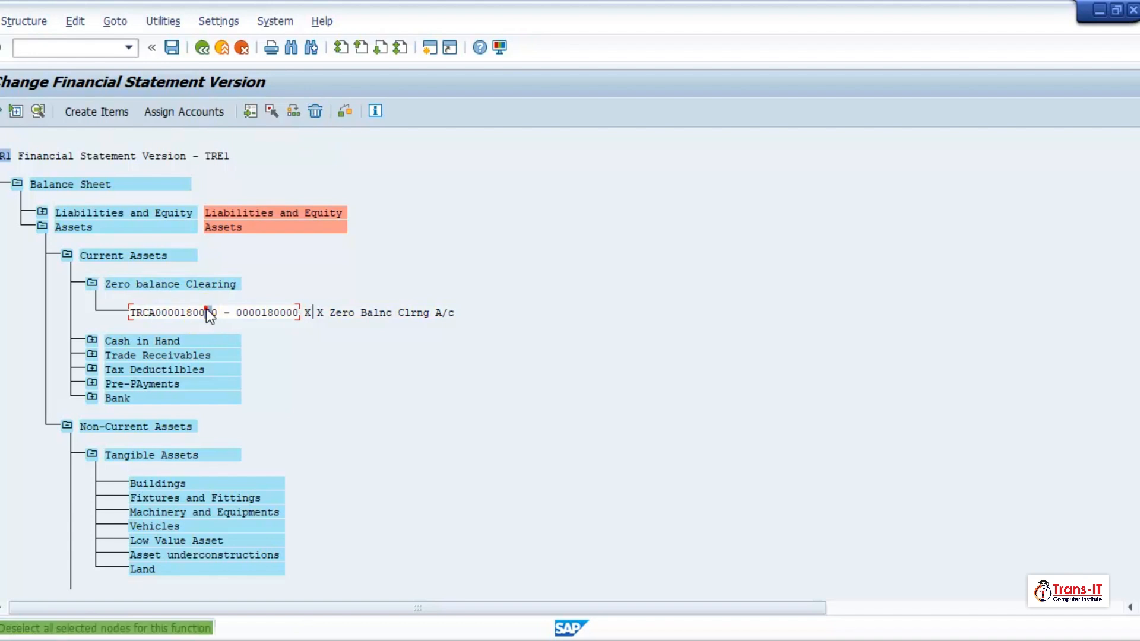
pyautogui.click(284, 314)
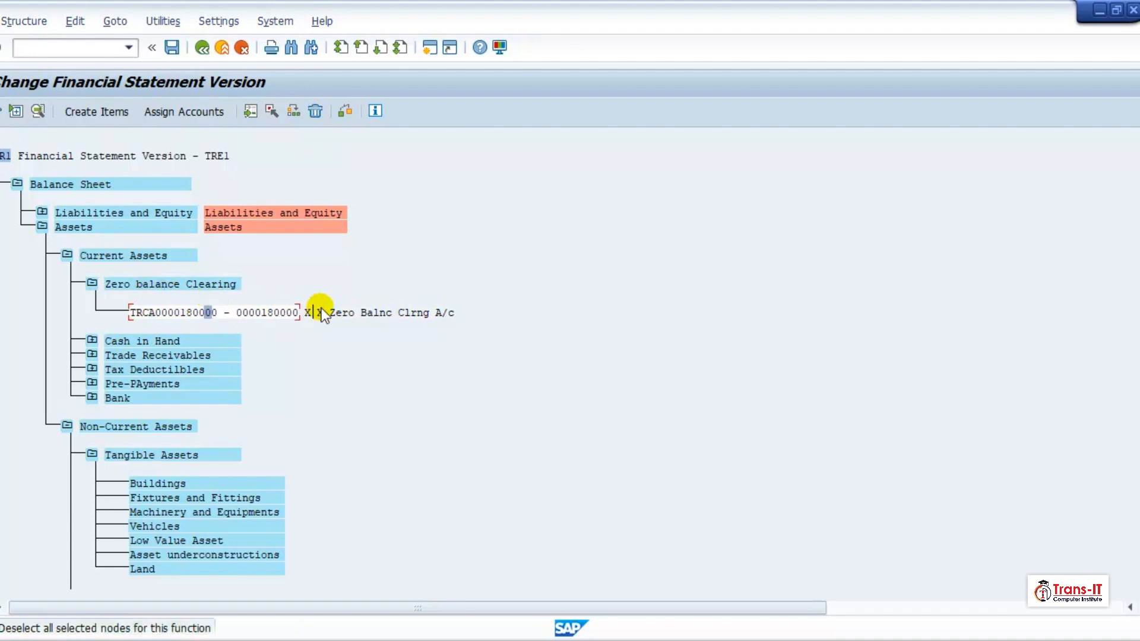
pyautogui.doubleClick(127, 286)
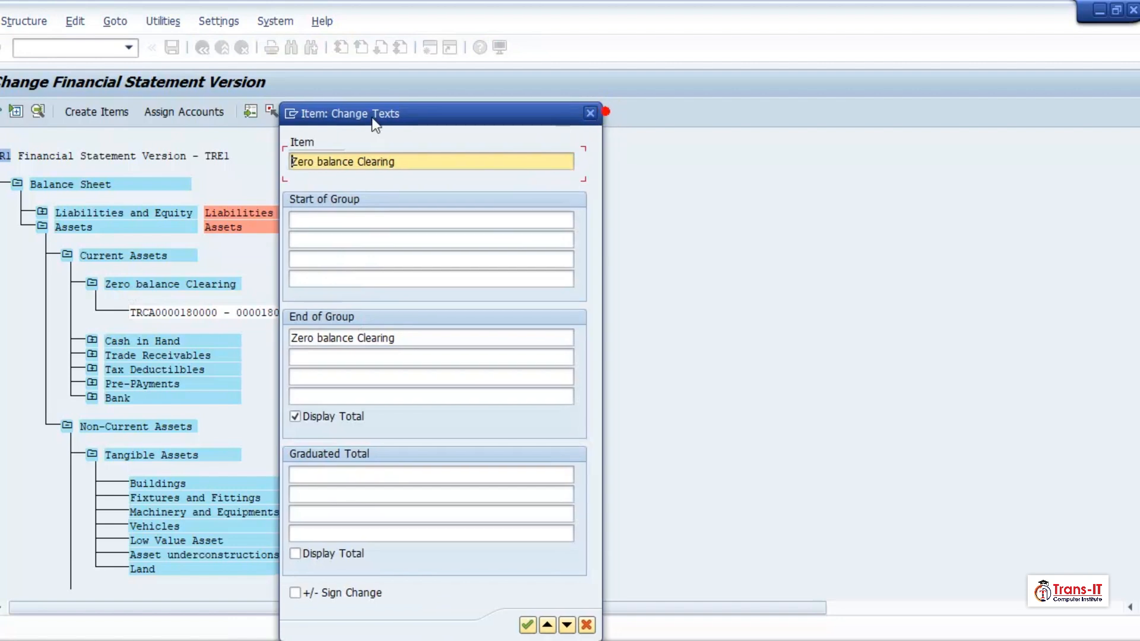
pyautogui.click(588, 113)
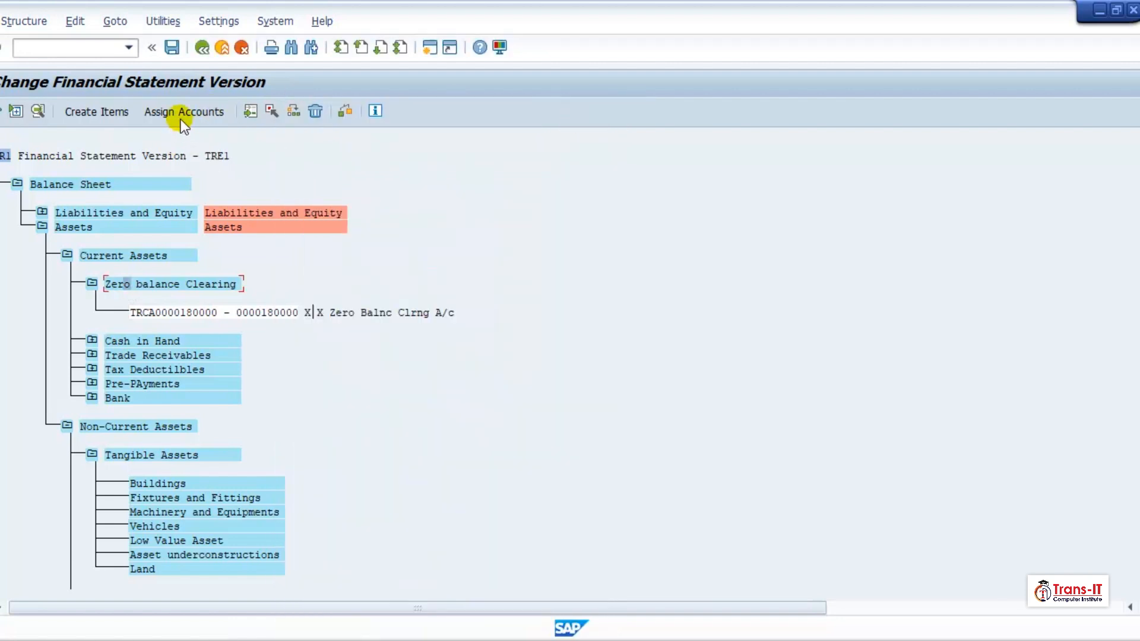
# Delete account 180000 from the Zero balance Clearing item's account assignments and accept
pyautogui.click(221, 112)
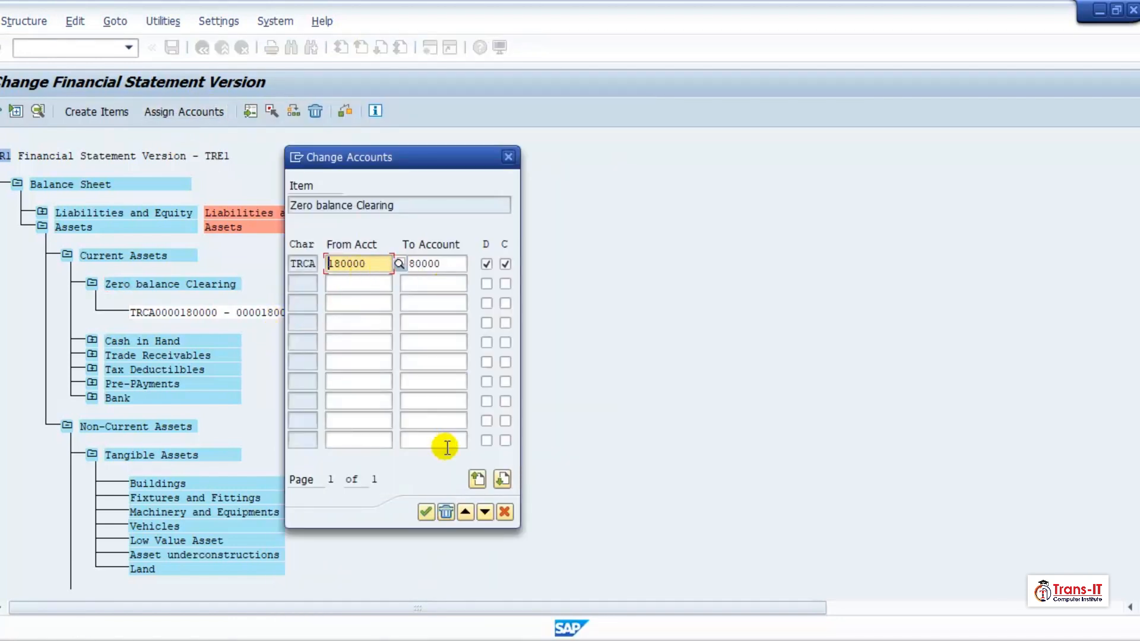
pyautogui.click(446, 512)
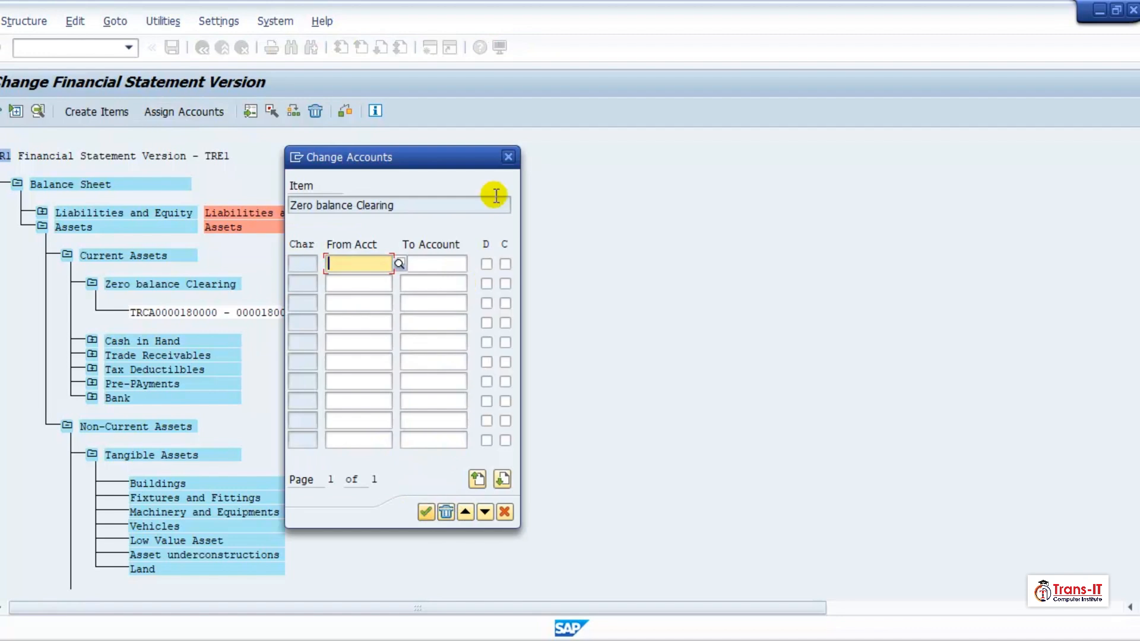
pyautogui.click(426, 512)
# Flag the empty Zero balance Clearing item and try again to reassign it to Pre-PAyments as a subordinate
pyautogui.click(138, 283)
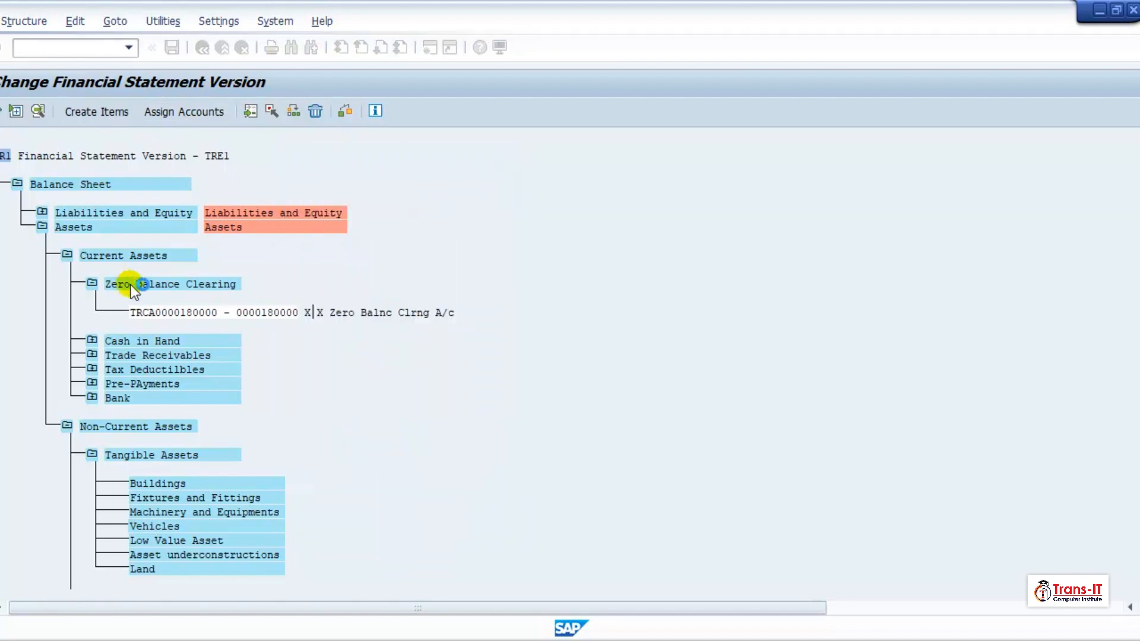
pyautogui.click(272, 112)
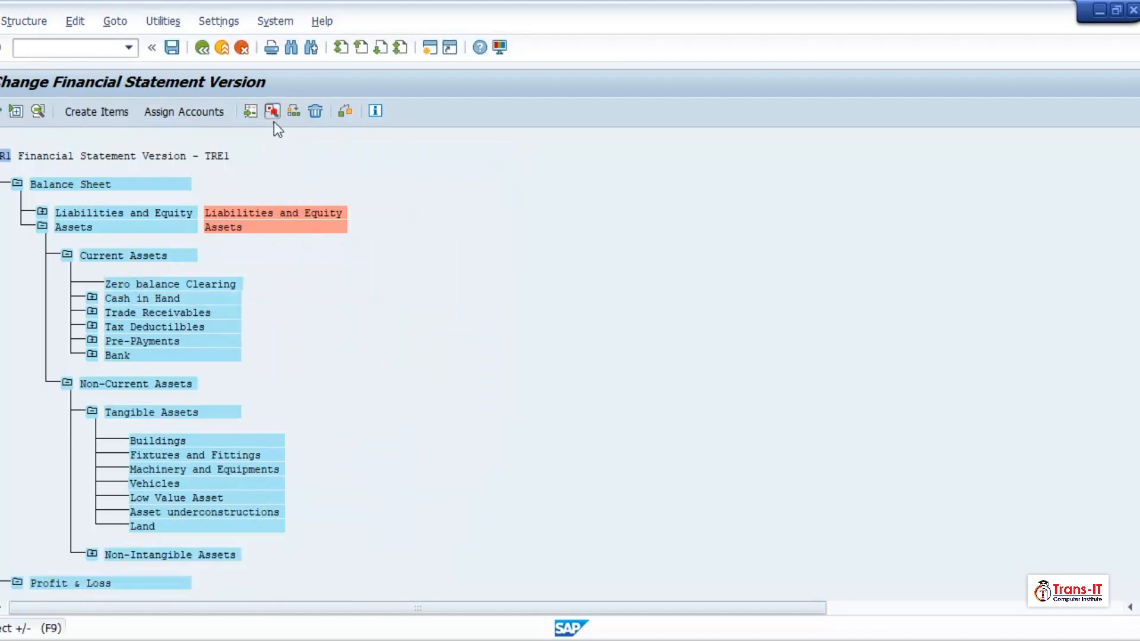
pyautogui.click(167, 341)
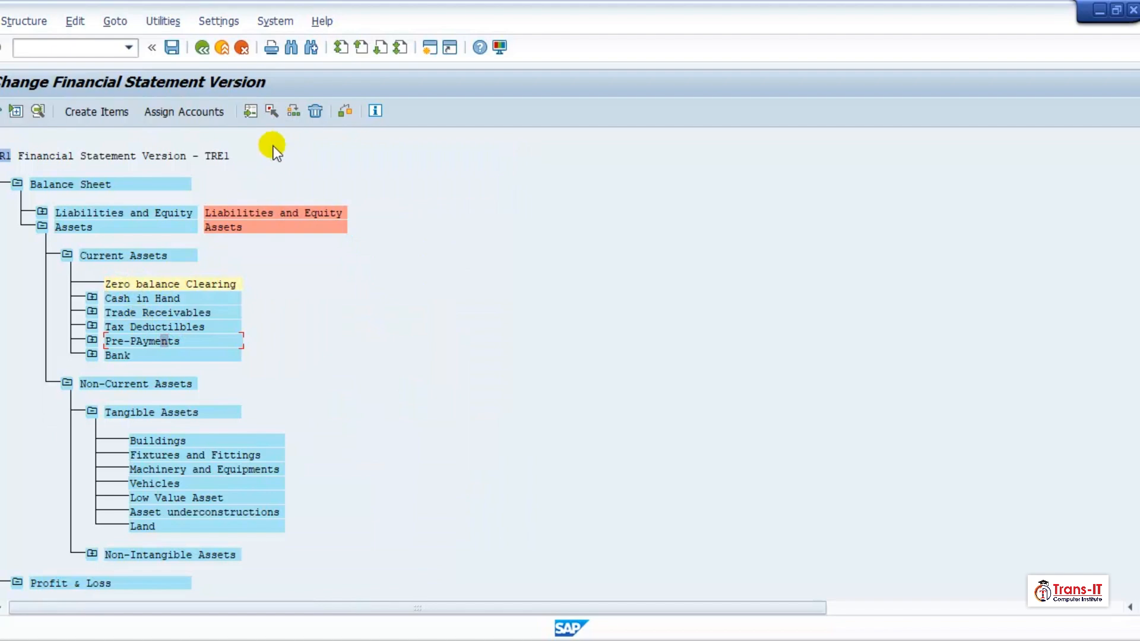
pyautogui.click(293, 111)
pyautogui.click(639, 263)
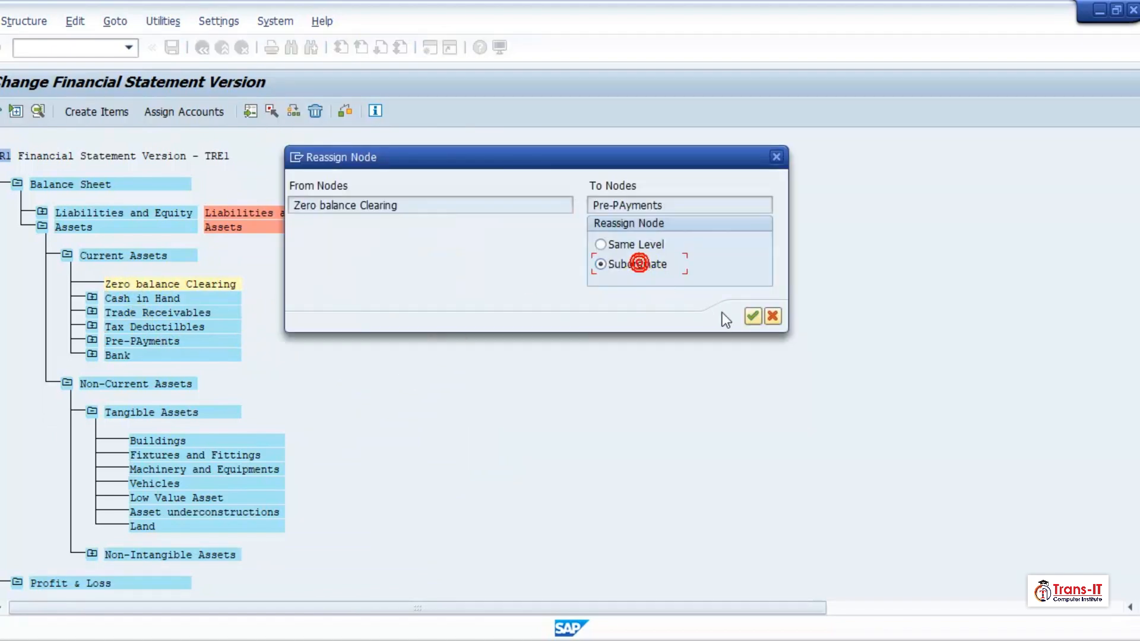
pyautogui.click(752, 315)
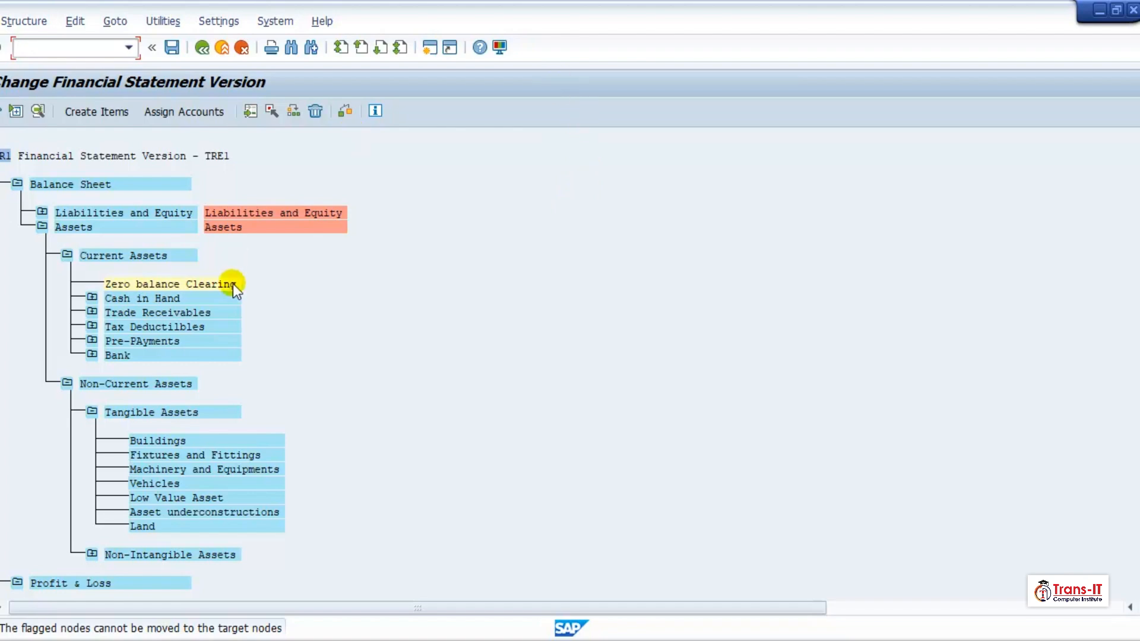
pyautogui.click(92, 340)
pyautogui.click(139, 343)
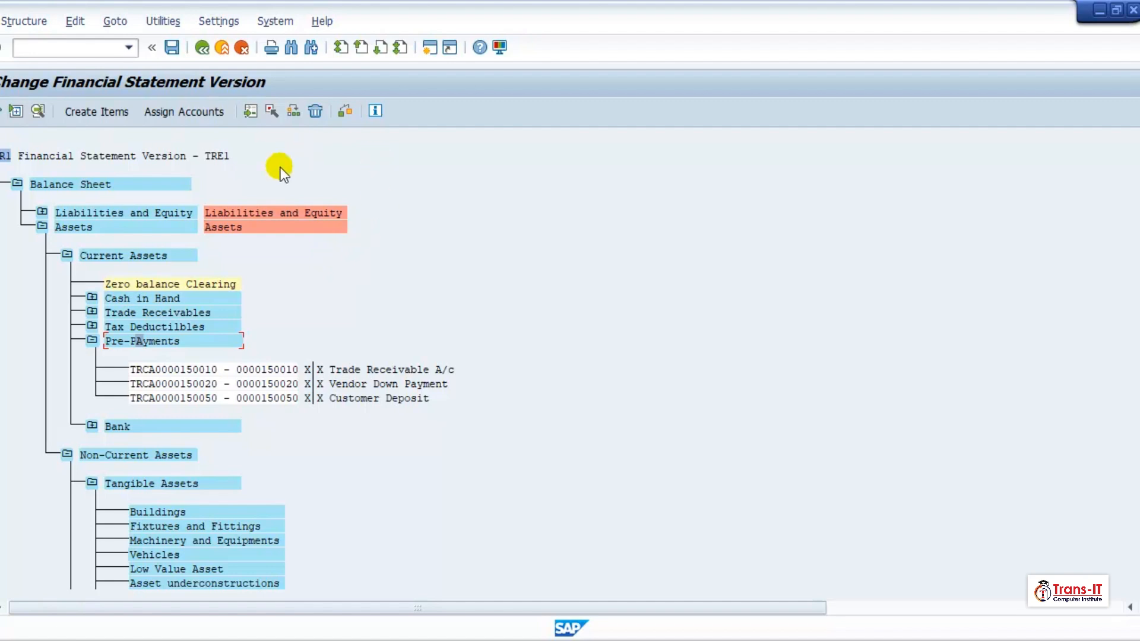
pyautogui.click(271, 111)
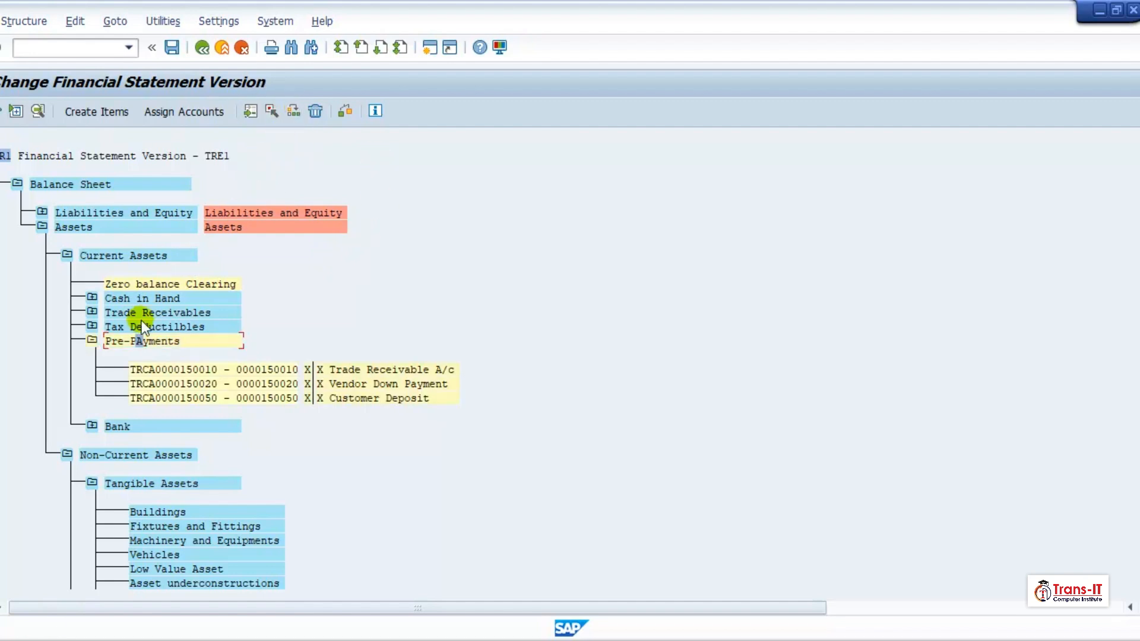
pyautogui.click(270, 112)
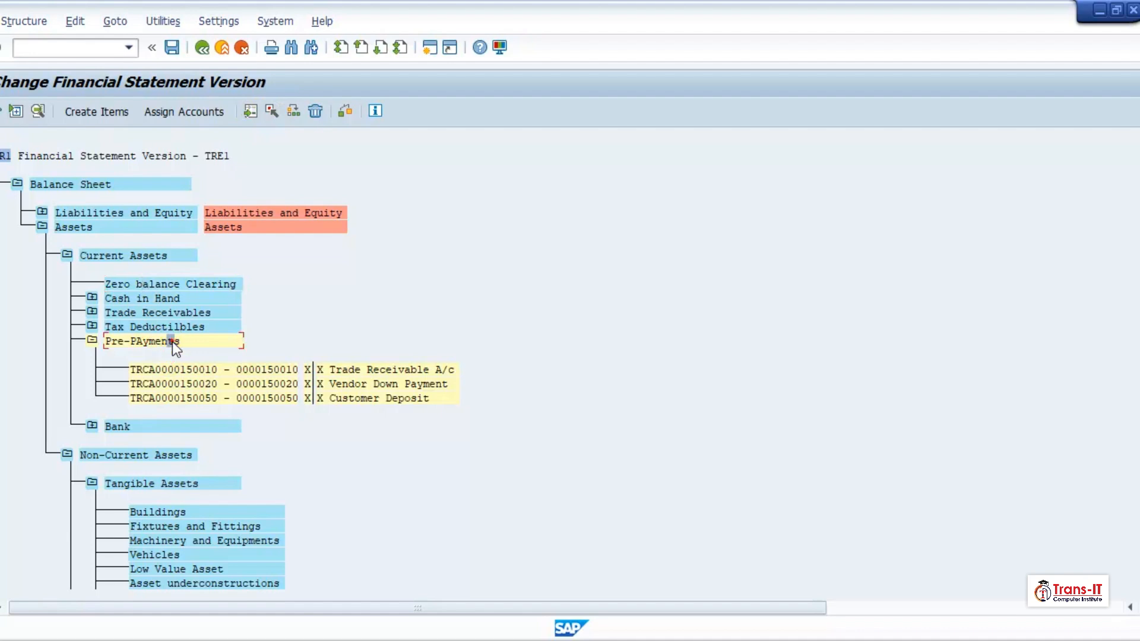
pyautogui.click(273, 102)
# Try to delete the Zero balance Clearing item from Current Assets, staying in the financial statement version
pyautogui.click(199, 47)
pyautogui.click(358, 316)
pyautogui.click(151, 279)
pyautogui.click(315, 111)
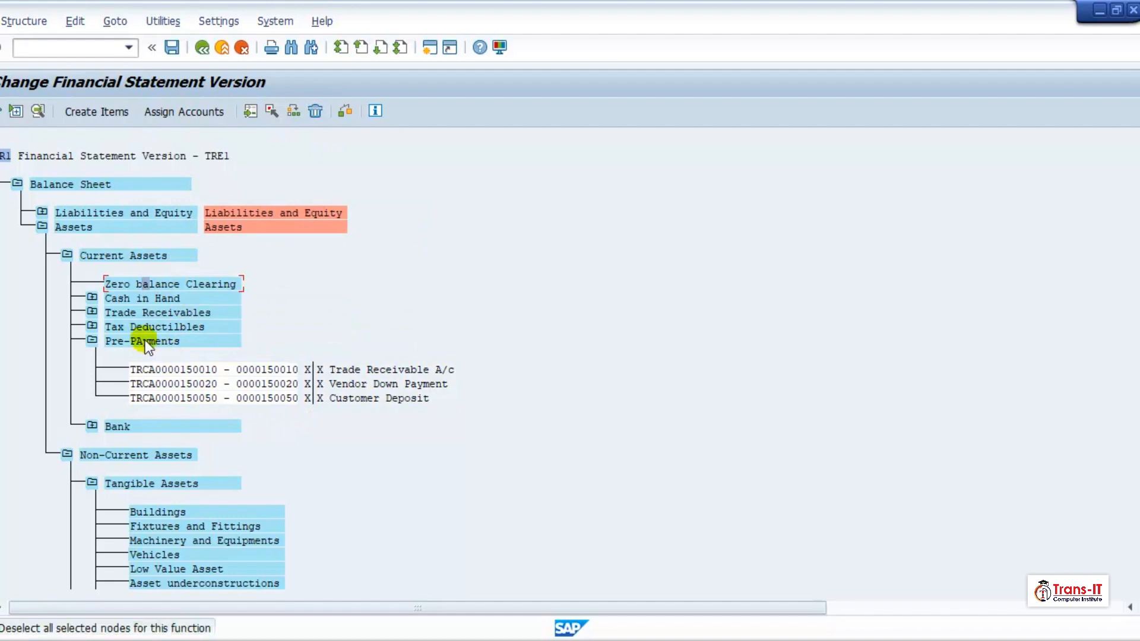
# Flag Zero balance Clearing and retry reassigning it to Pre-PAyments as Subordinate, and try to delete the item
pyautogui.click(159, 280)
pyautogui.click(272, 111)
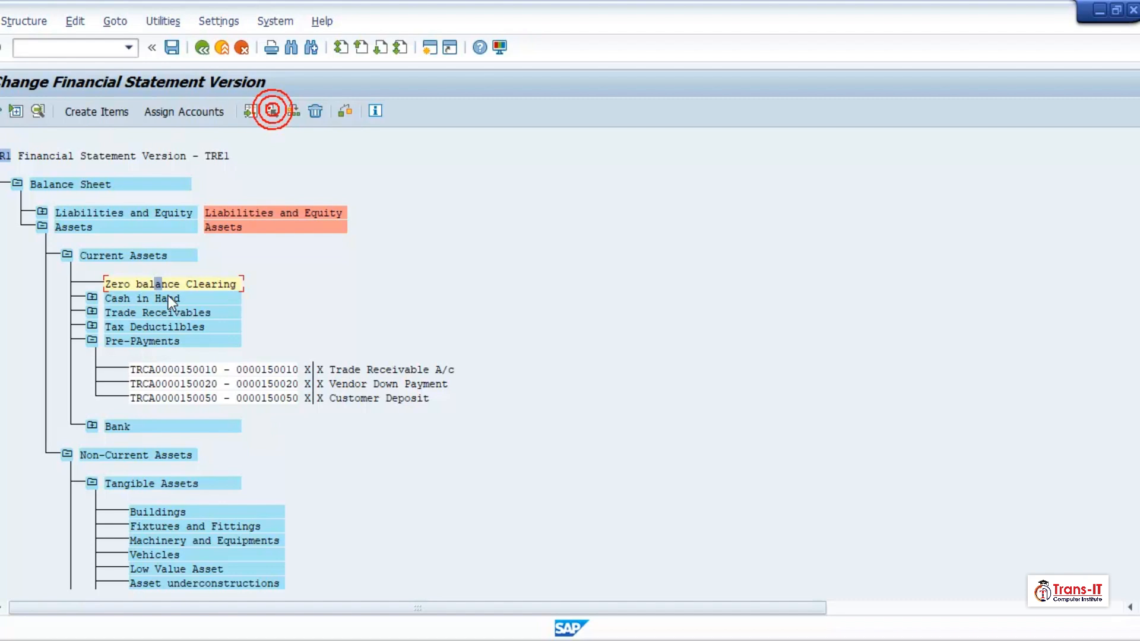
pyautogui.click(150, 341)
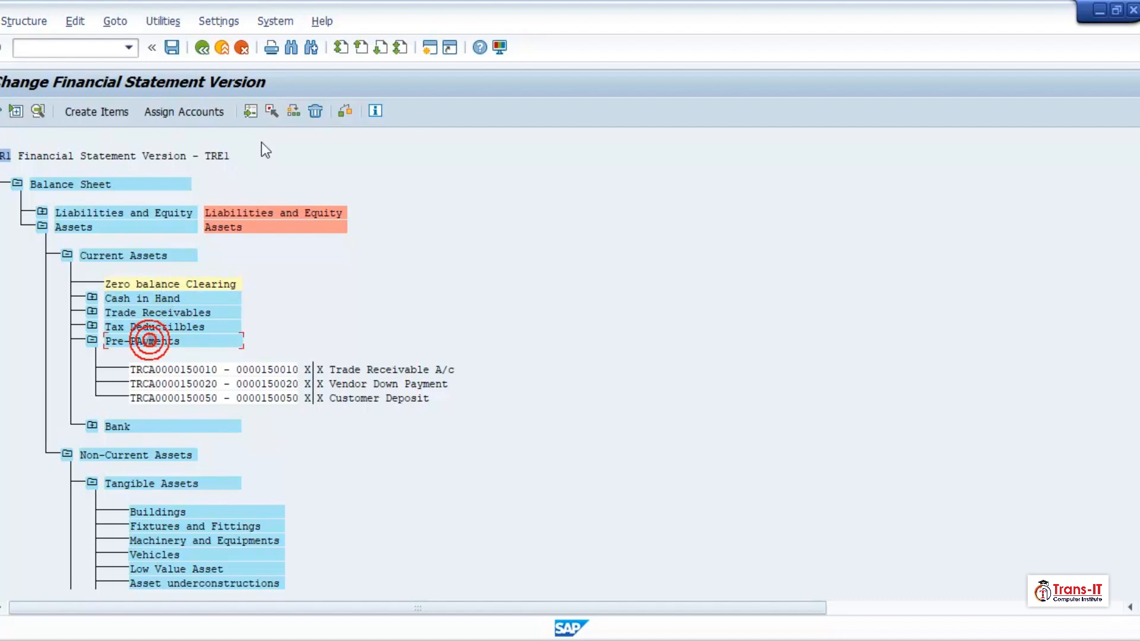
pyautogui.click(293, 111)
pyautogui.click(653, 261)
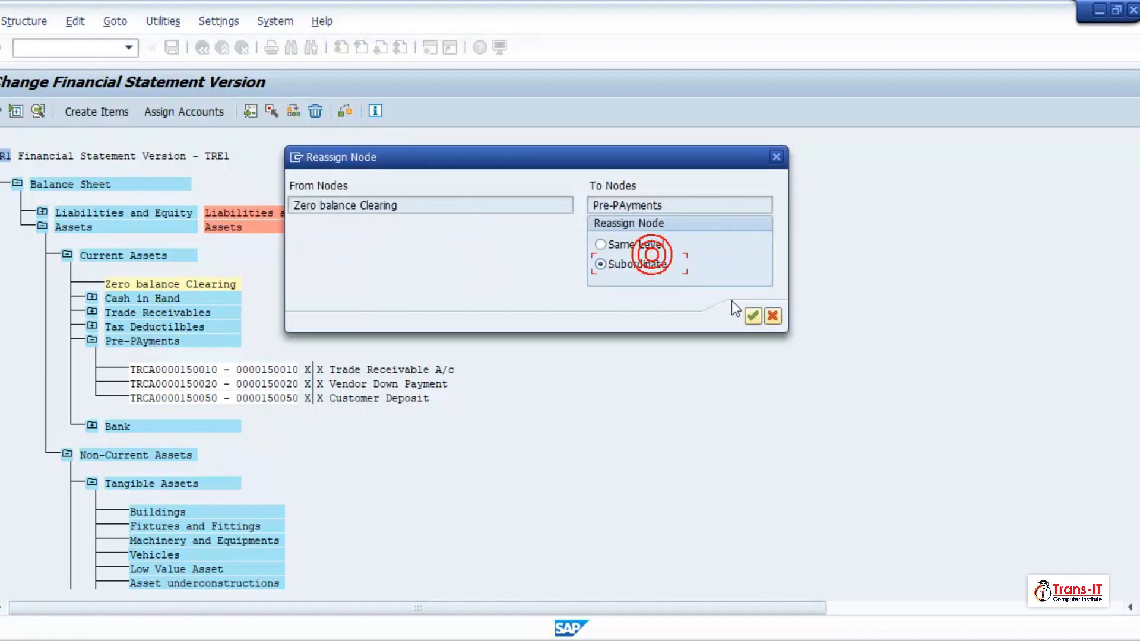
pyautogui.click(751, 315)
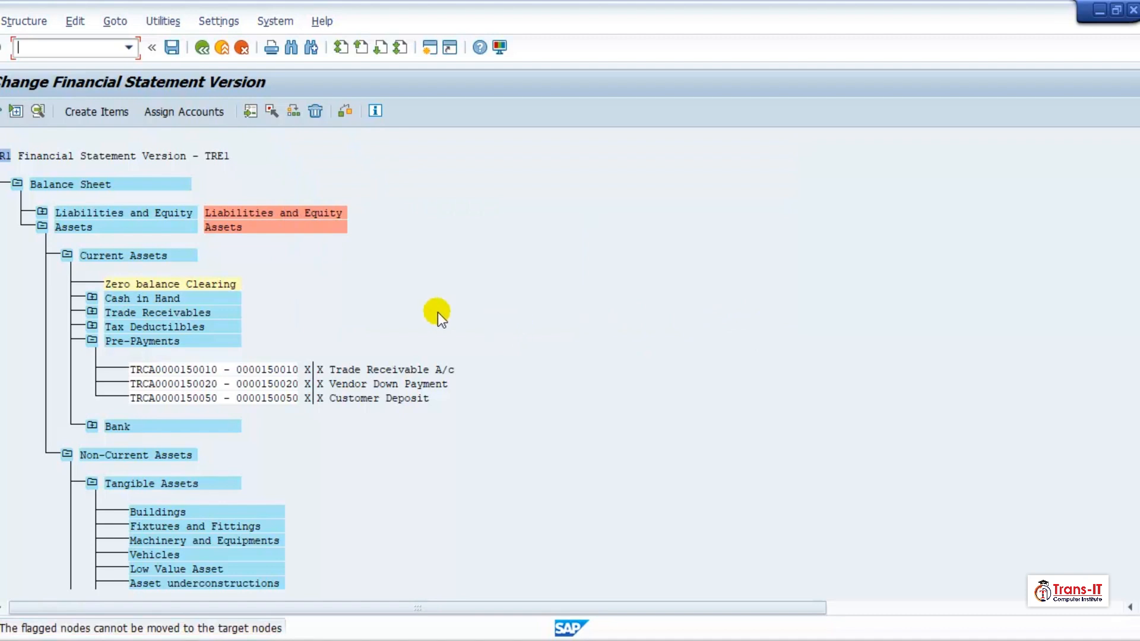
pyautogui.click(316, 111)
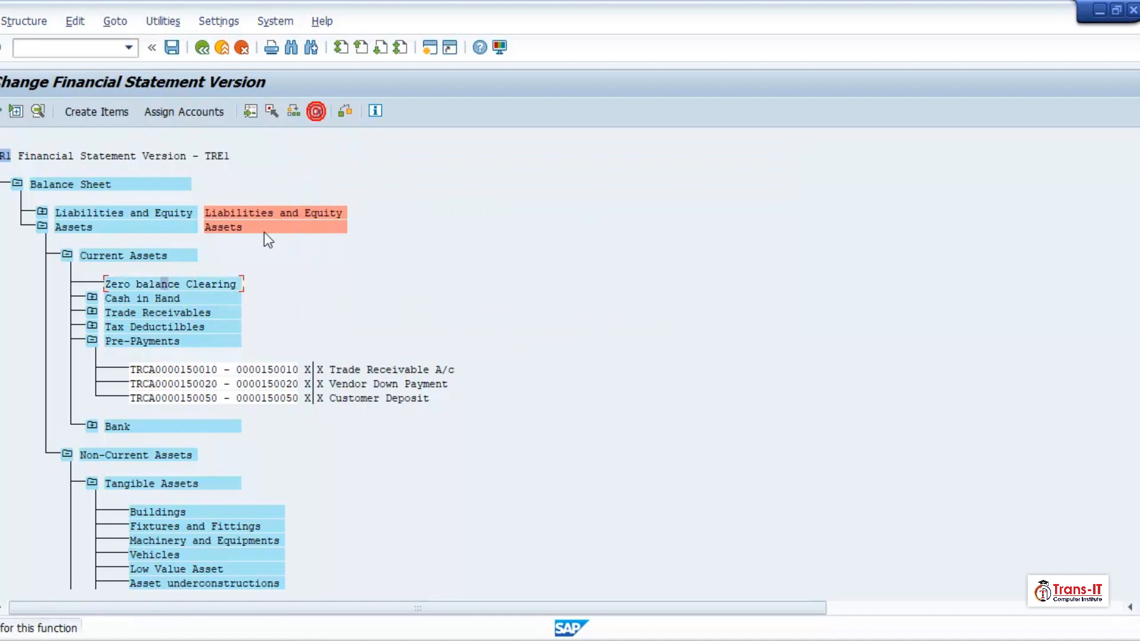
# Examine the G/L accounts assigned to the Pre-PAyments item and close them without changes
pyautogui.click(199, 358)
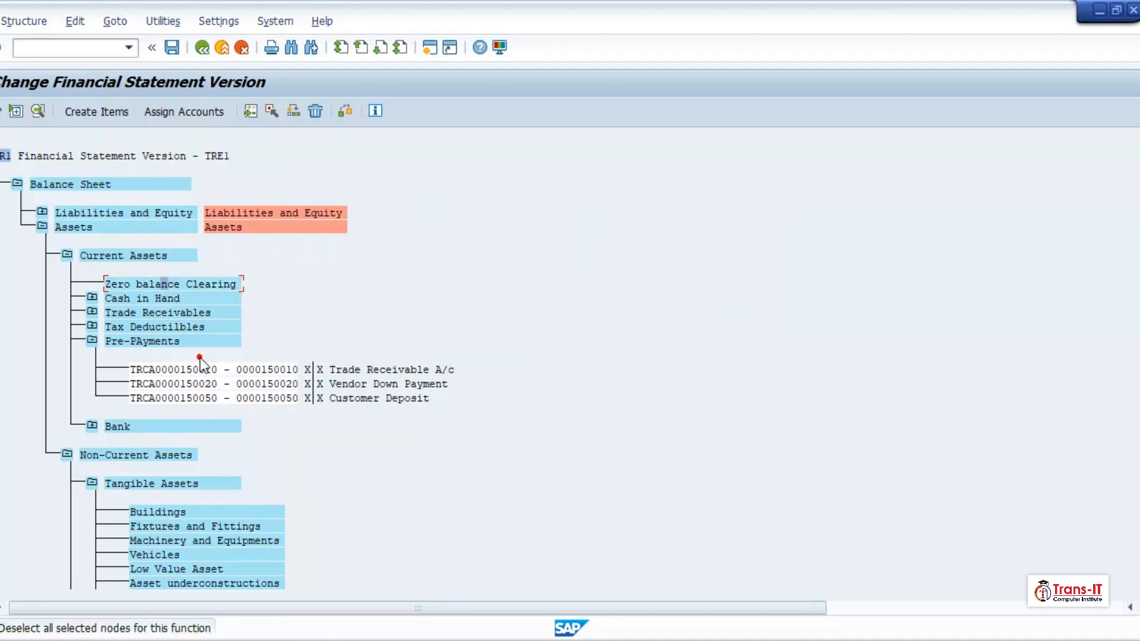
pyautogui.doubleClick(489, 394)
pyautogui.click(144, 344)
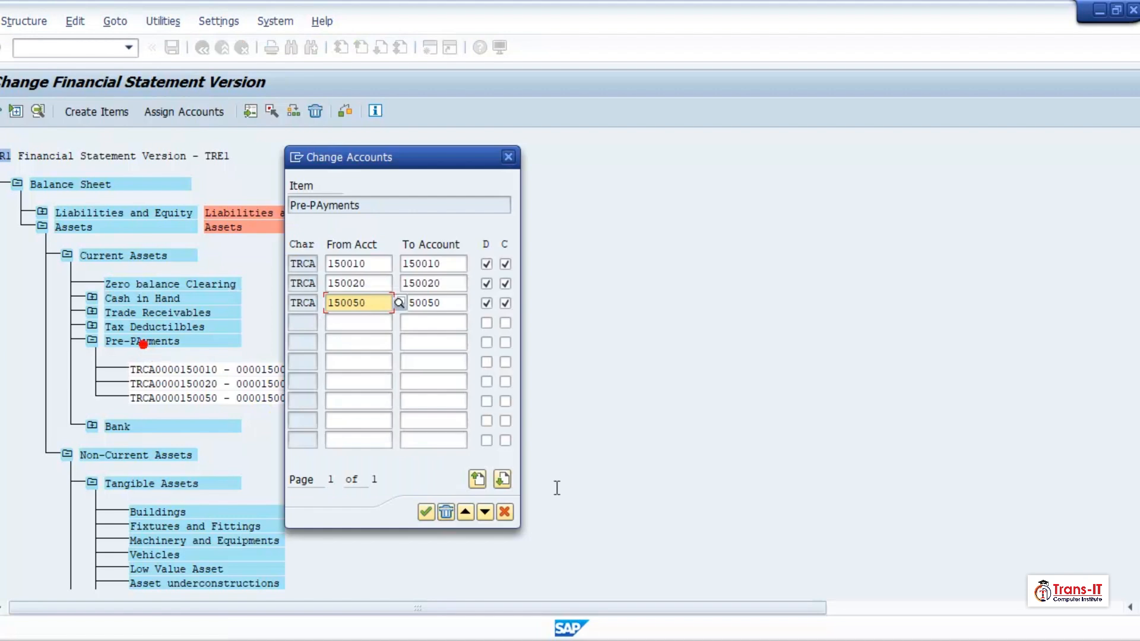
pyautogui.click(505, 512)
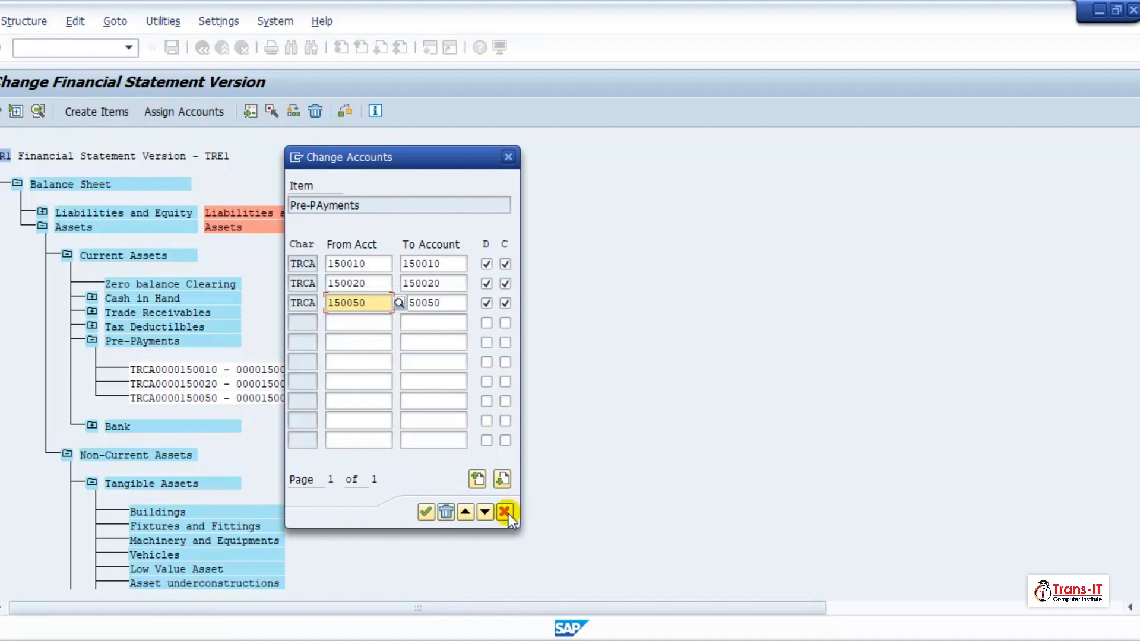
# Collapse the Pre-PAyments node and delete the empty Zero balance Clearing item from Current Assets
pyautogui.click(92, 340)
pyautogui.click(140, 284)
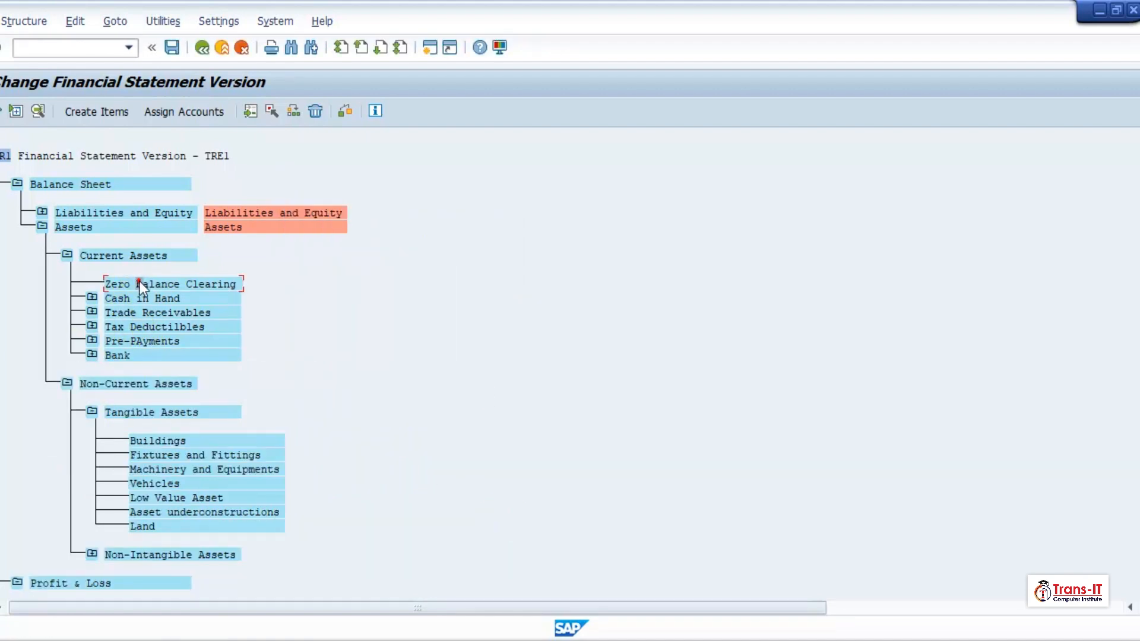
pyautogui.click(316, 111)
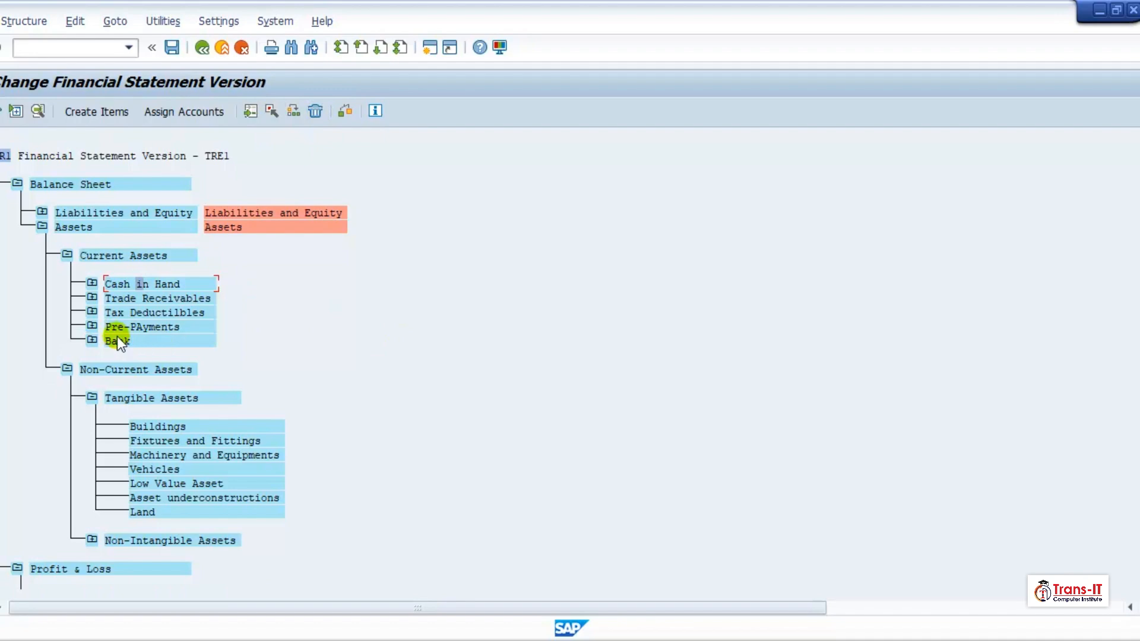
# Create a Zero Balance Clearing item under Current Assets, directly after Pre-PAyments on the same level
pyautogui.click(120, 328)
pyautogui.click(97, 111)
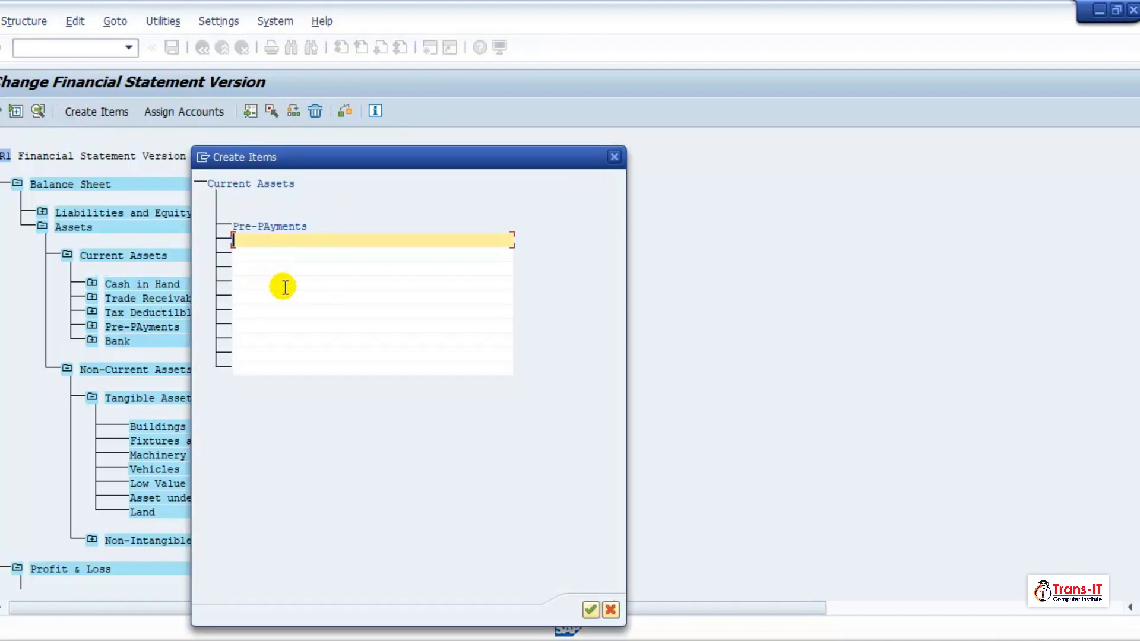
pyautogui.write('Zero Balance Clearing')
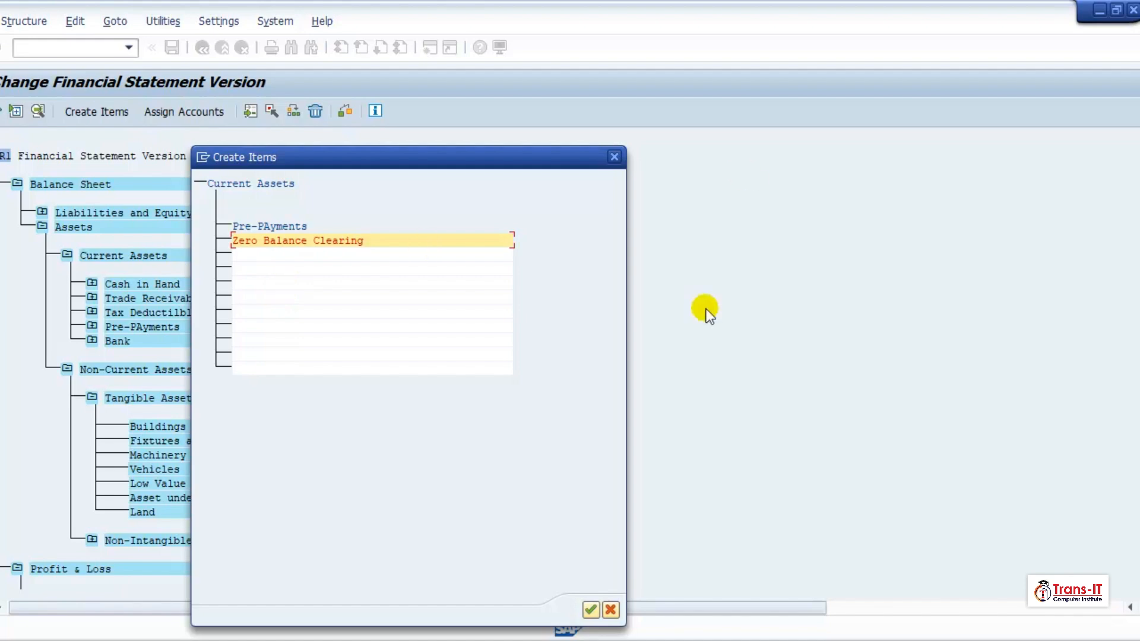
pyautogui.click(591, 608)
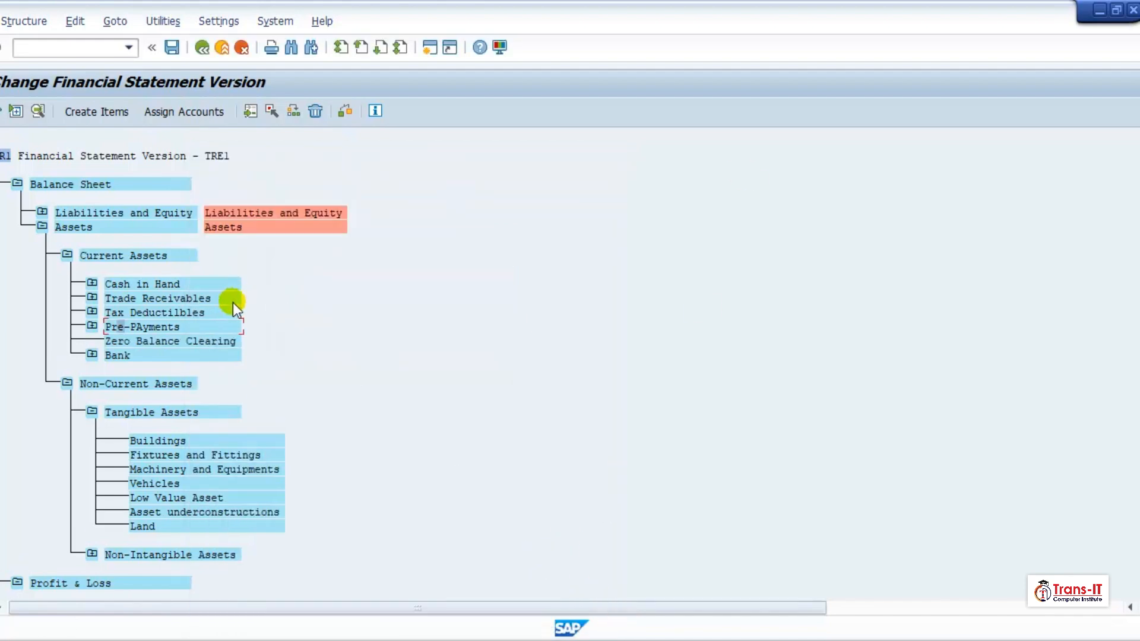
# Assign account 180000 to Zero Balance Clearing for both debit and credit balances, and collapse the item
pyautogui.click(156, 341)
pyautogui.click(184, 112)
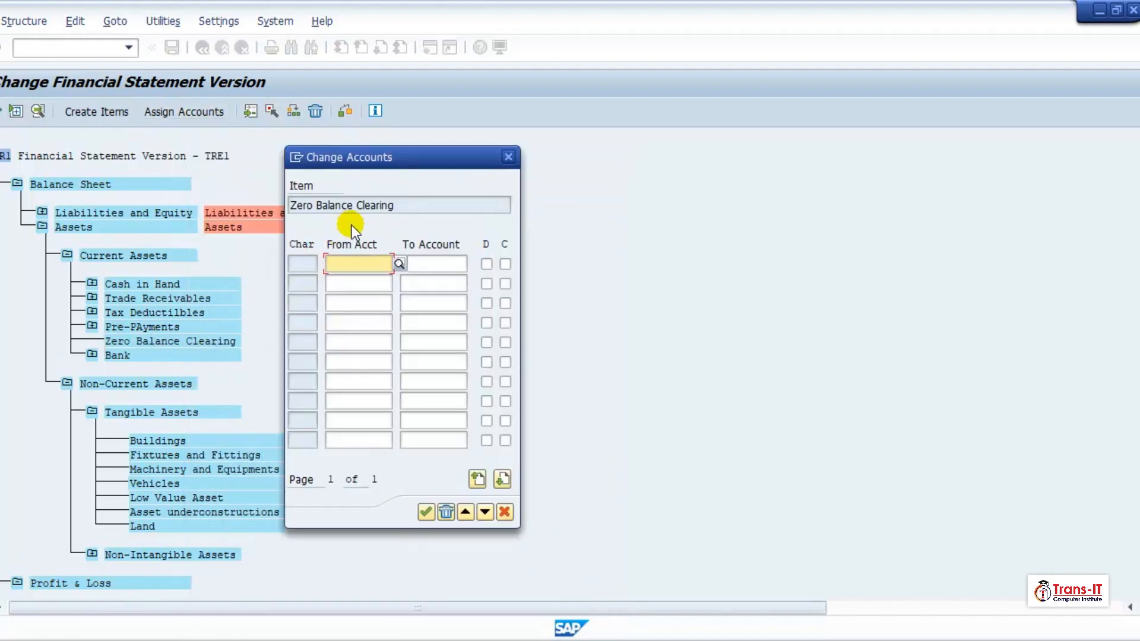
pyautogui.write('18')
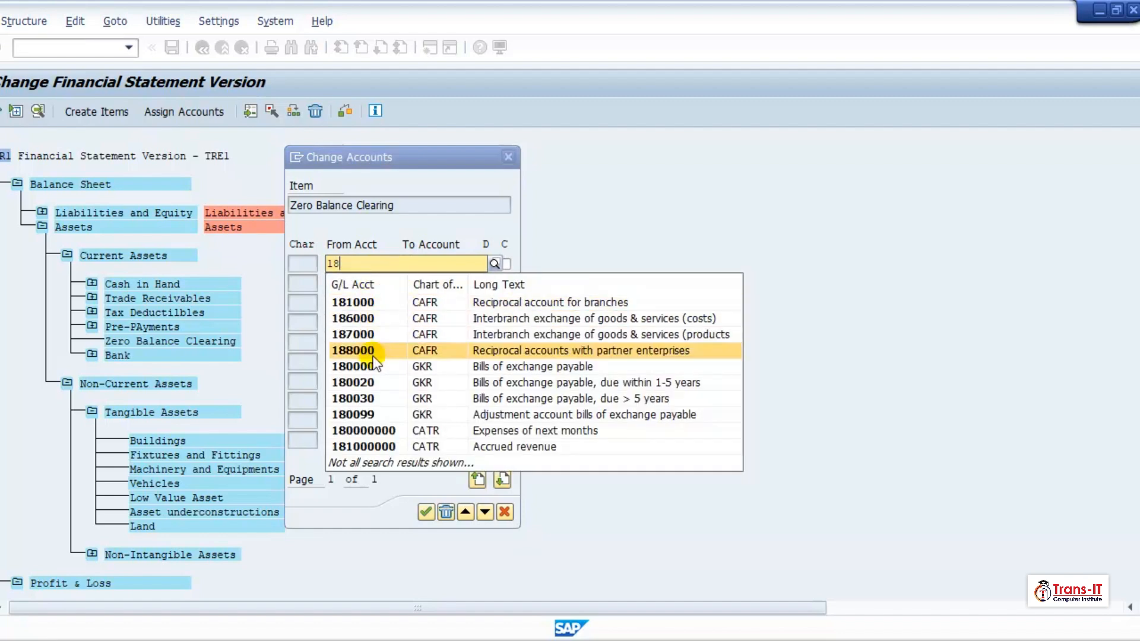
pyautogui.write('0000')
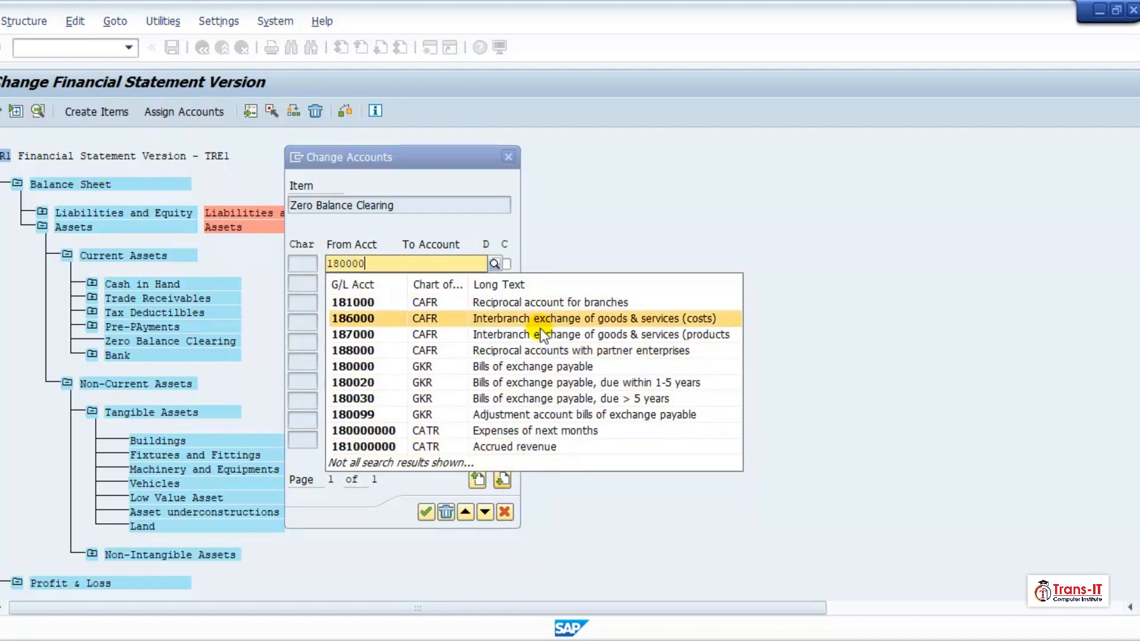
pyautogui.click(599, 252)
pyautogui.click(486, 263)
pyautogui.click(505, 263)
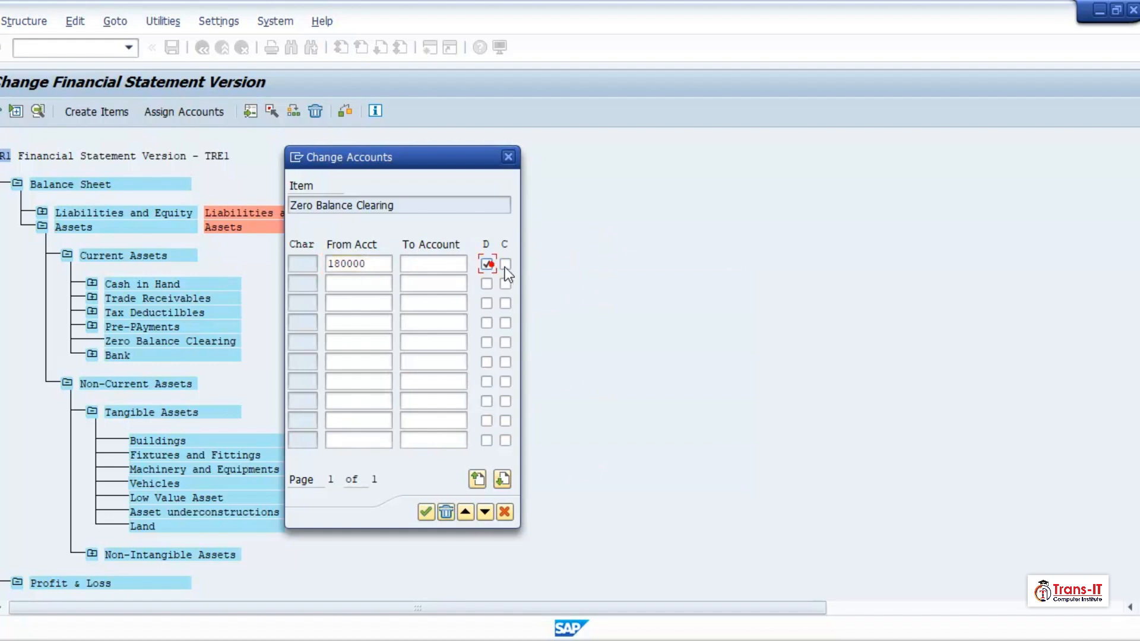
pyautogui.click(425, 511)
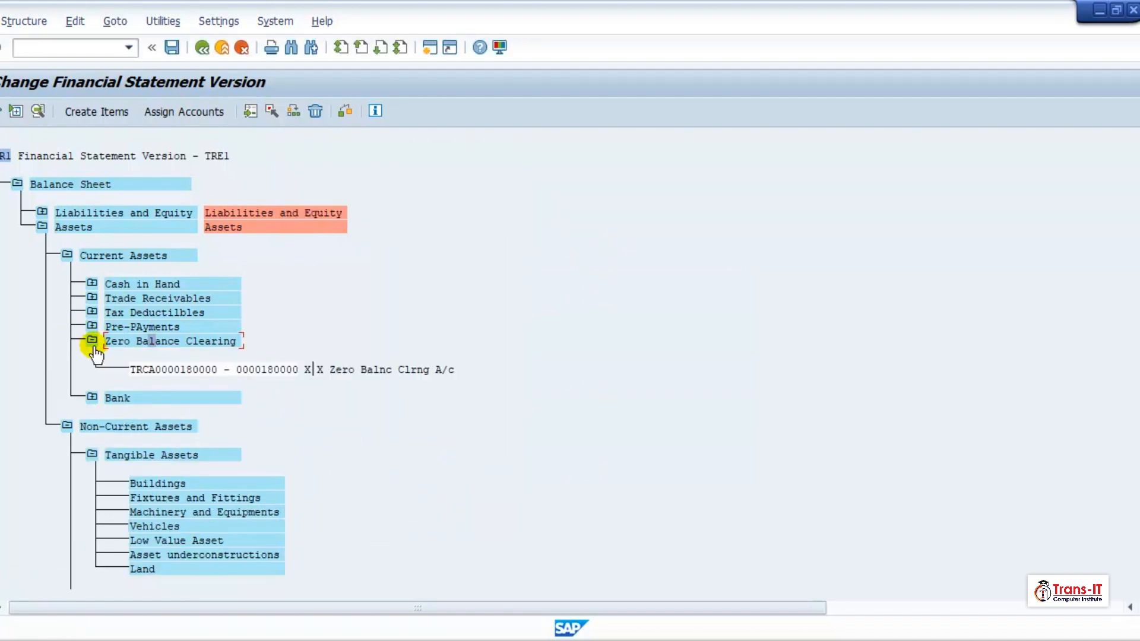
pyautogui.click(93, 343)
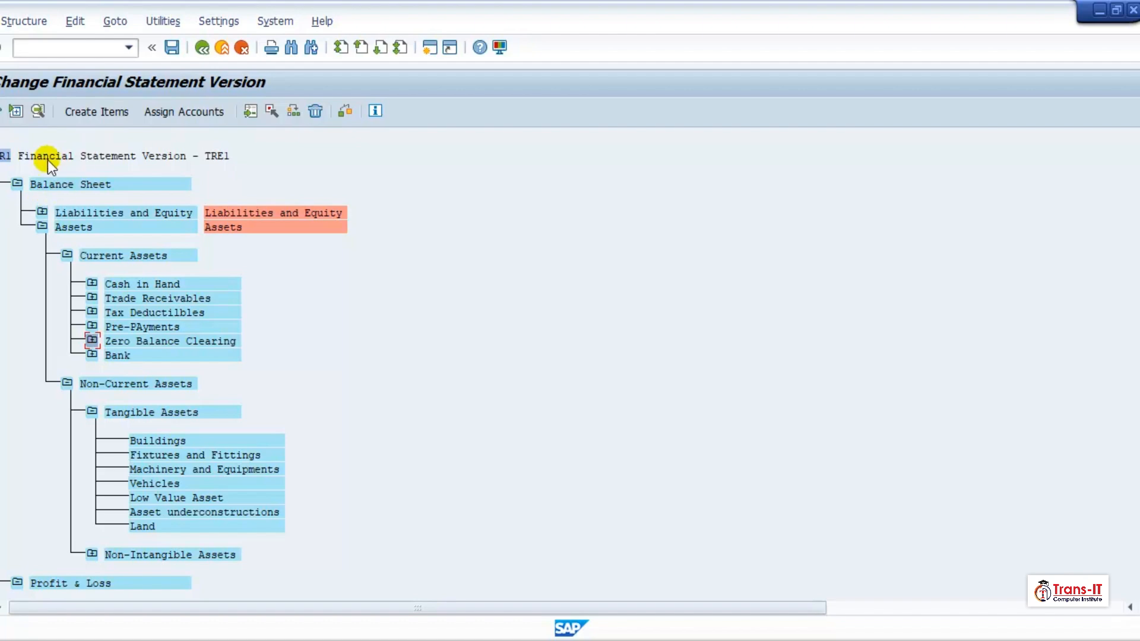
# Create a subordinate item named Balance Sheet Adjustment under the Balance Sheet node
pyautogui.click(48, 182)
pyautogui.click(128, 113)
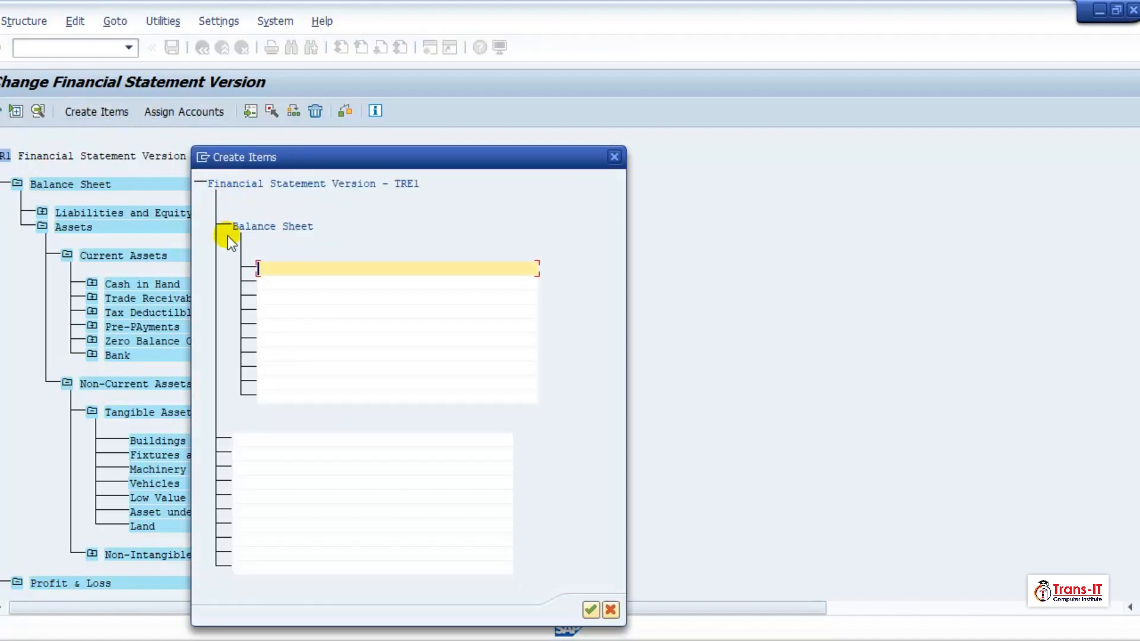
pyautogui.write('Balance Adjustment')
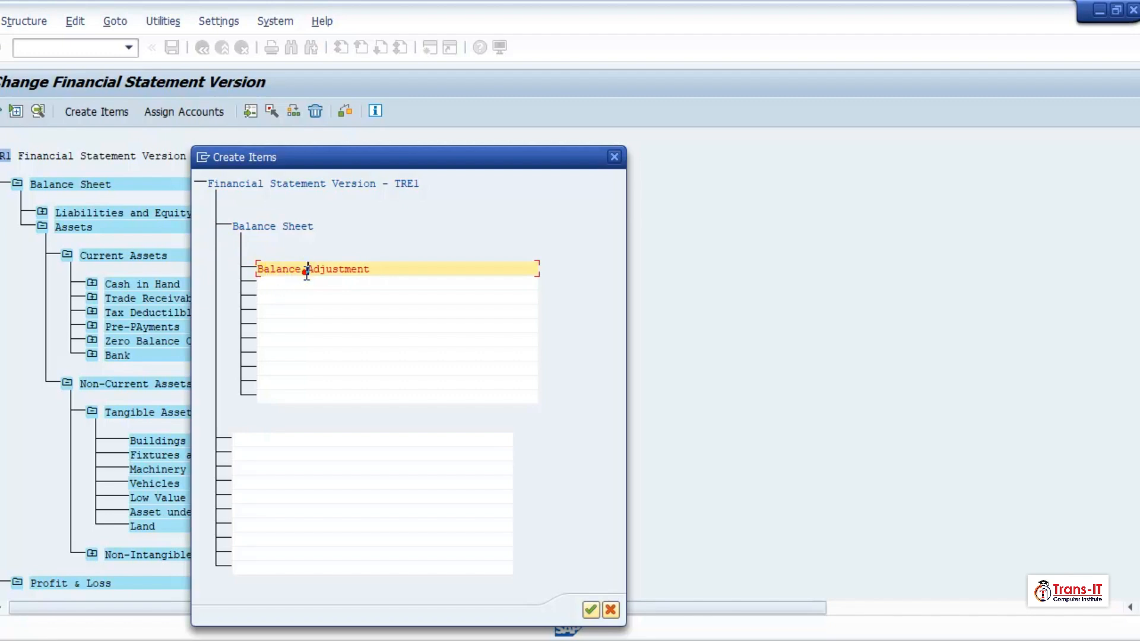
pyautogui.write('Sheet ')
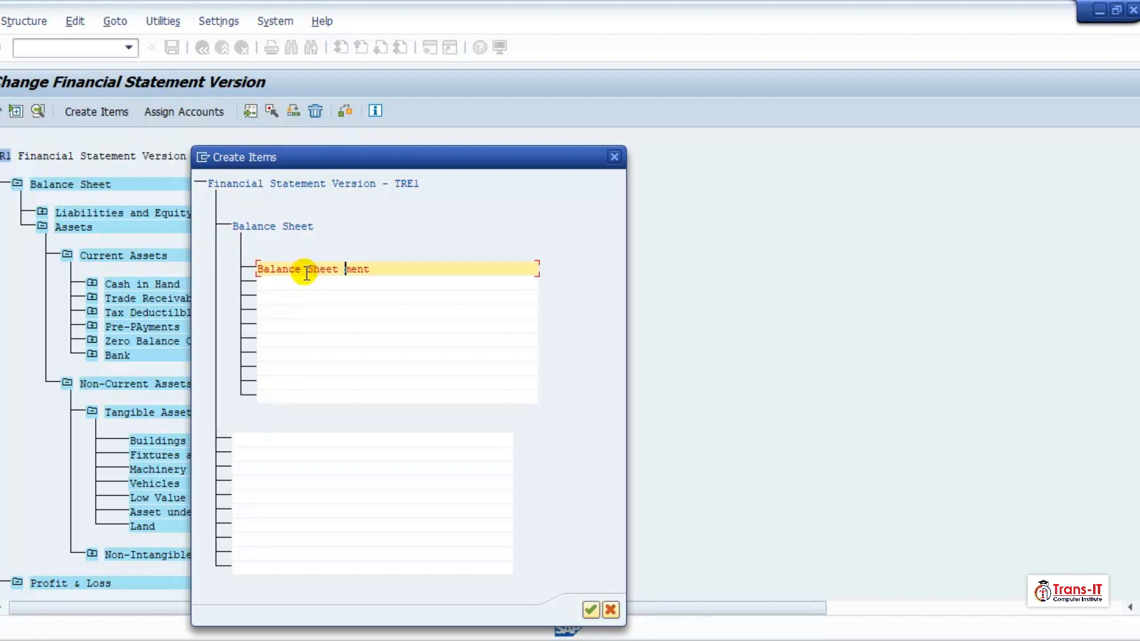
pyautogui.write('Adjustment')
pyautogui.click(590, 608)
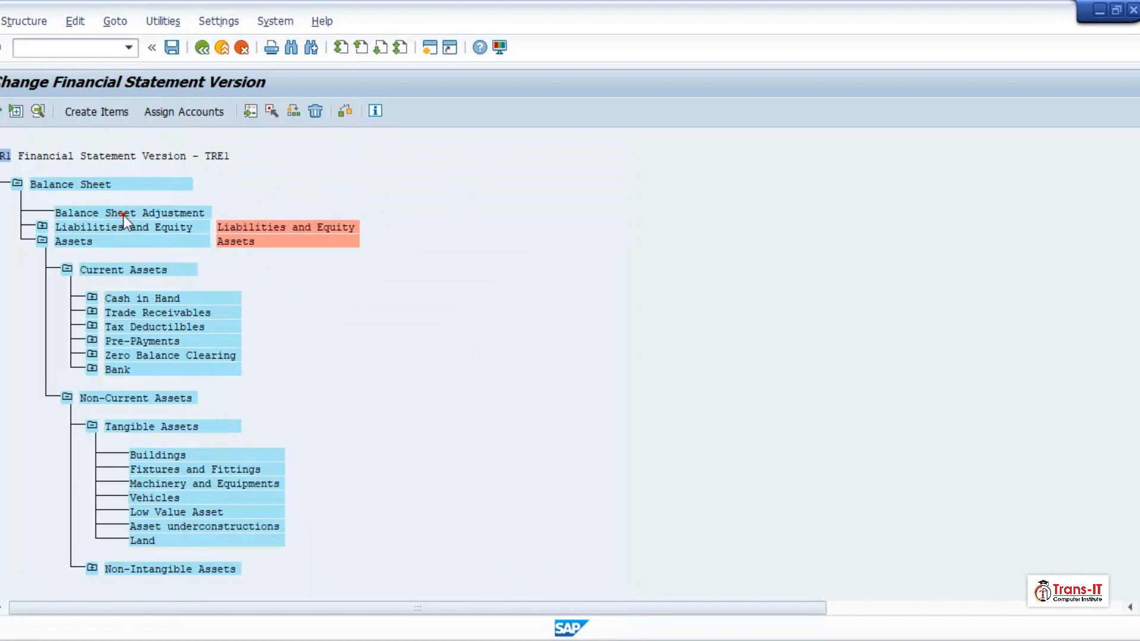
# Open the new item's texts and set the first End of Group line to Balance Sheet Adjustment
pyautogui.doubleClick(123, 215)
pyautogui.moveTo(407, 173); pyautogui.dragTo(287, 145)
pyautogui.hotkey('ctrl', 'c')
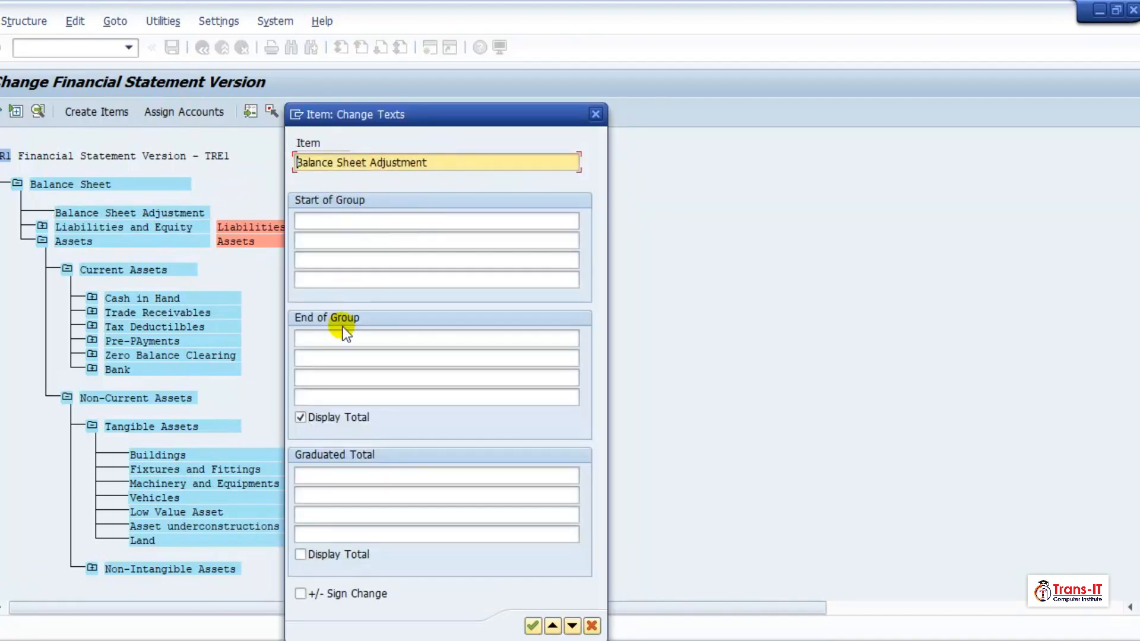
pyautogui.click(354, 339)
pyautogui.hotkey('ctrl', 'v')
pyautogui.click(359, 345)
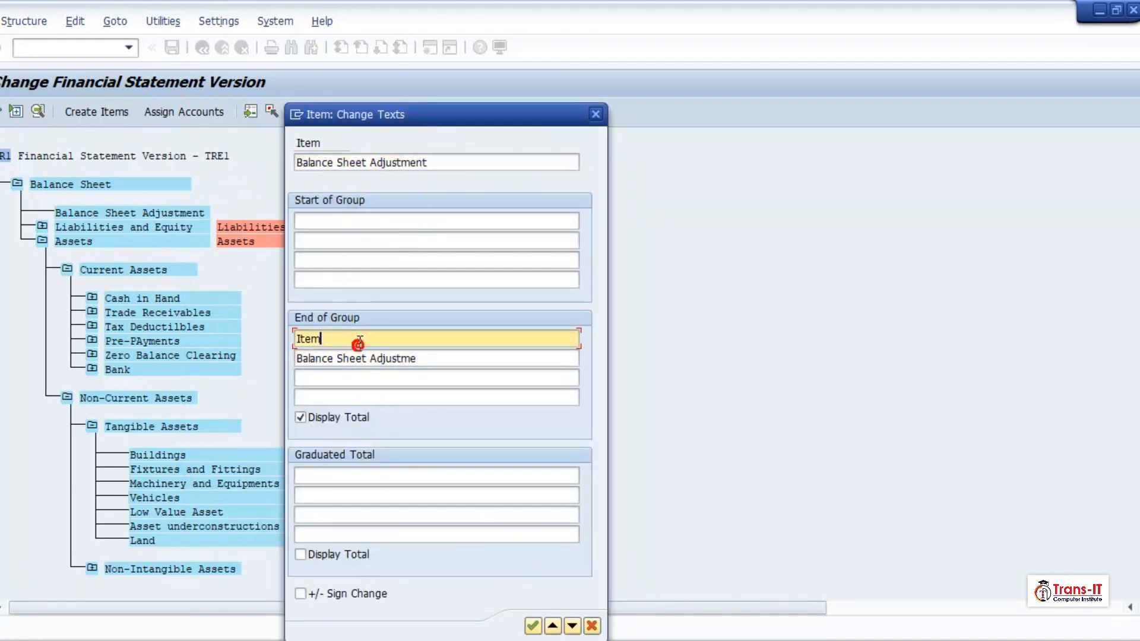
pyautogui.moveTo(428, 358); pyautogui.dragTo(294, 336)
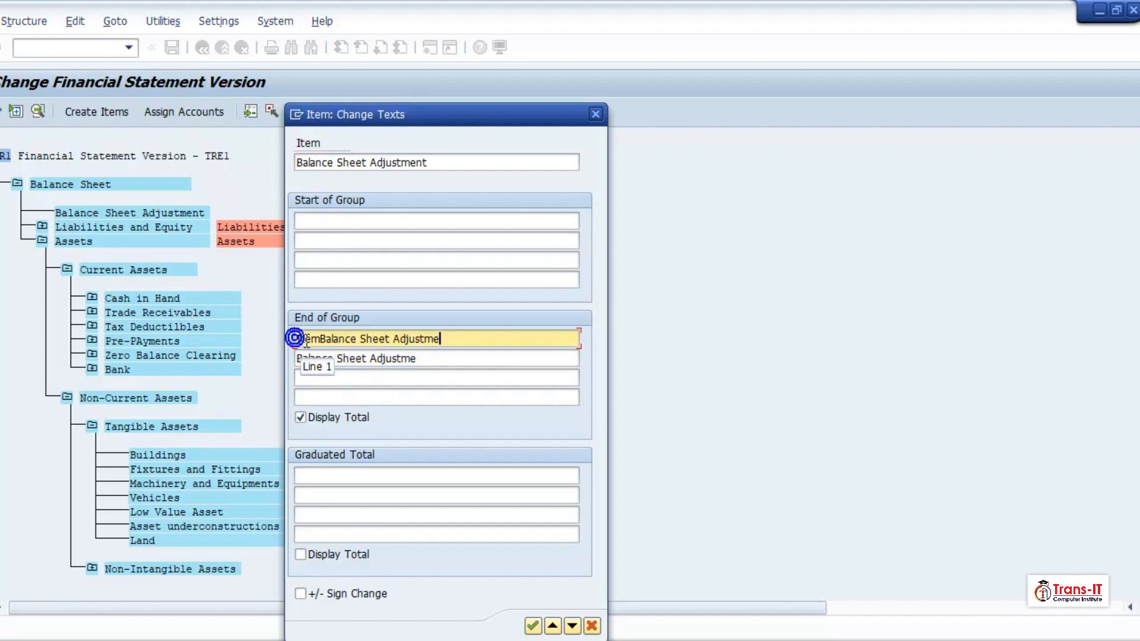
pyautogui.click(321, 339)
pyautogui.press('BackSpace')
pyautogui.press('BackSpace')
pyautogui.press('BackSpace')
pyautogui.press('BackSpace')
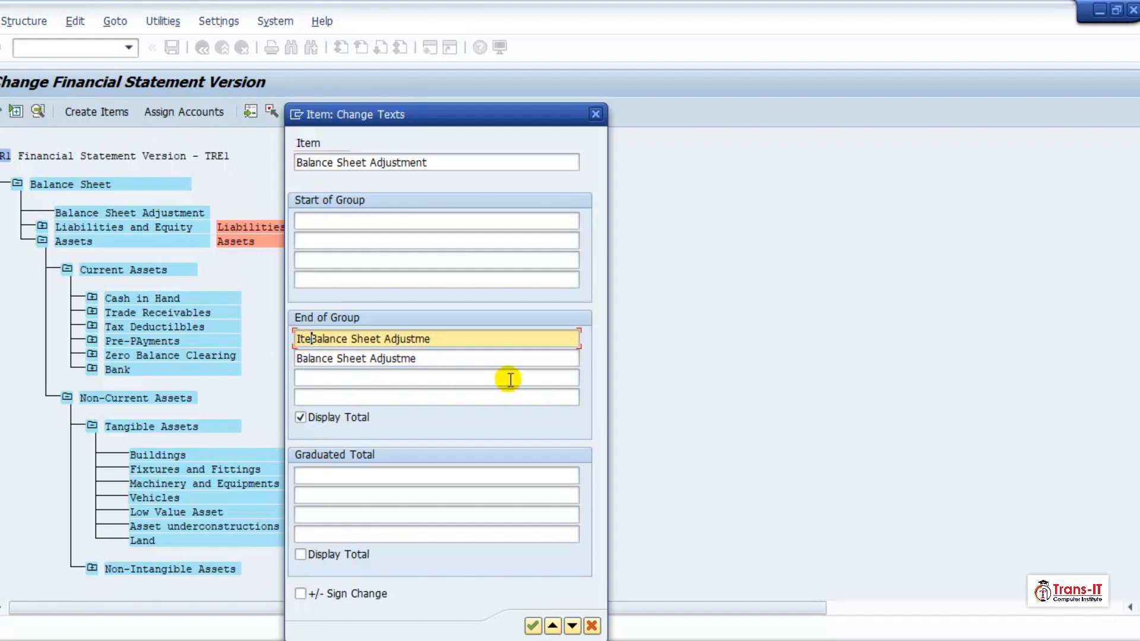
pyautogui.write('nt')
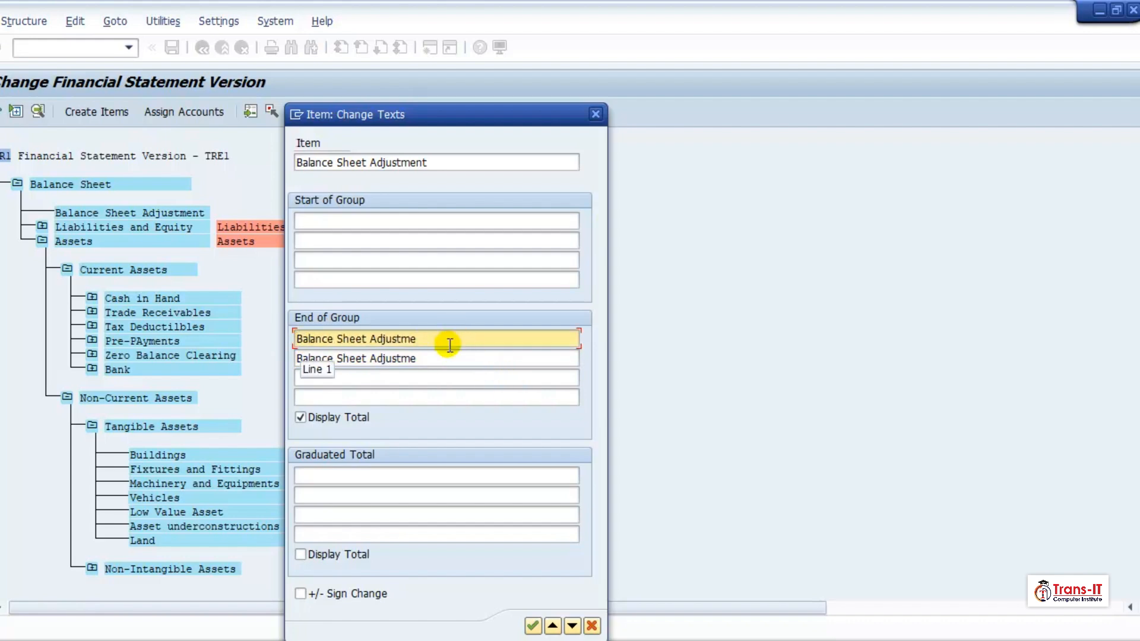
# Clear the leftover text from the second End of Group line of the Balance Sheet Adjustment item
pyautogui.click(444, 362)
pyautogui.press('BackSpace')
pyautogui.press('BackSpace')
pyautogui.press('BackSpace')
pyautogui.press('BackSpace')
pyautogui.press('BackSpace')
pyautogui.press('BackSpace')
pyautogui.press('BackSpace')
pyautogui.press('BackSpace')
pyautogui.press('BackSpace')
pyautogui.press('BackSpace')
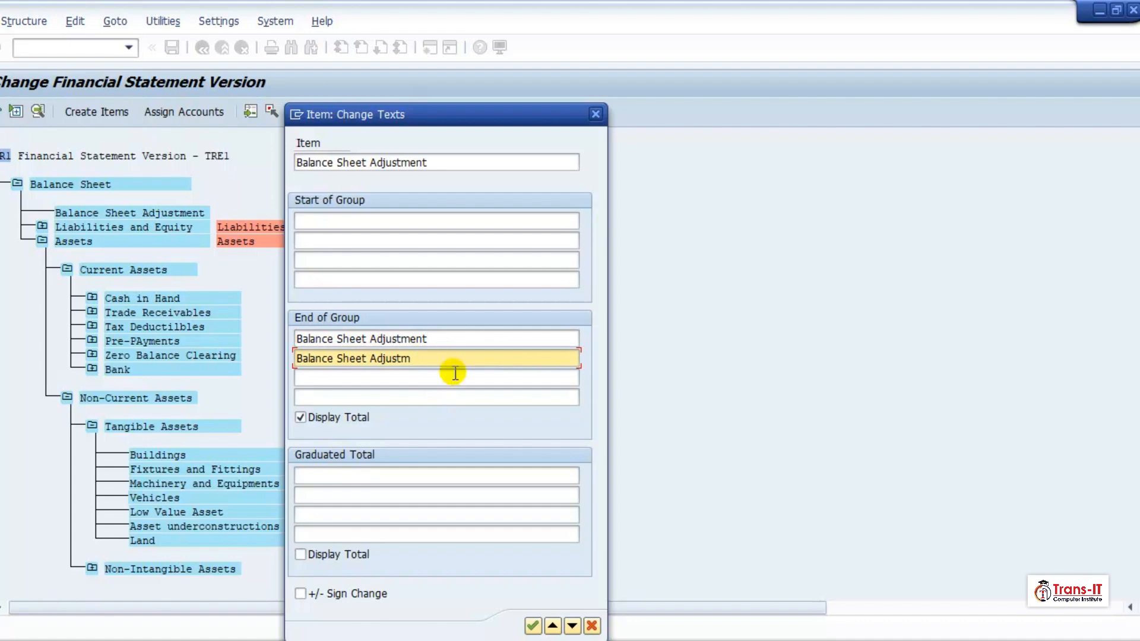
pyautogui.press('BackSpace')
pyautogui.press('BackSpace')
pyautogui.press('BackSpace')
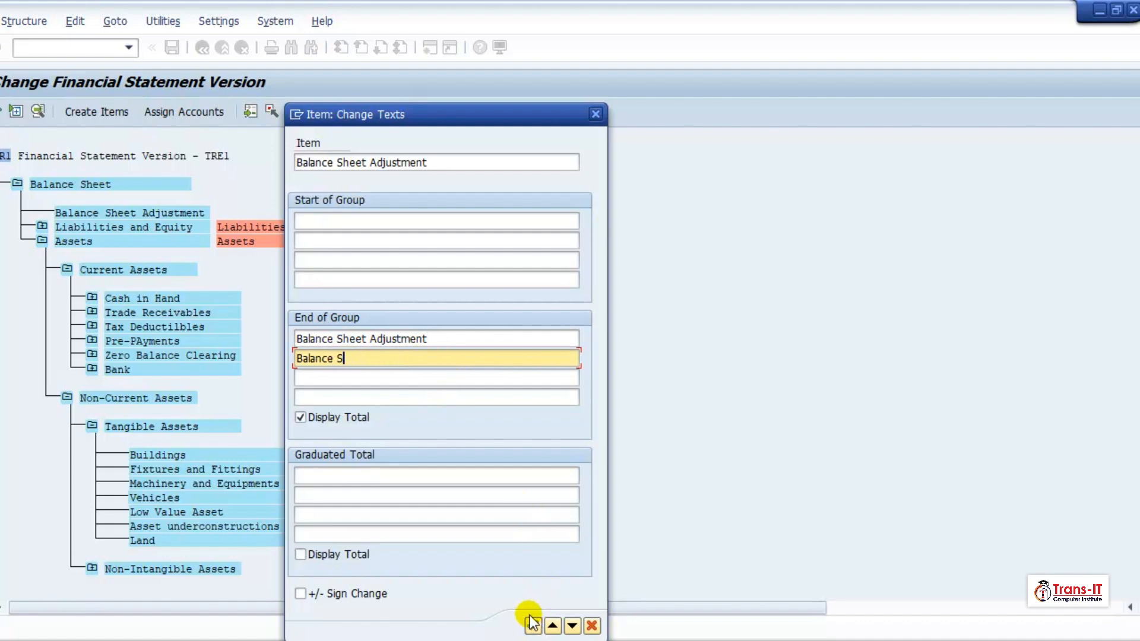
pyautogui.press('BackSpace')
pyautogui.press('BackSpace')
pyautogui.press('BackSpace')
pyautogui.press('BackSpace')
pyautogui.press('BackSpace')
pyautogui.press('BackSpace')
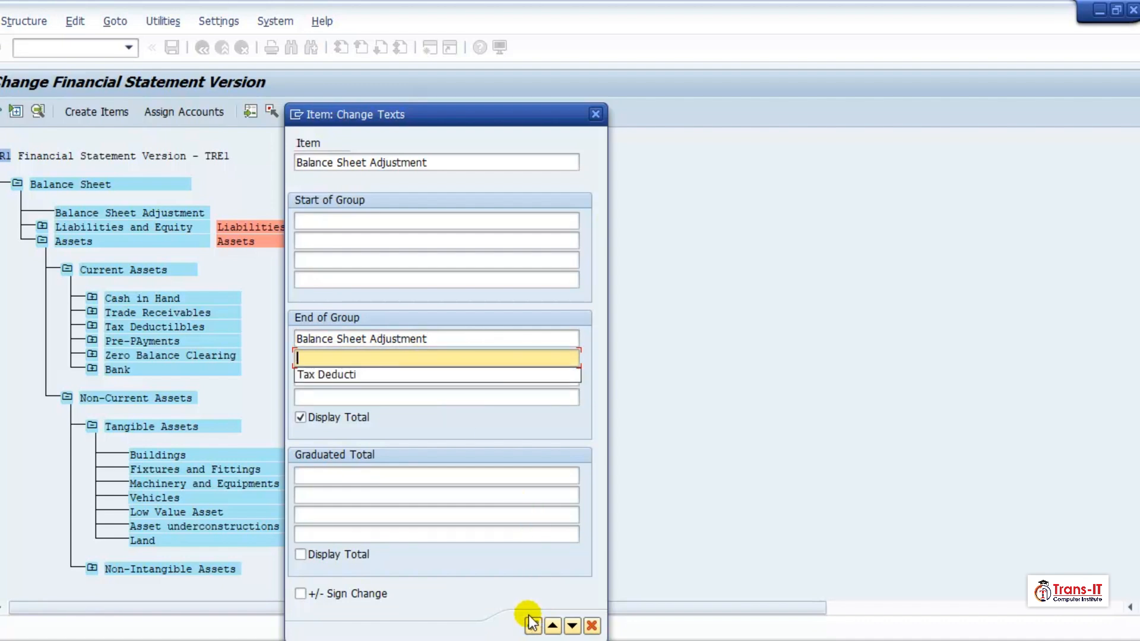
# Accept the item texts, assign account 190020 to Balance Sheet Adjustment for both debit and credit balances, and collapse the item
pyautogui.click(534, 624)
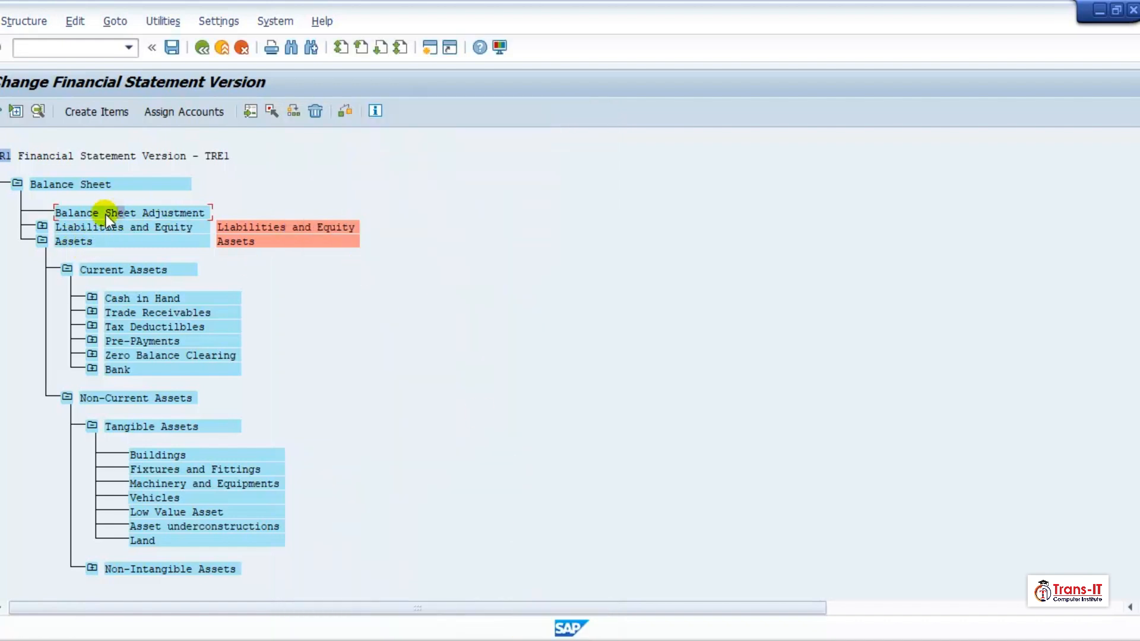
pyautogui.click(187, 109)
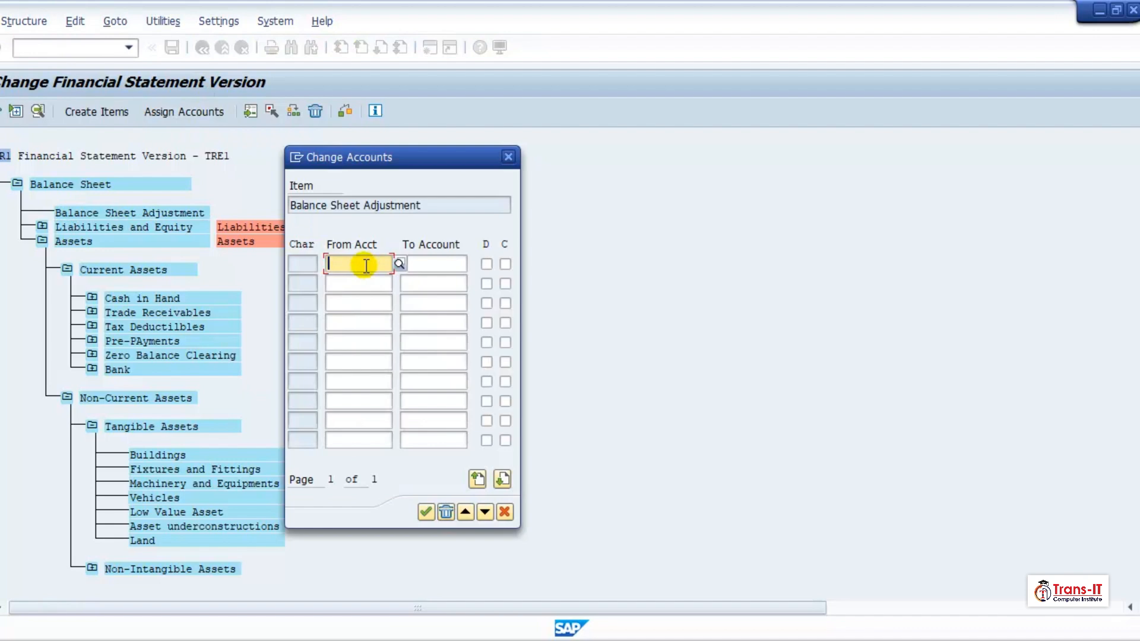
pyautogui.write('19')
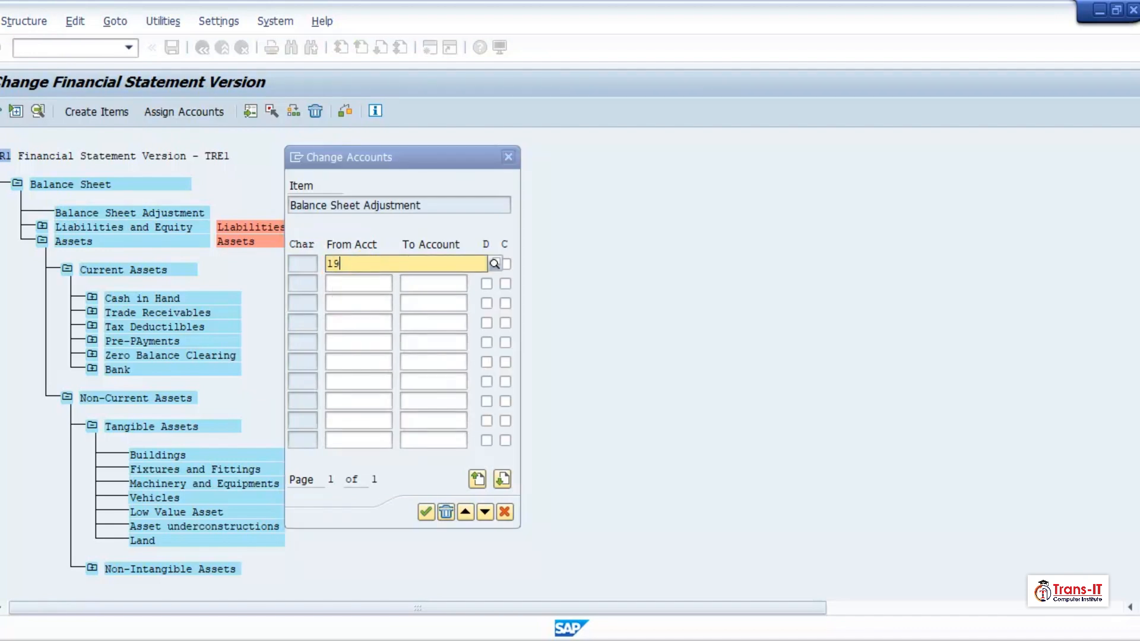
pyautogui.write('0020')
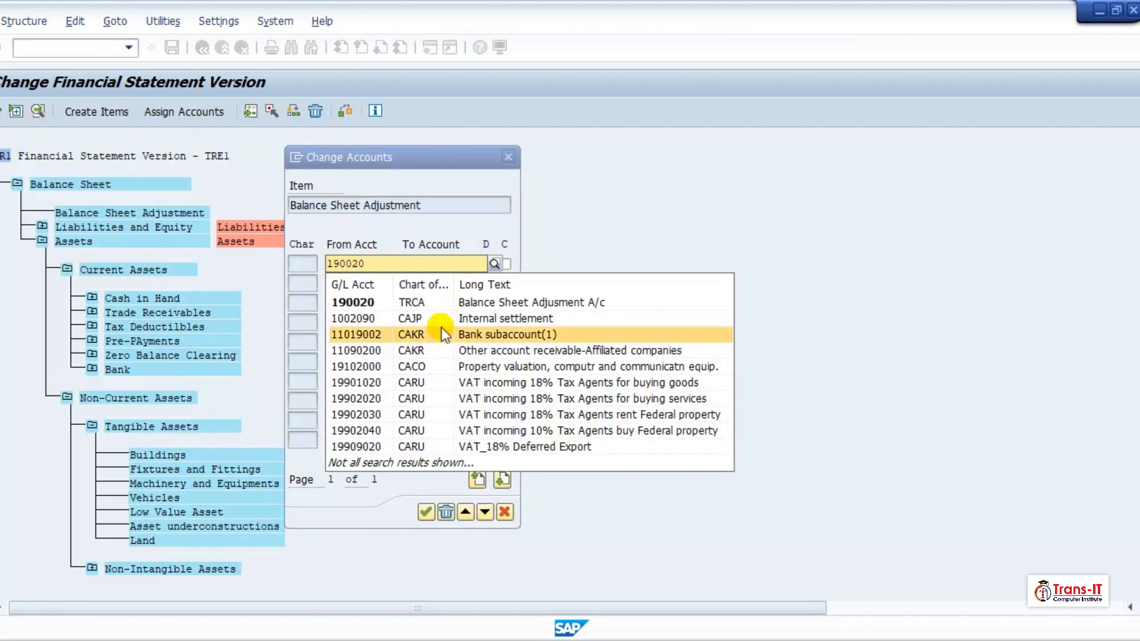
pyautogui.click(391, 302)
pyautogui.click(484, 264)
pyautogui.click(505, 264)
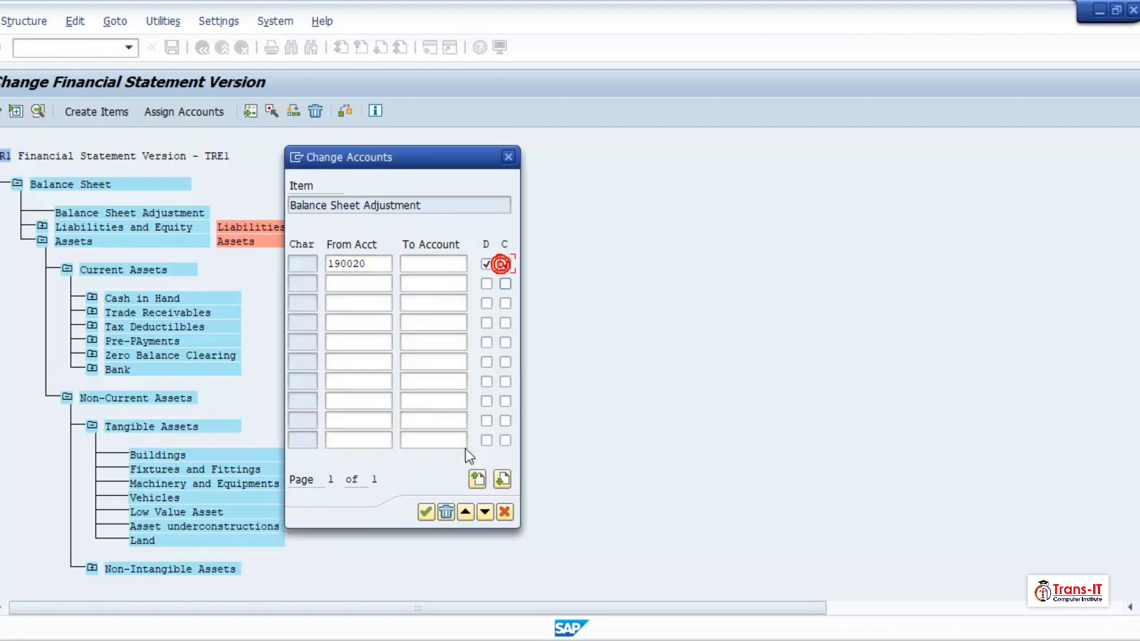
pyautogui.click(425, 512)
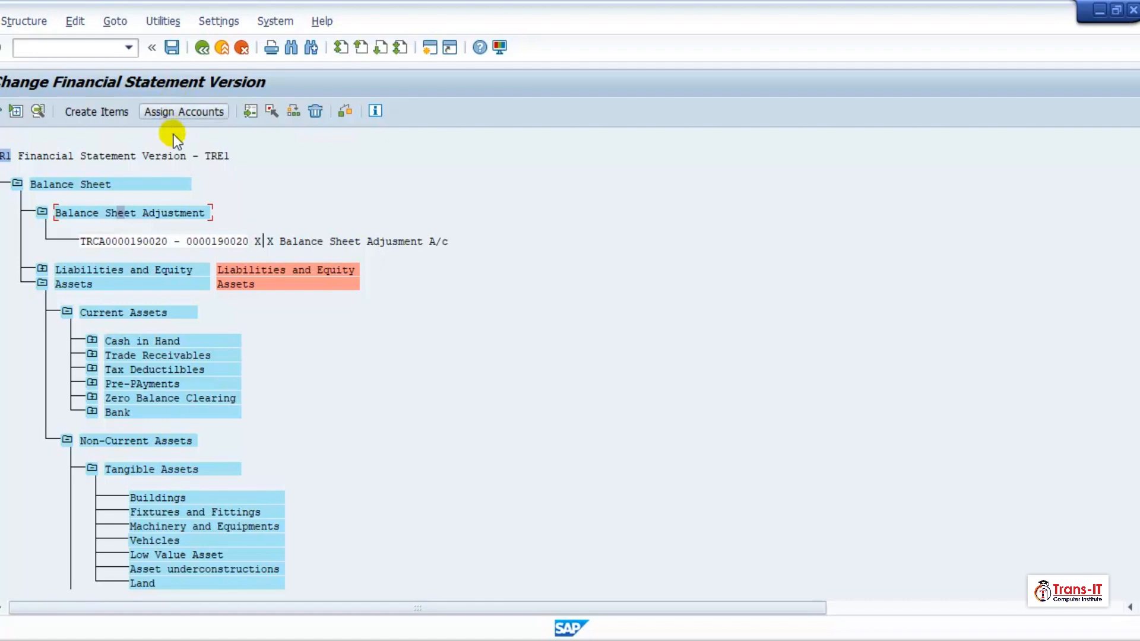
pyautogui.click(42, 212)
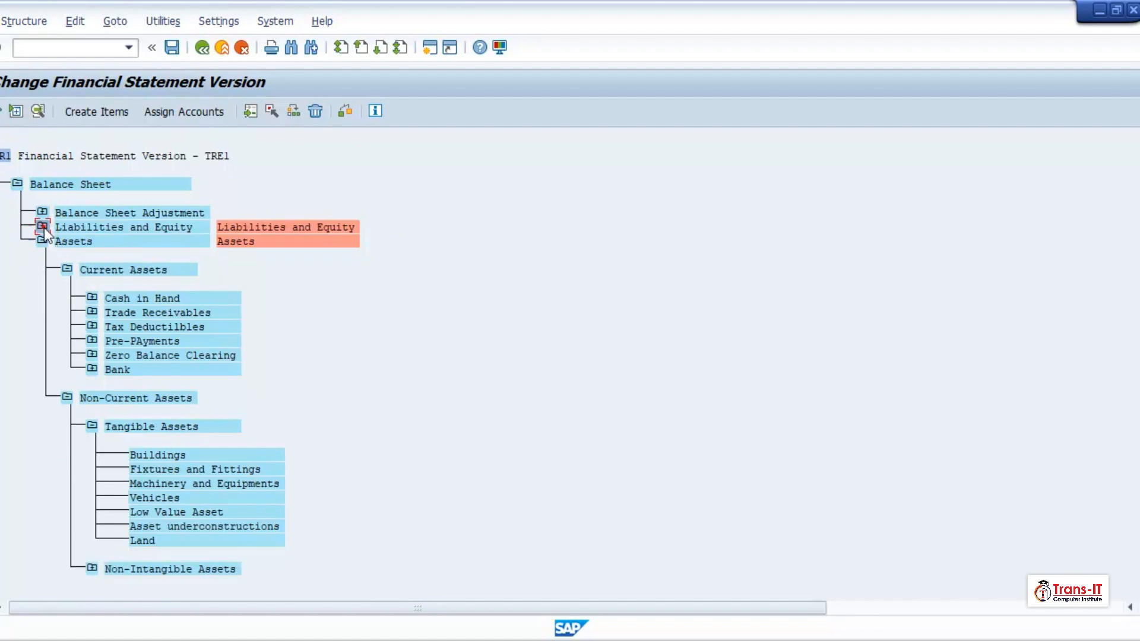
# Expand Current Liabilities under Liabilities and Equity and set the first End of Group line of Tax Payables to Tax Payables
pyautogui.click(42, 227)
pyautogui.click(67, 255)
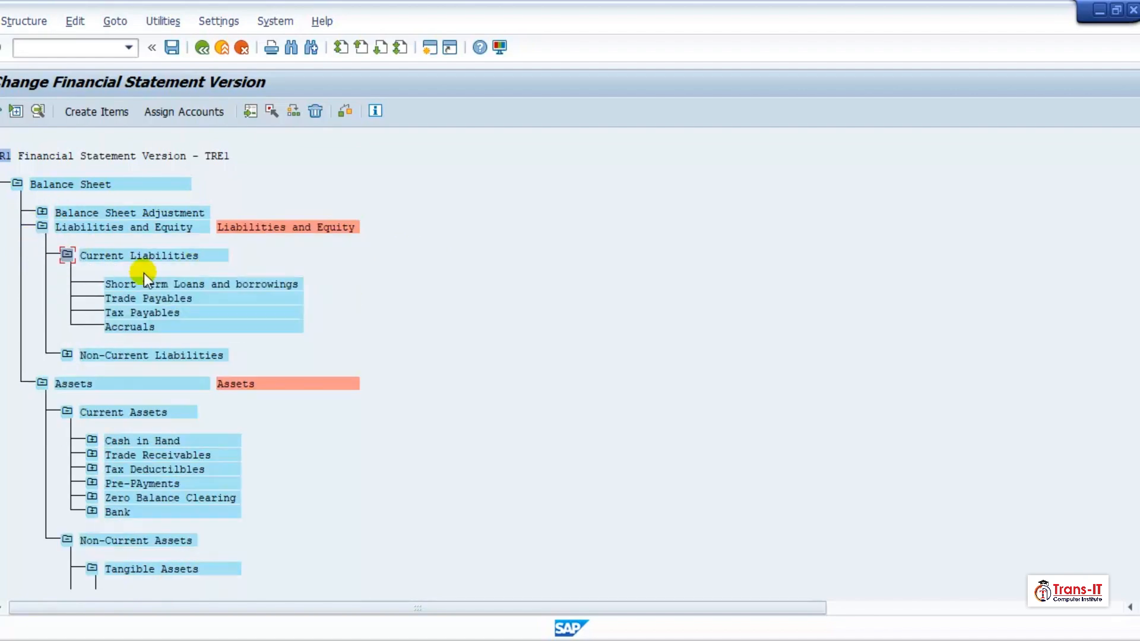
pyautogui.click(126, 283)
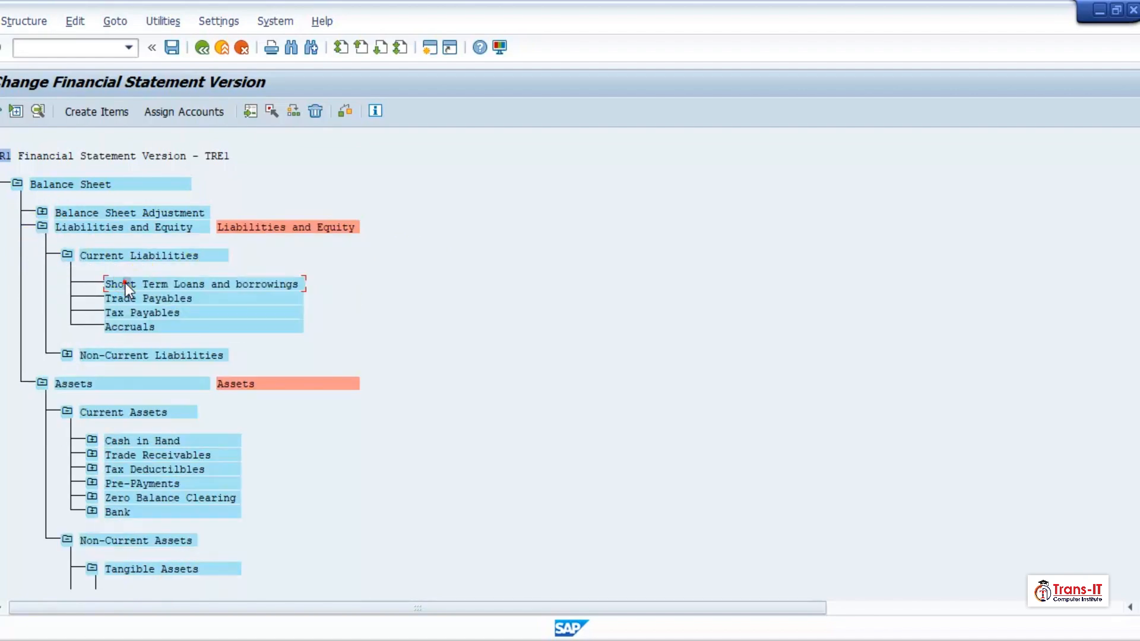
pyautogui.doubleClick(135, 313)
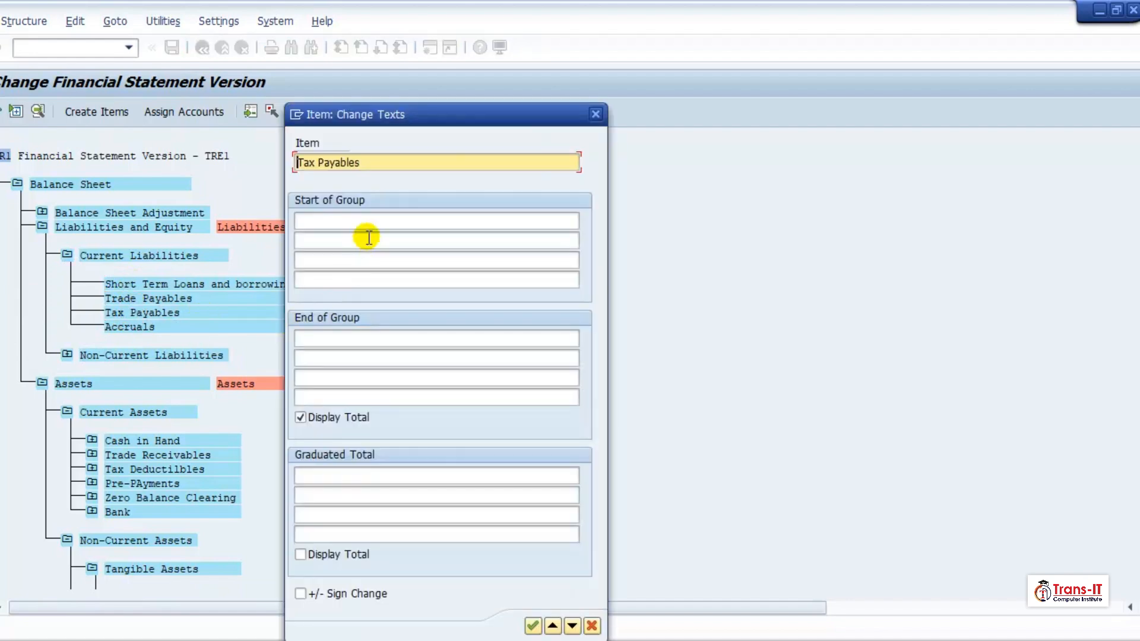
pyautogui.moveTo(361, 162); pyautogui.dragTo(298, 162)
pyautogui.hotkey('ctrl', 'c')
pyautogui.click(318, 338)
pyautogui.hotkey('ctrl', 'v')
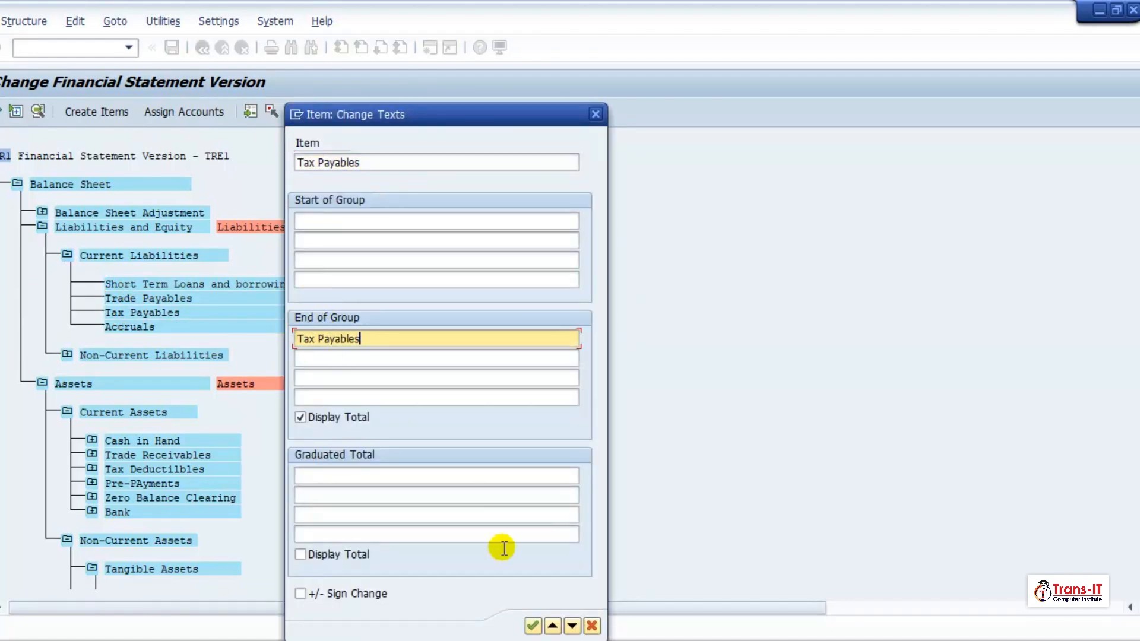
pyautogui.click(533, 626)
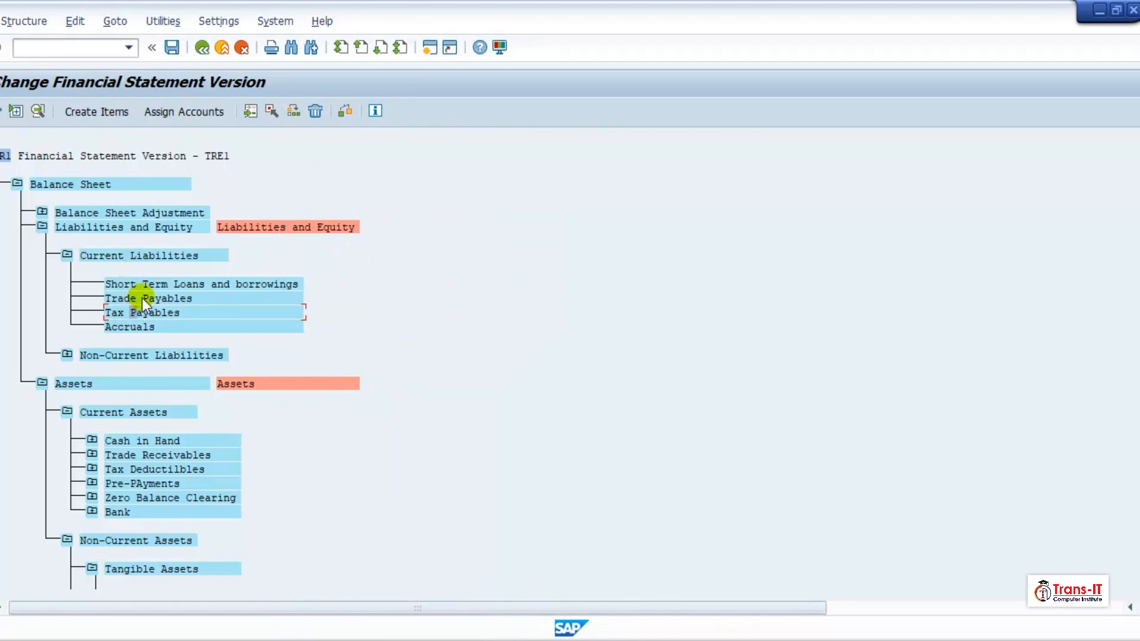
# Assign account 220000 to the Tax Payables item for both debit and credit balances
pyautogui.click(202, 112)
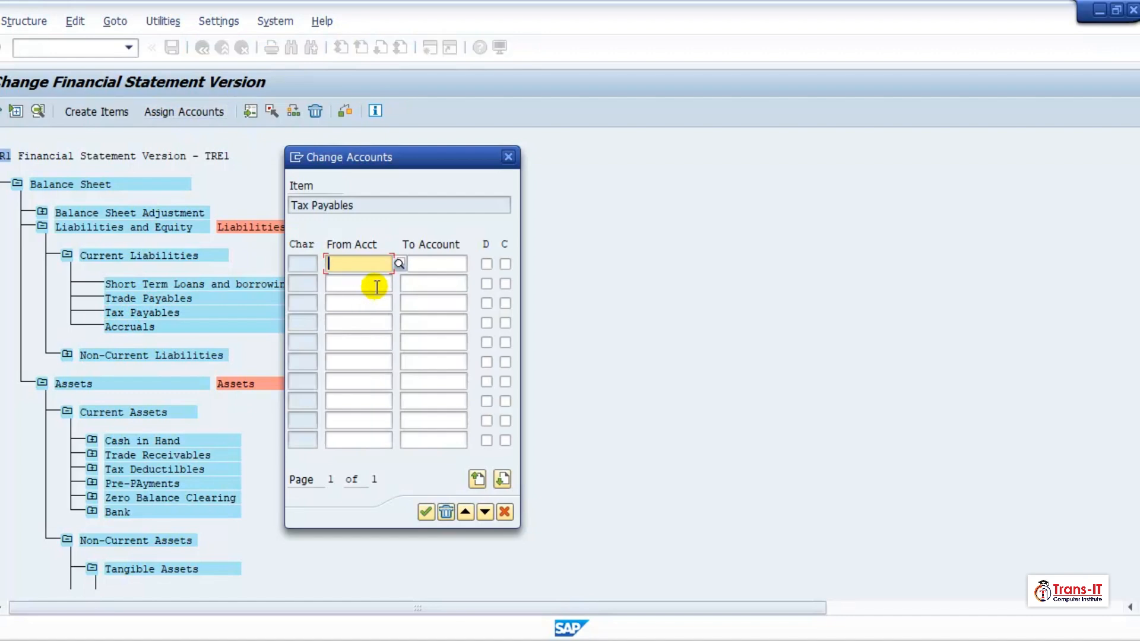
pyautogui.write('220000')
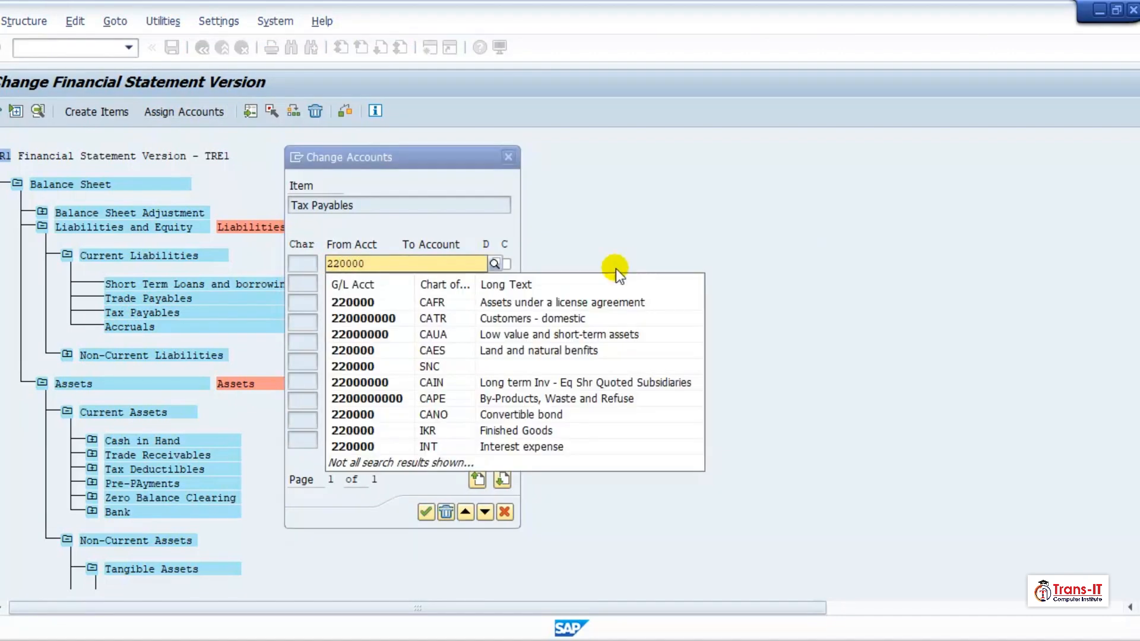
pyautogui.click(500, 224)
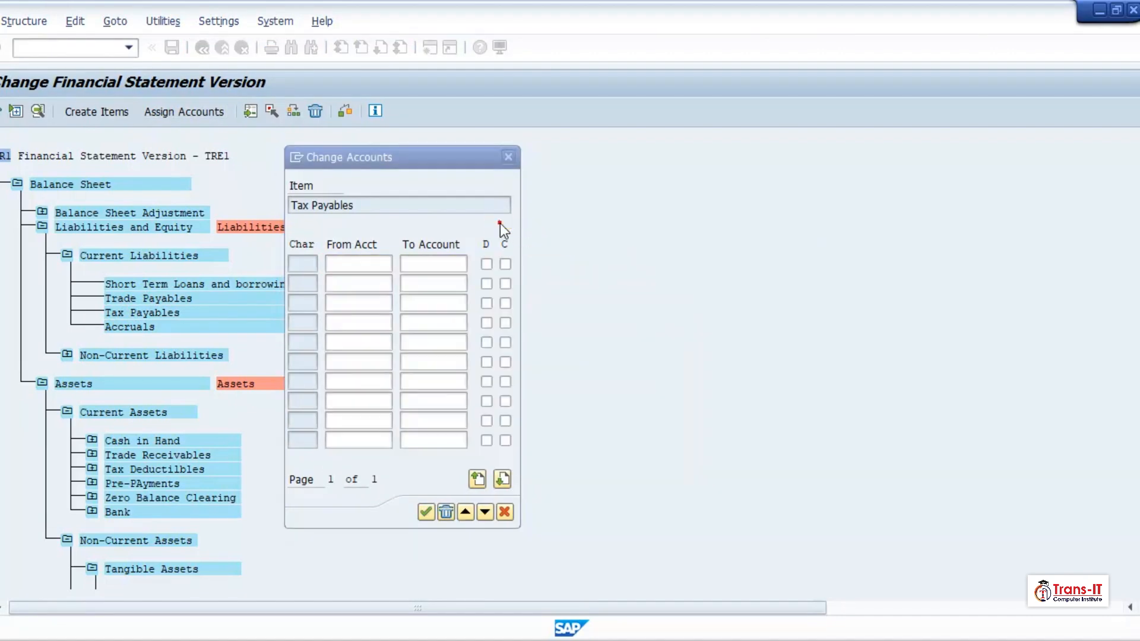
pyautogui.click(487, 264)
pyautogui.click(506, 263)
pyautogui.click(426, 512)
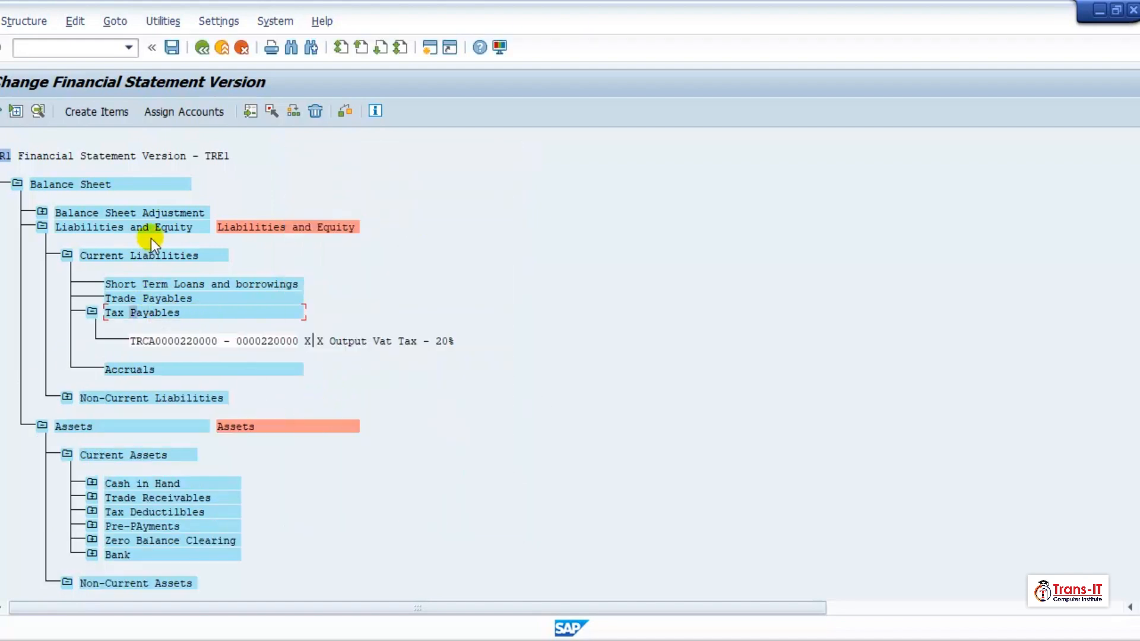
# Set the first End of Group line of the Trade Payables item to Trade Payables
pyautogui.doubleClick(125, 296)
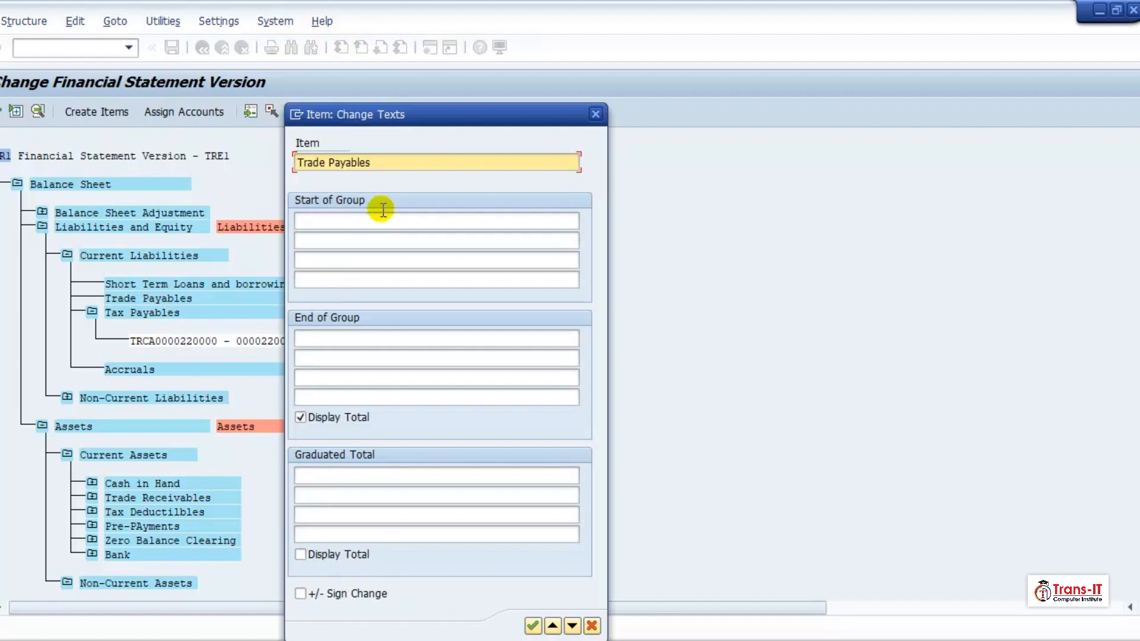
pyautogui.moveTo(392, 162); pyautogui.dragTo(296, 162)
pyautogui.hotkey('ctrl', 'c')
pyautogui.click(306, 338)
pyautogui.hotkey('ctrl', 'v')
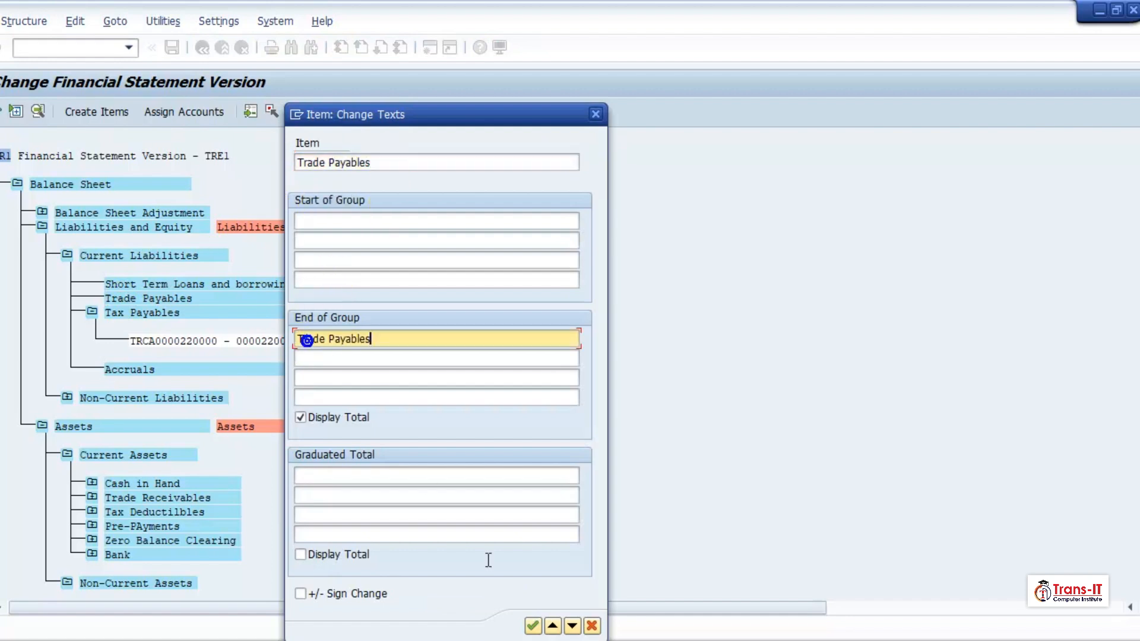
pyautogui.click(532, 626)
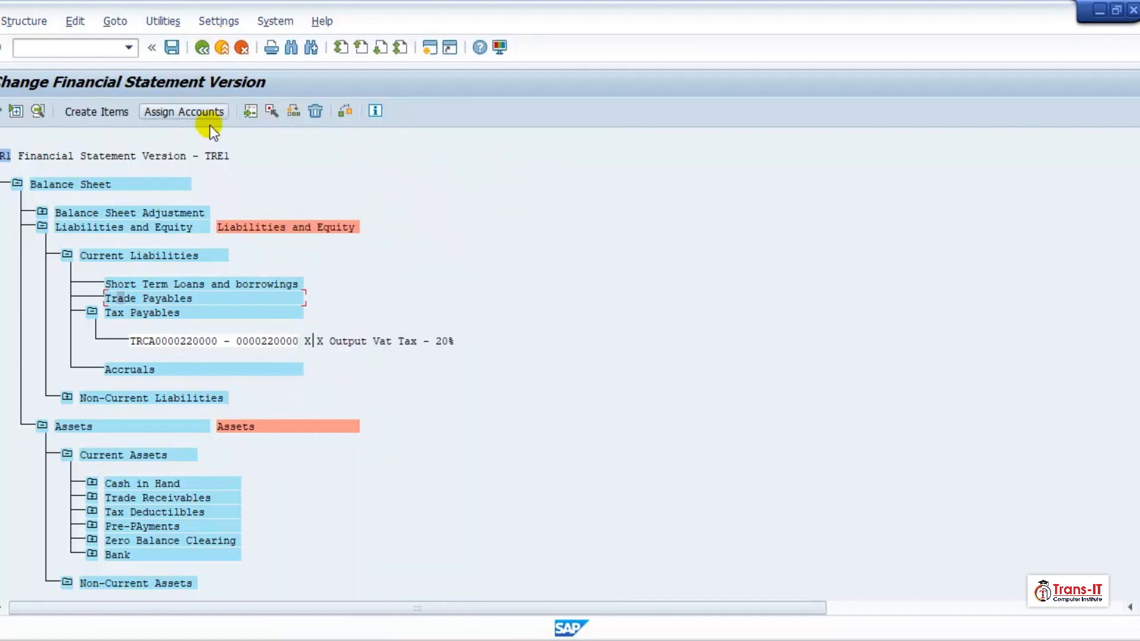
# Assign account 250000 to the Trade Payables item for both debit and credit balances
pyautogui.click(194, 111)
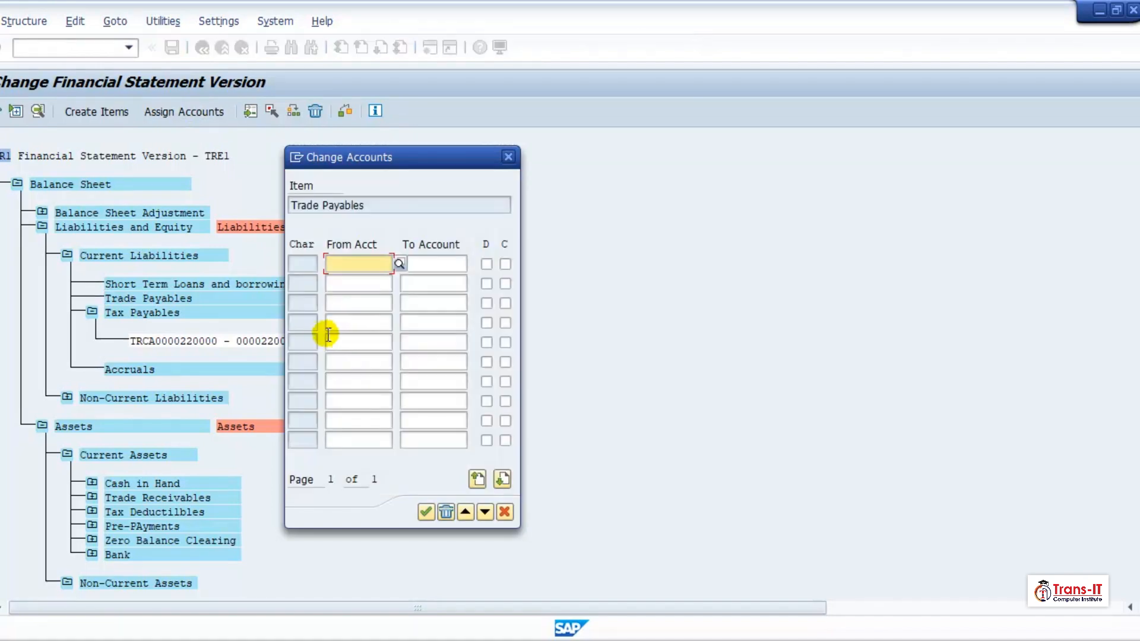
pyautogui.write('25')
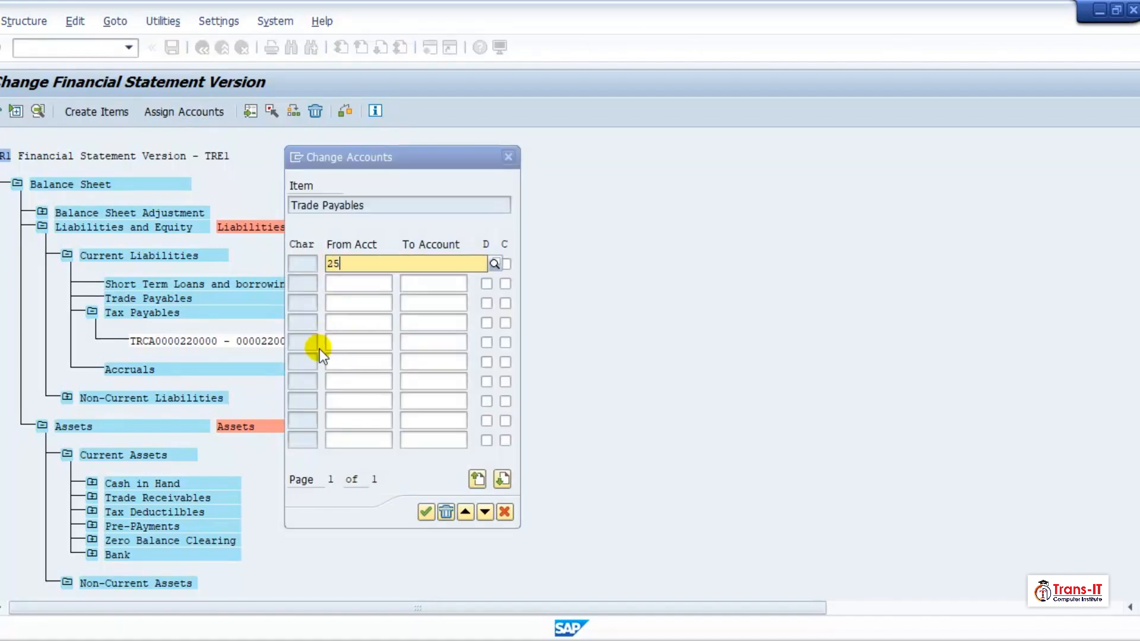
pyautogui.write('0000')
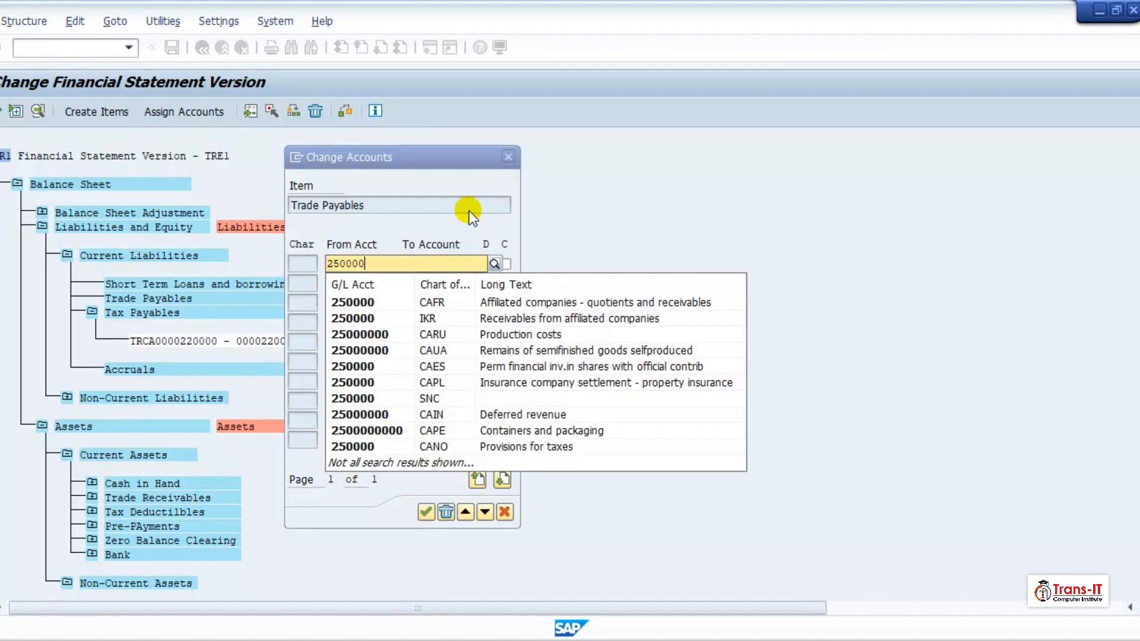
pyautogui.click(468, 210)
pyautogui.click(486, 264)
pyautogui.click(426, 512)
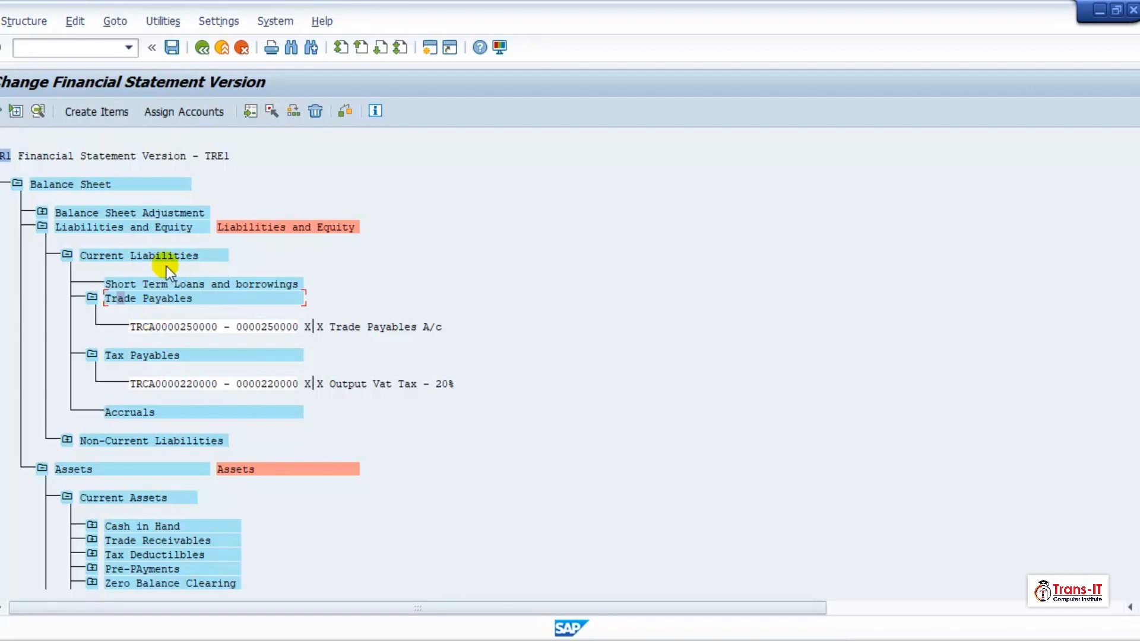
# Create a subordinate item named Pre Payment to Vendor /Customer under Current Liabilities
pyautogui.click(120, 254)
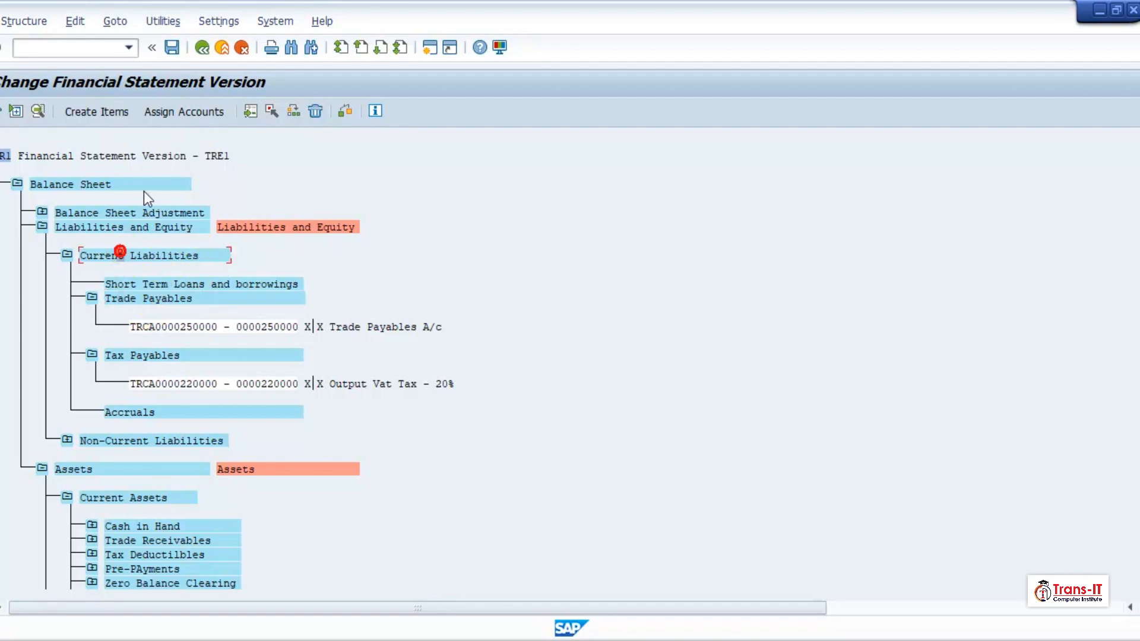
pyautogui.click(112, 110)
pyautogui.write('Pr')
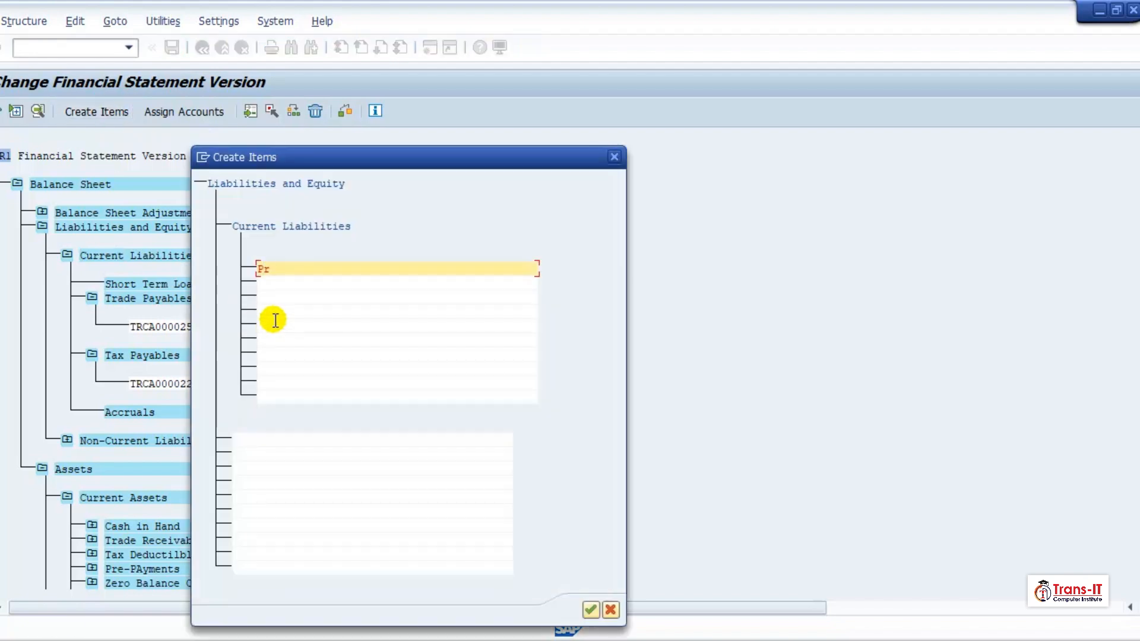
pyautogui.write('e Payment to Vendor /Customer')
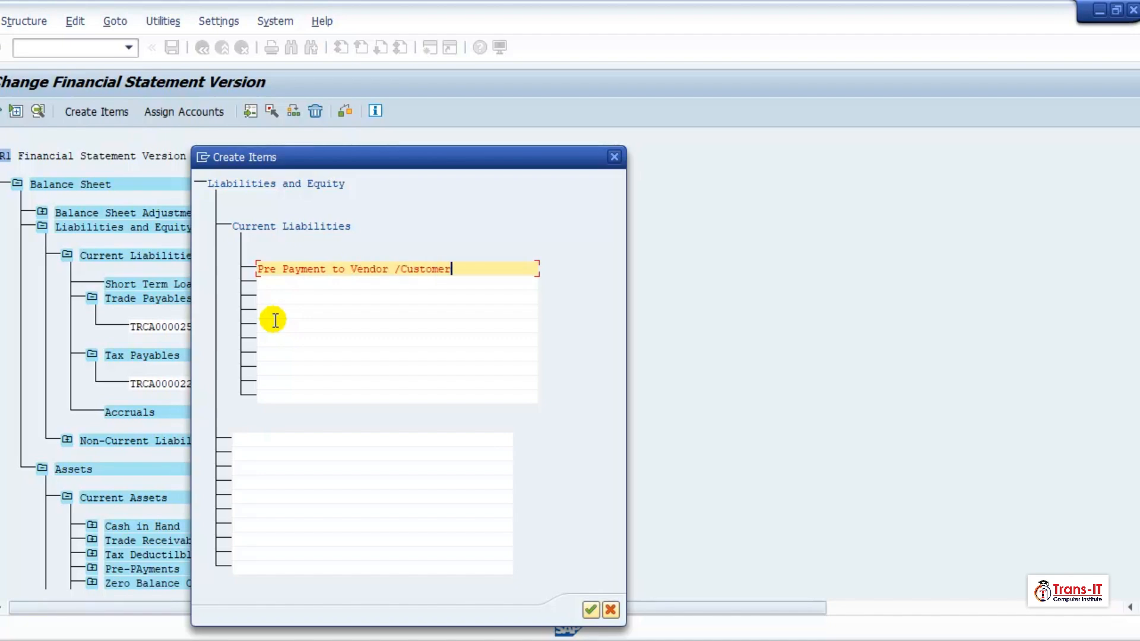
pyautogui.click(591, 609)
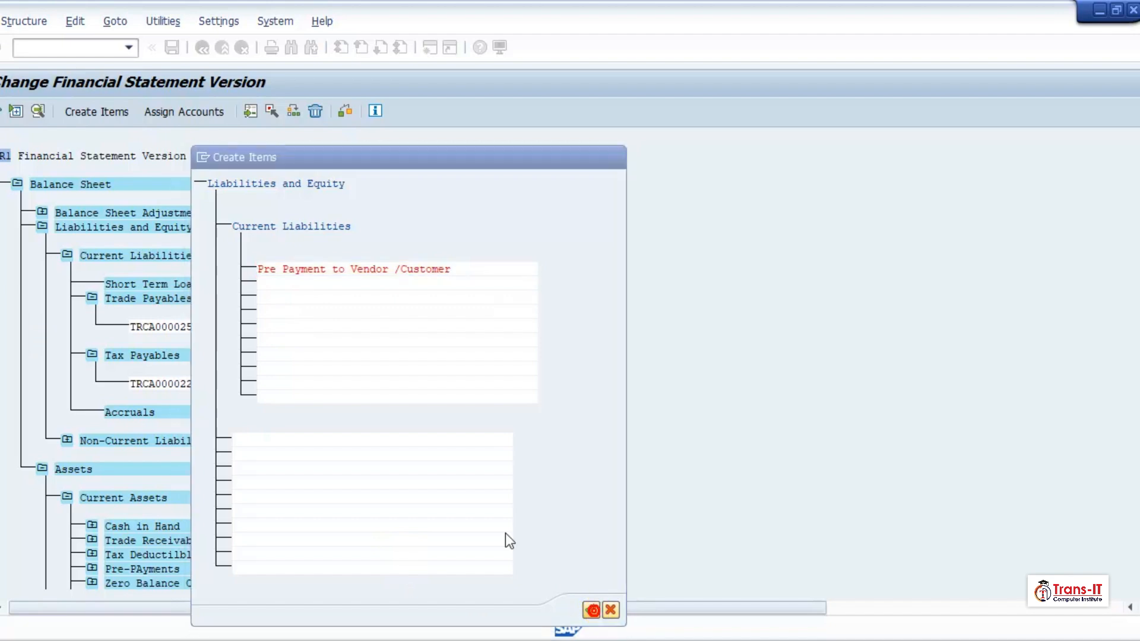
# Enter account 250010 as the first account of Pre Payment to Vendor /Customer, flagged for both debit and credit balances
pyautogui.click(166, 286)
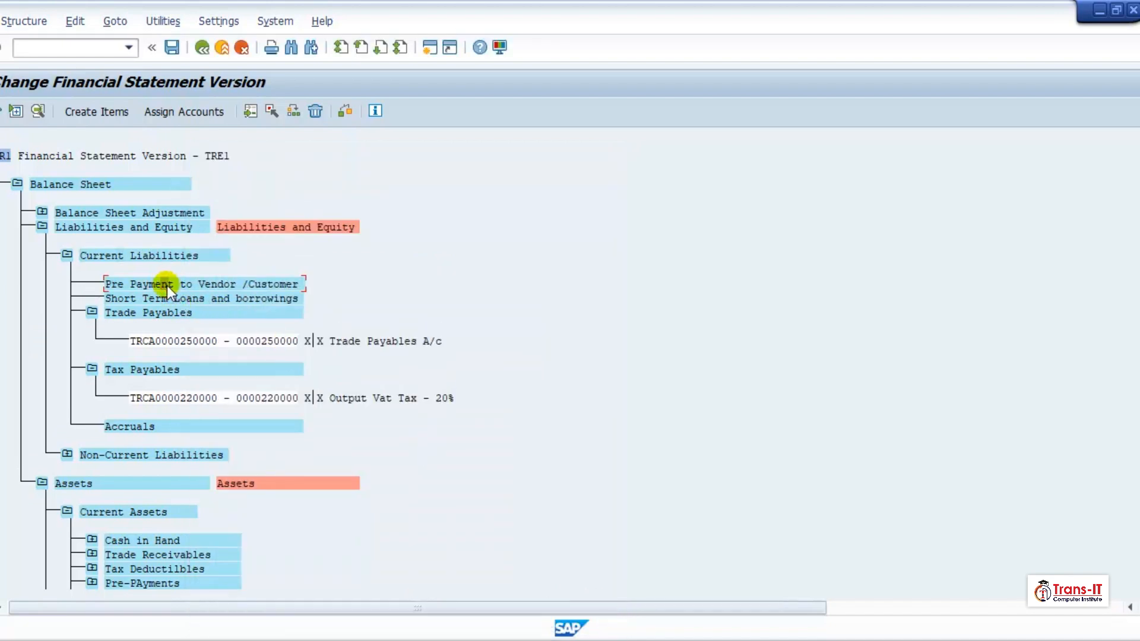
pyautogui.click(173, 113)
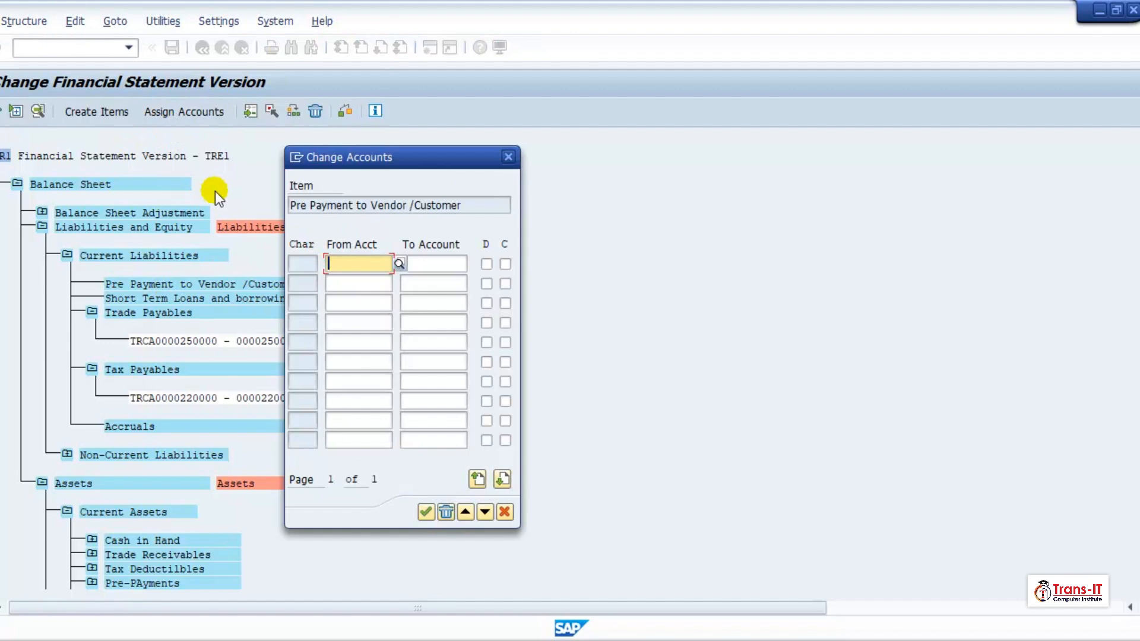
pyautogui.write('2500100')
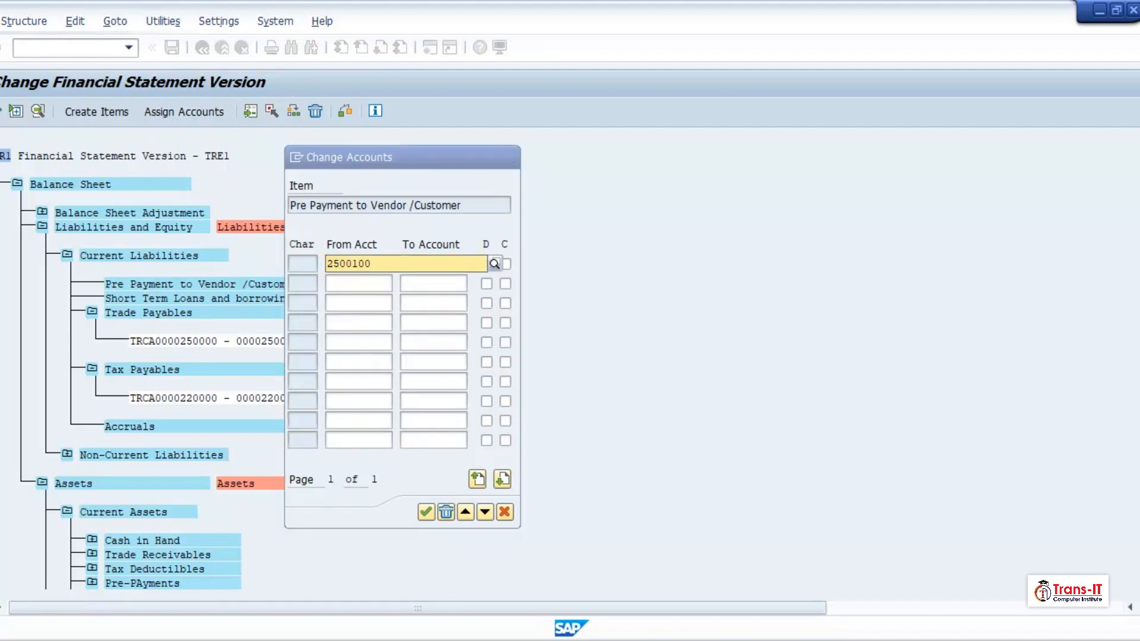
pyautogui.press('BackSpace')
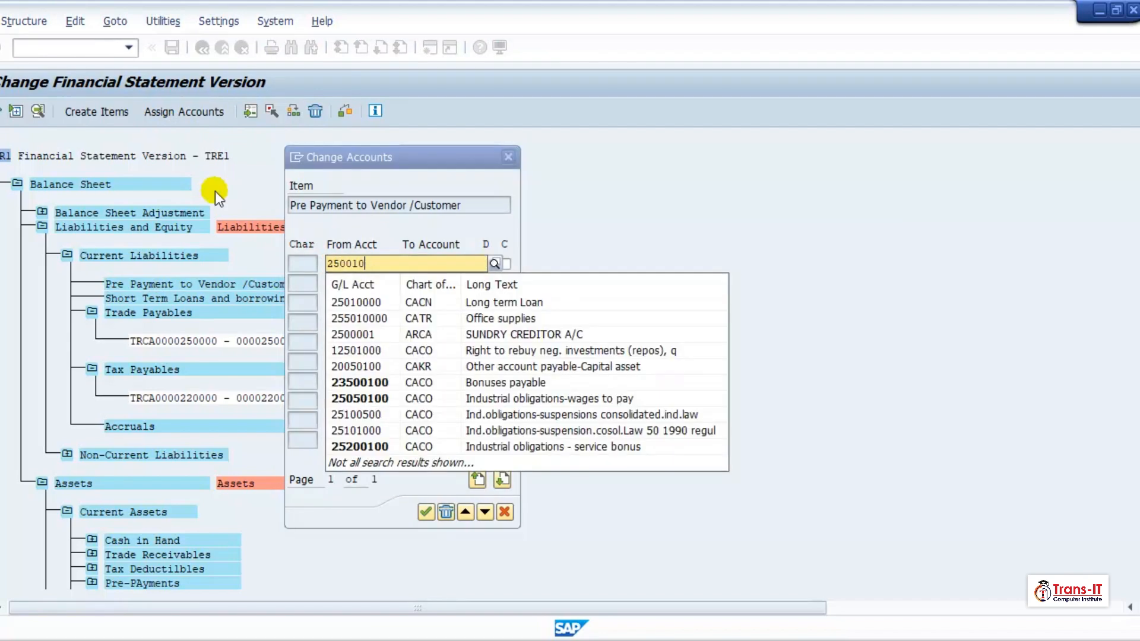
pyautogui.click(582, 223)
pyautogui.click(486, 264)
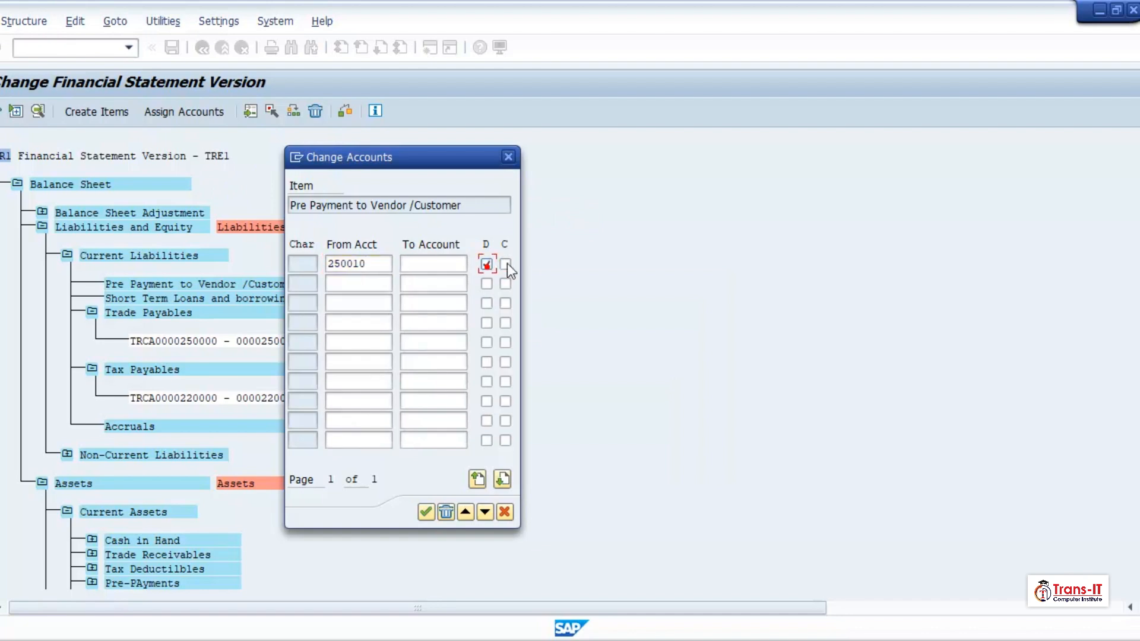
pyautogui.click(505, 264)
# Add account 250020 to Pre Payment to Vendor /Customer for both debit and credit balances, and save the version without activating it
pyautogui.click(360, 283)
pyautogui.write('25')
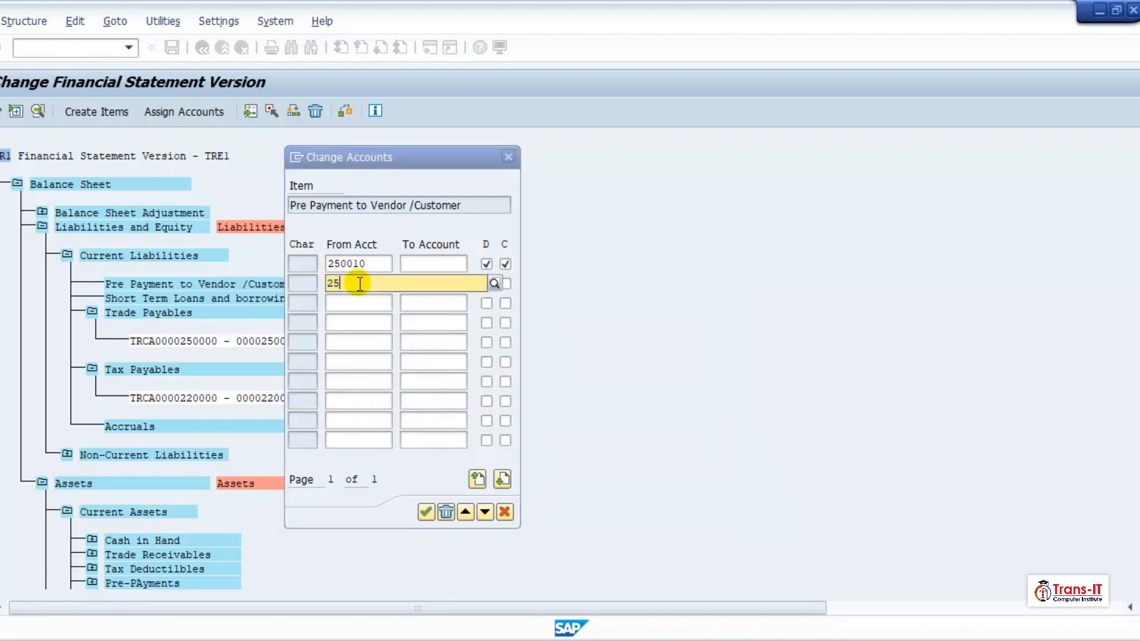
pyautogui.write('0020')
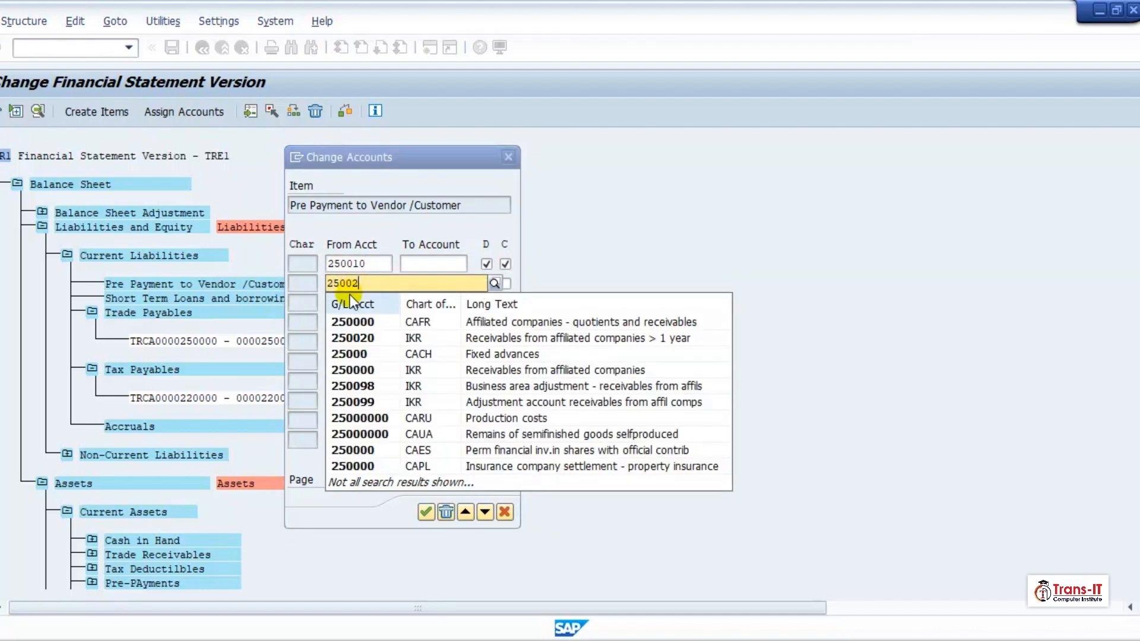
pyautogui.click(549, 262)
pyautogui.click(486, 284)
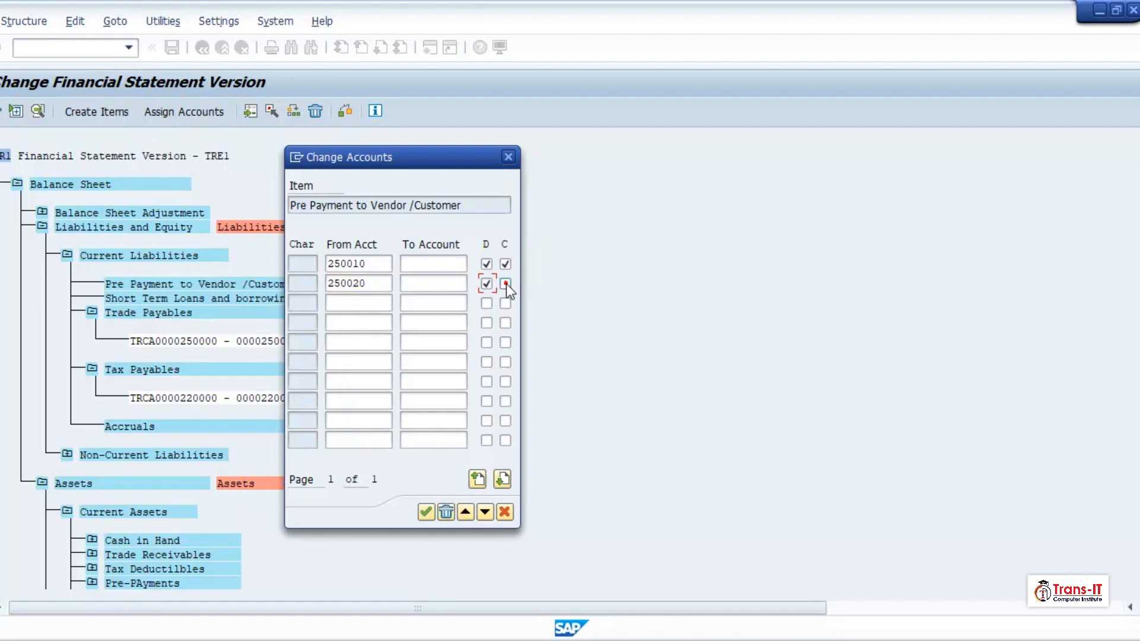
pyautogui.click(506, 284)
pyautogui.click(426, 511)
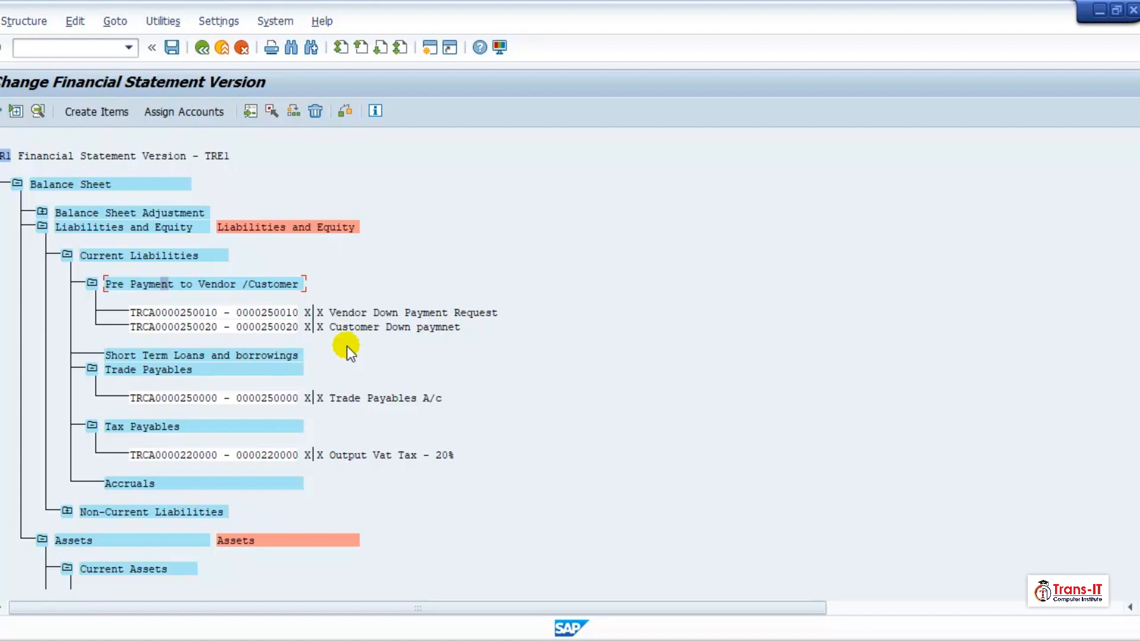
pyautogui.click(172, 48)
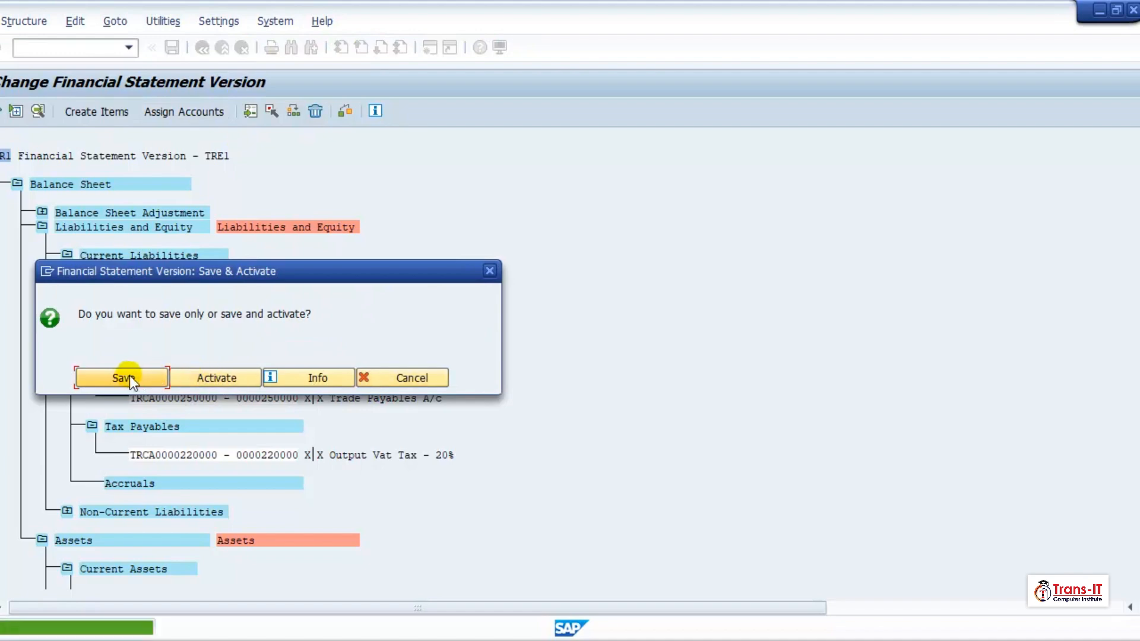
pyautogui.click(129, 376)
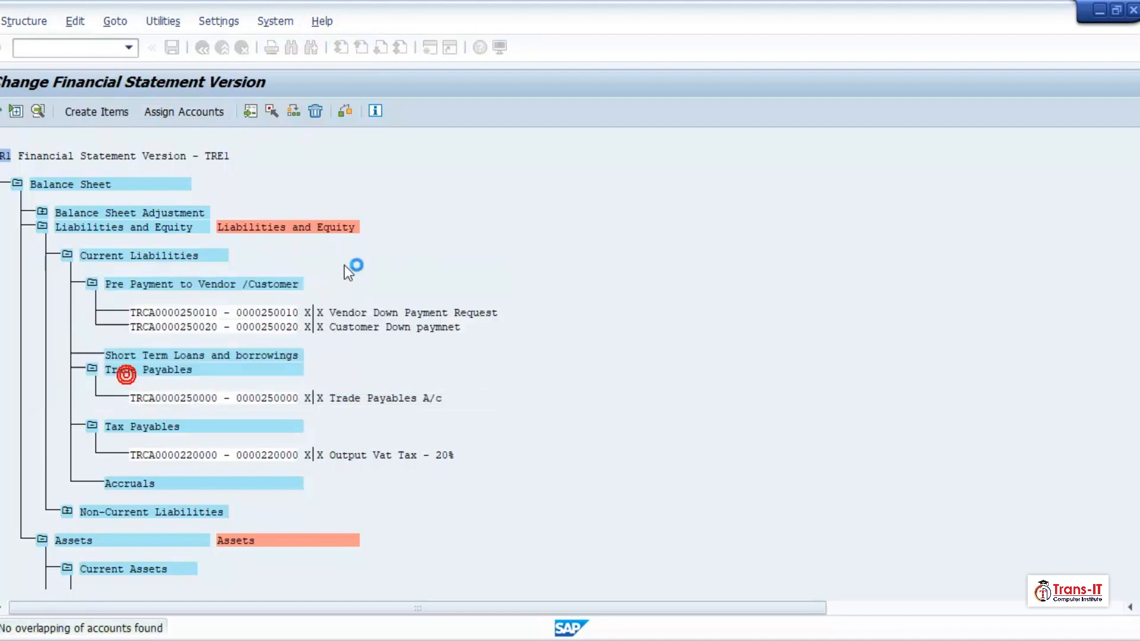
# Set the first End of Group line of the Purchases item under Expenses in Profit & Loss to Purchases
pyautogui.click(92, 284)
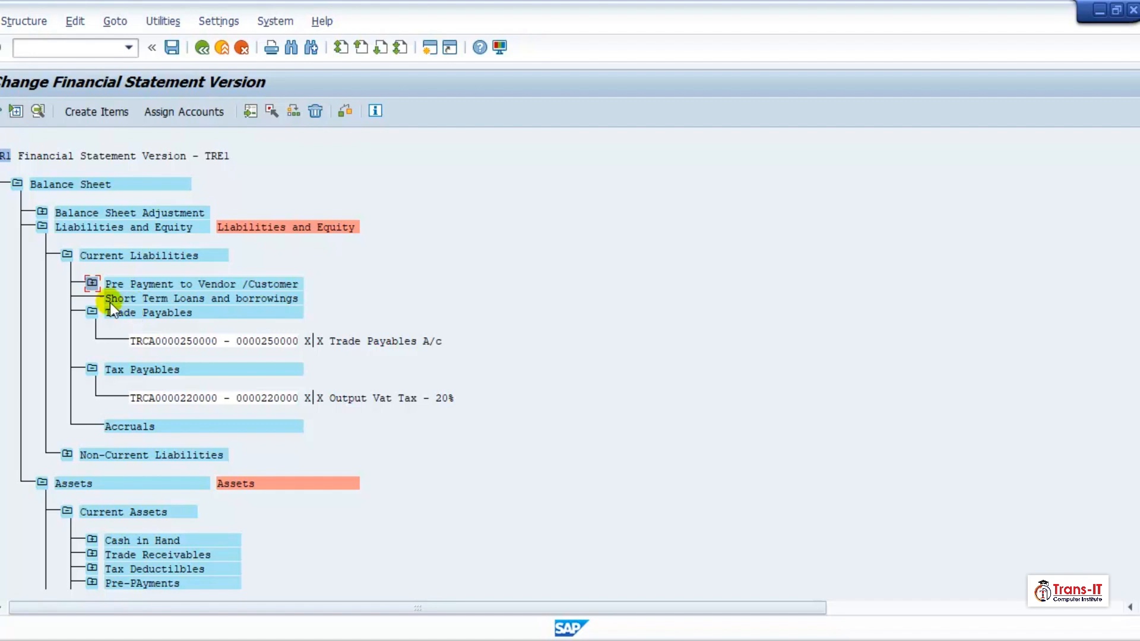
pyautogui.click(43, 226)
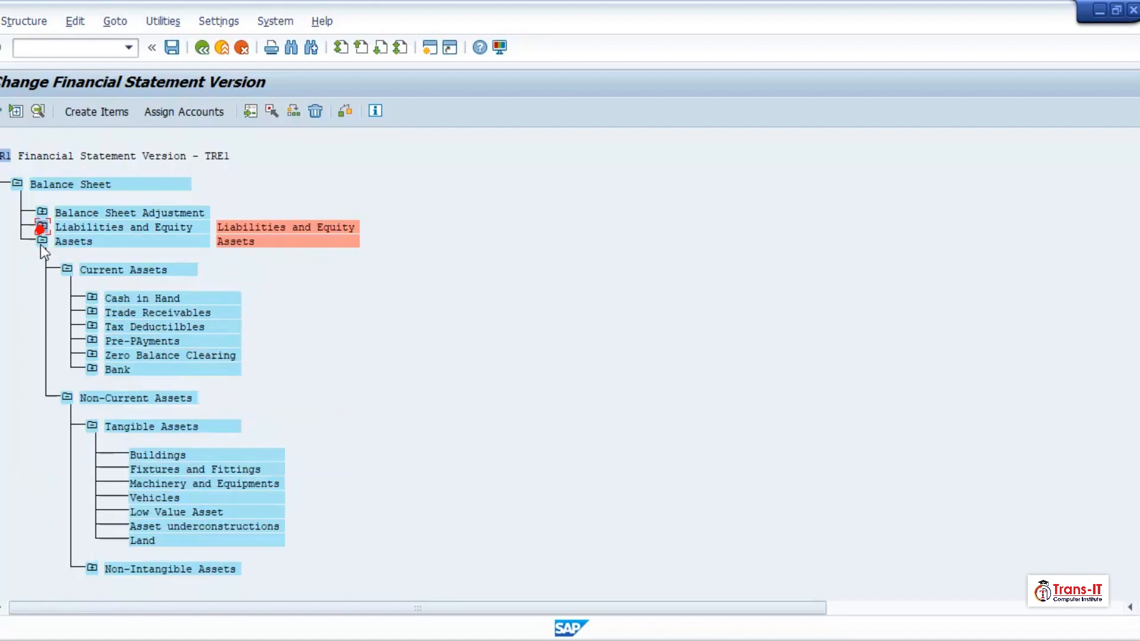
pyautogui.click(67, 268)
pyautogui.click(67, 283)
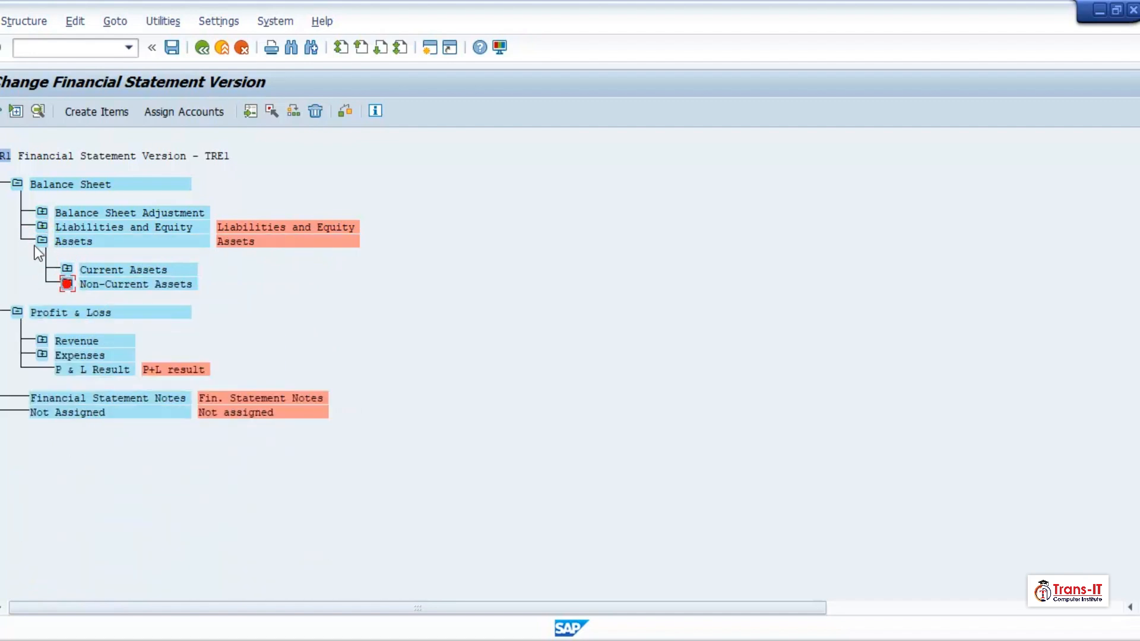
pyautogui.click(43, 241)
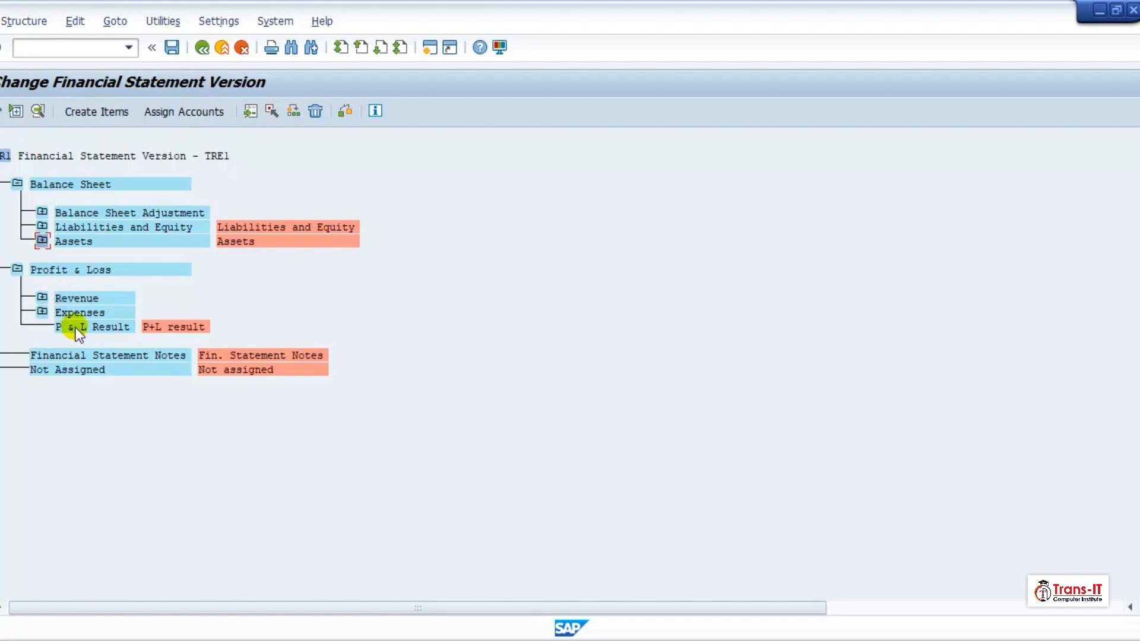
pyautogui.click(43, 312)
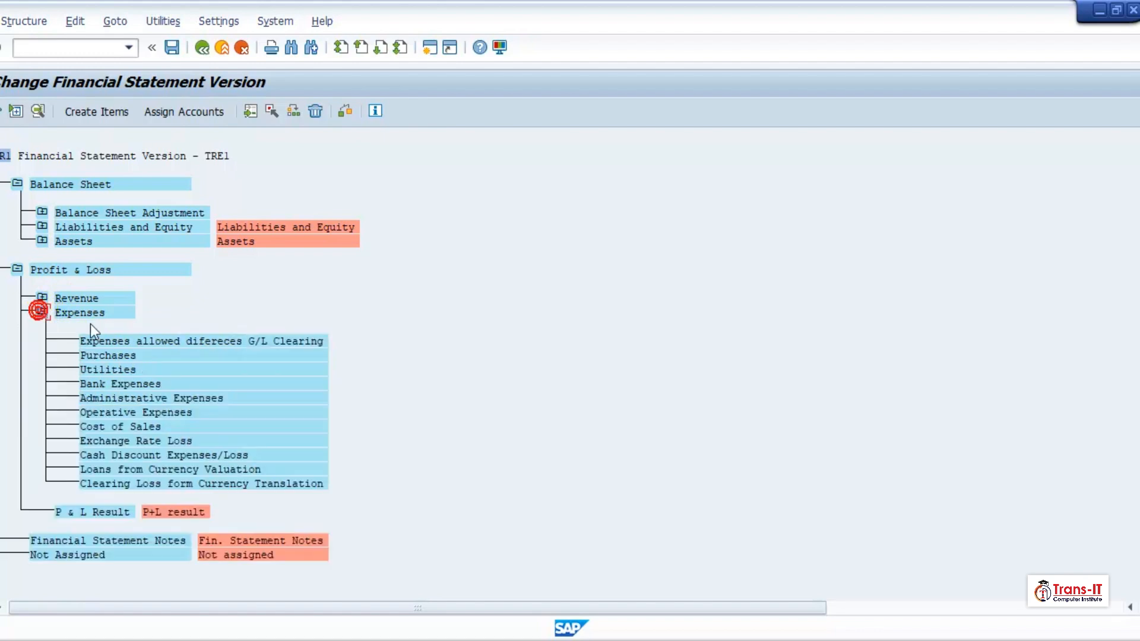
pyautogui.doubleClick(113, 355)
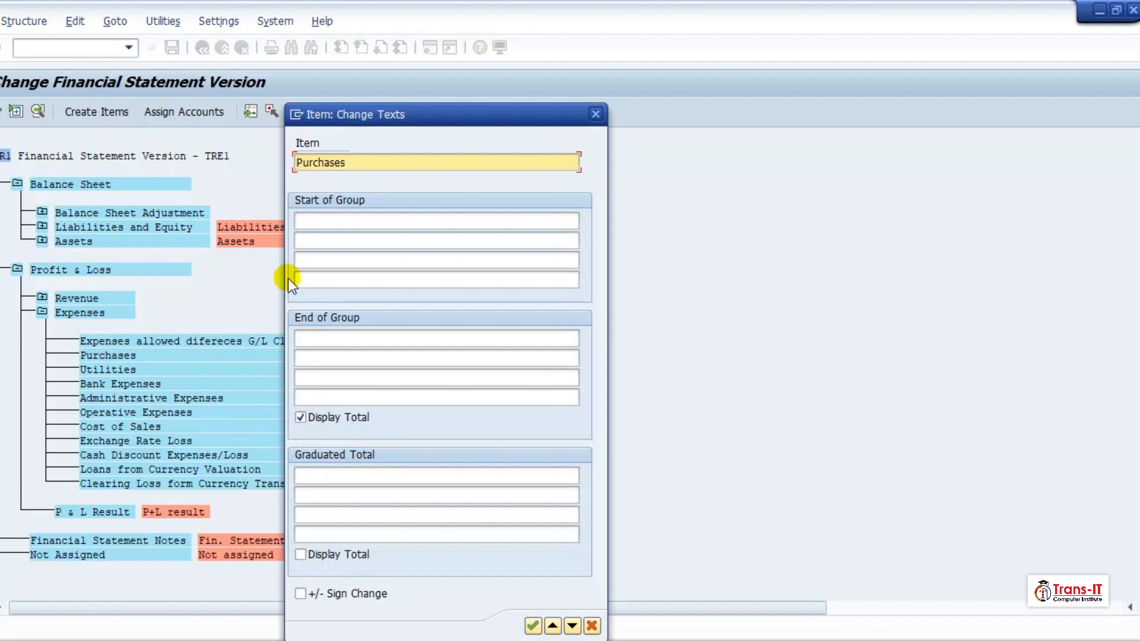
pyautogui.click(327, 338)
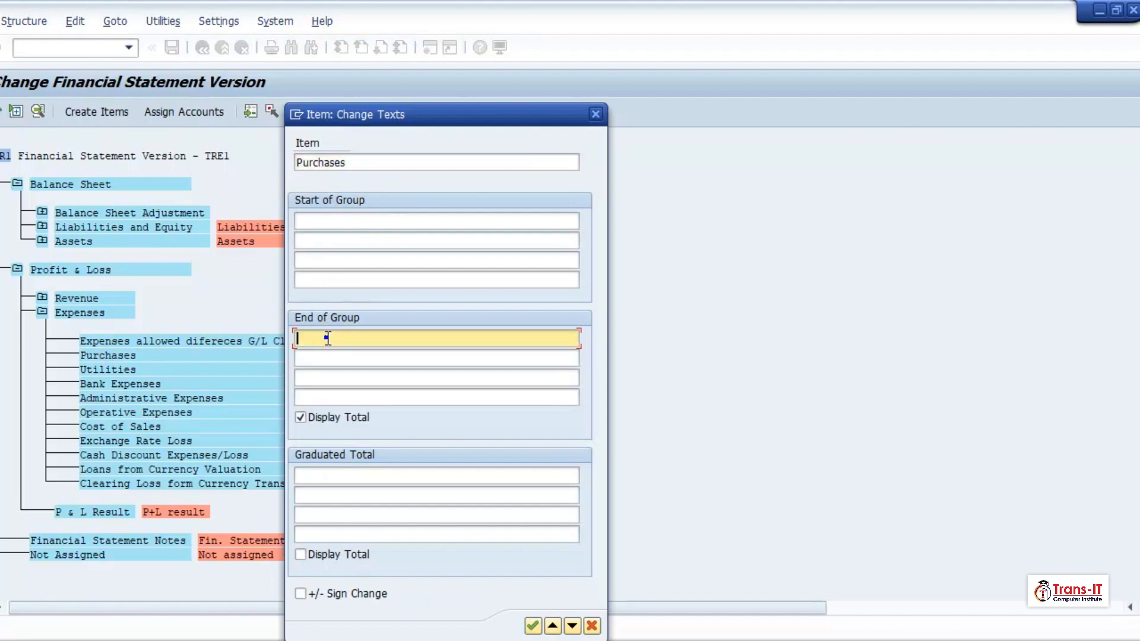
pyautogui.write('Purchases')
pyautogui.click(532, 625)
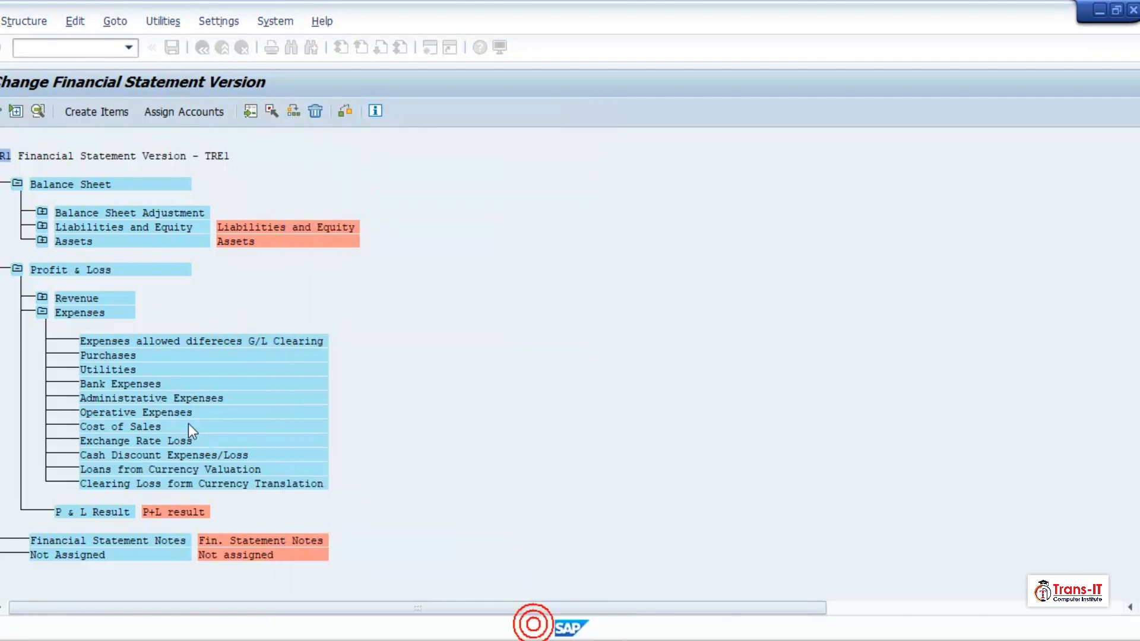
# Set the first End of Group line of the Expenses allowed difereces G/L Clearing item to Expenses allowed difereces G/L
pyautogui.doubleClick(116, 337)
pyautogui.click(485, 168)
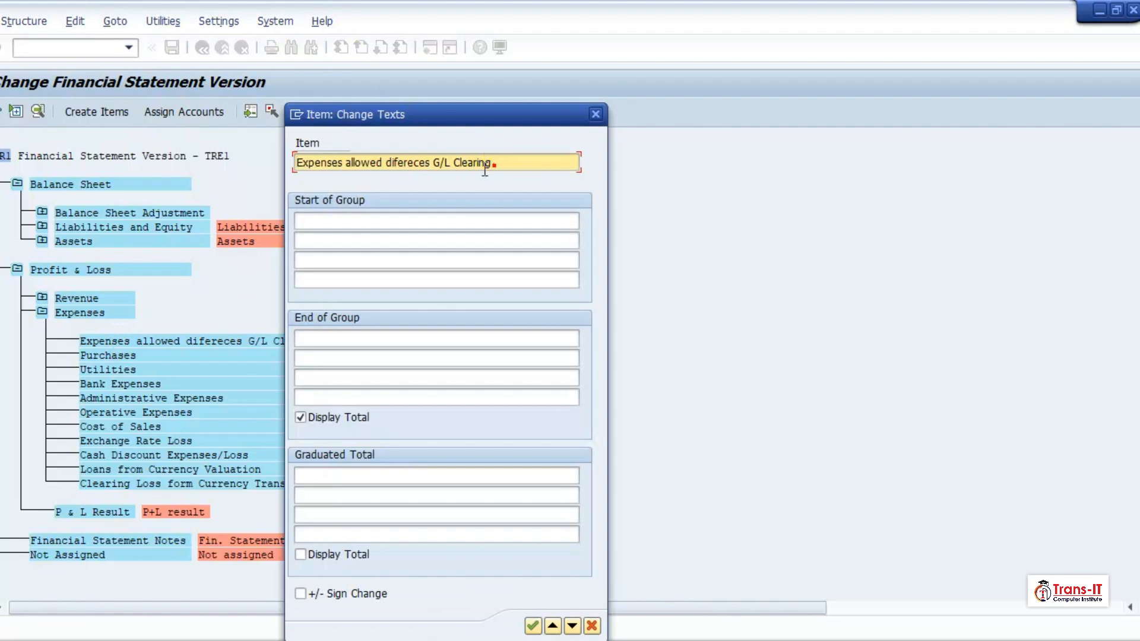
pyautogui.moveTo(491, 166); pyautogui.dragTo(284, 140)
pyautogui.click(310, 338)
pyautogui.write('Item Expenses allowed difereces G/L')
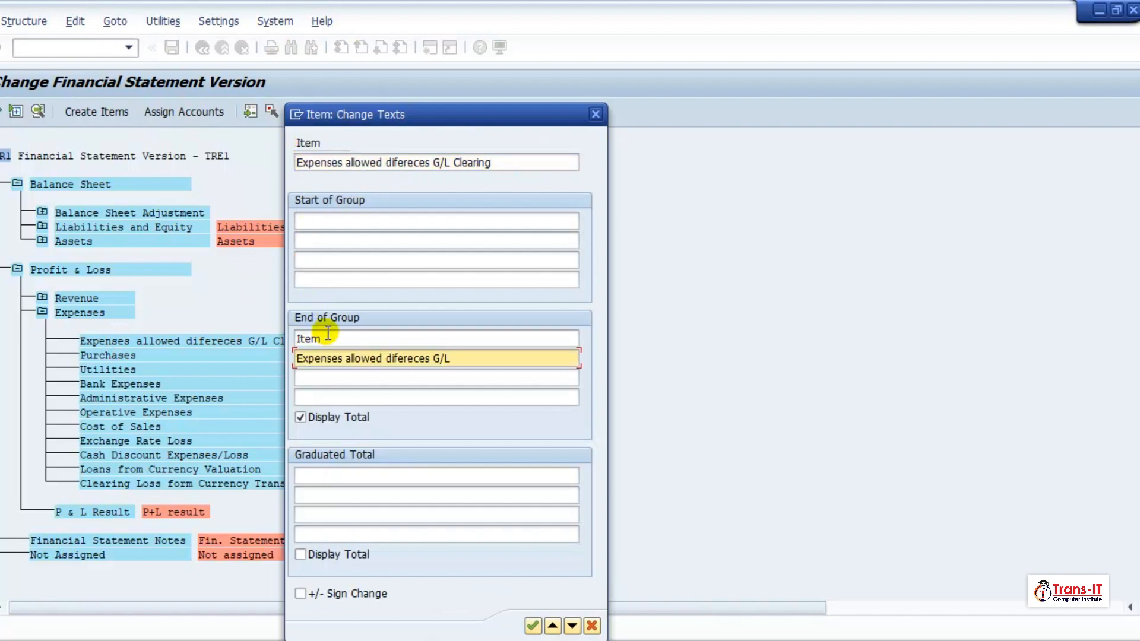
pyautogui.click(325, 337)
pyautogui.press('BackSpace')
pyautogui.press('BackSpace')
pyautogui.press('BackSpace')
pyautogui.press('BackSpace')
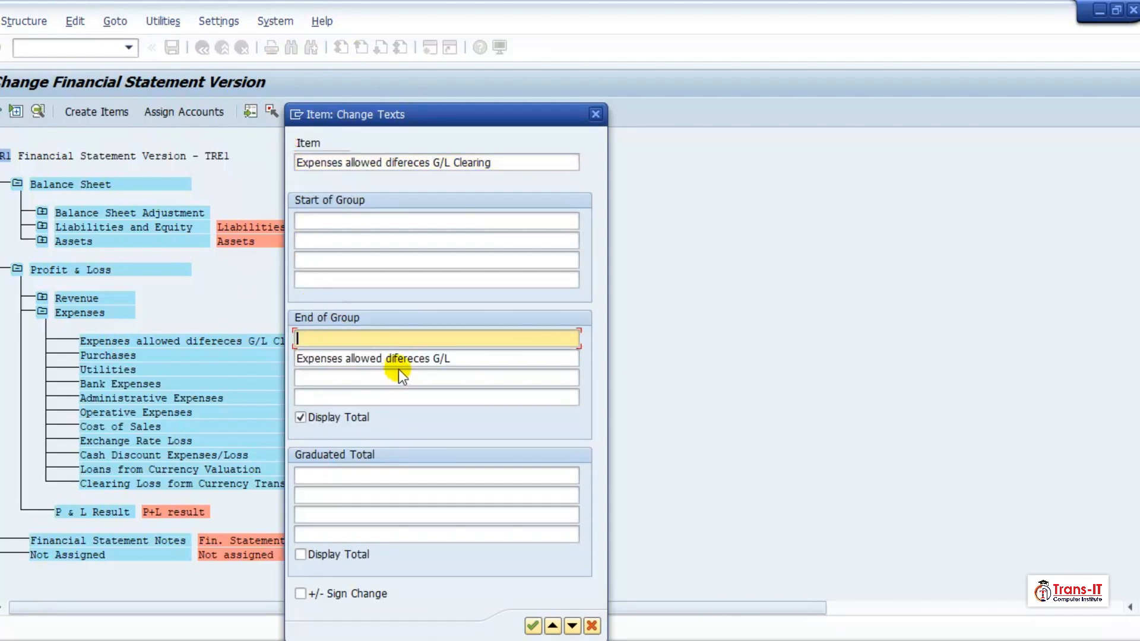
pyautogui.click(451, 308)
pyautogui.moveTo(466, 359); pyautogui.dragTo(286, 354)
pyautogui.hotkey('ctrl', 'c')
pyautogui.click(306, 339)
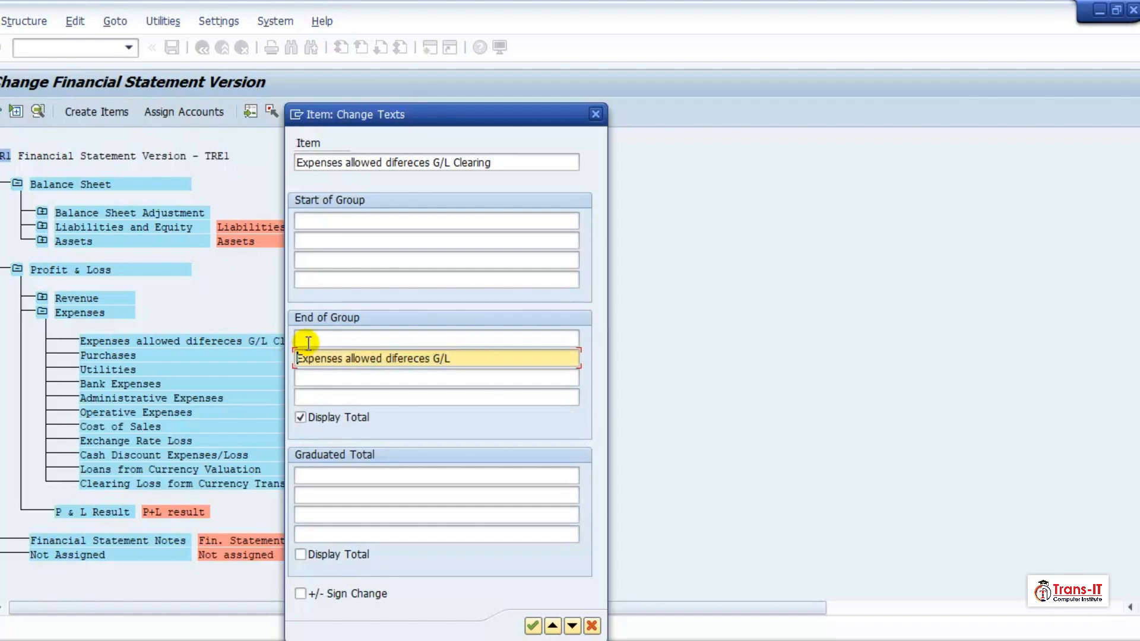
pyautogui.hotkey('ctrl', 'v')
# Clear the second End of Group line of the Expenses allowed difereces G/L Clearing item and accept its texts
pyautogui.click(451, 358)
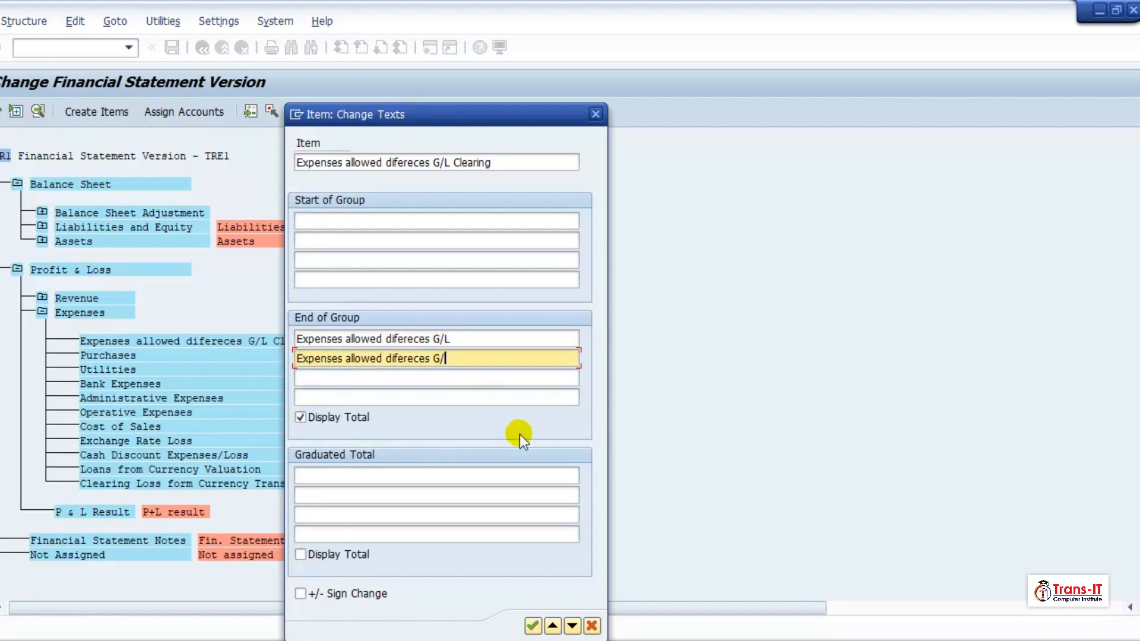
pyautogui.press('BackSpace')
pyautogui.press('BackSpace')
pyautogui.press('BackSpace')
pyautogui.press('BackSpace')
pyautogui.press('BackSpace')
pyautogui.press('BackSpace')
pyautogui.press('BackSpace')
pyautogui.press('BackSpace')
pyautogui.press('BackSpace')
pyautogui.press('BackSpace')
pyautogui.press('BackSpace')
pyautogui.press('BackSpace')
pyautogui.press('BackSpace')
pyautogui.press('BackSpace')
pyautogui.press('BackSpace')
pyautogui.press('BackSpace')
pyautogui.press('BackSpace')
pyautogui.press('BackSpace')
pyautogui.press('BackSpace')
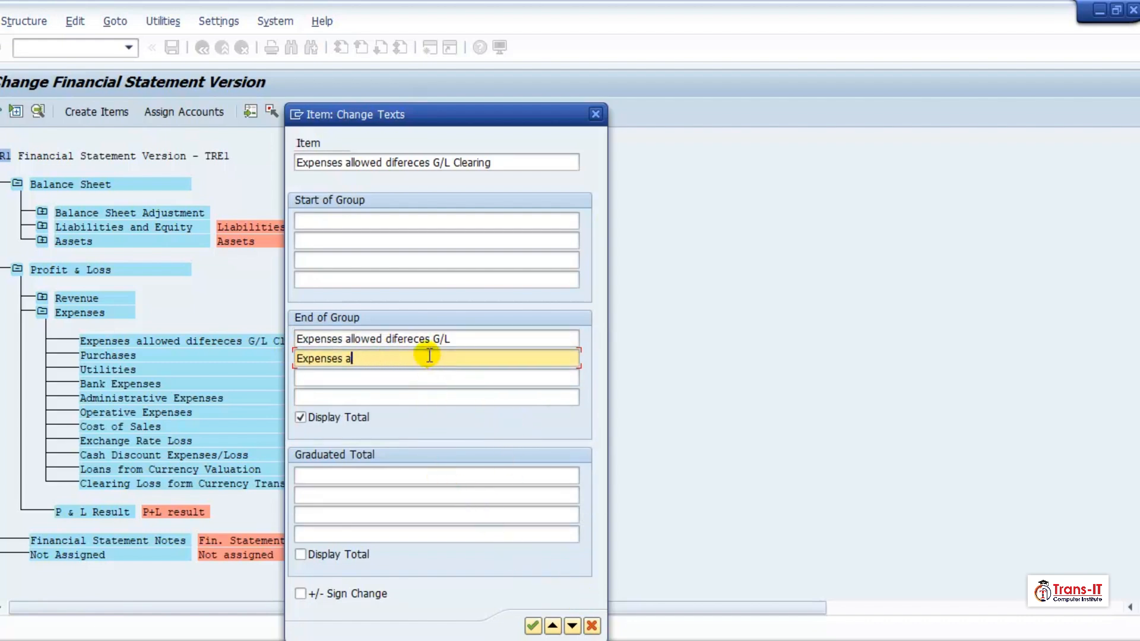
pyautogui.press('BackSpace')
pyautogui.press('BackSpace')
pyautogui.press('BackSpace')
pyautogui.press('BackSpace')
pyautogui.press('BackSpace')
pyautogui.press('BackSpace')
pyautogui.press('BackSpace')
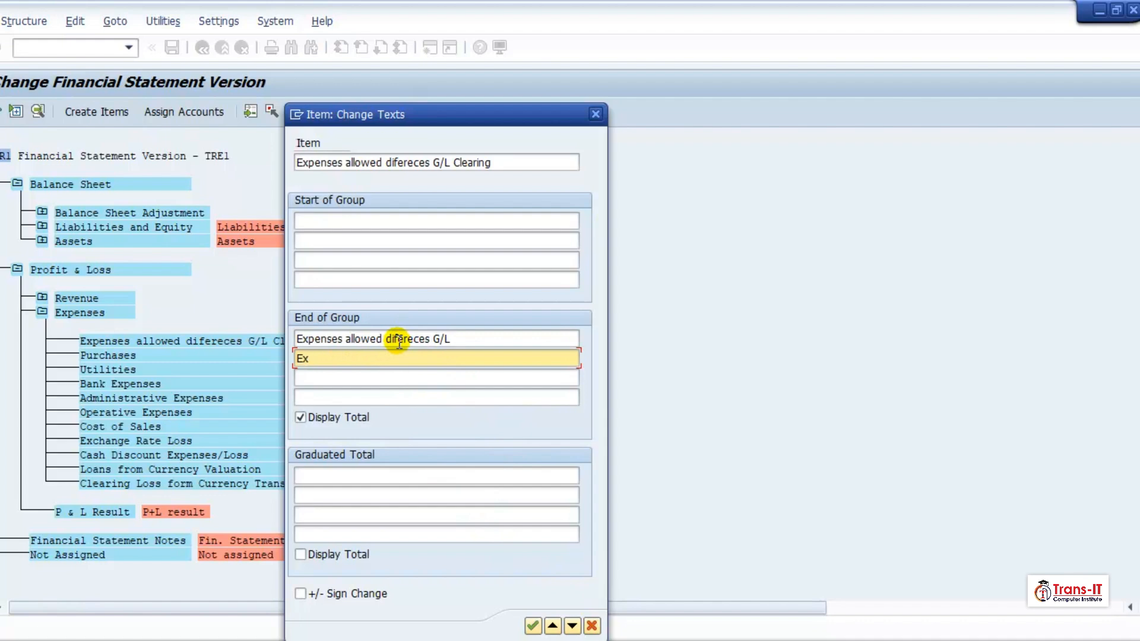
pyautogui.press('BackSpace')
pyautogui.press('BackSpace')
pyautogui.click(533, 626)
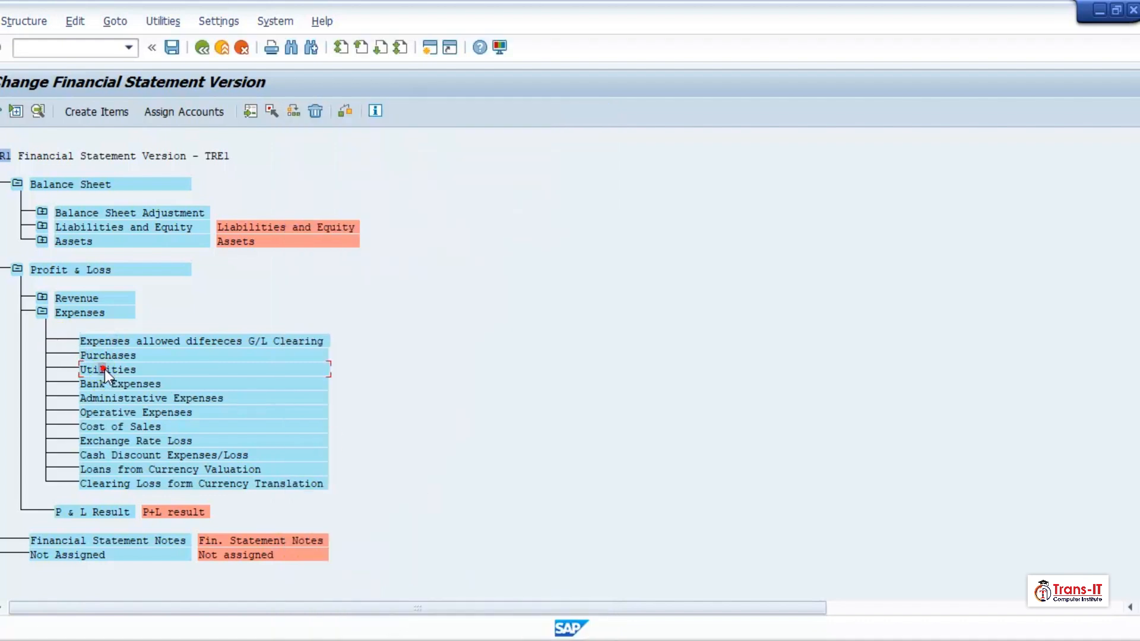
# Copy the name of the Utilities item into its first End of Group line
pyautogui.doubleClick(104, 369)
pyautogui.moveTo(368, 160); pyautogui.dragTo(287, 150)
pyautogui.click(322, 304)
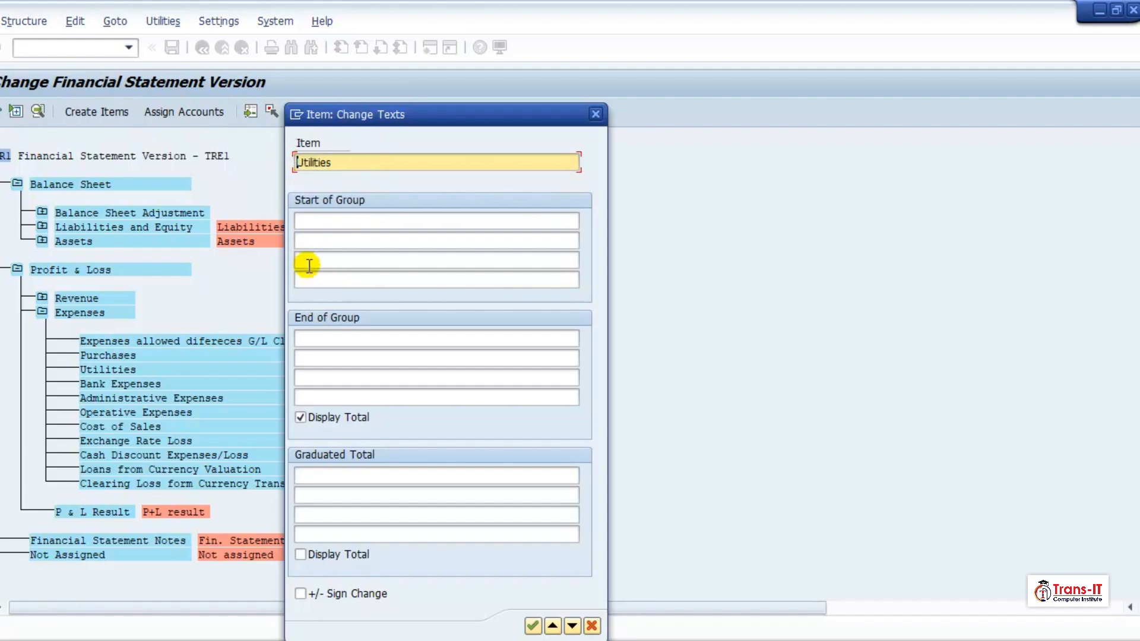
pyautogui.click(310, 338)
pyautogui.hotkey('ctrl', 'v')
pyautogui.click(532, 626)
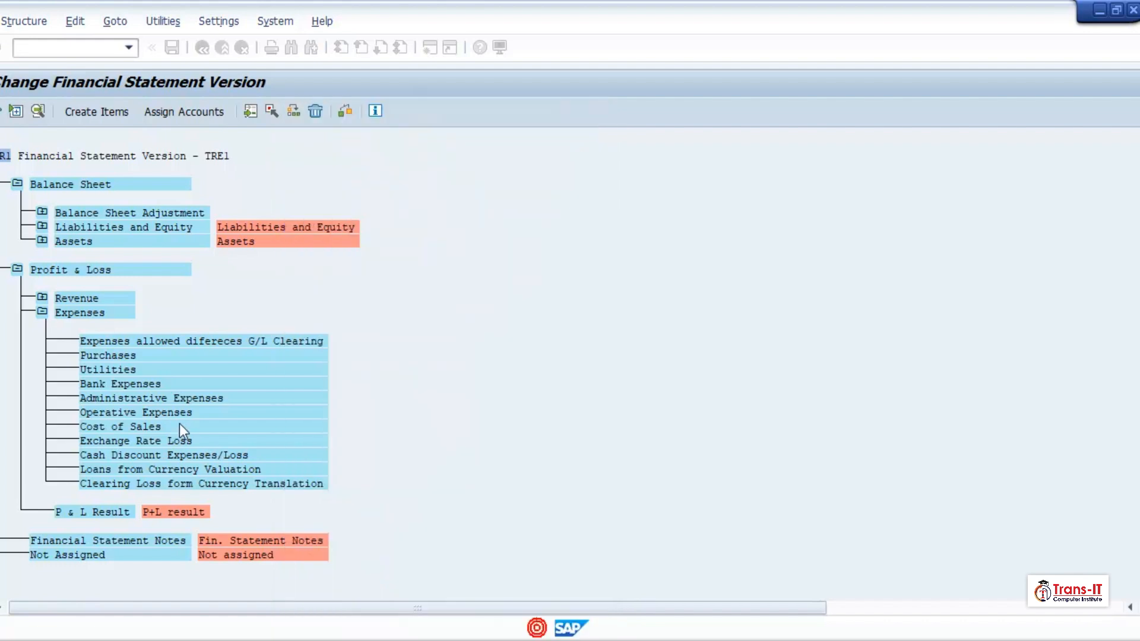
# Copy the name of the Bank Expenses item into its first End of Group line
pyautogui.doubleClick(105, 384)
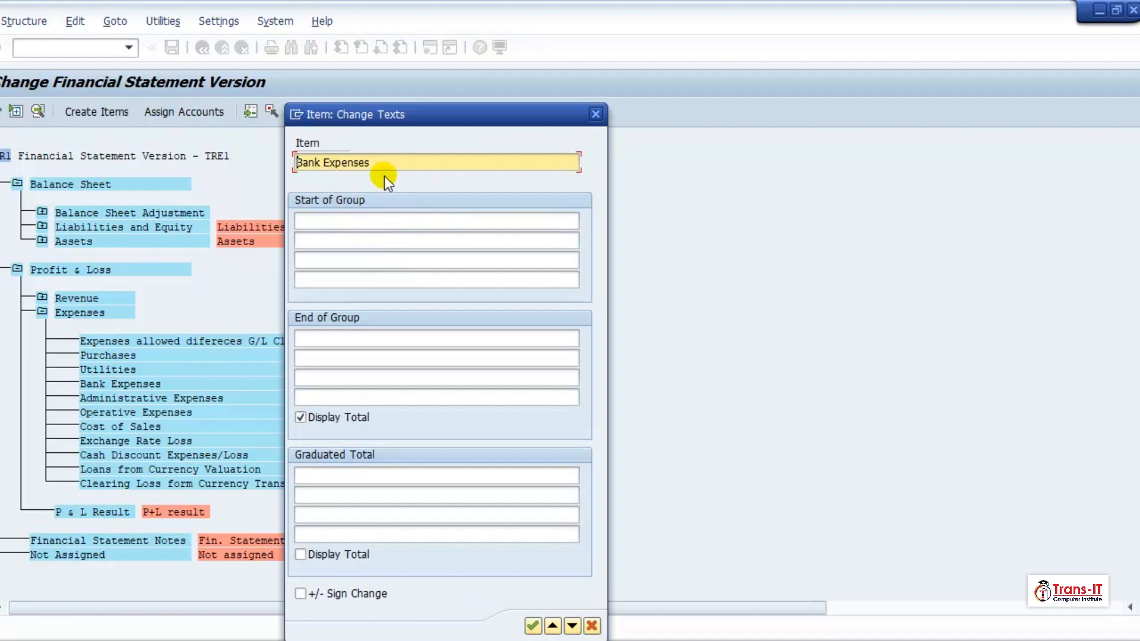
pyautogui.moveTo(375, 163); pyautogui.dragTo(294, 161)
pyautogui.hotkey('ctrl', 'c')
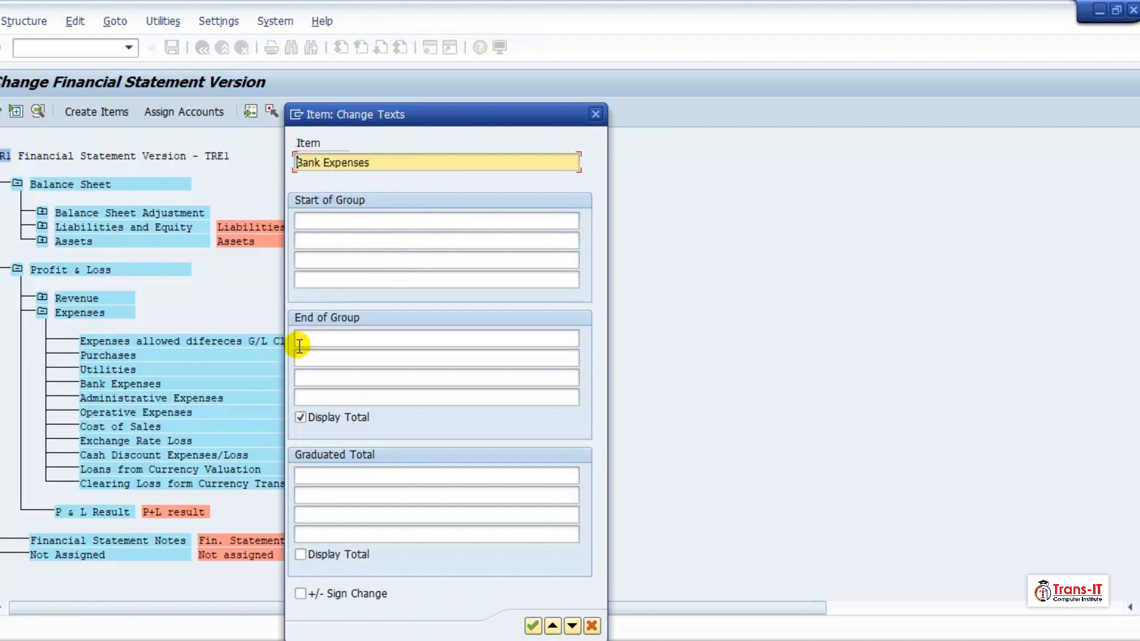
pyautogui.click(310, 340)
pyautogui.hotkey('ctrl', 'v')
pyautogui.click(533, 626)
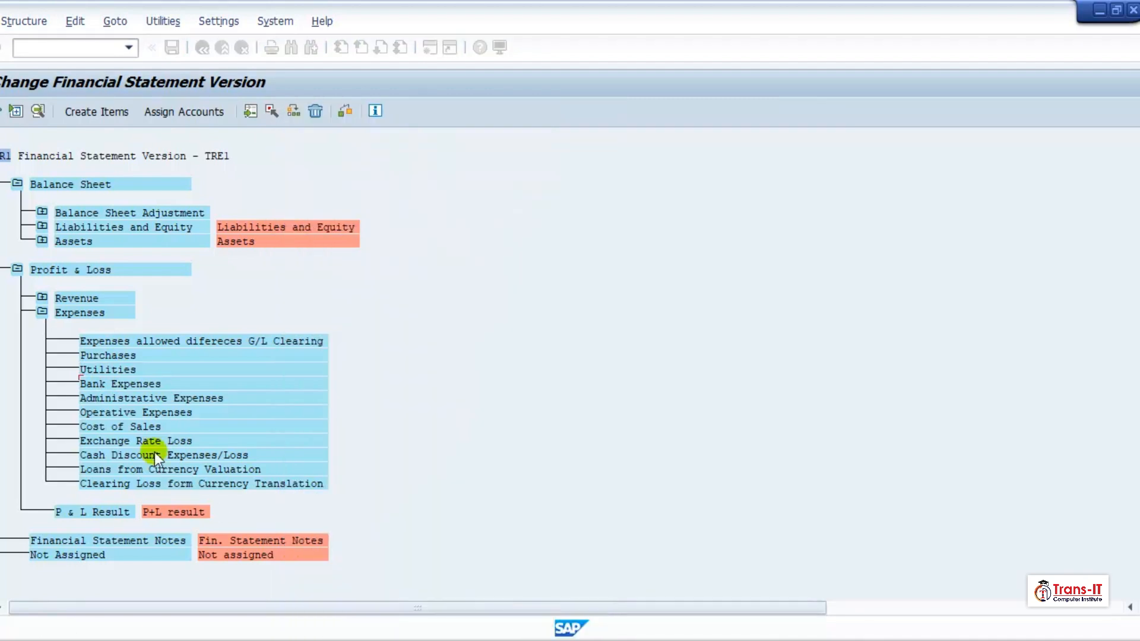
# Copy the name of the Administrative Expenses item into its first End of Group line
pyautogui.doubleClick(136, 397)
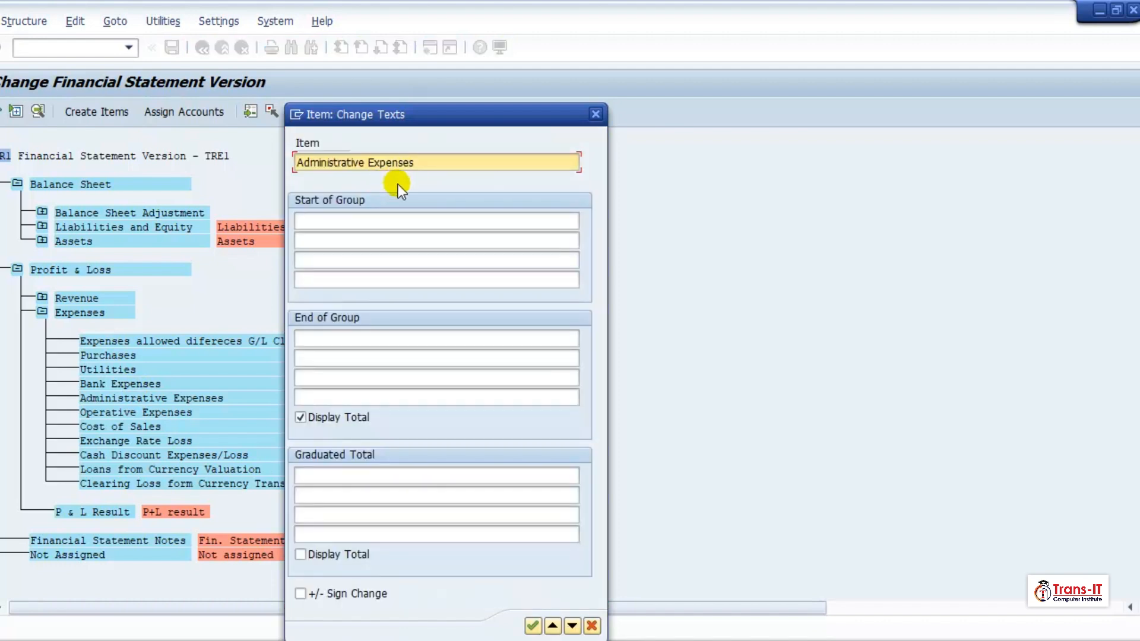
pyautogui.doubleClick(421, 167)
pyautogui.hotkey('ctrl', 'c')
pyautogui.click(302, 337)
pyautogui.hotkey('ctrl', 'v')
pyautogui.click(532, 625)
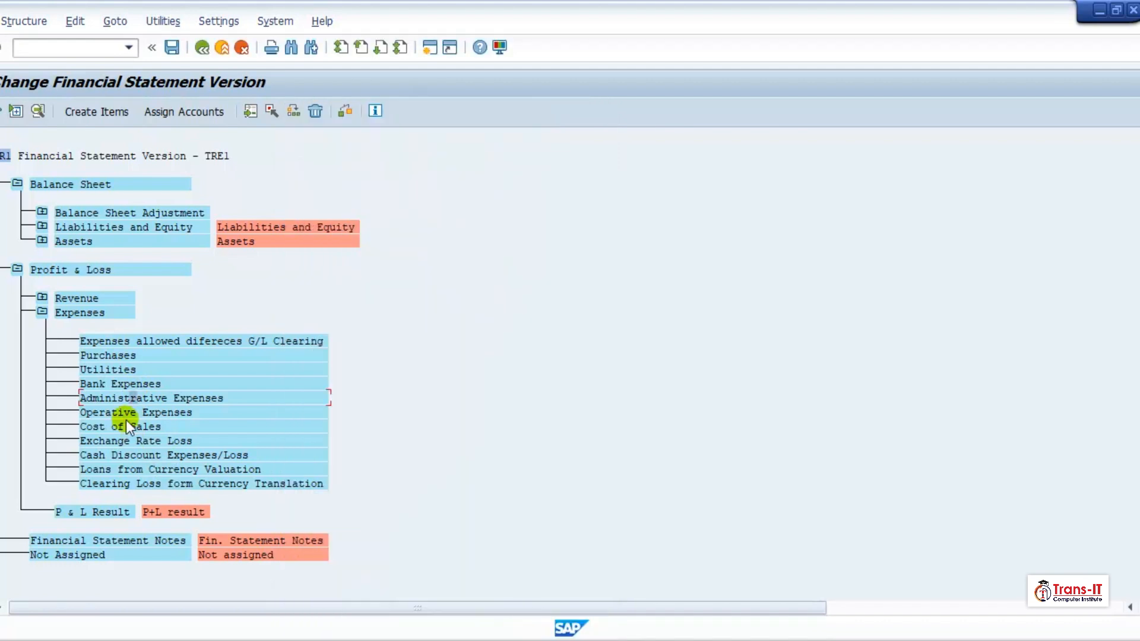
# Set the first End of Group line of the Operative Expenses item to Operative Expenses
pyautogui.doubleClick(122, 405)
pyautogui.doubleClick(428, 163)
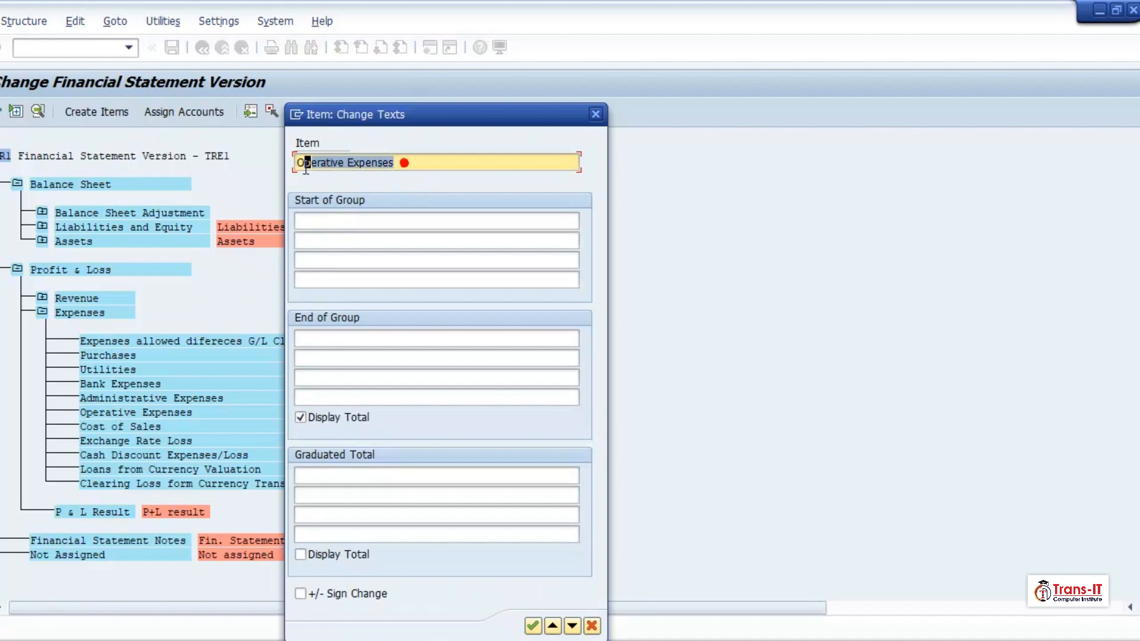
pyautogui.click(305, 339)
pyautogui.hotkey('ctrl', 'v')
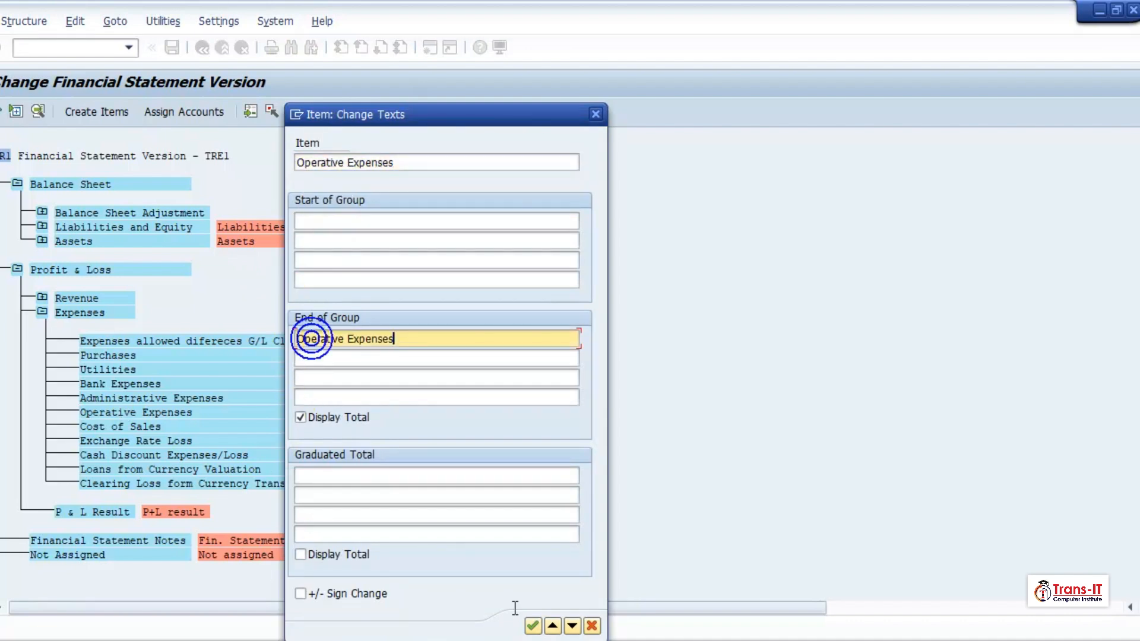
pyautogui.click(531, 625)
# Copy the name of the Cost of Sales item into its first End of Group line
pyautogui.doubleClick(123, 425)
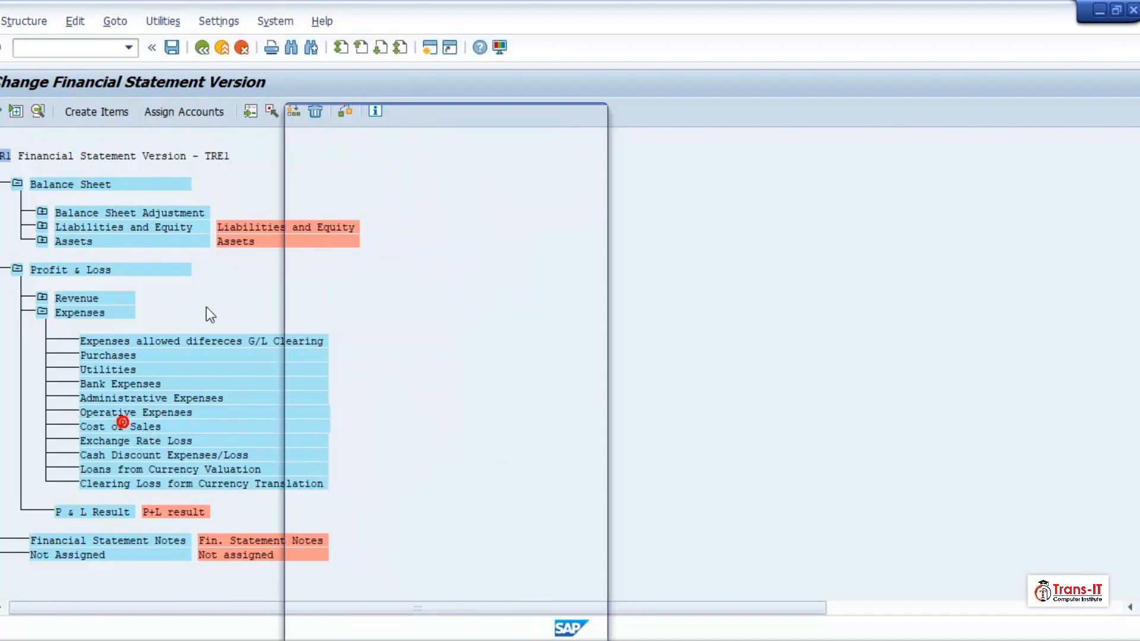
pyautogui.doubleClick(385, 170)
pyautogui.hotkey('ctrl', 'c')
pyautogui.click(290, 226)
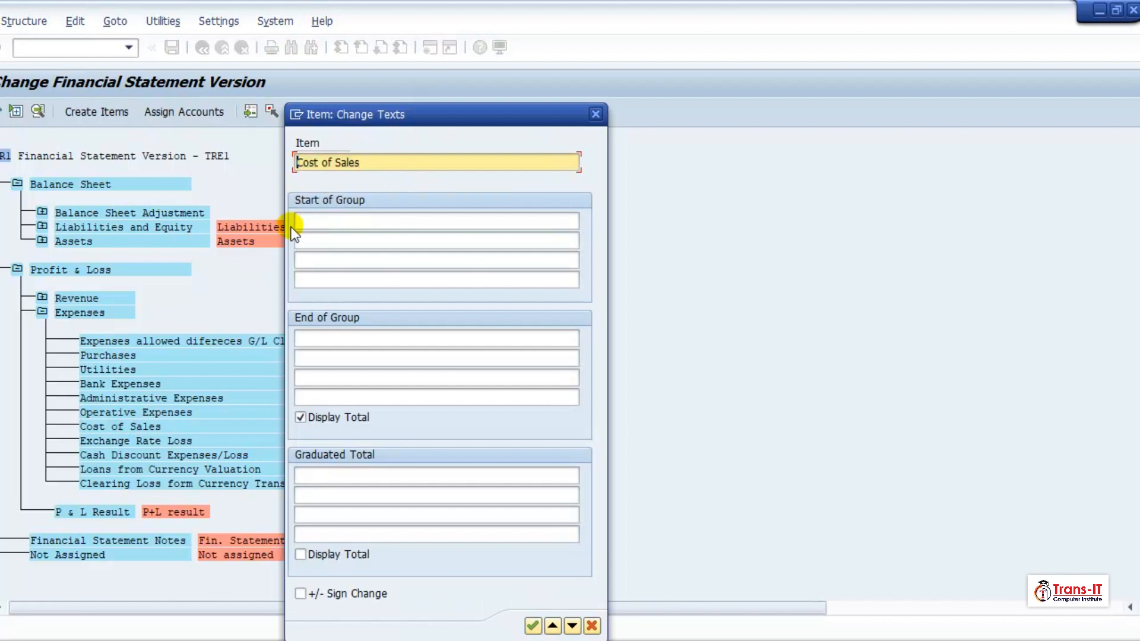
pyautogui.hotkey('ctrl', 'v')
pyautogui.click(532, 625)
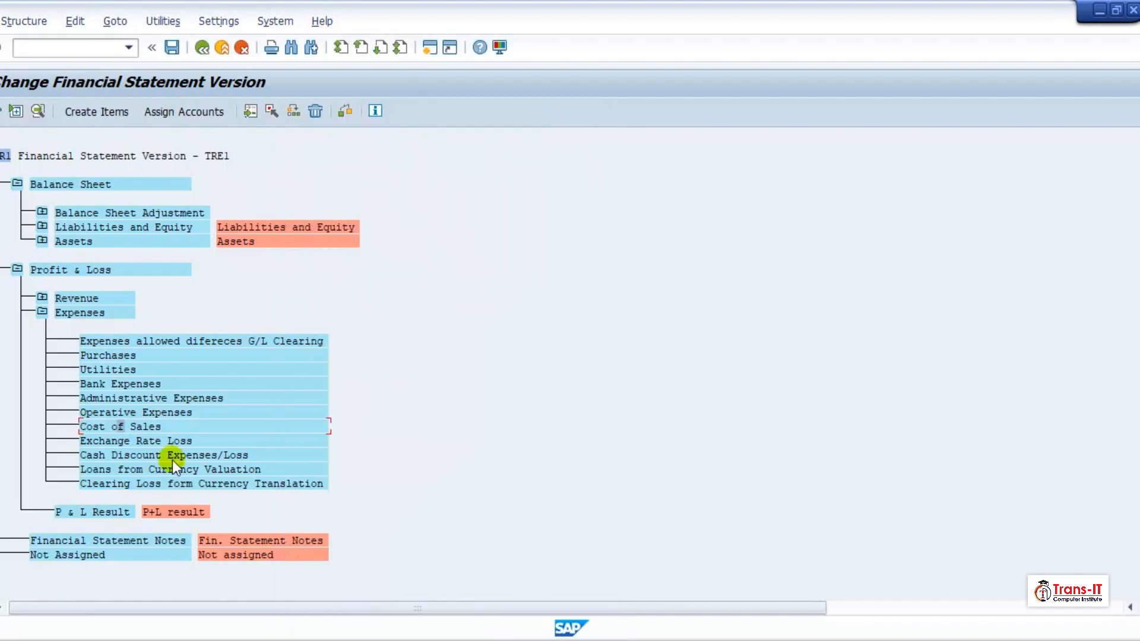
# Copy the name of the Exchange Rate Loss item into its first End of Group line
pyautogui.doubleClick(160, 442)
pyautogui.moveTo(411, 167); pyautogui.dragTo(296, 165)
pyautogui.hotkey('ctrl', 'c')
pyautogui.click(300, 340)
pyautogui.hotkey('ctrl', 'v')
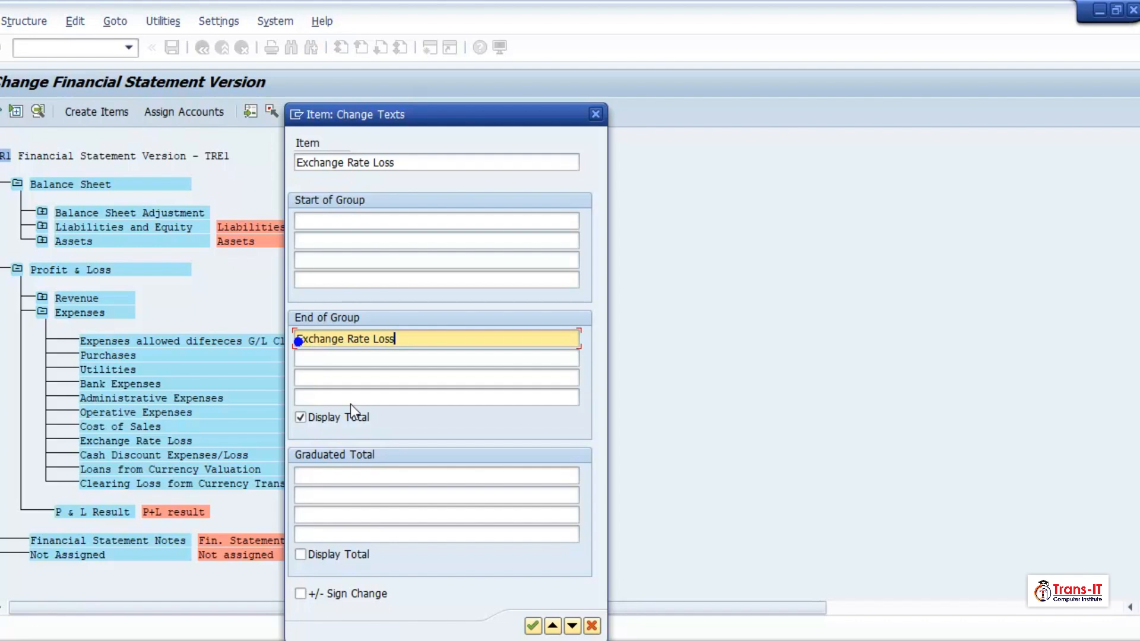
pyautogui.click(532, 626)
# Copy the name of the Cash Discount Expenses/Loss item into its first End of Group line
pyautogui.doubleClick(156, 456)
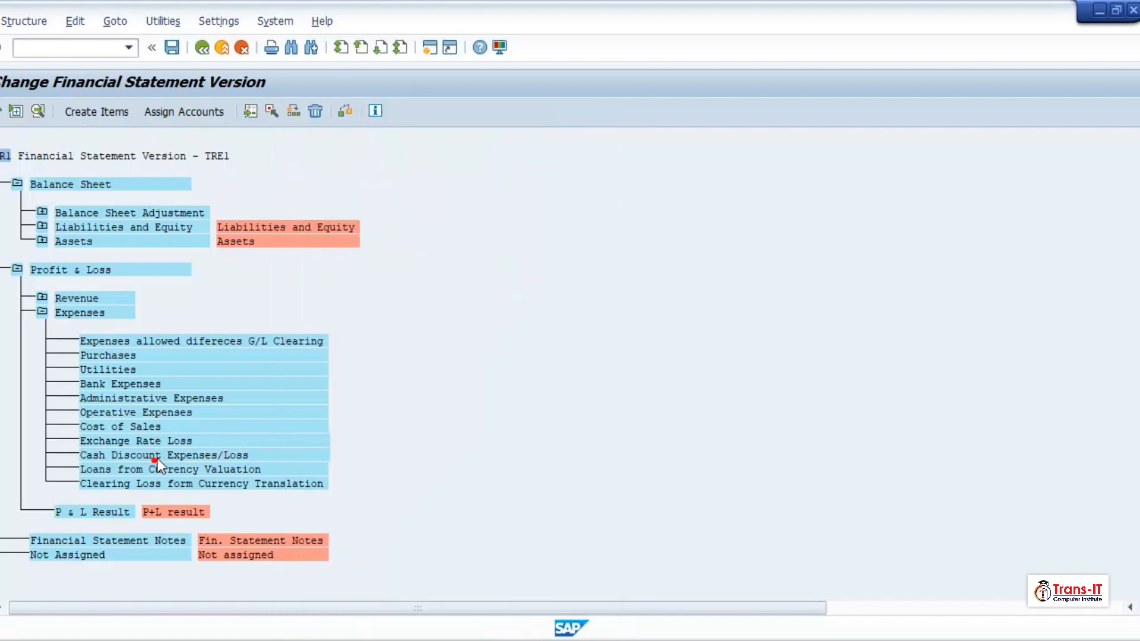
pyautogui.moveTo(440, 164); pyautogui.dragTo(295, 163)
pyautogui.hotkey('ctrl', 'c')
pyautogui.click(335, 337)
pyautogui.hotkey('ctrl', 'v')
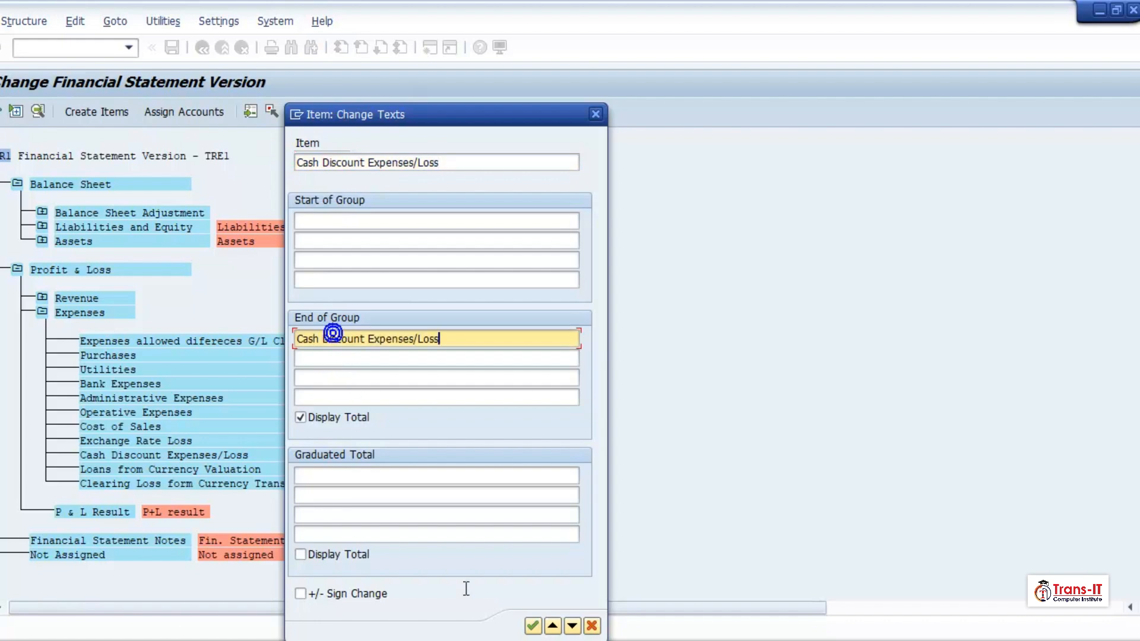
pyautogui.click(533, 626)
# Copy the name of the Loans from Currency Valuation item into its first End of Group line
pyautogui.doubleClick(156, 470)
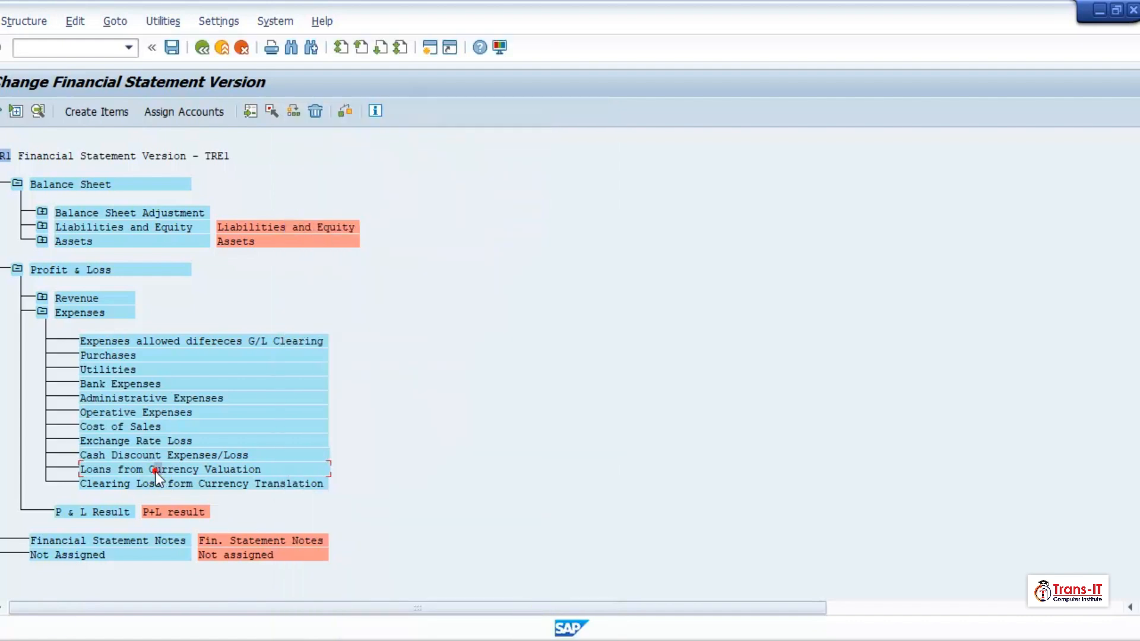
pyautogui.moveTo(451, 165); pyautogui.dragTo(295, 163)
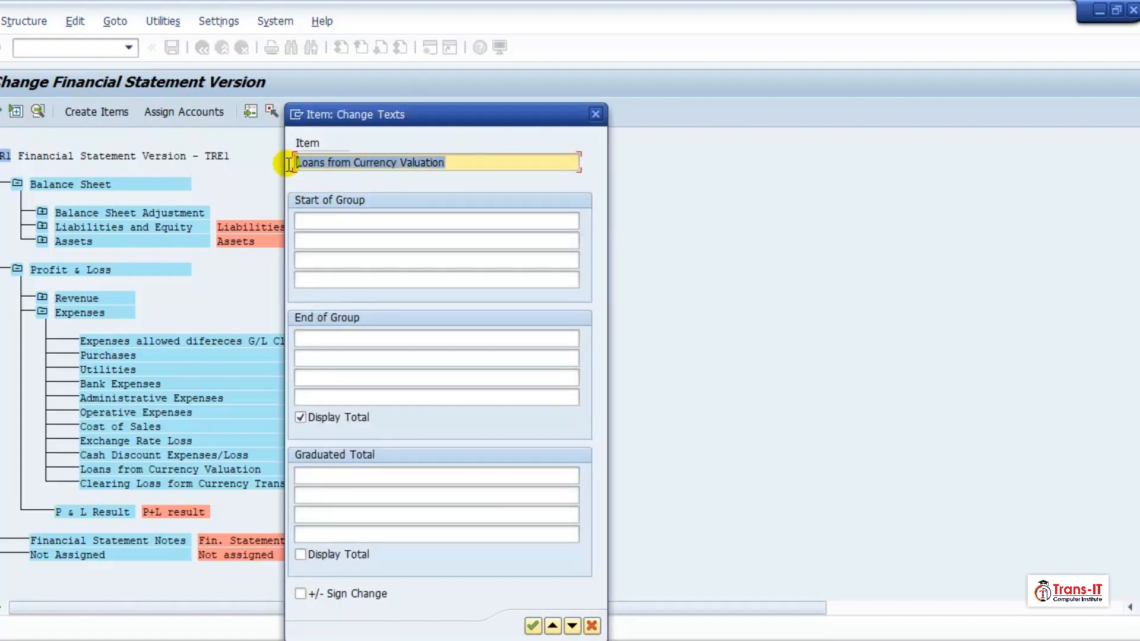
pyautogui.hotkey('ctrl', 'c')
pyautogui.click(315, 337)
pyautogui.hotkey('ctrl', 'v')
pyautogui.click(532, 625)
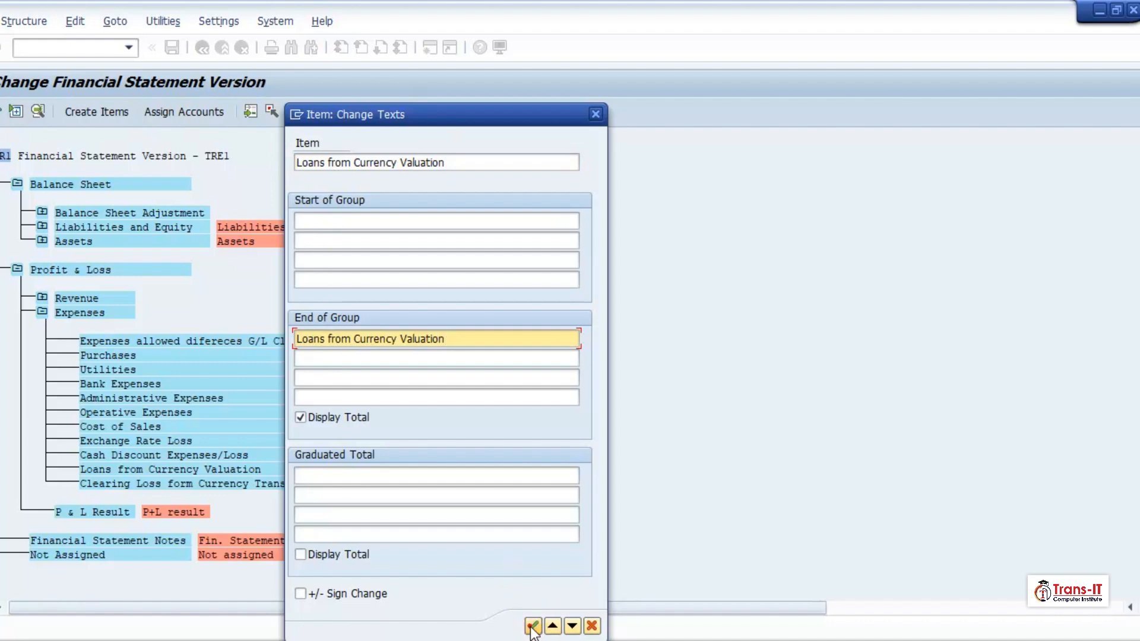
# Copy the name of the Clearing Loss form Currency Translation item into its first End of Group line
pyautogui.doubleClick(120, 482)
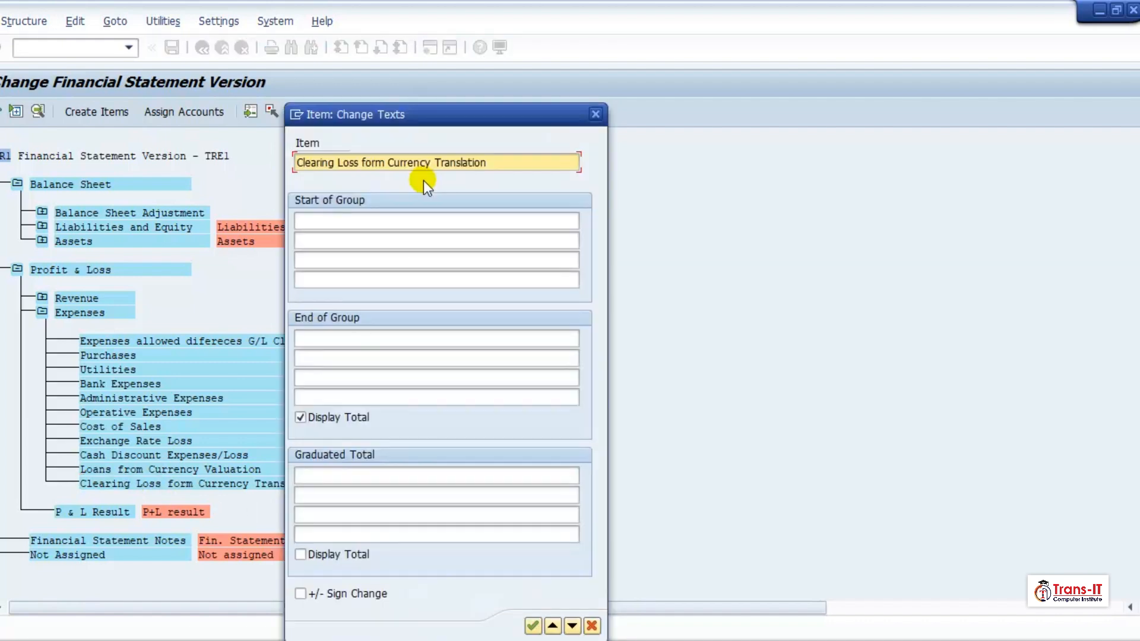
pyautogui.moveTo(494, 162); pyautogui.dragTo(286, 160)
pyautogui.hotkey('ctrl', 'c')
pyautogui.click(330, 341)
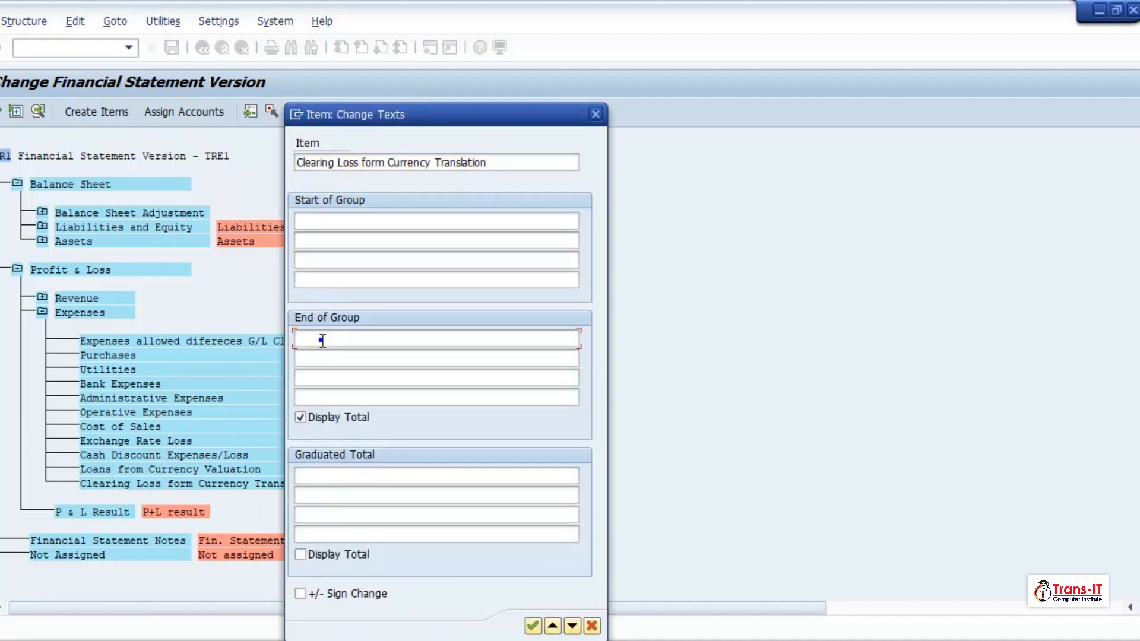
pyautogui.hotkey('ctrl', 'v')
pyautogui.click(533, 626)
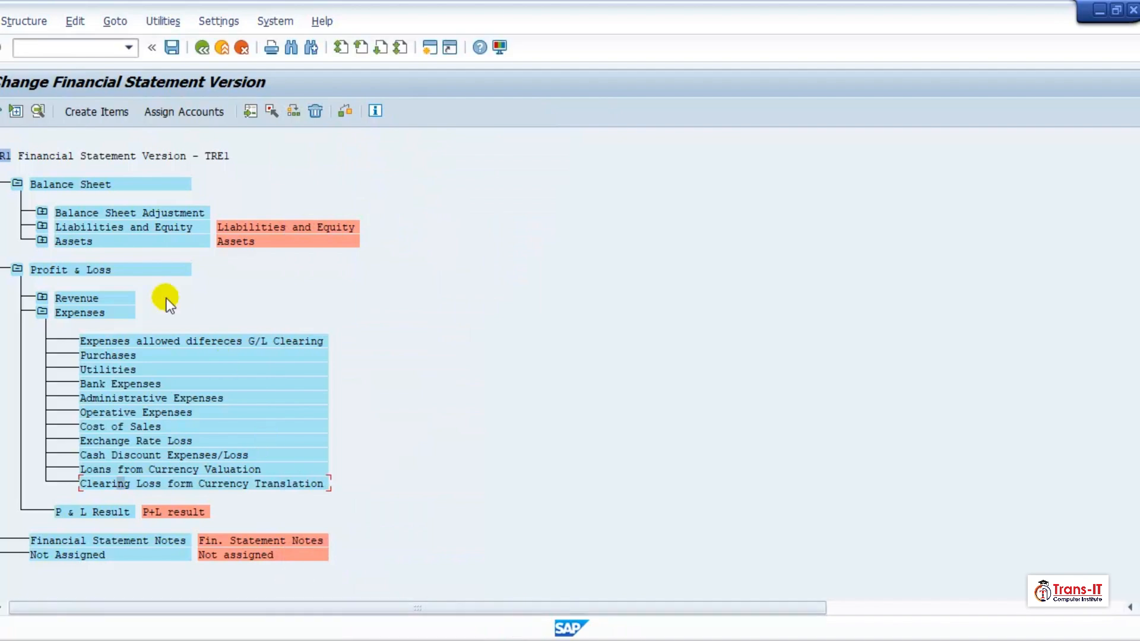
# Check the group texts of the Purchases item under Expenses and close them without changes
pyautogui.doubleClick(119, 357)
pyautogui.click(596, 113)
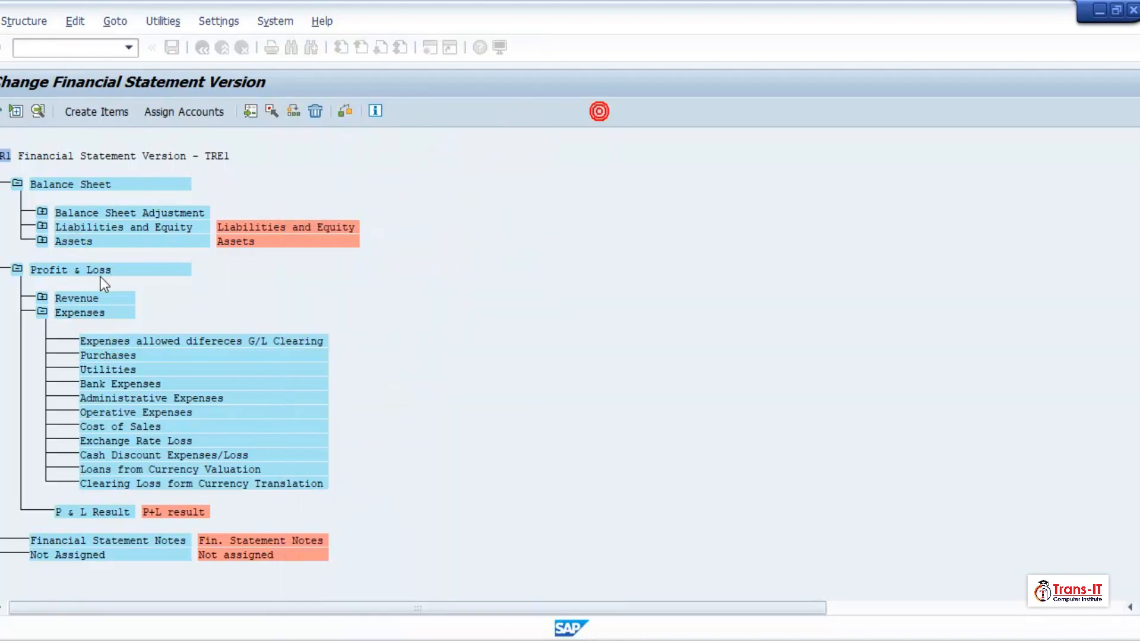
# Assign G/L account 500000 to the Purchases item under Expenses, flagged for both debit and credit balances
pyautogui.click(198, 111)
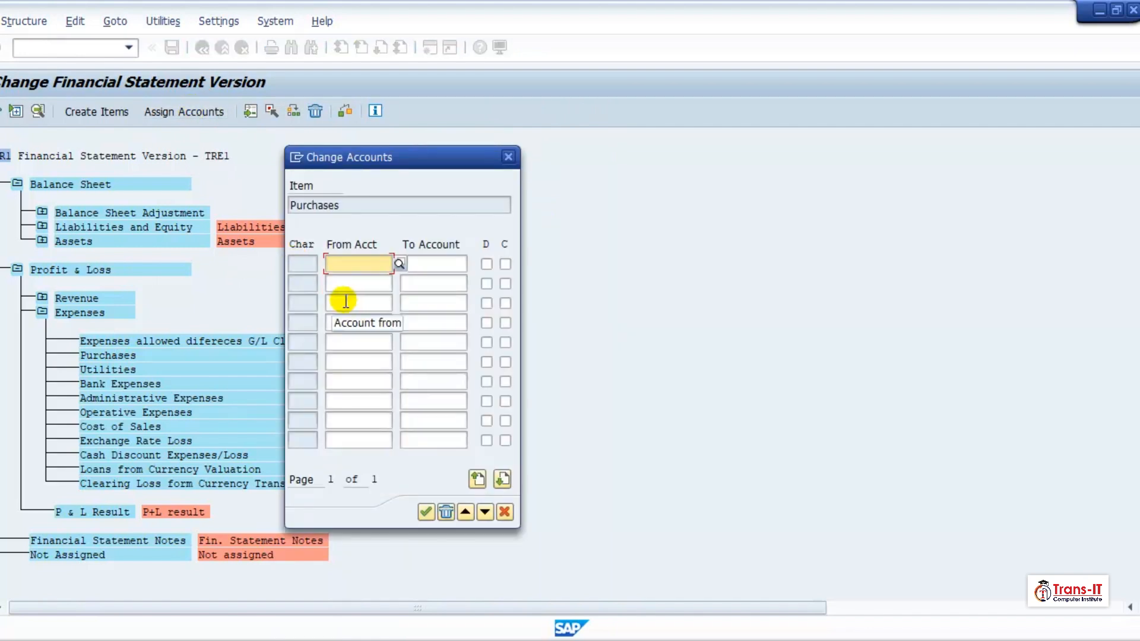
pyautogui.write('50000')
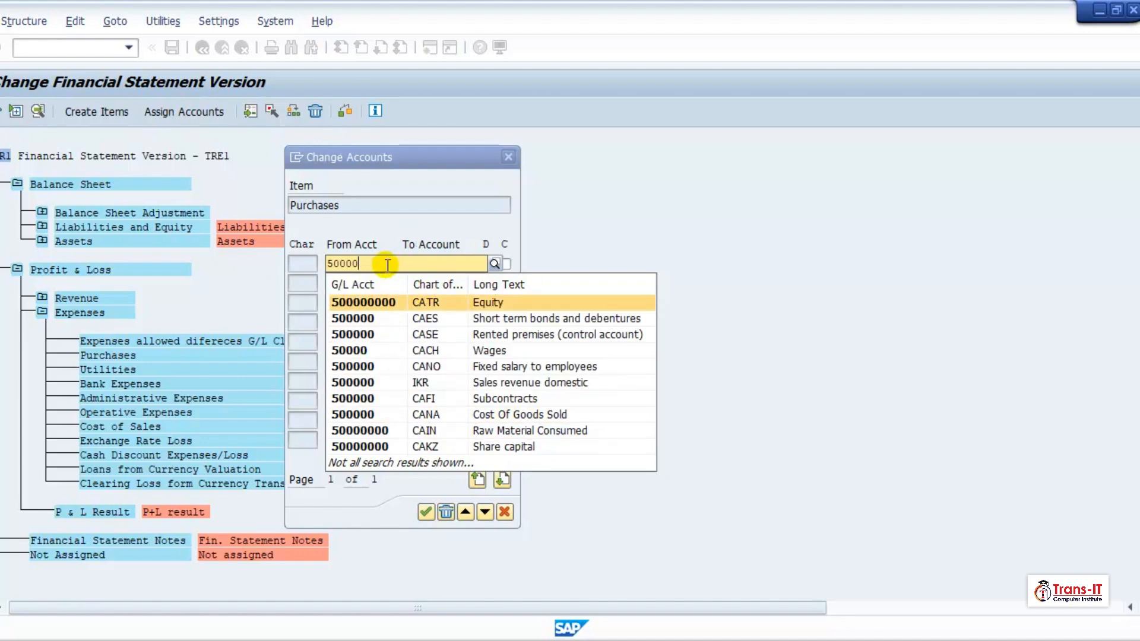
pyautogui.write('0')
pyautogui.click(505, 263)
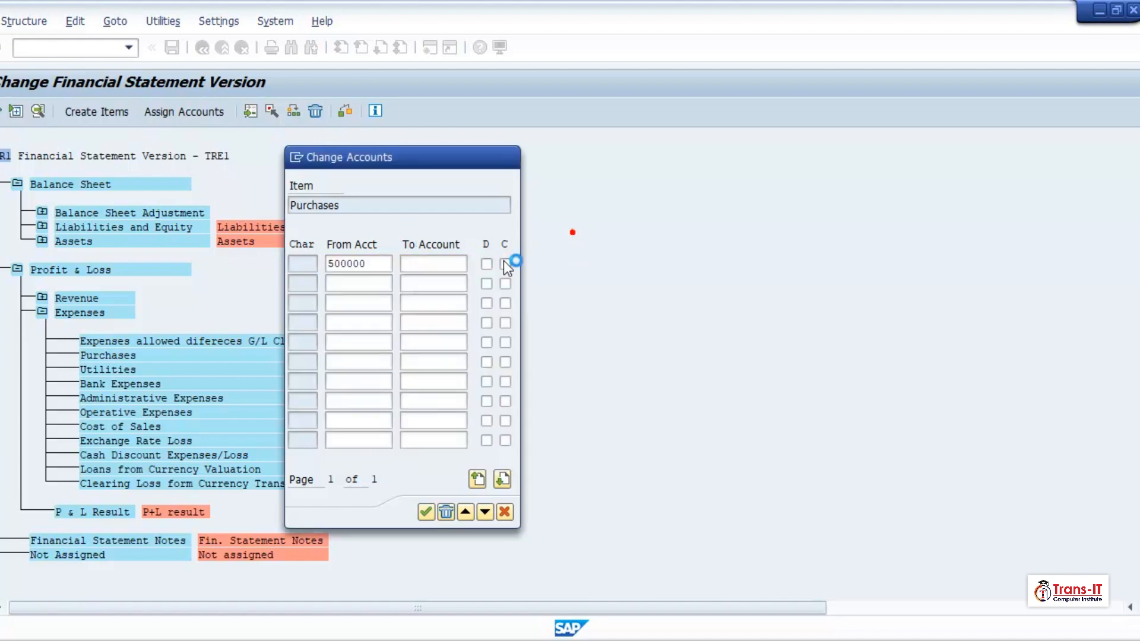
pyautogui.click(487, 264)
pyautogui.click(504, 265)
pyautogui.click(342, 263)
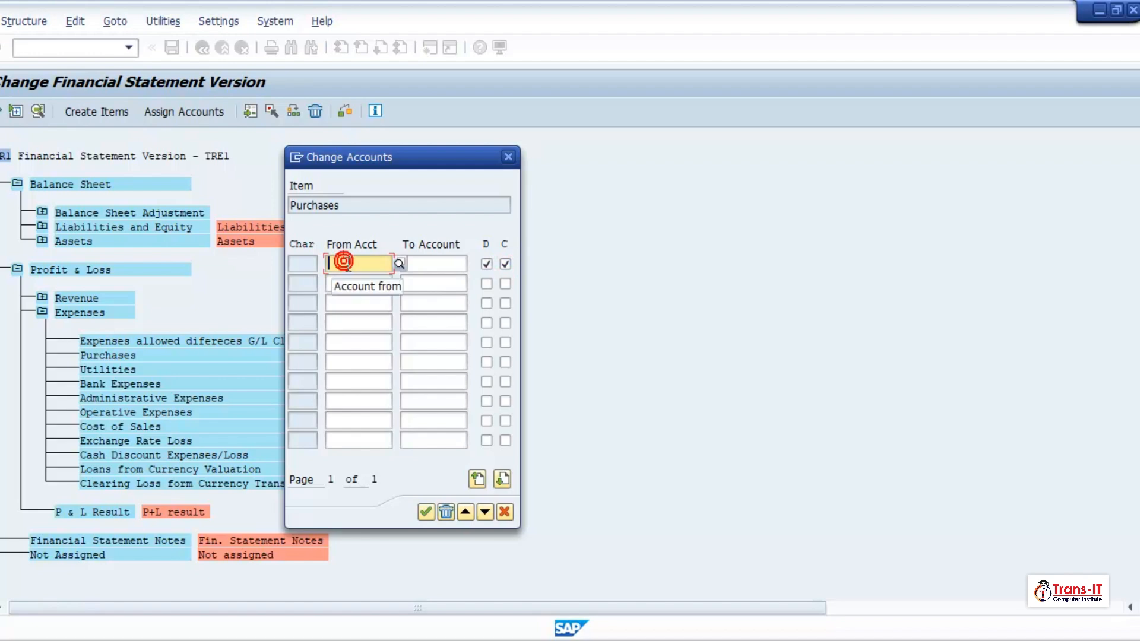
pyautogui.write('5000')
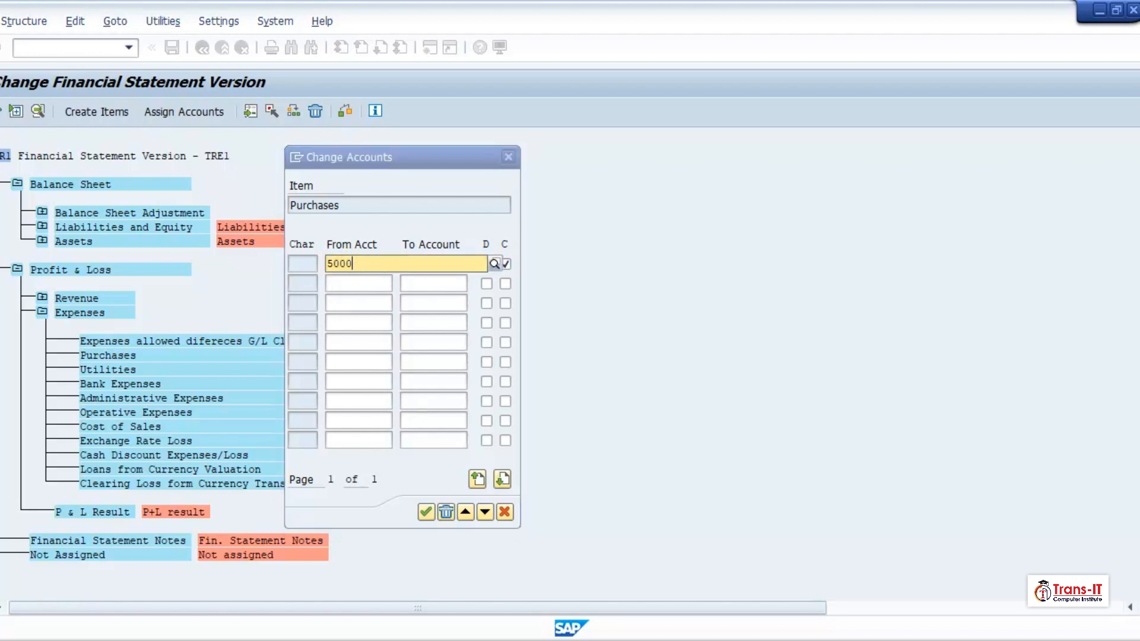
pyautogui.write('00')
pyautogui.click(425, 511)
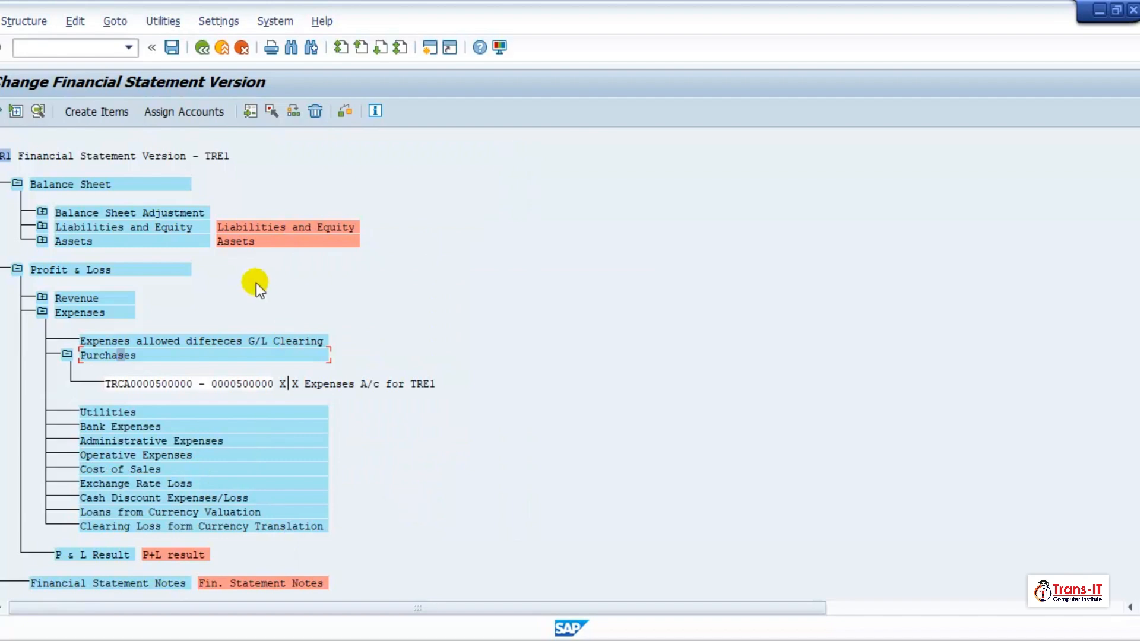
# Open the account assignment of the Utilities item and enter 500001 as its first starting account
pyautogui.doubleClick(84, 410)
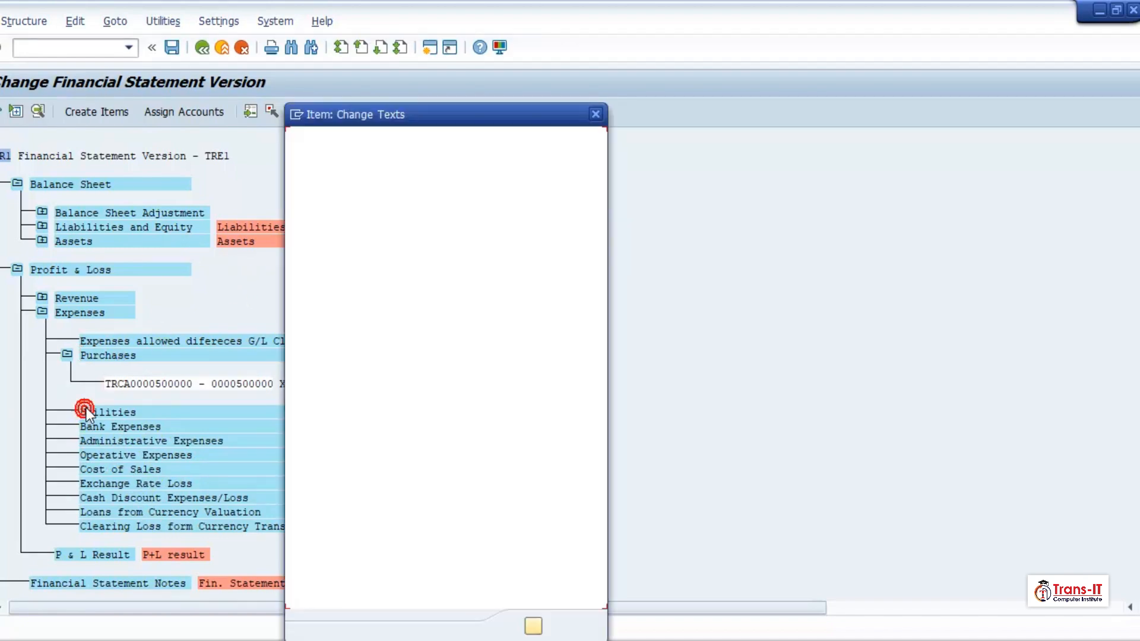
pyautogui.click(595, 114)
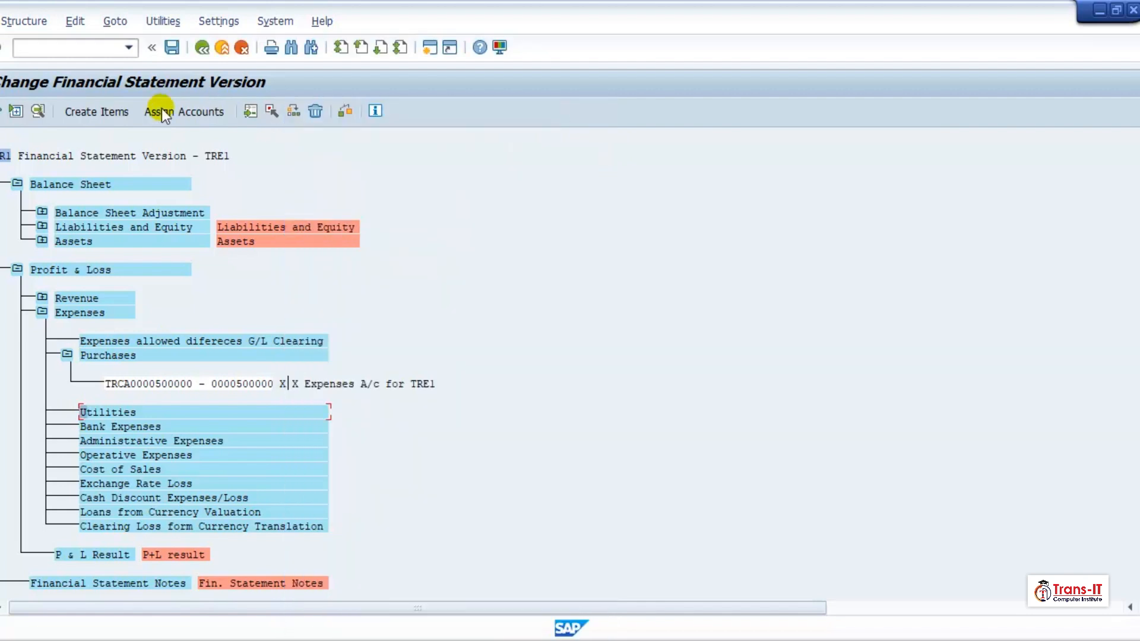
pyautogui.click(165, 110)
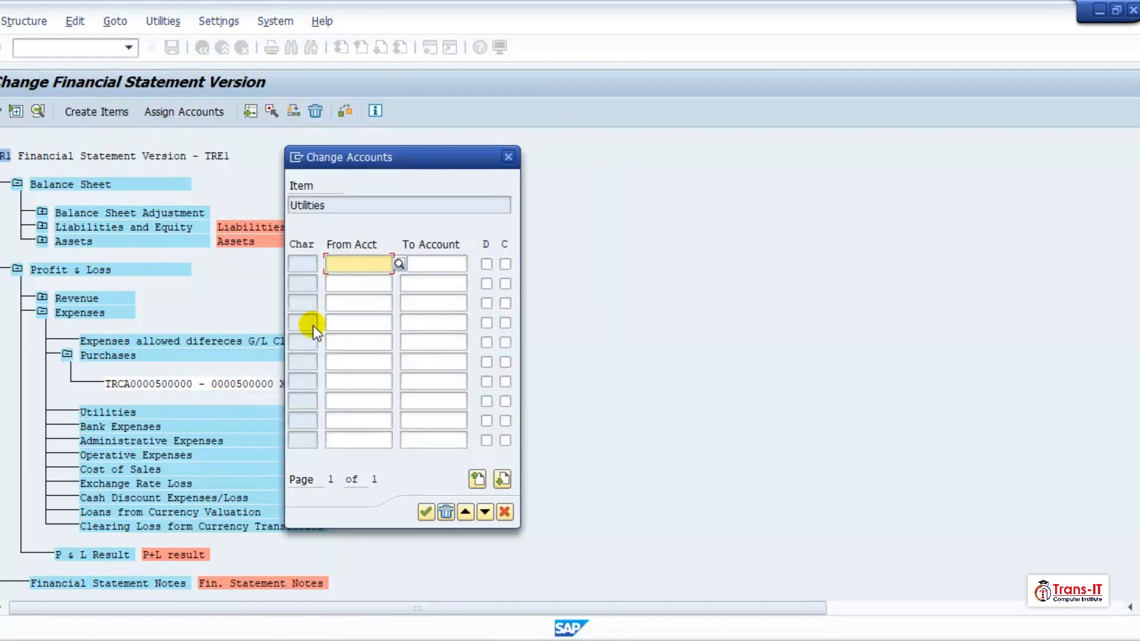
pyautogui.write('500001')
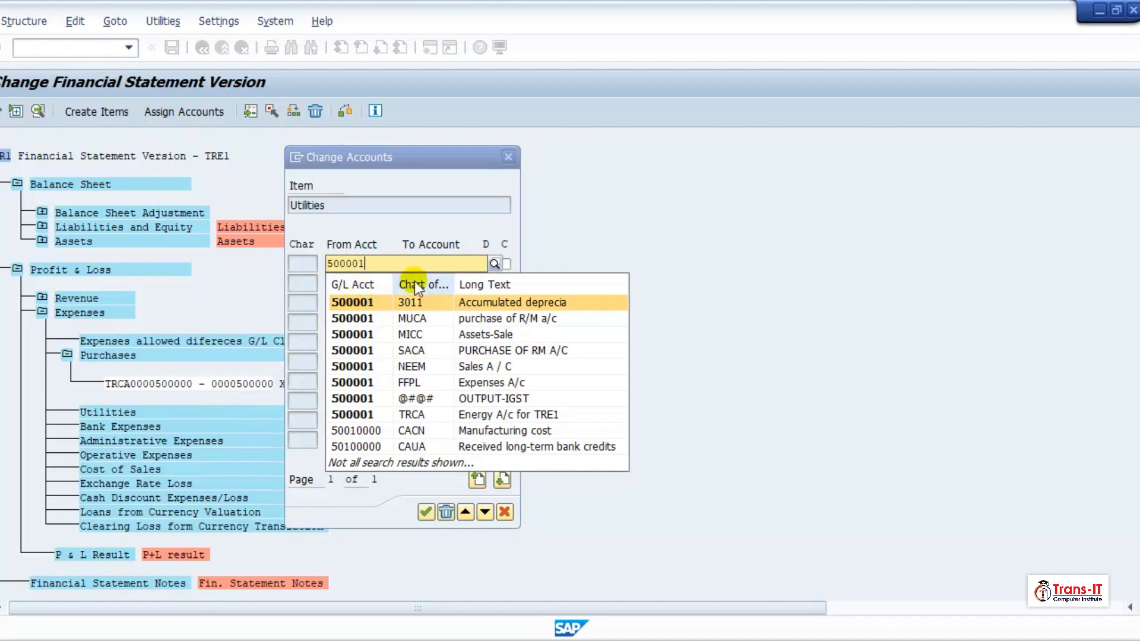
pyautogui.click(667, 230)
# Add 500002 and 500003 as the second and third starting accounts of the Utilities item
pyautogui.moveTo(382, 263); pyautogui.dragTo(305, 265)
pyautogui.hotkey('ctrl', 'c')
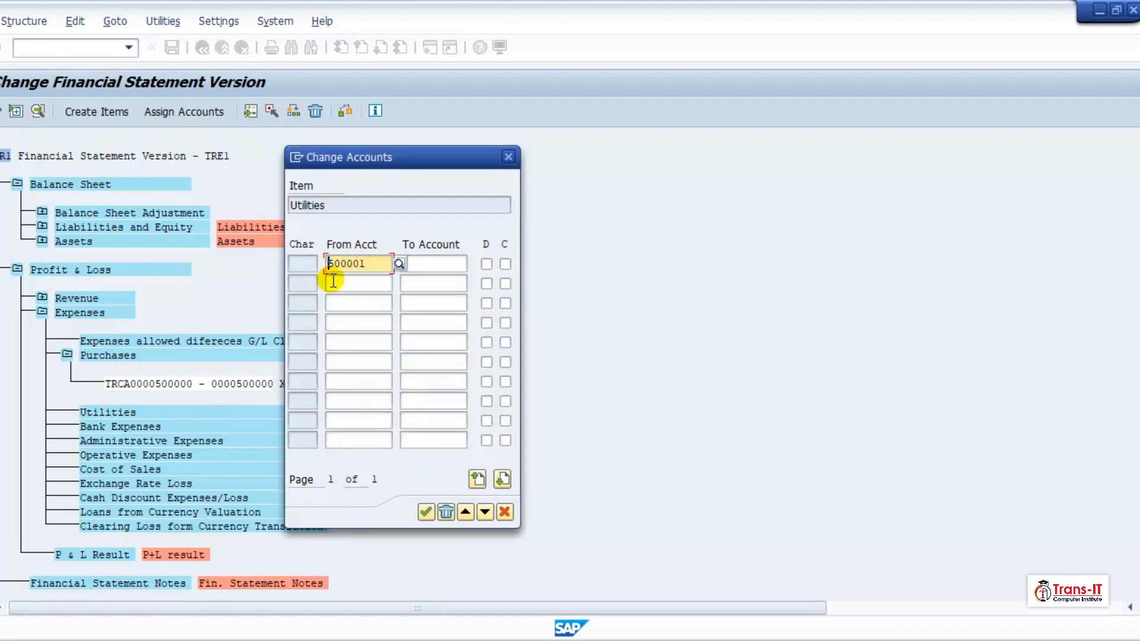
pyautogui.click(332, 282)
pyautogui.hotkey('ctrl', 'v')
pyautogui.click(354, 306)
pyautogui.hotkey('ctrl', 'v')
pyautogui.click(369, 284)
pyautogui.press('BackSpace')
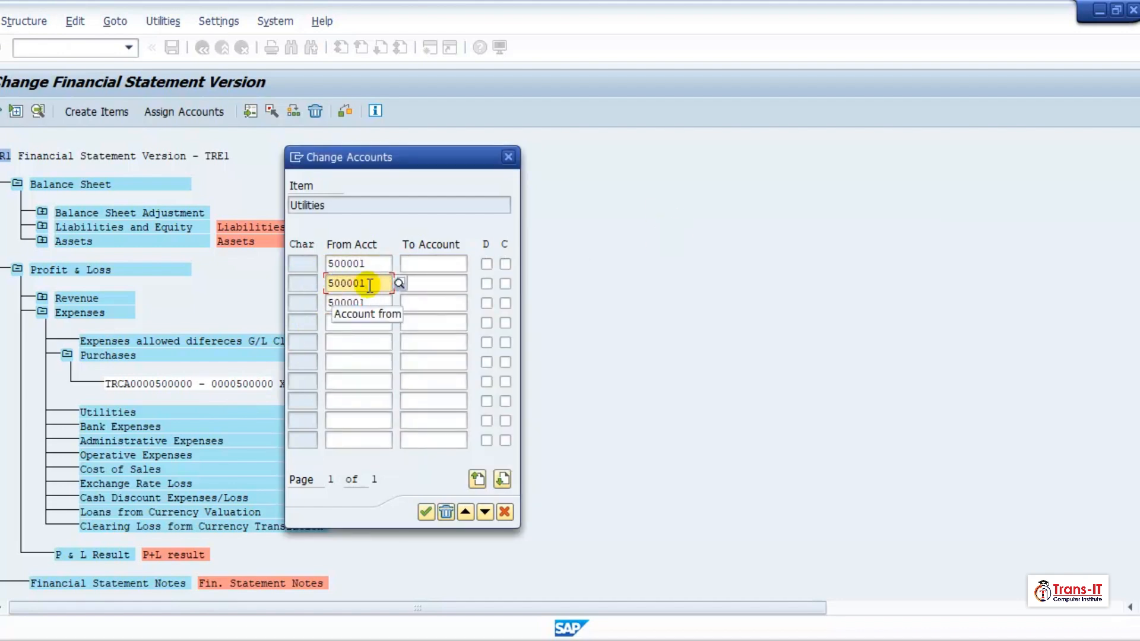
pyautogui.write('2')
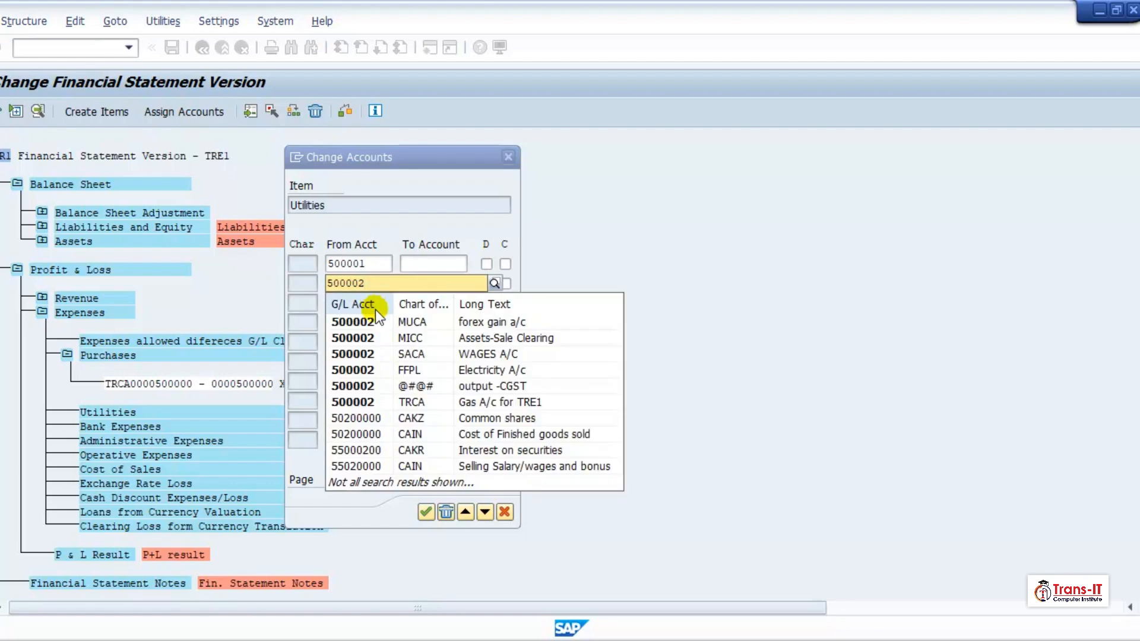
pyautogui.click(679, 222)
pyautogui.click(368, 303)
pyautogui.press('BackSpace')
pyautogui.write('3')
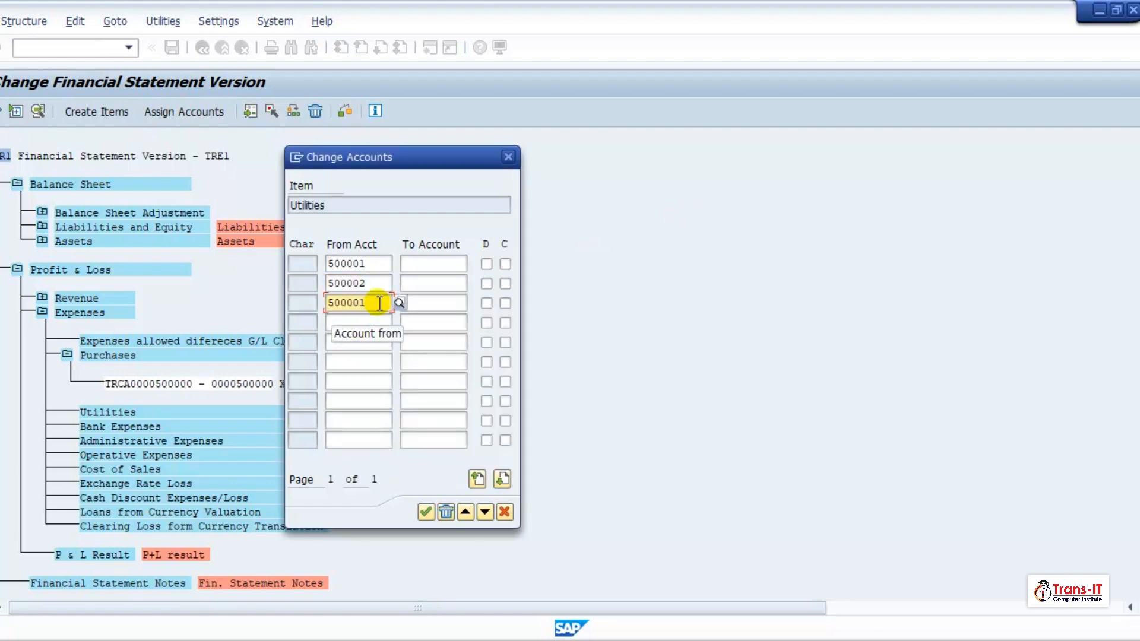
# Flag all three Utilities accounts for debit and credit balances and confirm the assignment
pyautogui.click(485, 259)
pyautogui.click(506, 264)
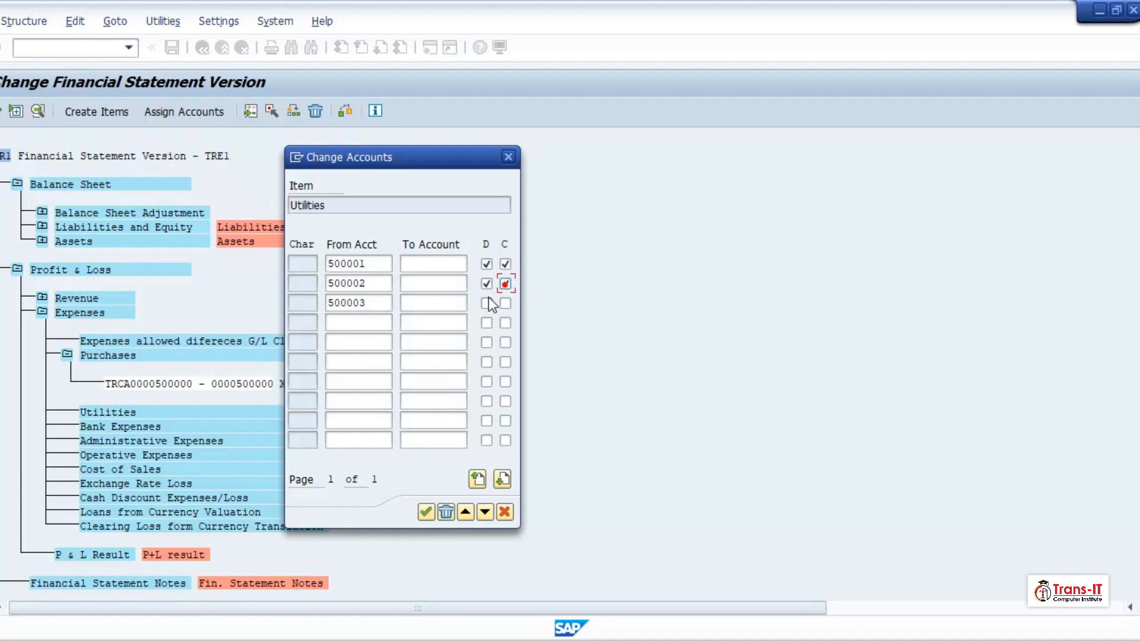
pyautogui.click(427, 512)
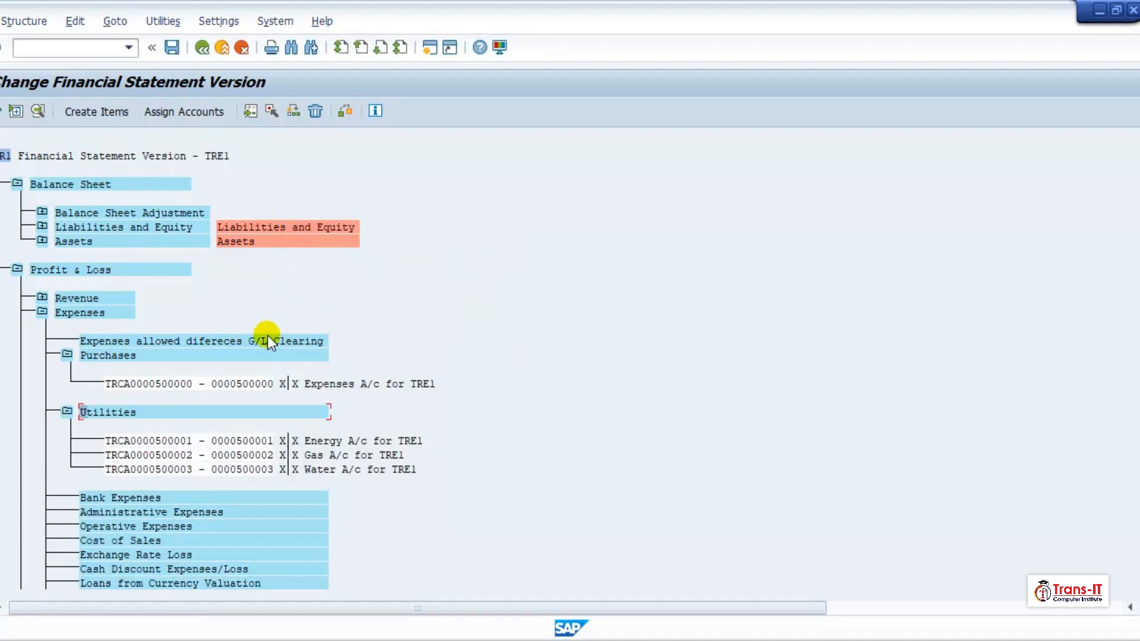
# Assign the G/L account range 500010 to 500030 to the Bank Expenses item, flagged for both debit and credit balances
pyautogui.click(67, 412)
pyautogui.click(67, 355)
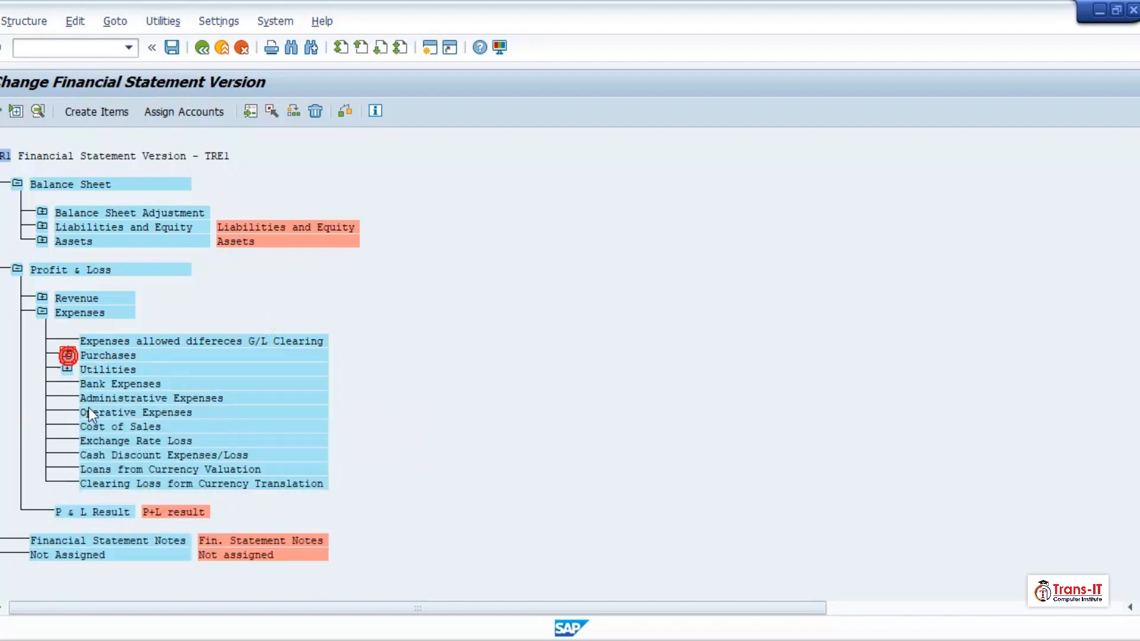
pyautogui.click(184, 115)
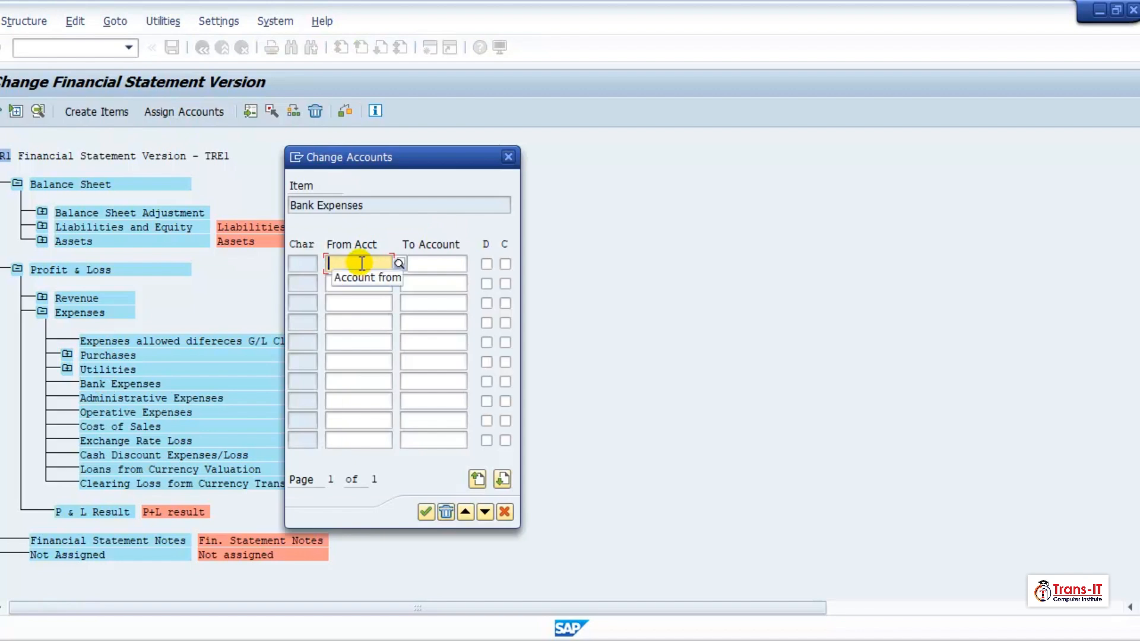
pyautogui.write('5')
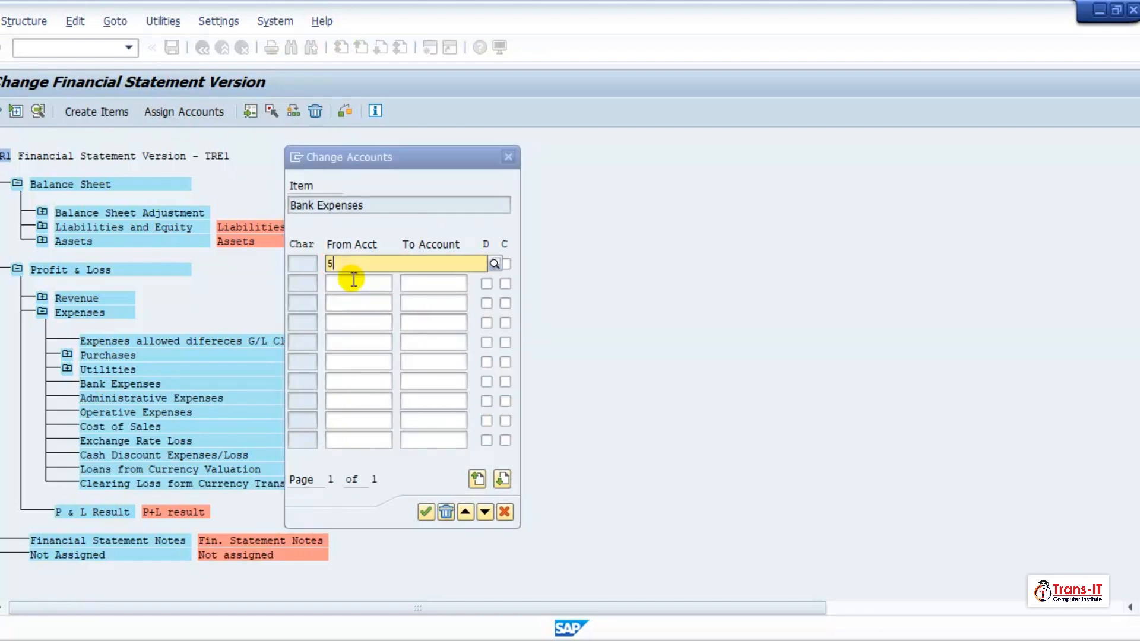
pyautogui.write('00010')
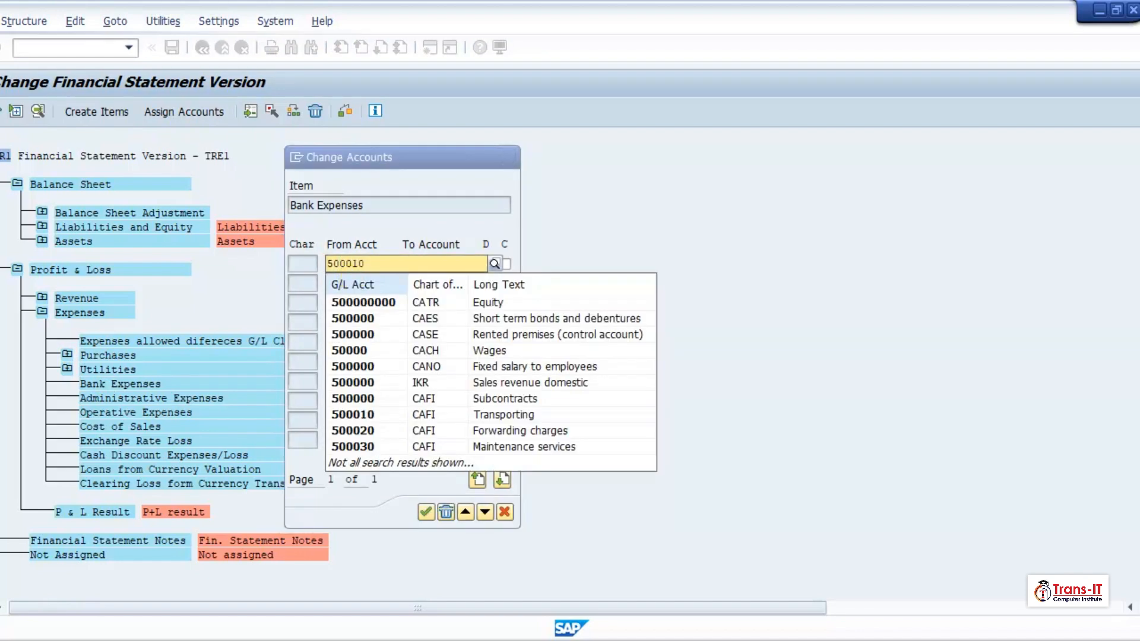
pyautogui.press('Tab')
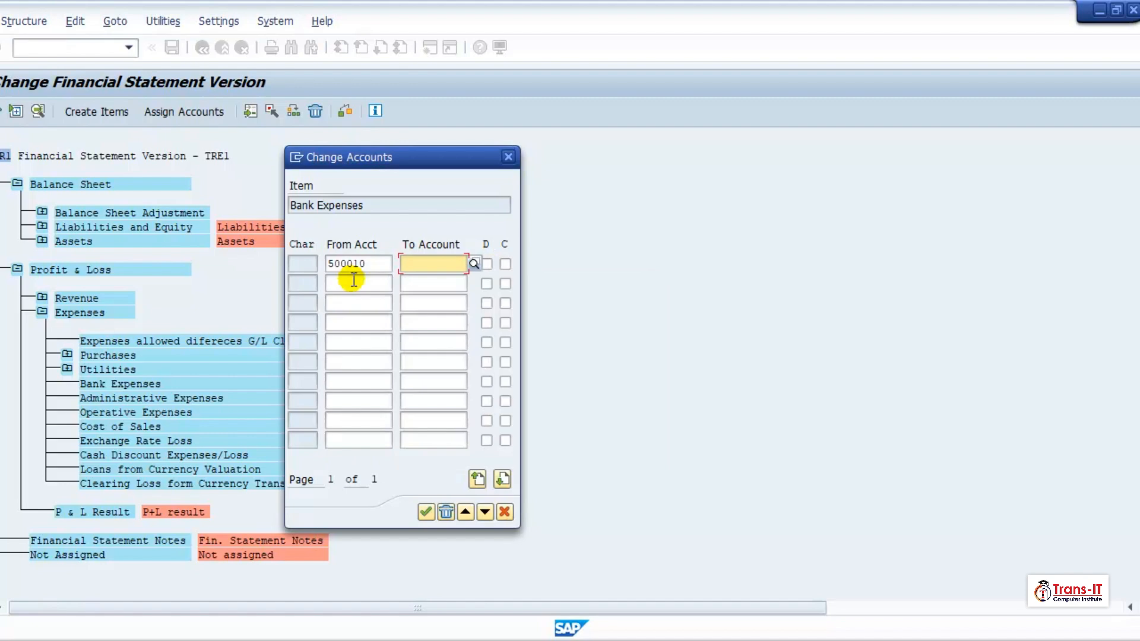
pyautogui.write('500')
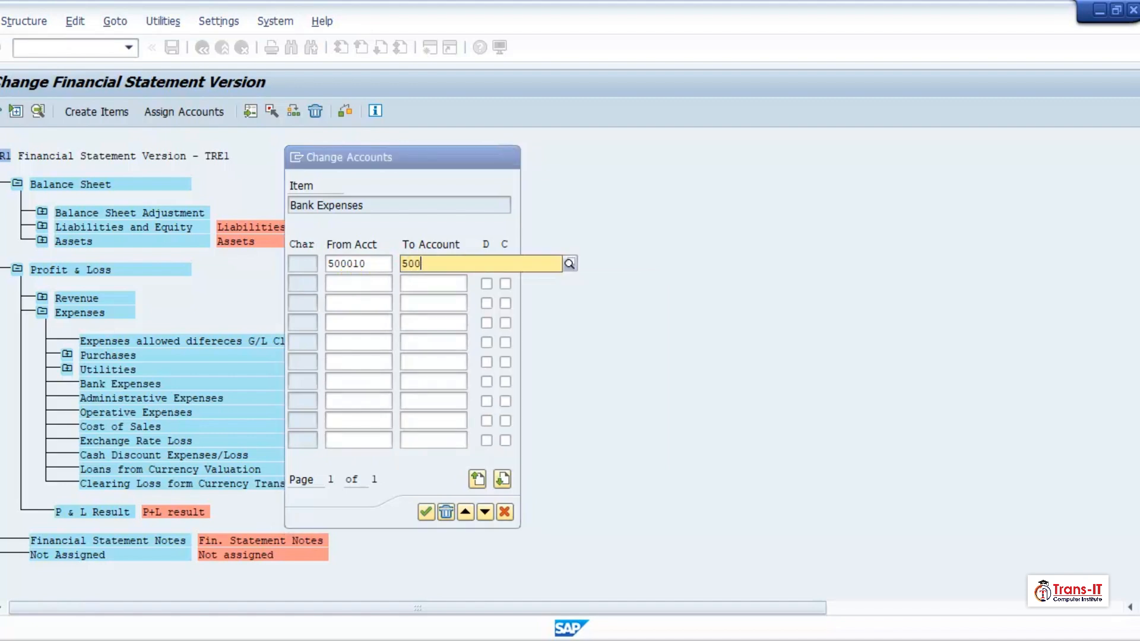
pyautogui.write('030')
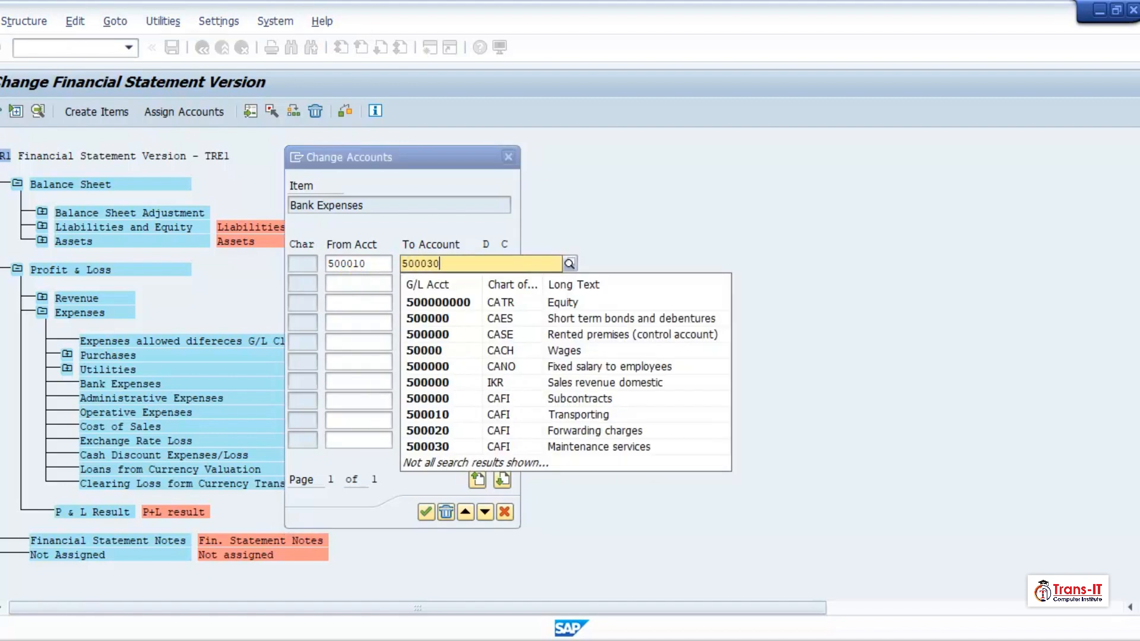
pyautogui.click(626, 212)
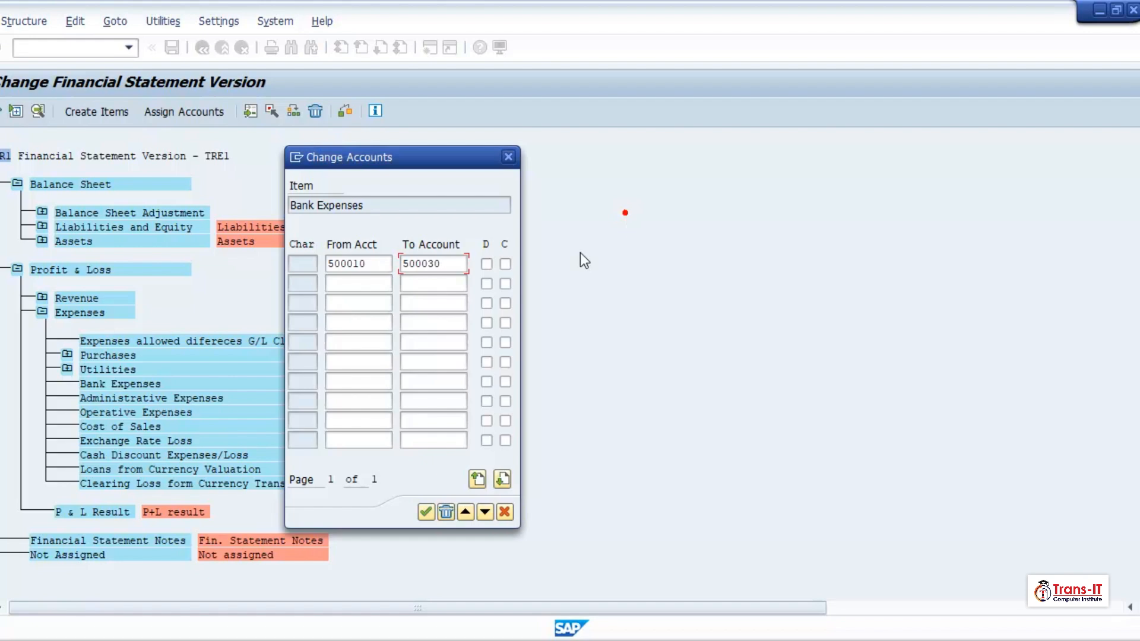
pyautogui.click(487, 263)
pyautogui.click(427, 512)
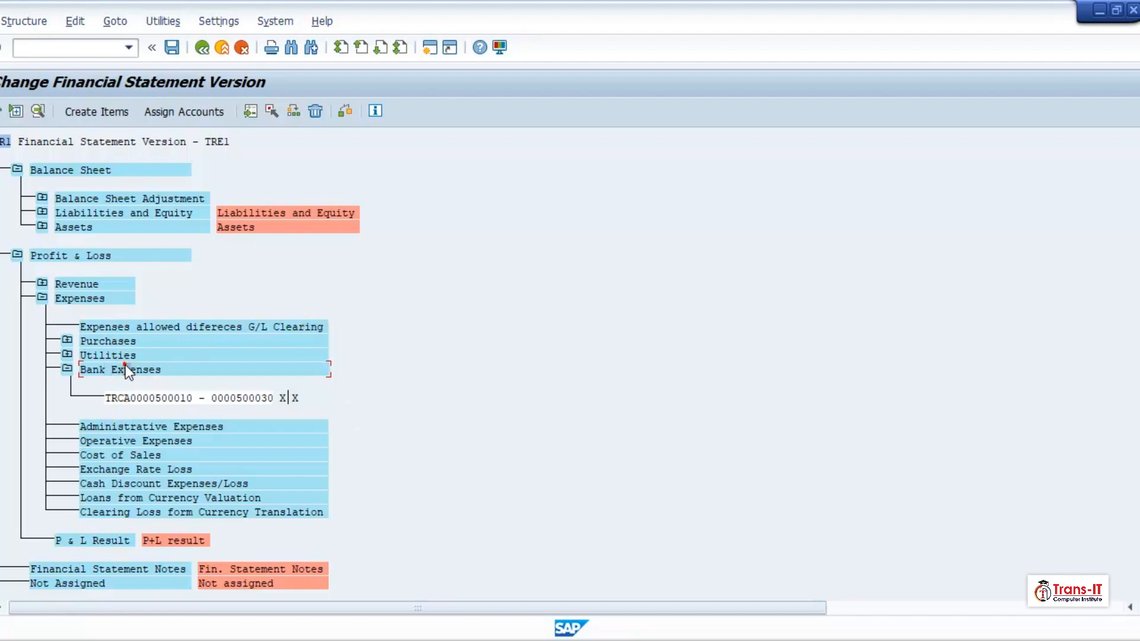
# Assign G/L account 525000 to the Expenses allowed difereces G/L Clearing item, flagged for both debit and credit balances
pyautogui.click(193, 111)
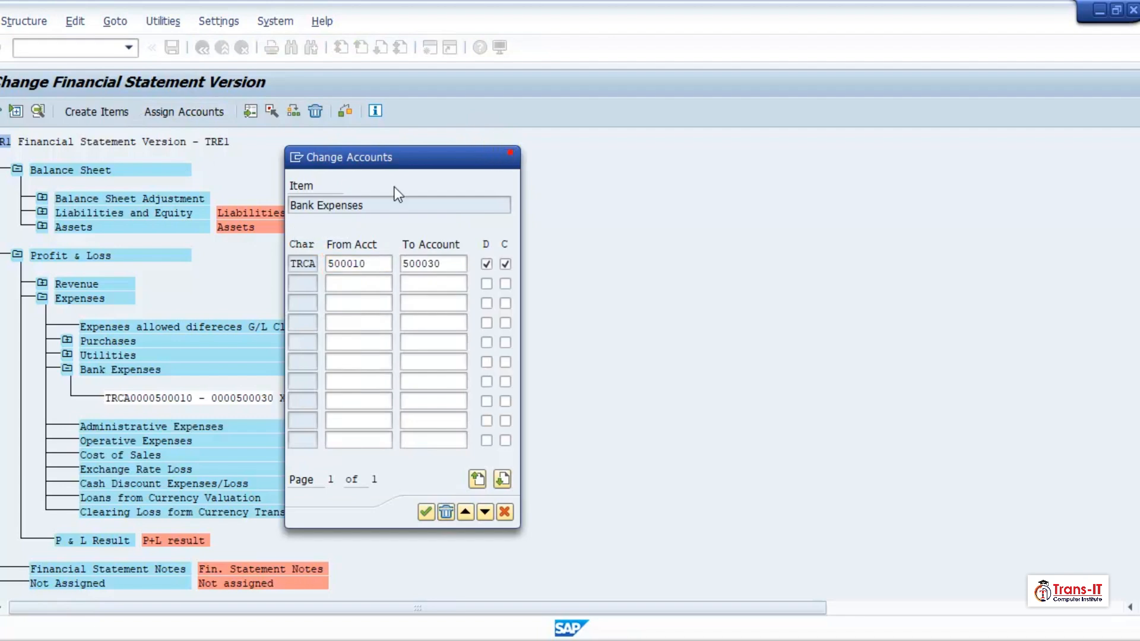
pyautogui.click(506, 156)
pyautogui.click(135, 338)
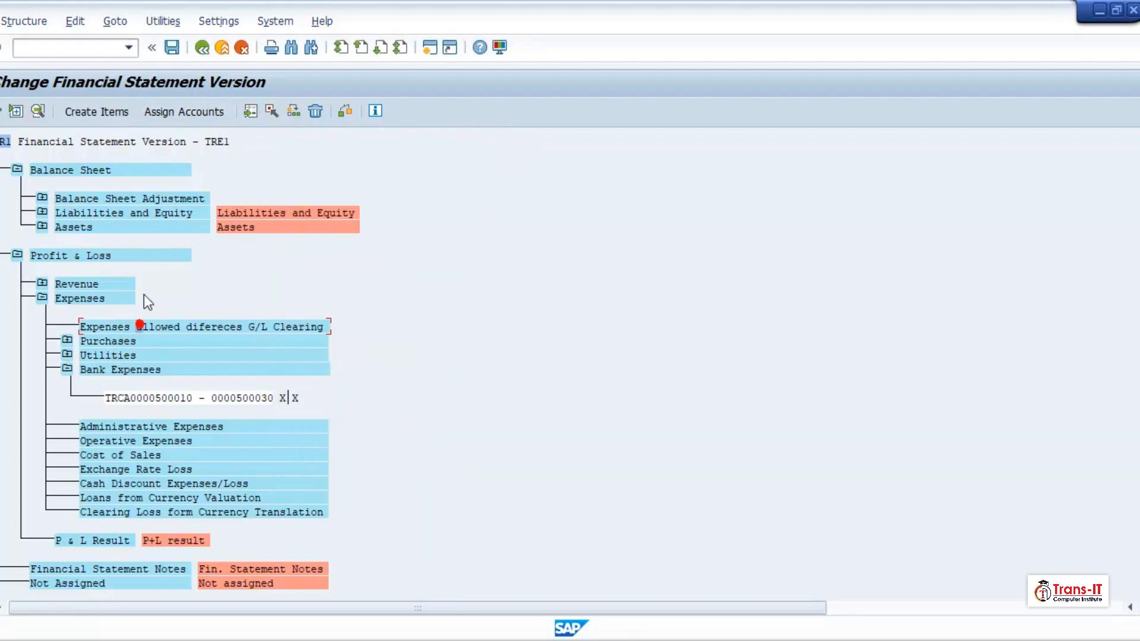
pyautogui.click(169, 112)
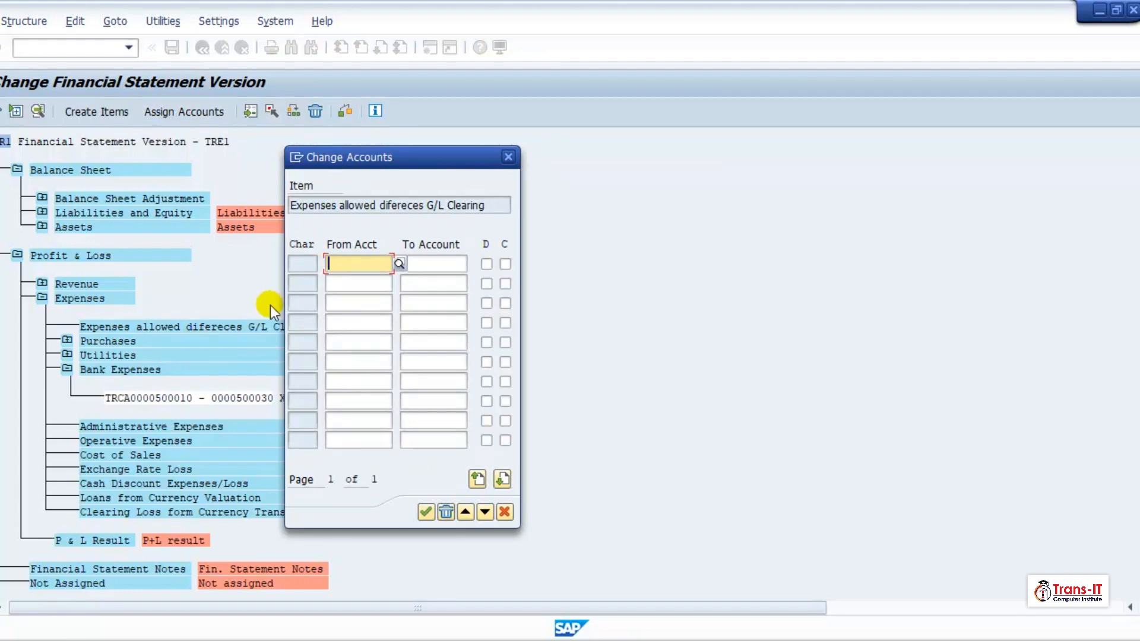
pyautogui.write('525000')
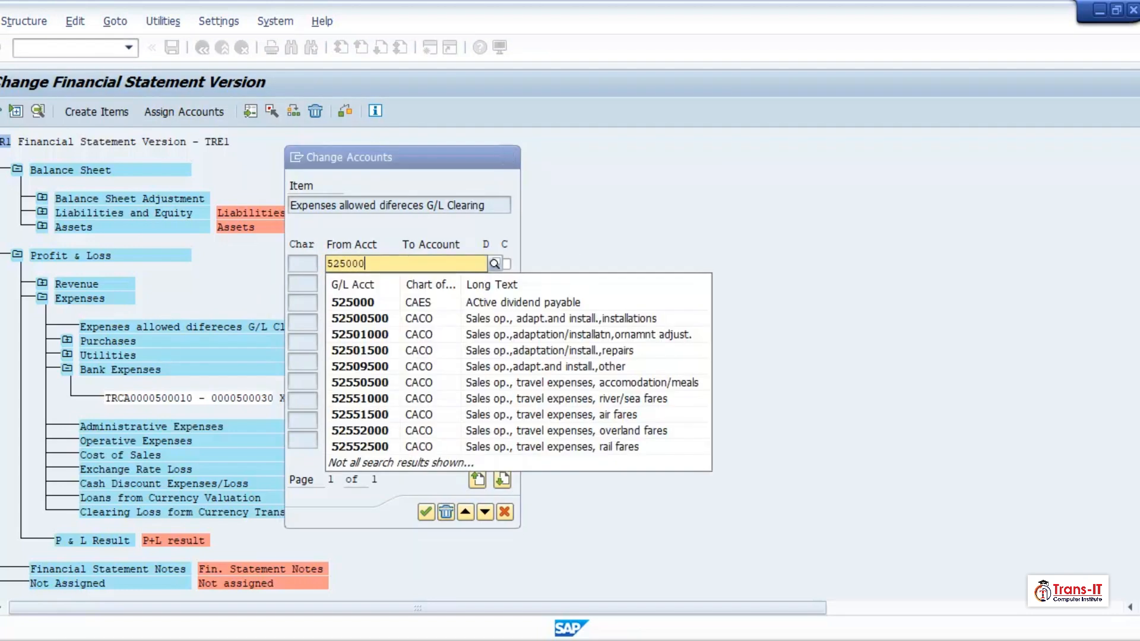
pyautogui.click(581, 189)
pyautogui.click(487, 263)
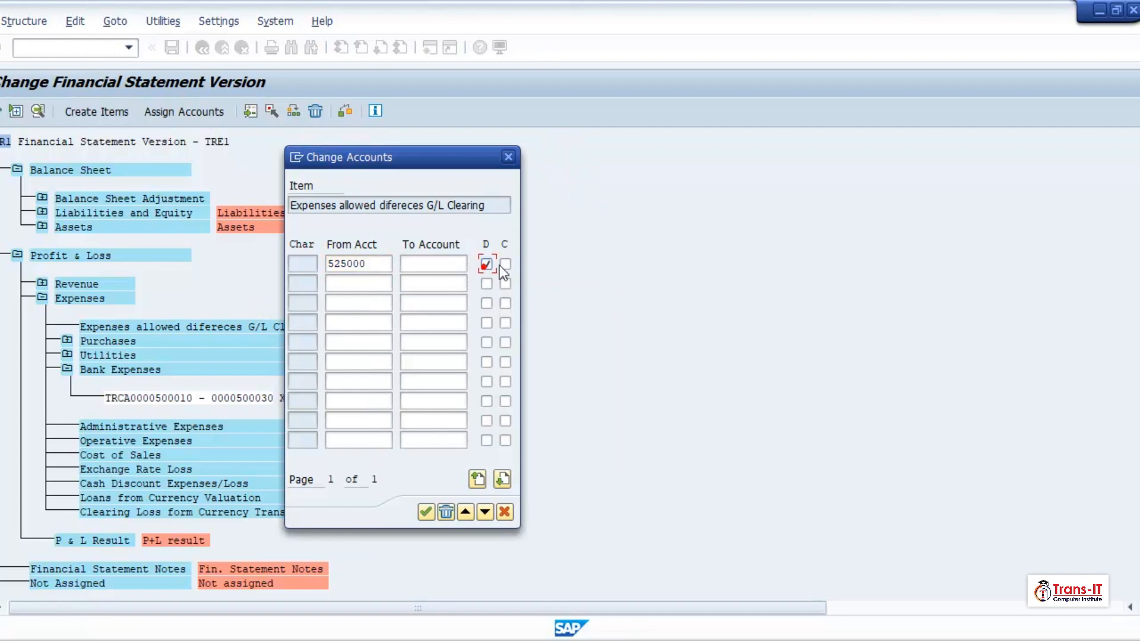
pyautogui.click(505, 263)
pyautogui.click(426, 510)
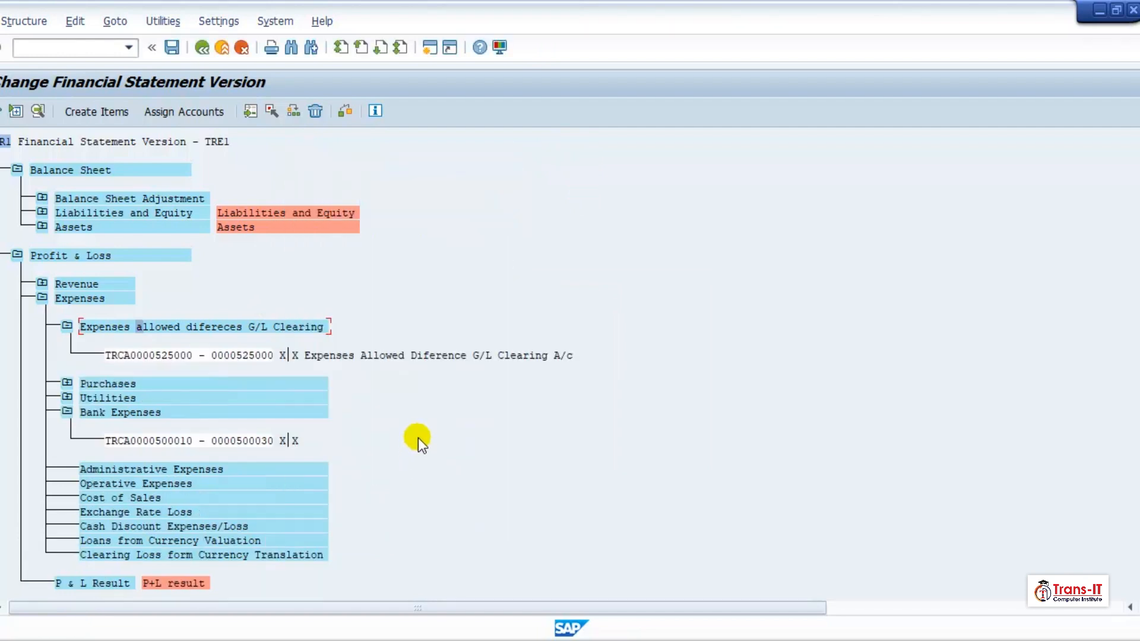
# Enter G/L account 590010 as the starting account in the first four assignment rows of the Exchange Rate Loss item
pyautogui.click(109, 512)
pyautogui.click(180, 110)
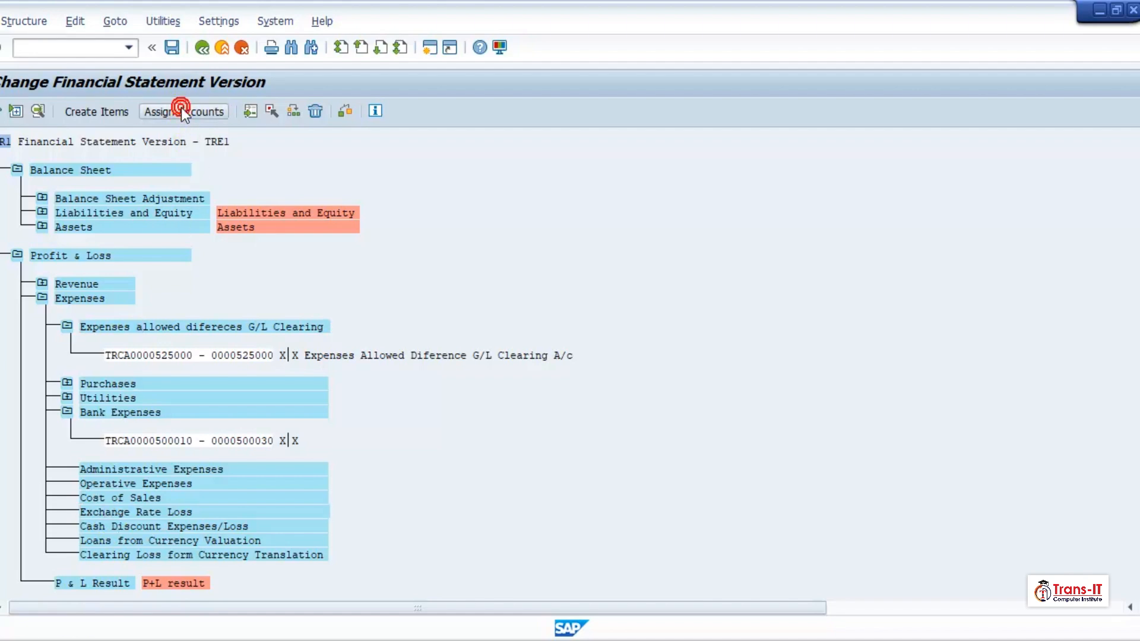
pyautogui.write('5')
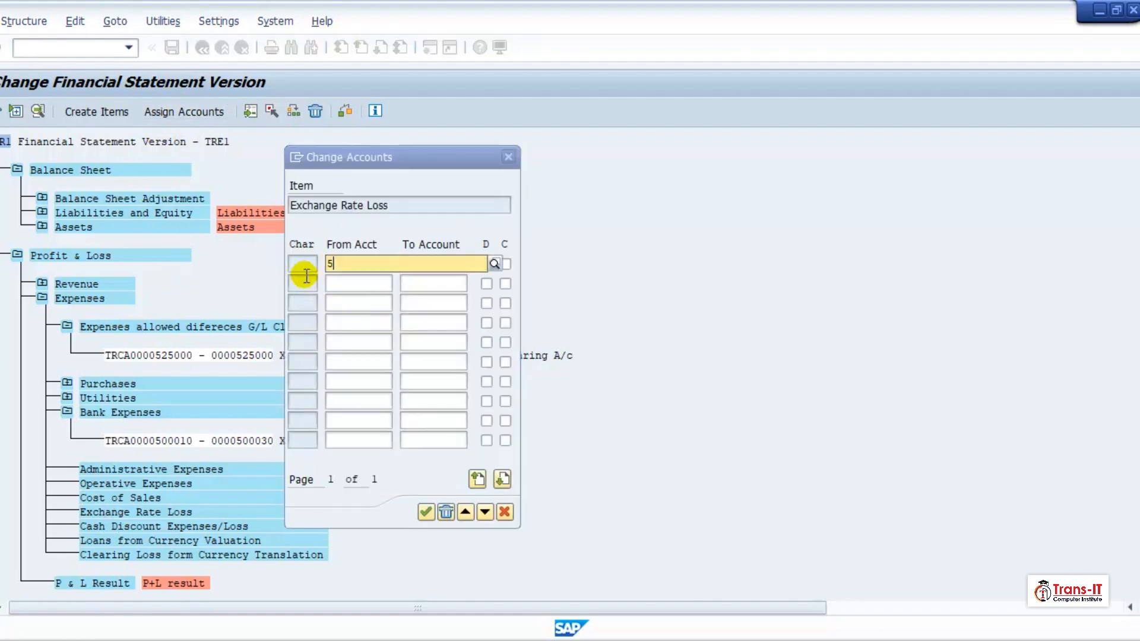
pyautogui.write('90010')
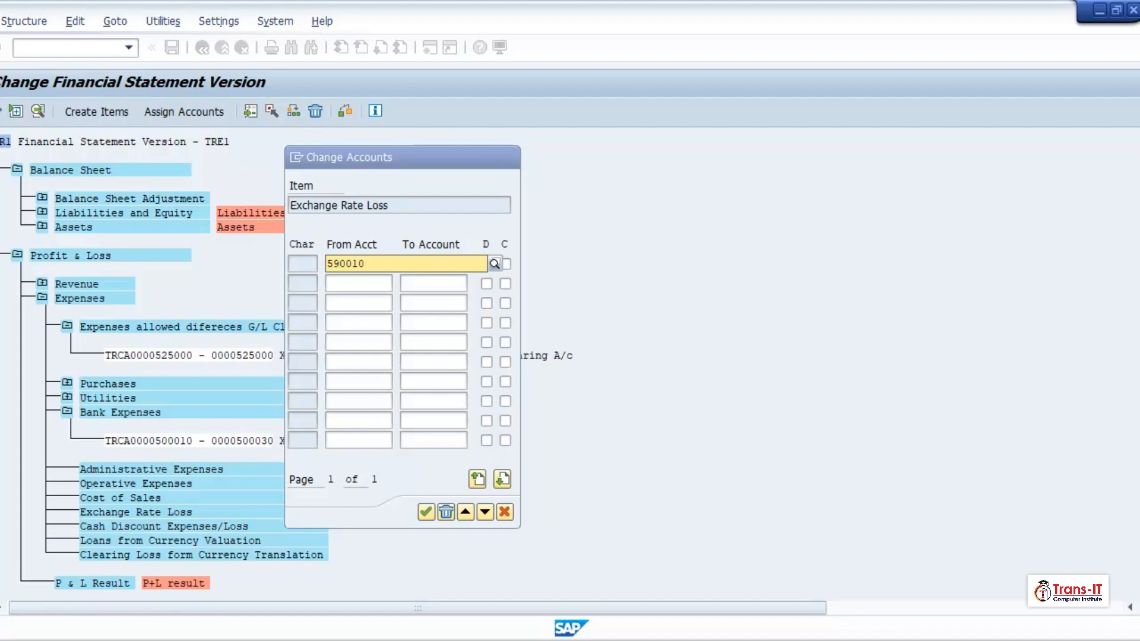
pyautogui.click(362, 300)
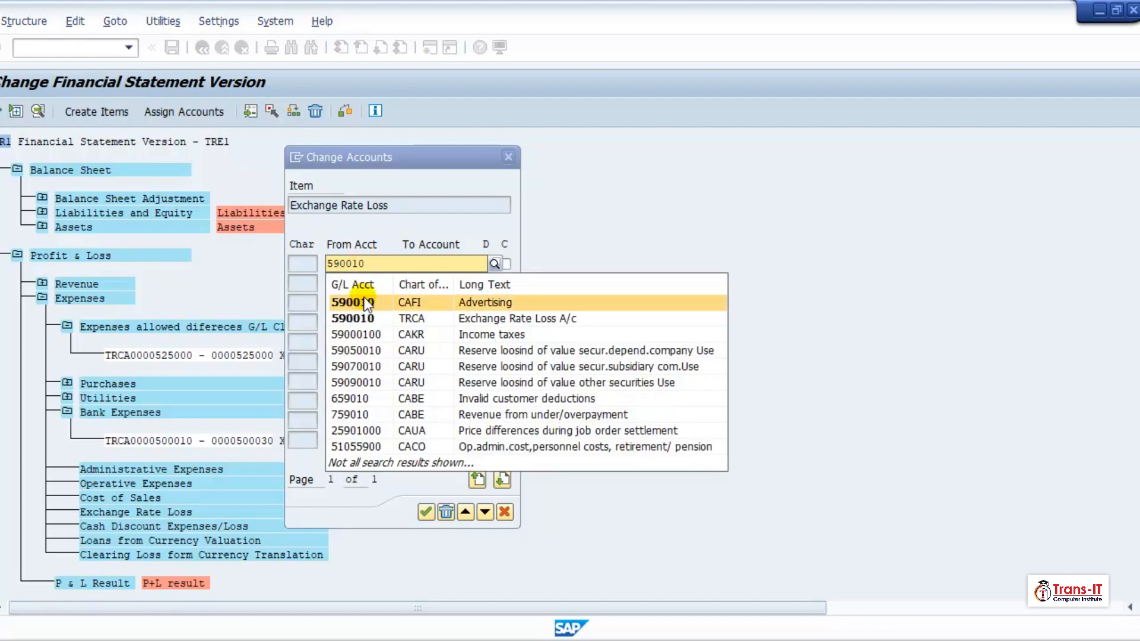
pyautogui.click(334, 283)
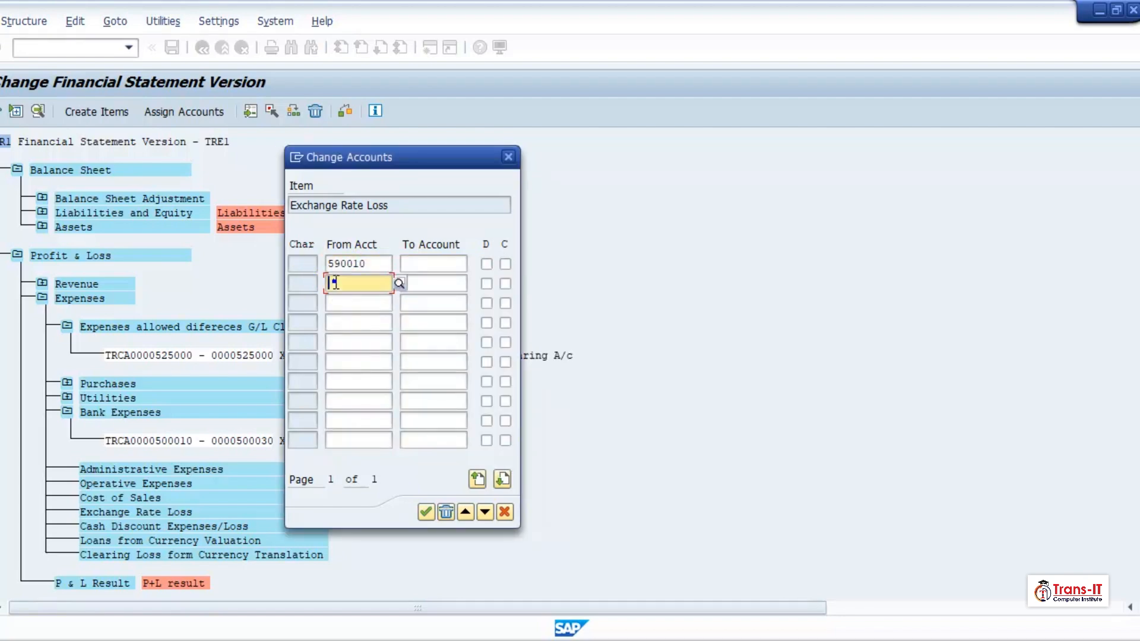
pyautogui.write('590010')
pyautogui.click(336, 302)
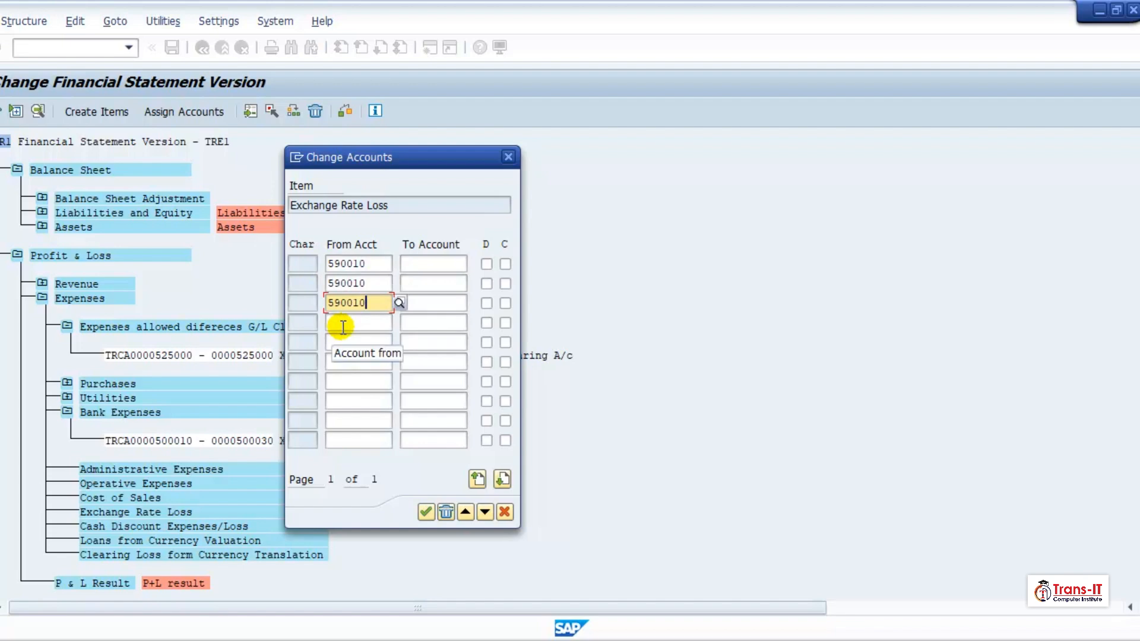
pyautogui.click(343, 324)
pyautogui.write('590010')
# Change the second, third and fourth starting accounts of Exchange Rate Loss to 590020, 590030 and 590040
pyautogui.click(356, 283)
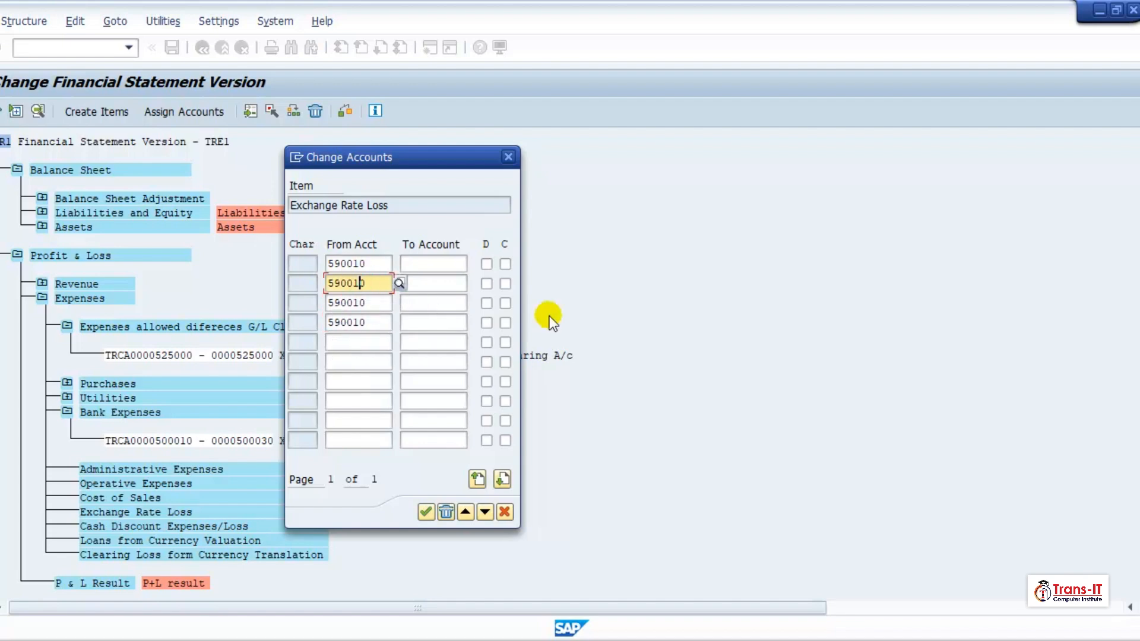
pyautogui.press('BackSpace')
pyautogui.write('2')
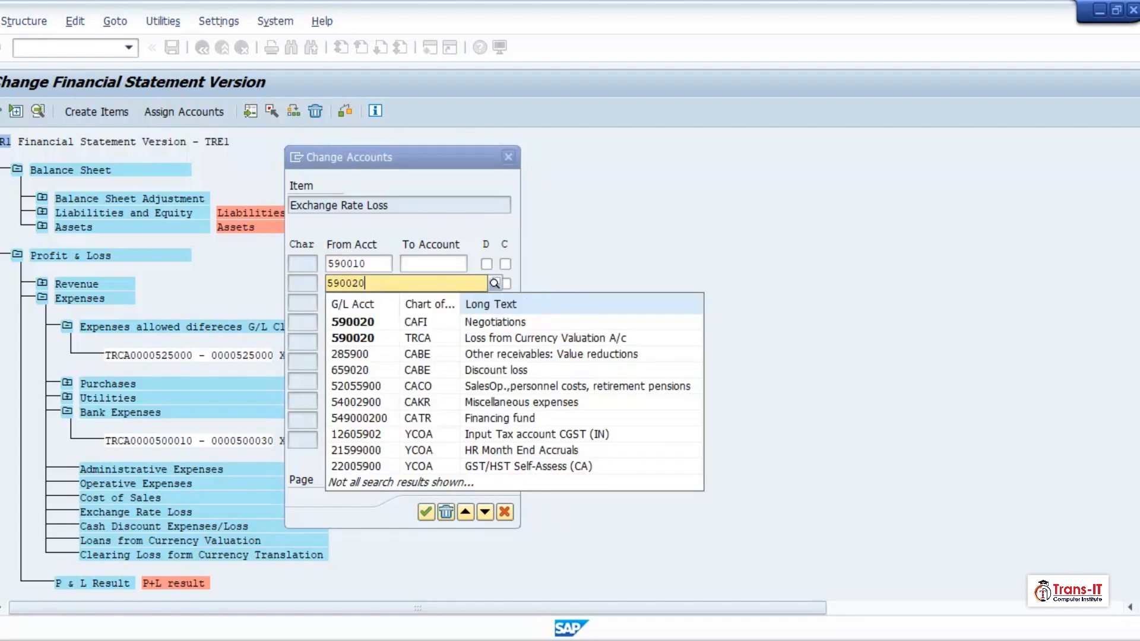
pyautogui.click(601, 211)
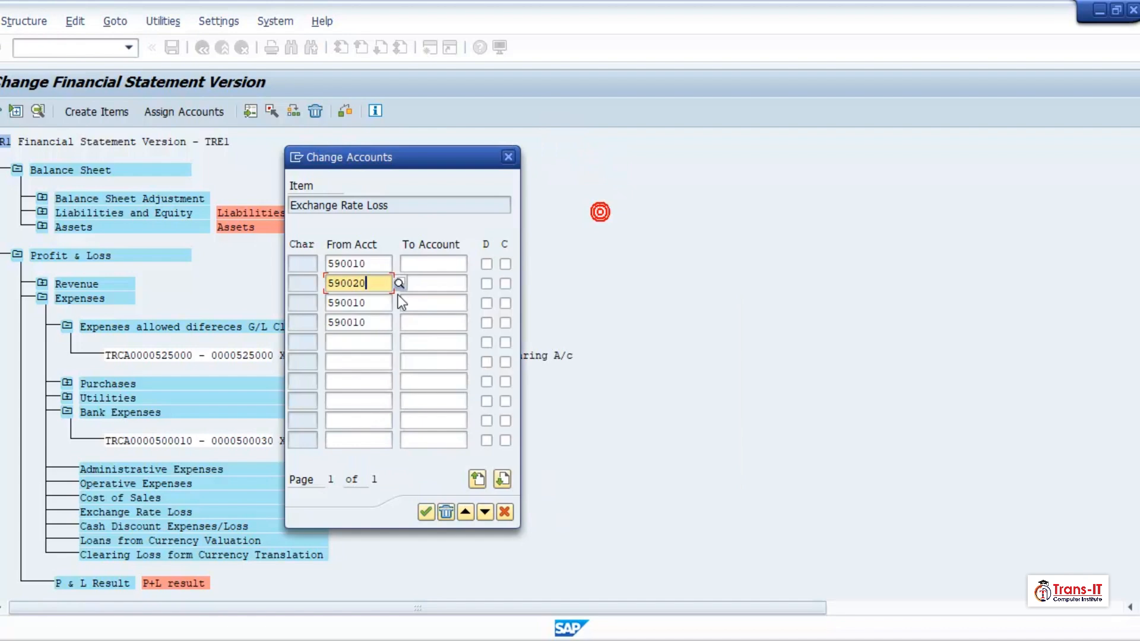
pyautogui.click(355, 303)
pyautogui.press('BackSpace')
pyautogui.write('3')
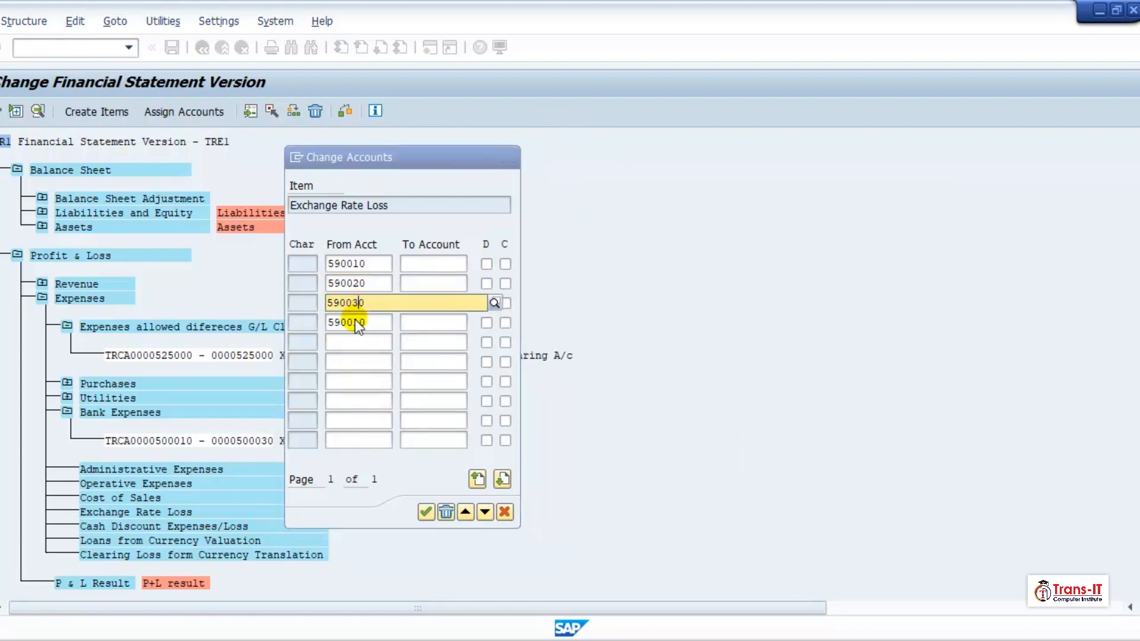
pyautogui.click(483, 212)
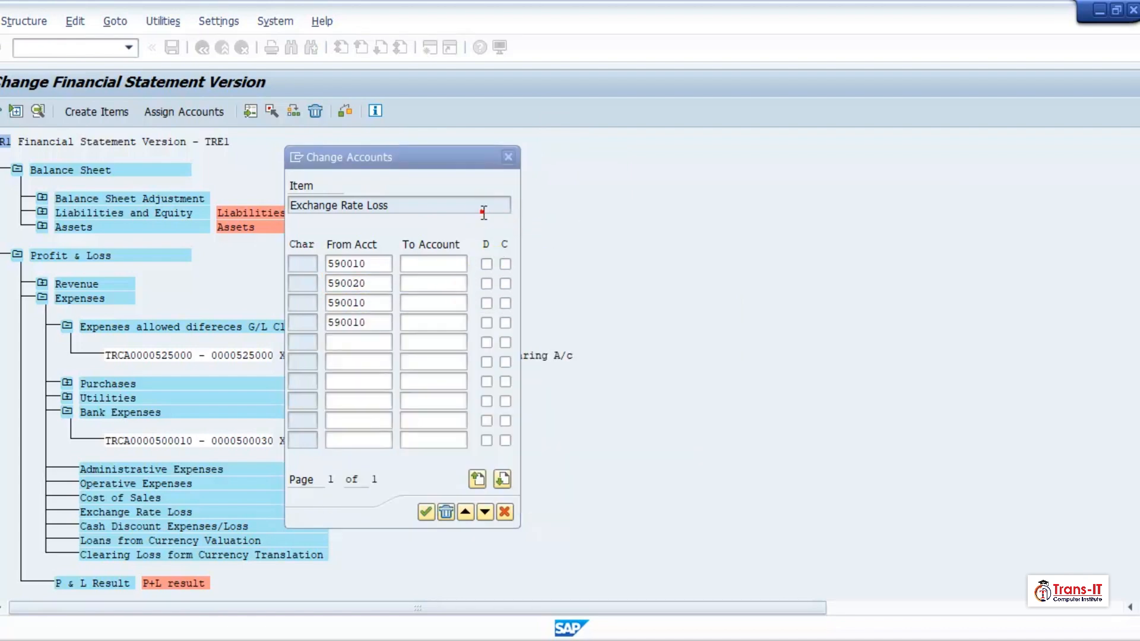
pyautogui.click(358, 322)
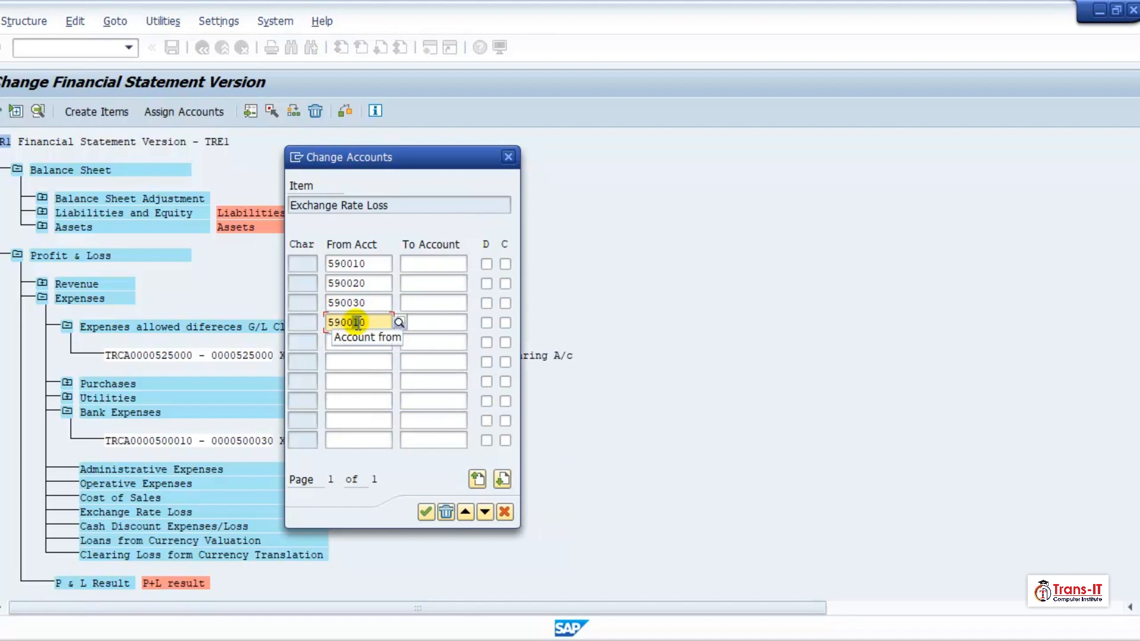
pyautogui.write('4')
pyautogui.click(545, 275)
# Flag all four Exchange Rate Loss accounts for debit and credit balances and confirm the assignment
pyautogui.click(487, 264)
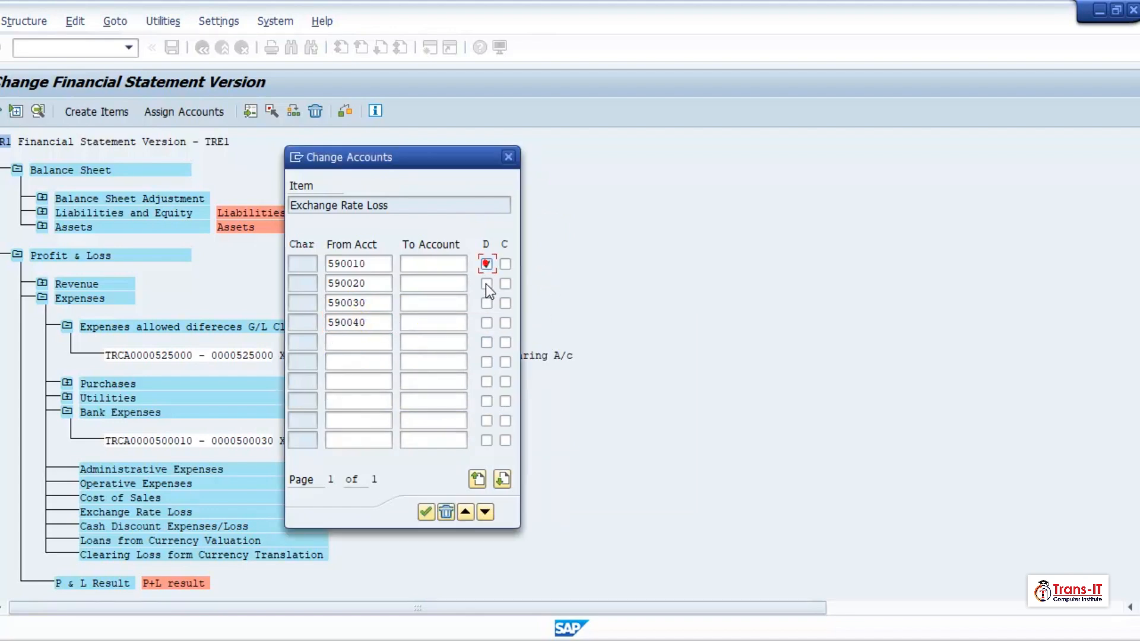
pyautogui.click(485, 292)
pyautogui.click(486, 303)
pyautogui.click(486, 323)
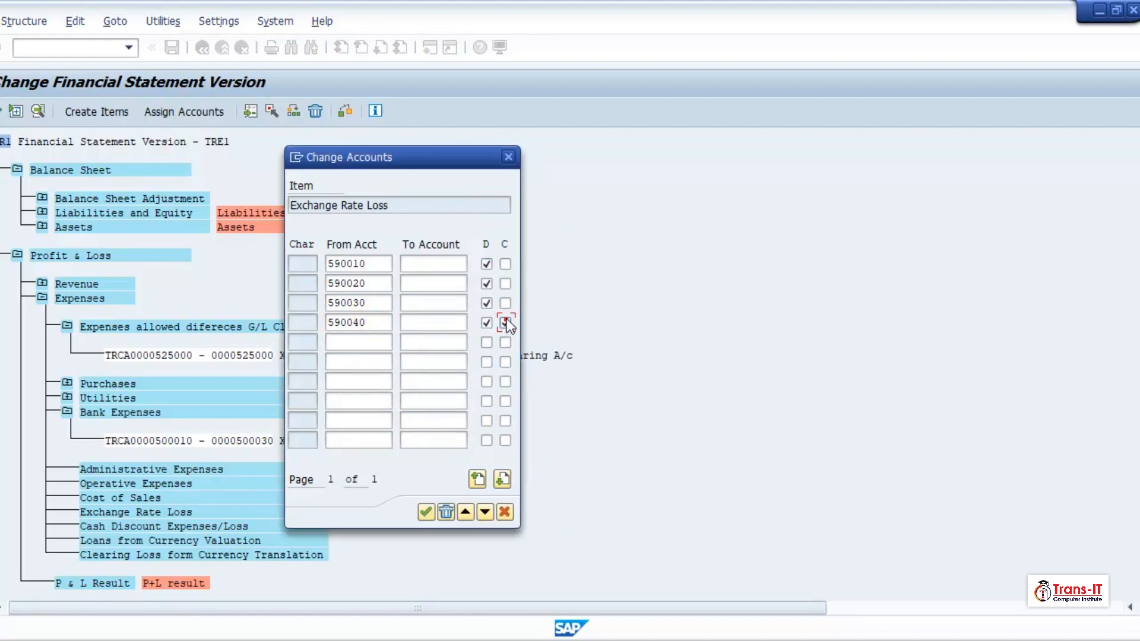
pyautogui.click(506, 323)
pyautogui.click(505, 303)
pyautogui.click(505, 283)
pyautogui.click(506, 263)
pyautogui.click(426, 512)
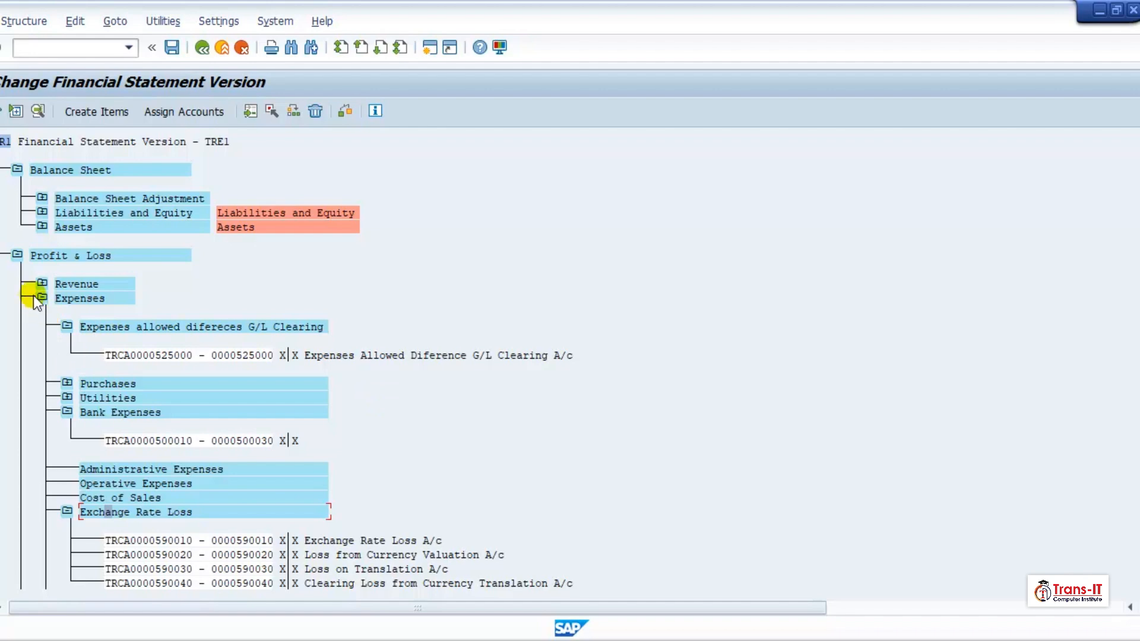
# Collapse the Expenses allowed difereces G/L Clearing, Bank Expenses and Exchange Rate Loss items under Expenses
pyautogui.click(68, 327)
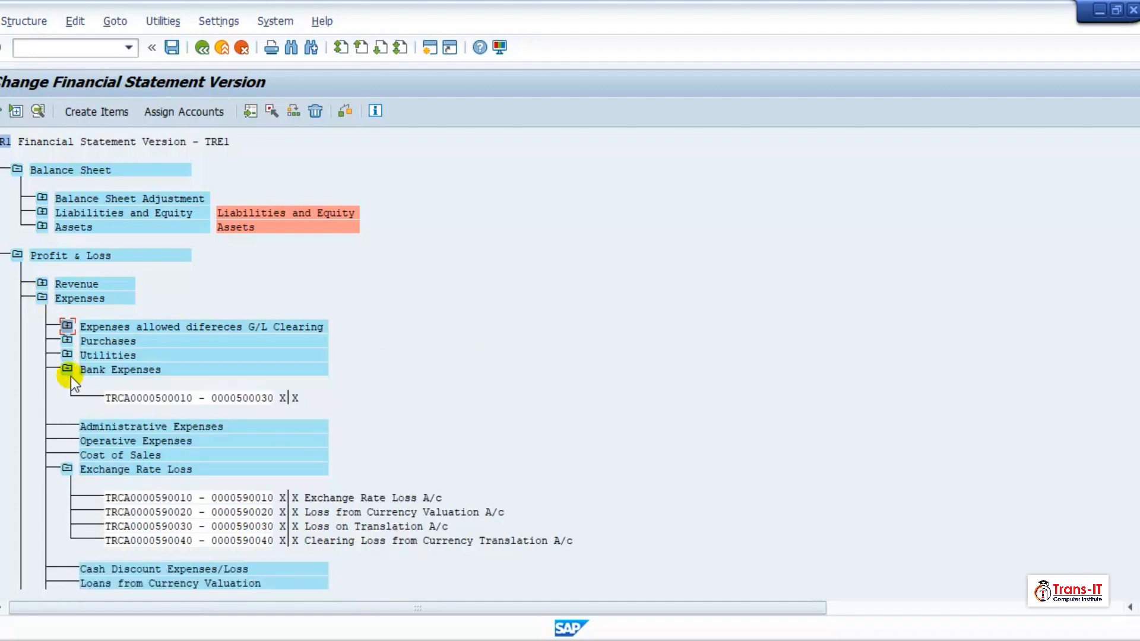
pyautogui.click(68, 370)
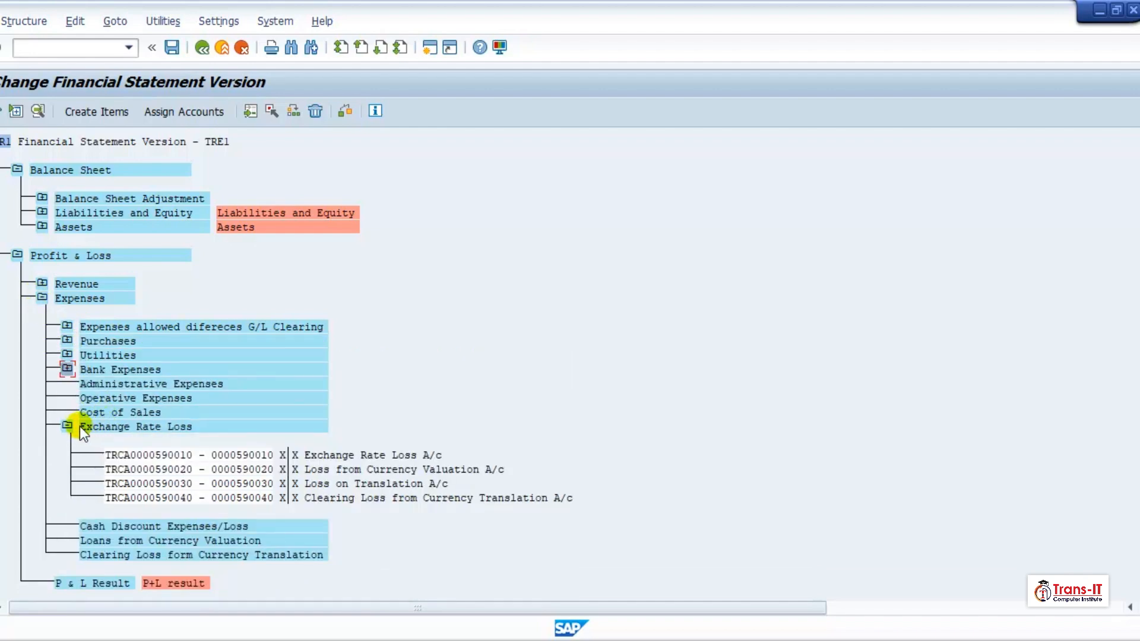
pyautogui.click(67, 426)
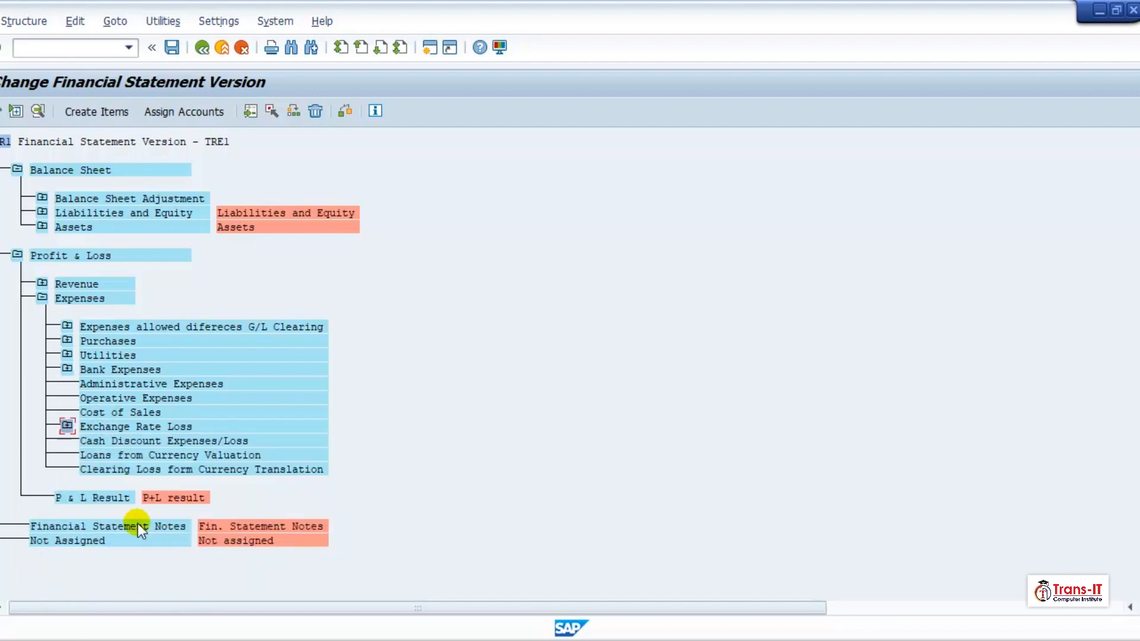
# Delete the Loans from Currency Valuation and Clearing Loss form Currency Translation items under Expenses
pyautogui.click(133, 459)
pyautogui.click(203, 110)
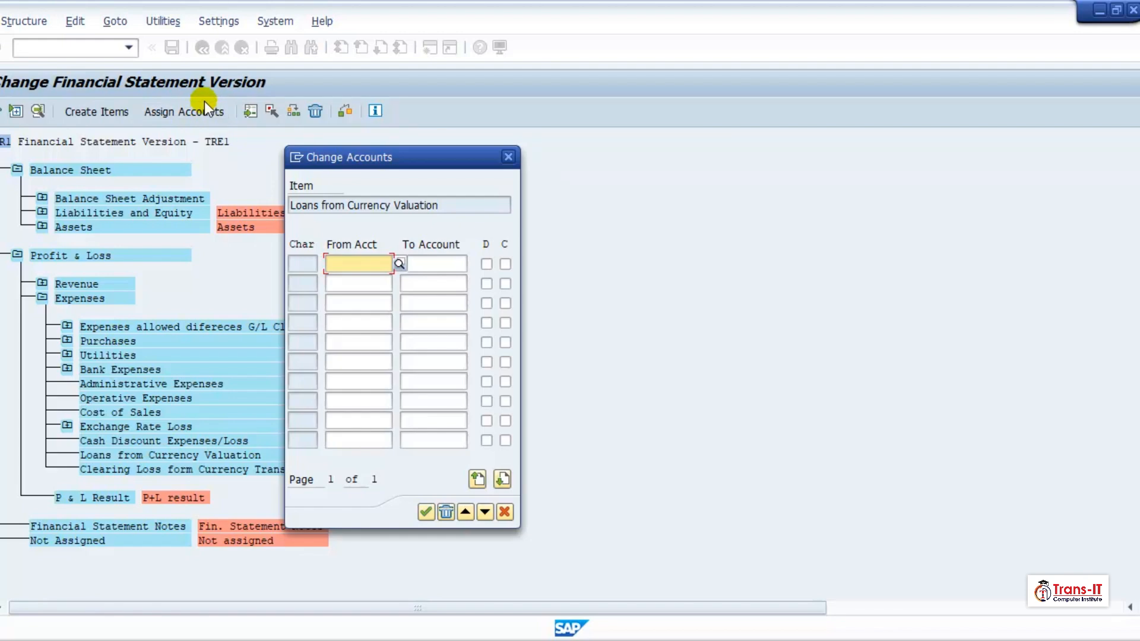
pyautogui.click(509, 157)
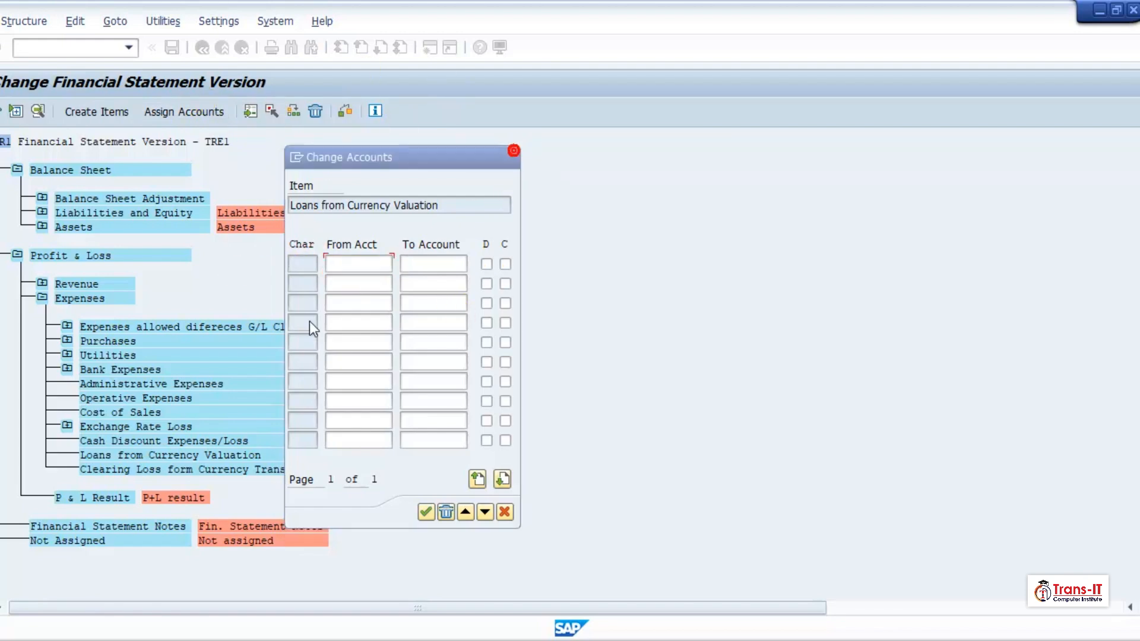
pyautogui.click(305, 110)
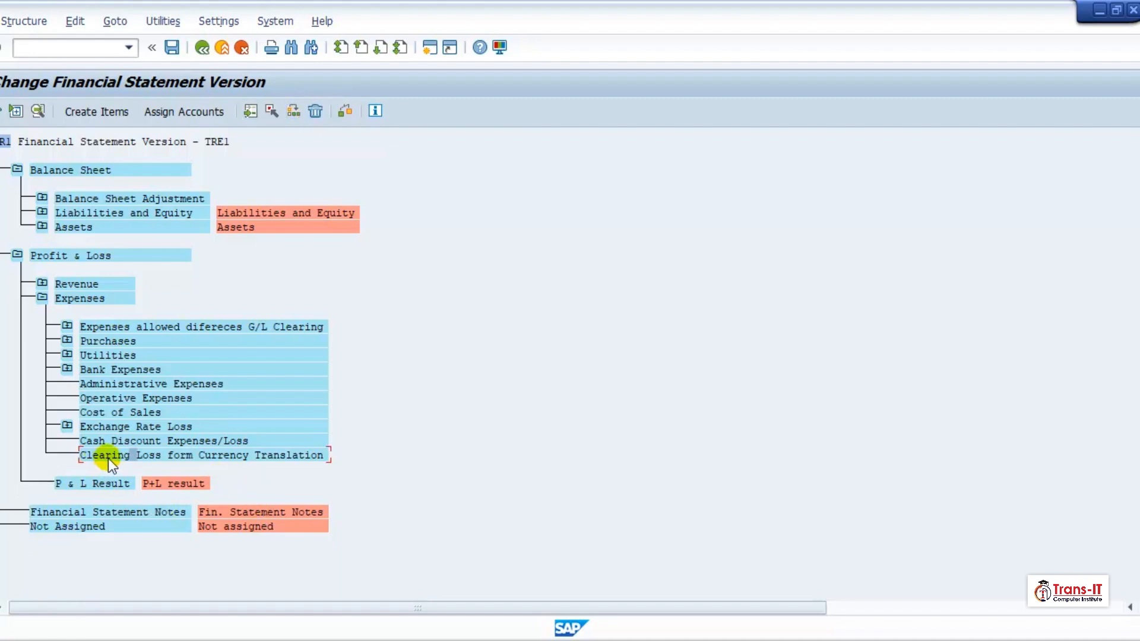
pyautogui.click(115, 457)
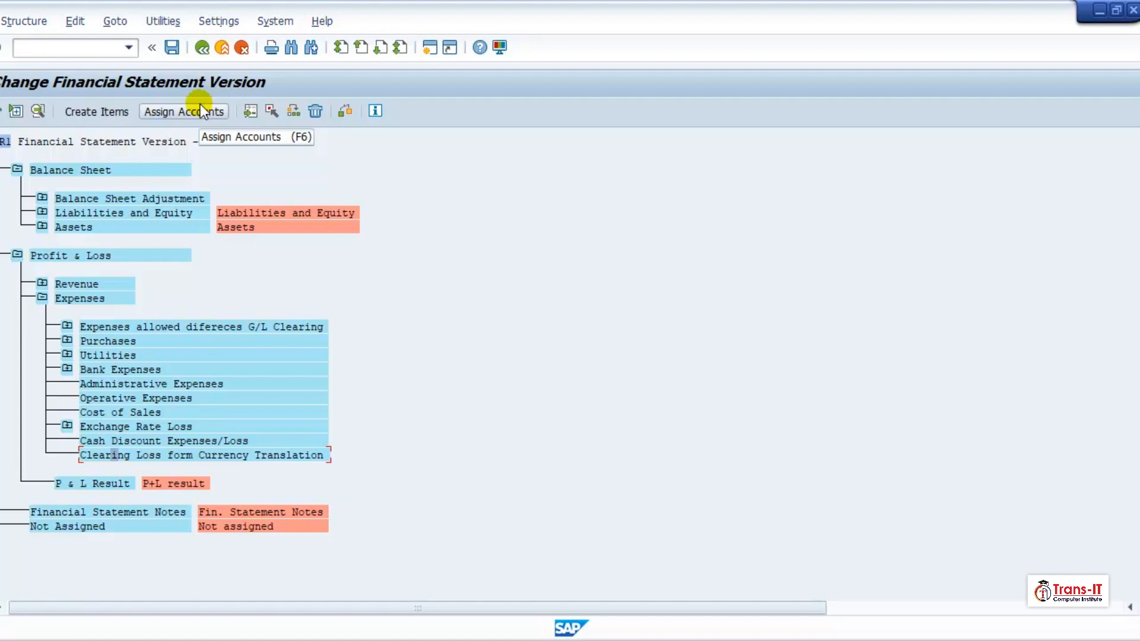
pyautogui.click(319, 115)
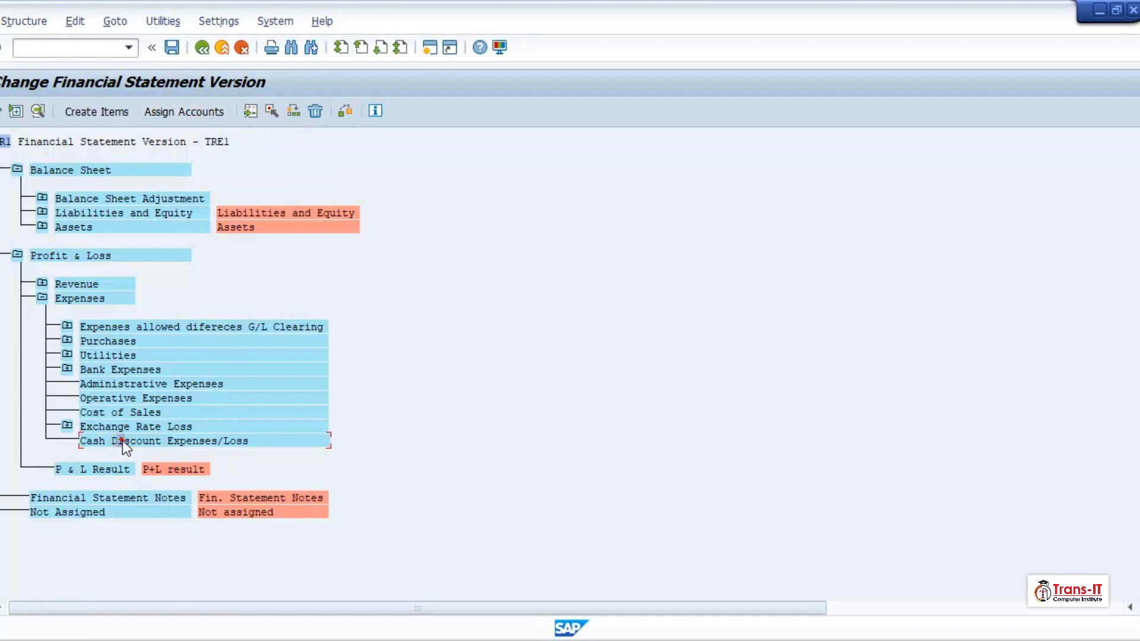
# Enter G/L accounts 580000 and 580001 as the two starting accounts of the Cash Discount Expenses/Loss item
pyautogui.click(188, 112)
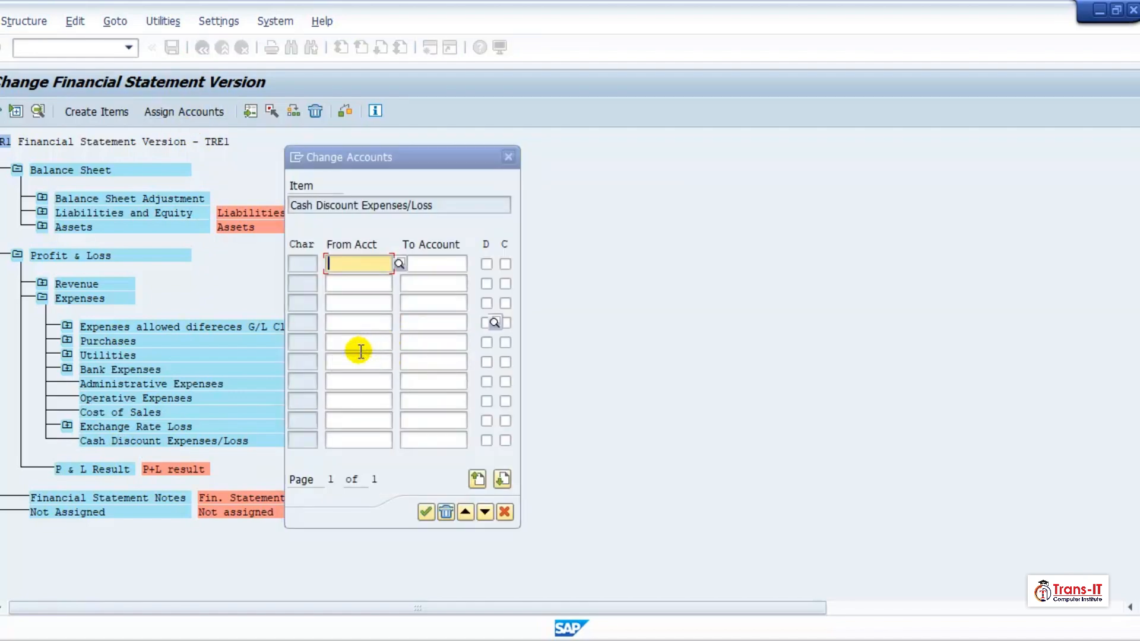
pyautogui.write('58')
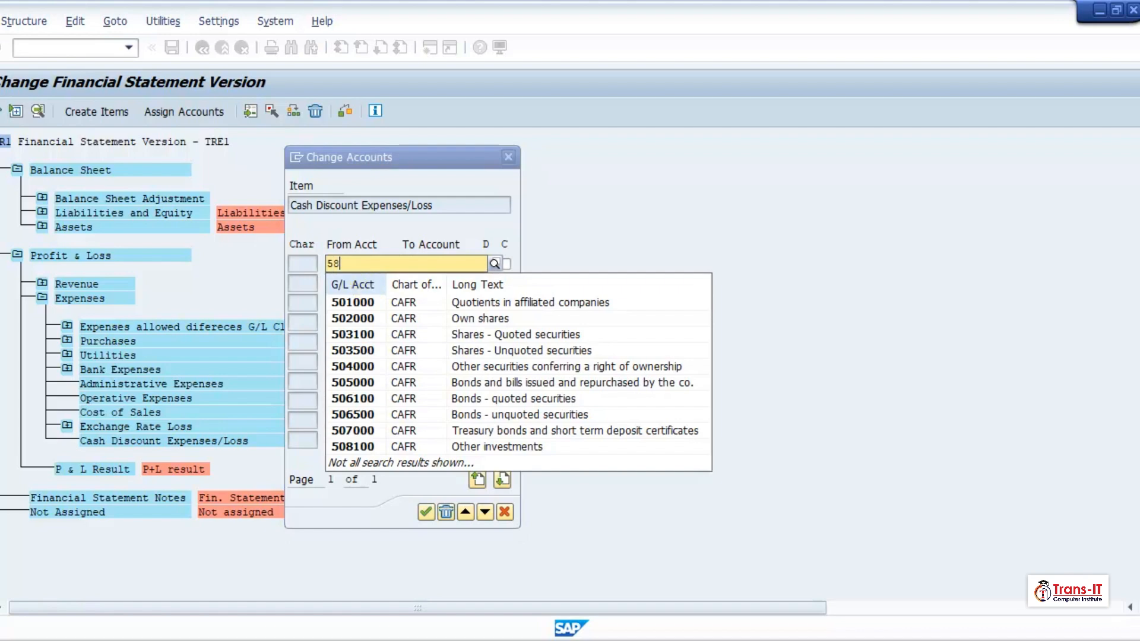
pyautogui.write('0010')
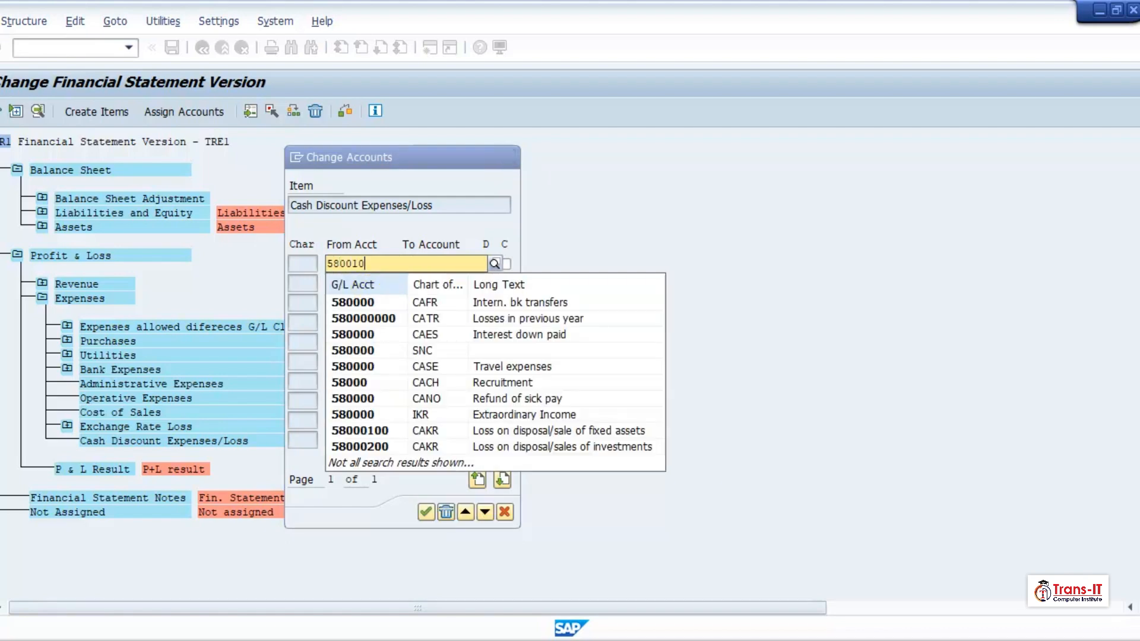
pyautogui.press('BackSpace')
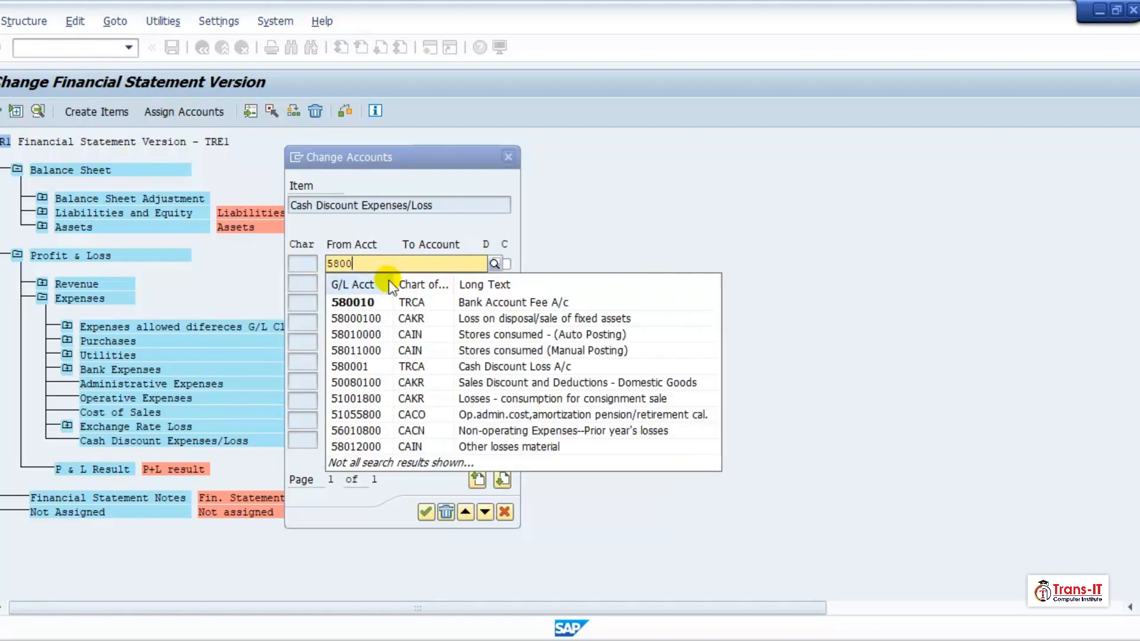
pyautogui.write('00')
pyautogui.click(648, 252)
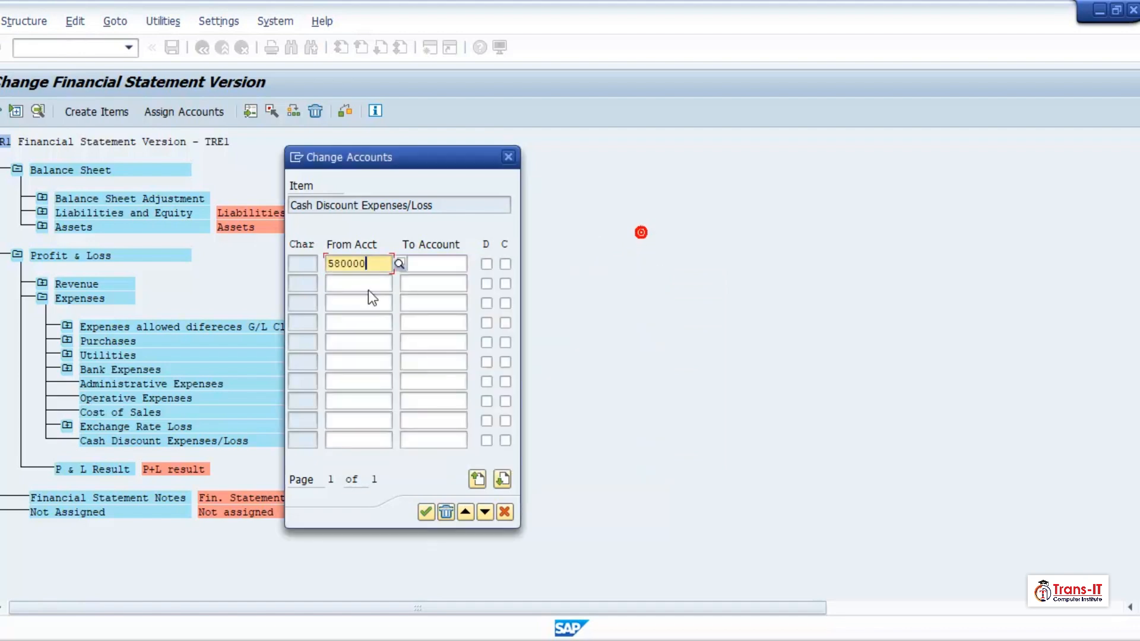
pyautogui.click(363, 284)
pyautogui.write('58')
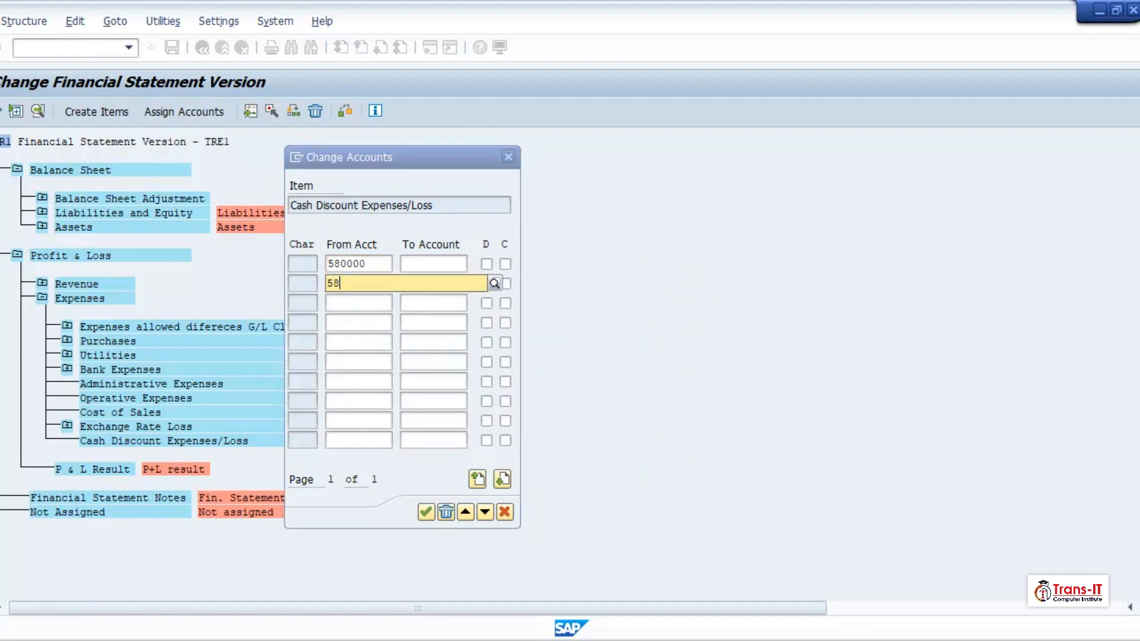
pyautogui.write('0001')
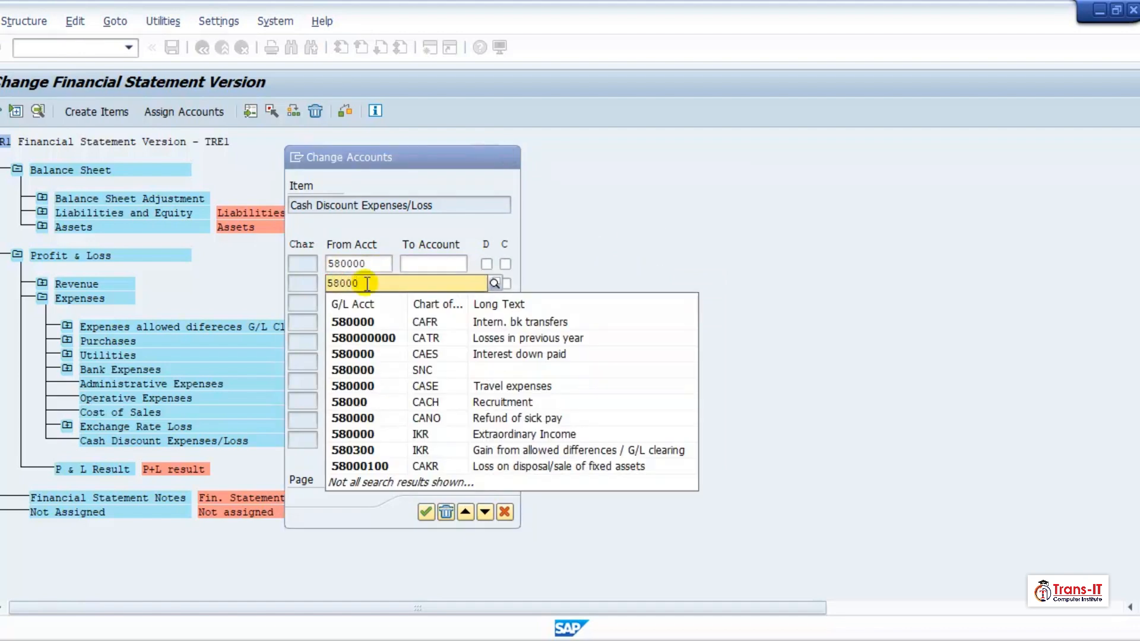
pyautogui.click(713, 225)
# Flag account 580000 for debit and credit balances and 580001 for debit only, and confirm the assignment
pyautogui.click(484, 263)
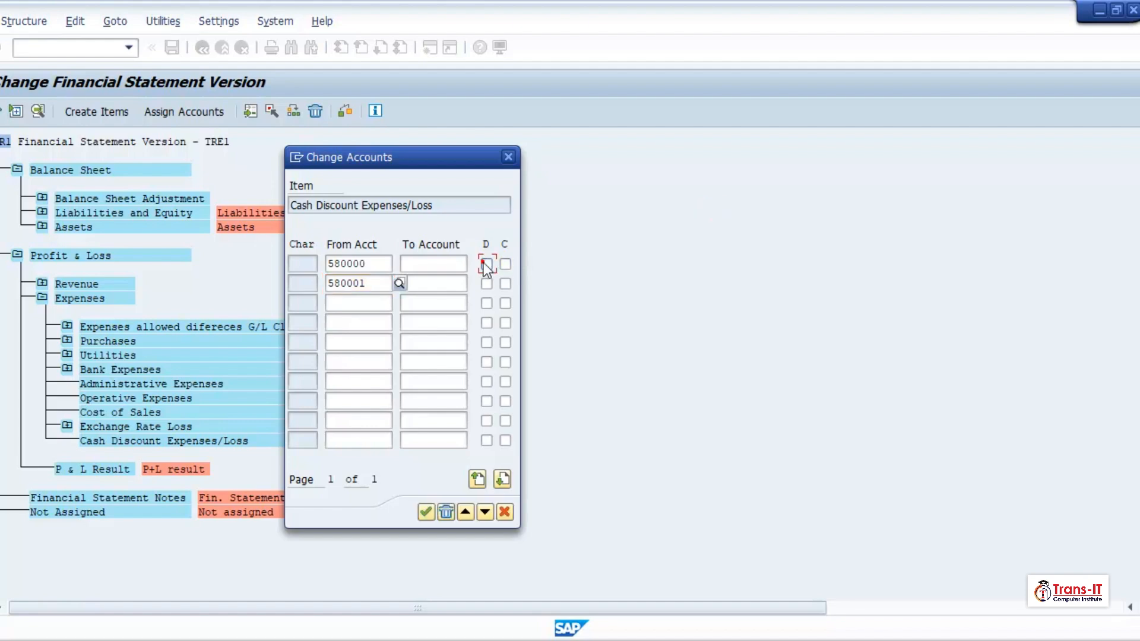
pyautogui.click(487, 283)
pyautogui.click(506, 265)
pyautogui.click(424, 512)
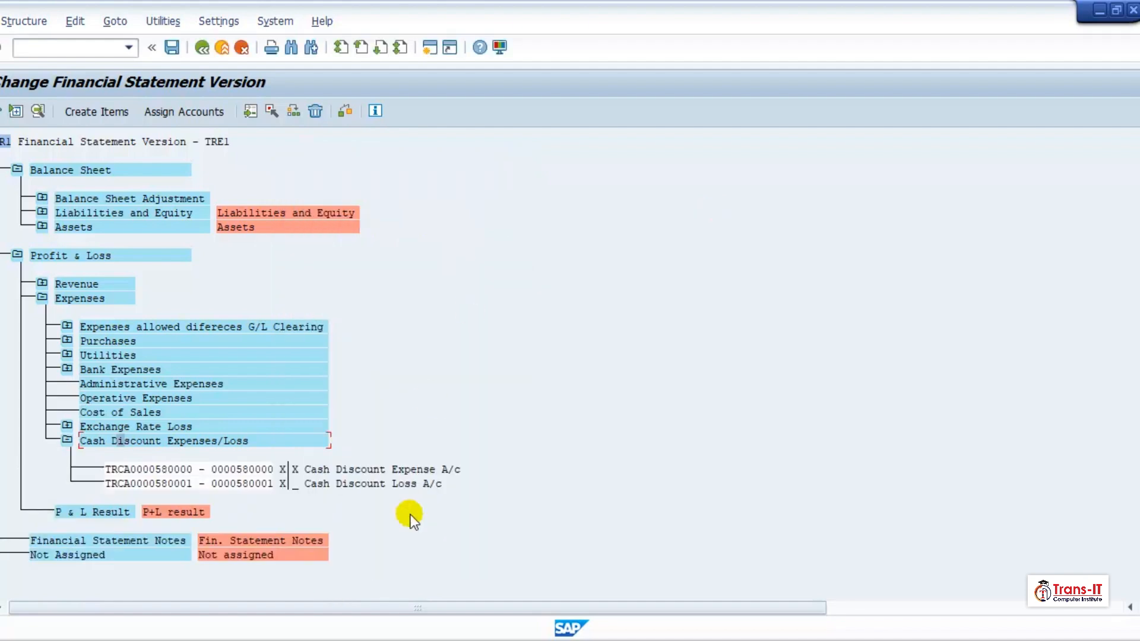
# Also flag account 580001 of the Cash Discount Expenses/Loss item for credit balances and confirm the assignment
pyautogui.doubleClick(156, 439)
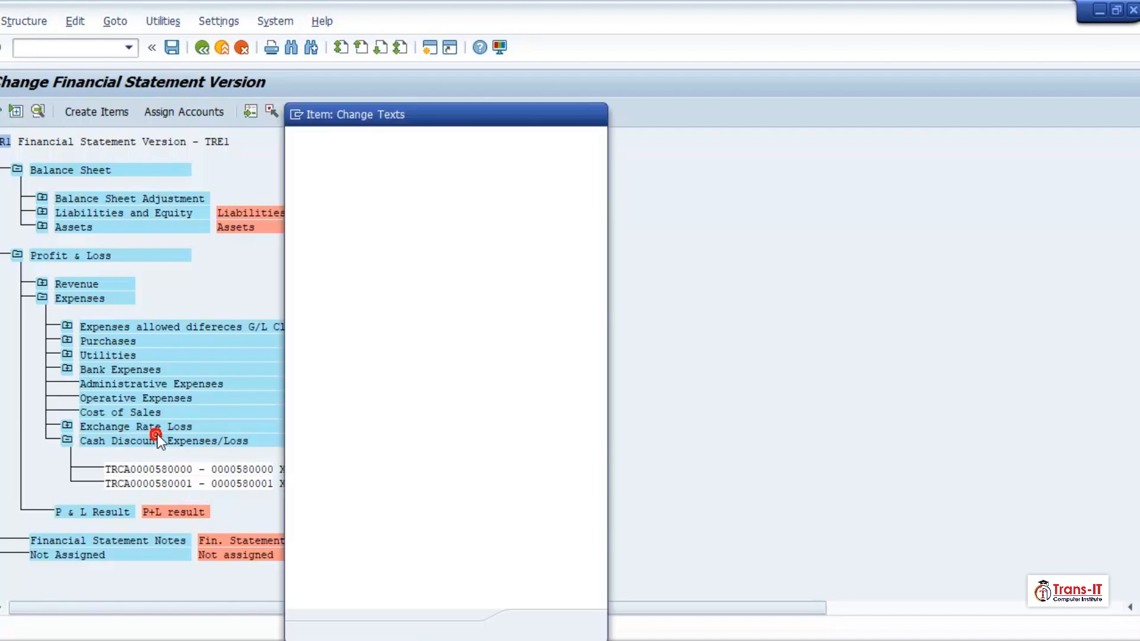
pyautogui.click(596, 113)
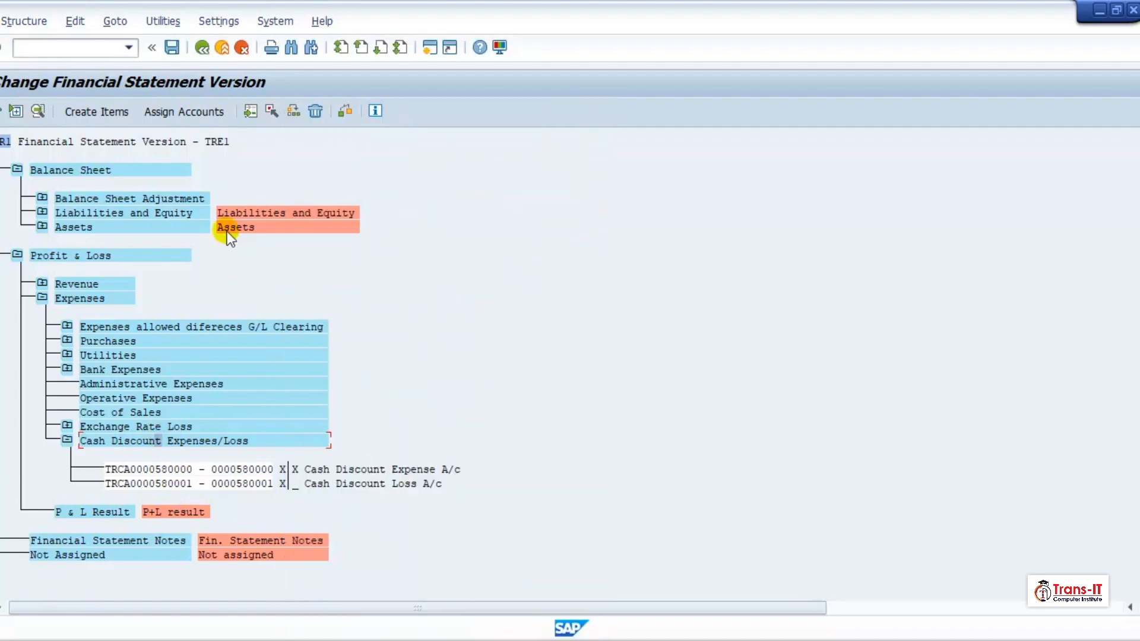
pyautogui.click(198, 112)
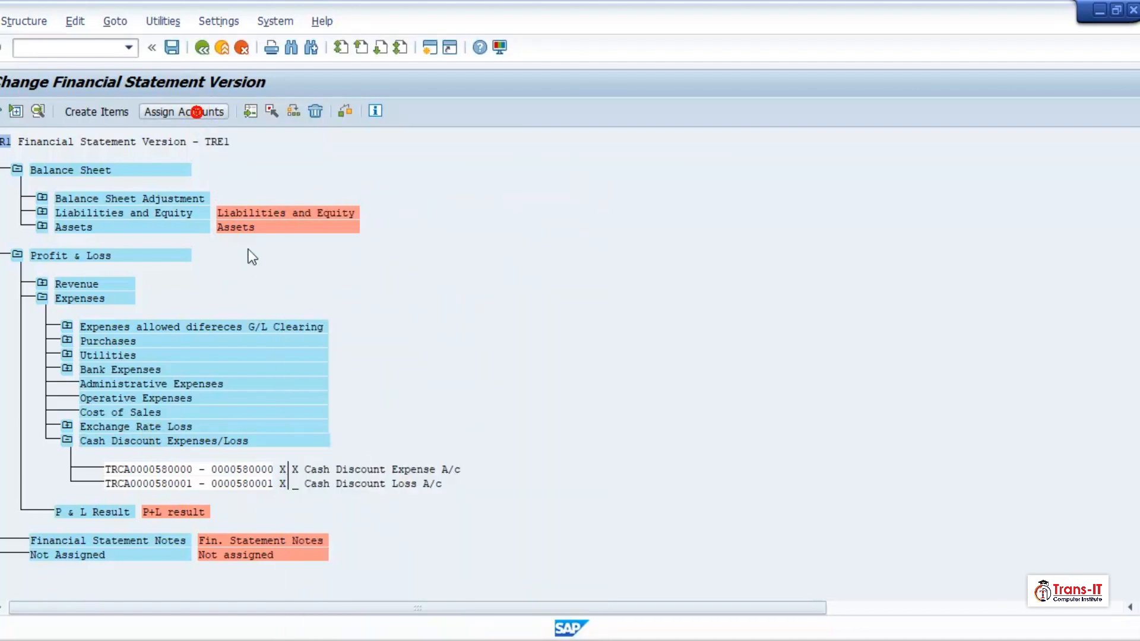
pyautogui.click(506, 283)
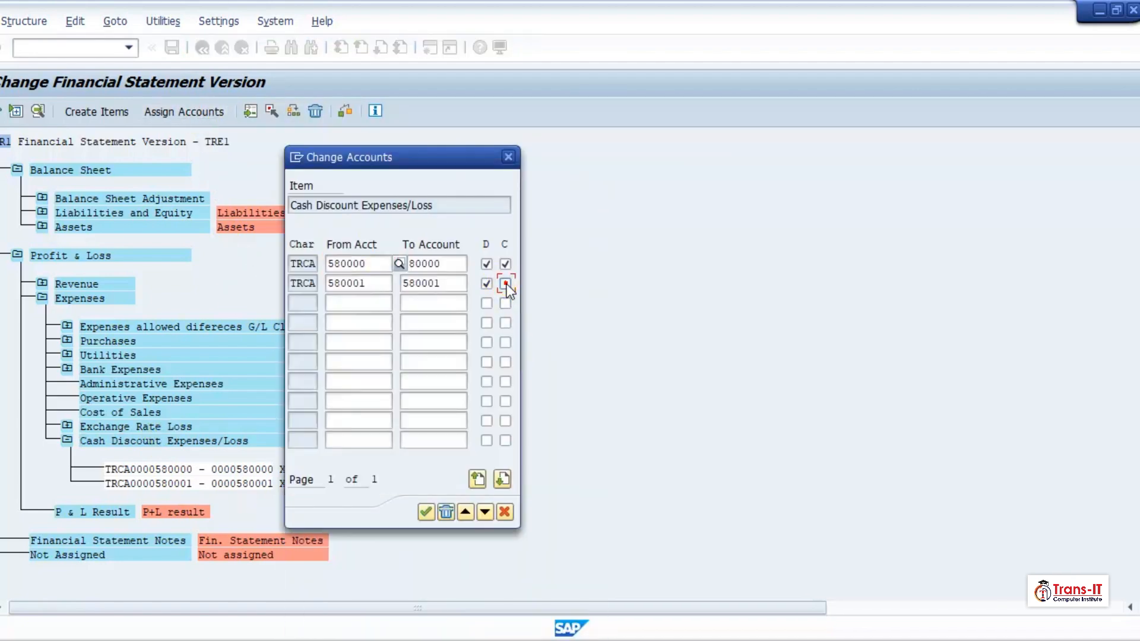
pyautogui.click(427, 511)
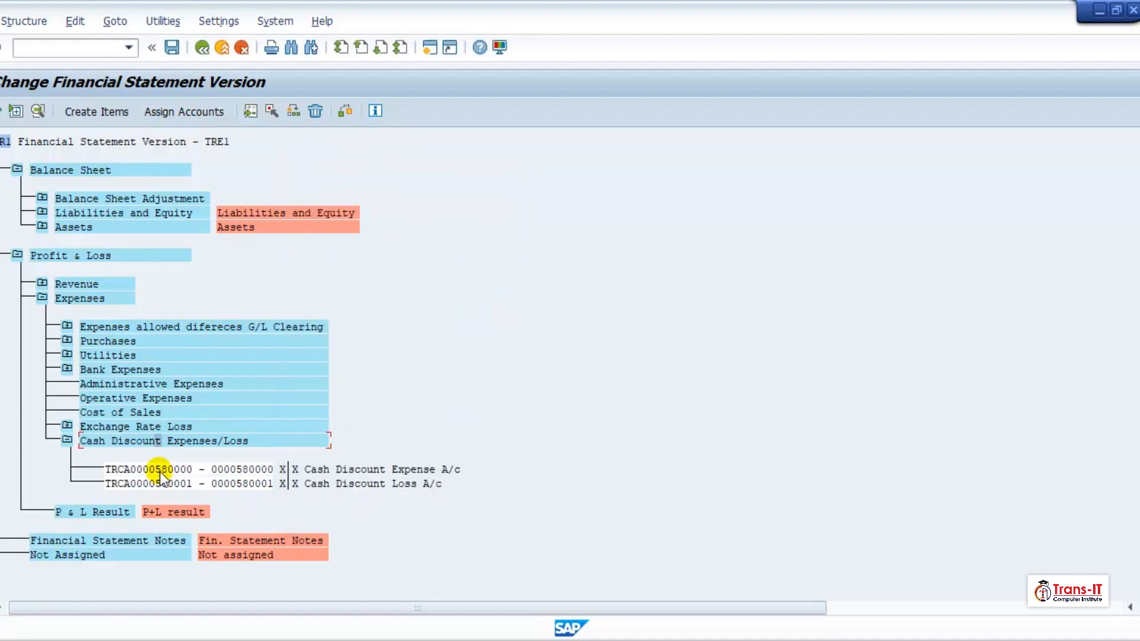
# Collapse Expenses, expand Revenue, and give the Sales item the end-of-group text "Sales"
pyautogui.click(42, 297)
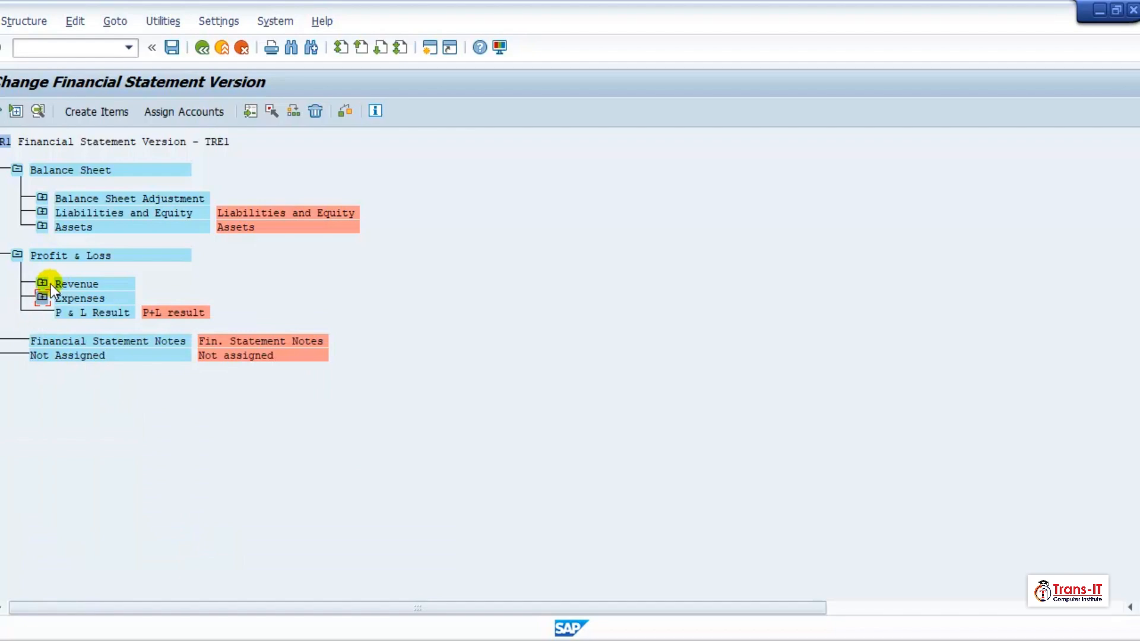
pyautogui.click(42, 283)
pyautogui.click(91, 313)
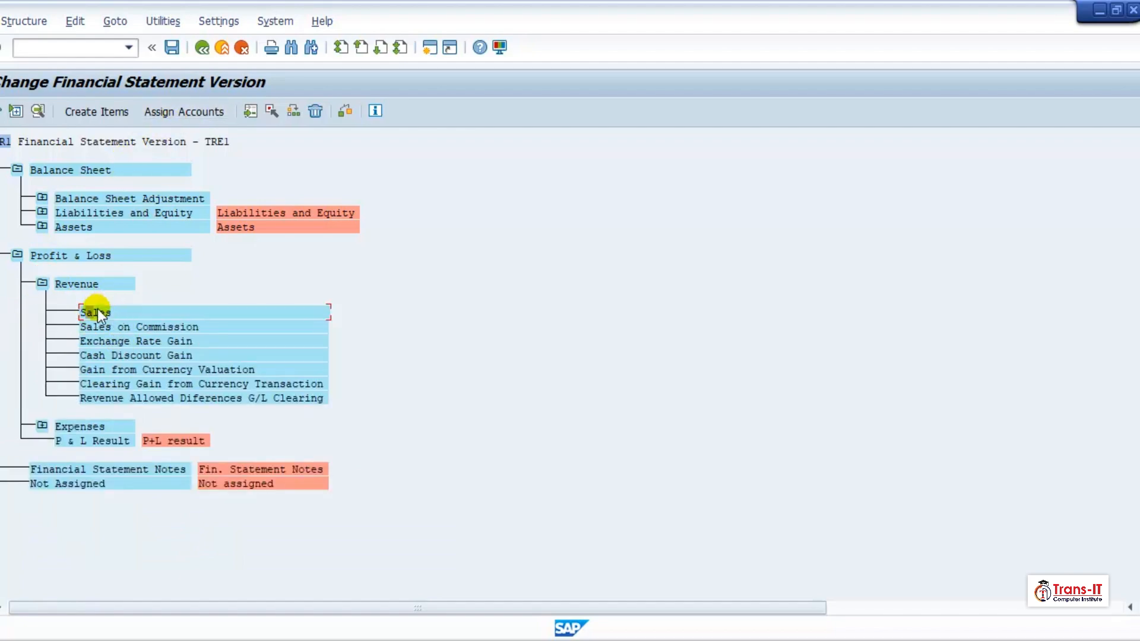
pyautogui.doubleClick(97, 311)
pyautogui.doubleClick(333, 165)
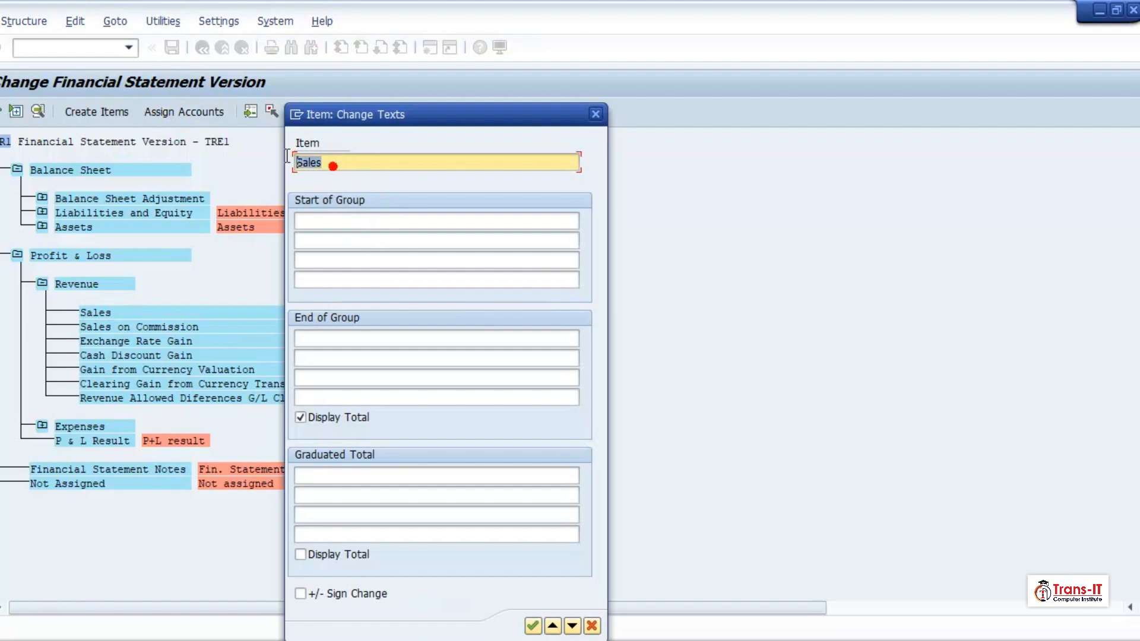
pyautogui.rightClick(323, 334)
pyautogui.click(531, 625)
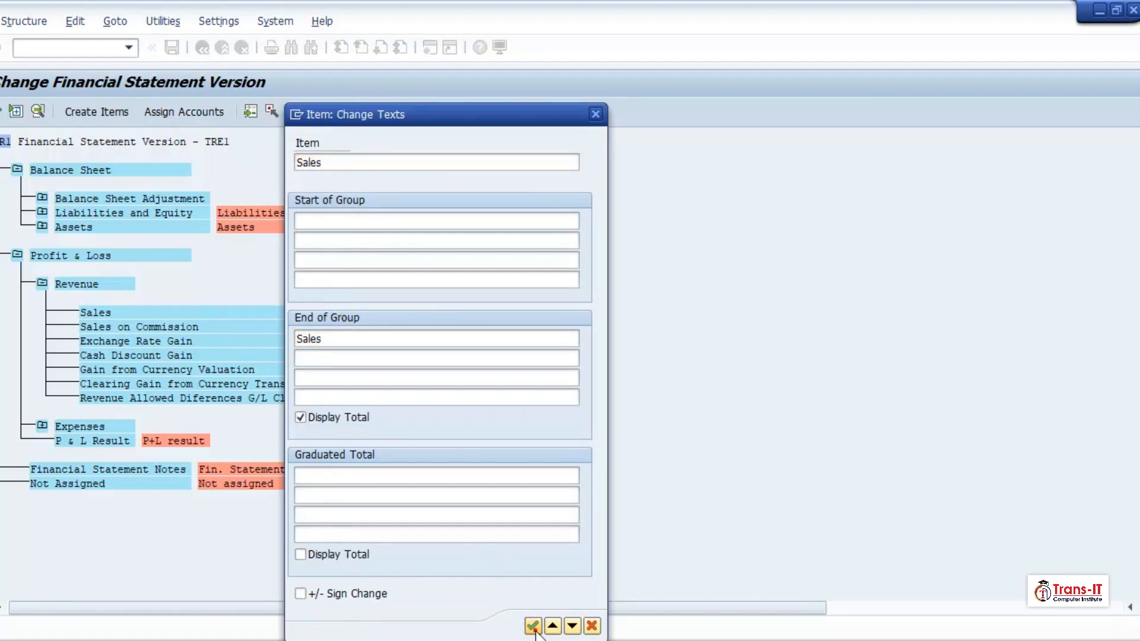
# Copy the Sales on Commission item's name into its first end-of-group text line and confirm
pyautogui.click(112, 324)
pyautogui.doubleClick(112, 326)
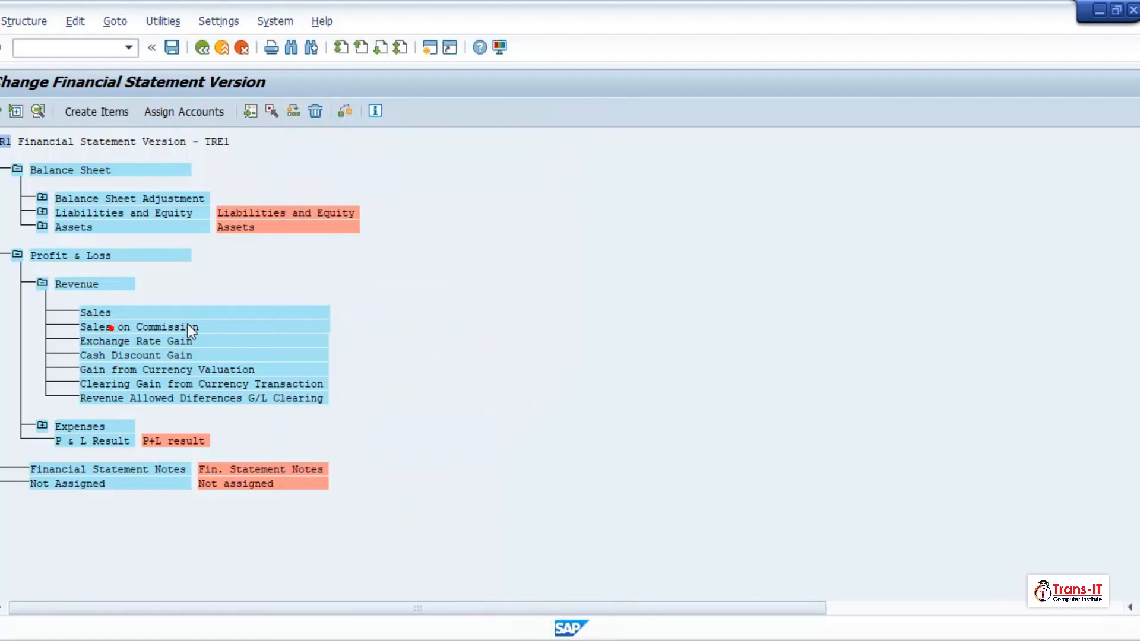
pyautogui.moveTo(399, 163); pyautogui.dragTo(296, 164)
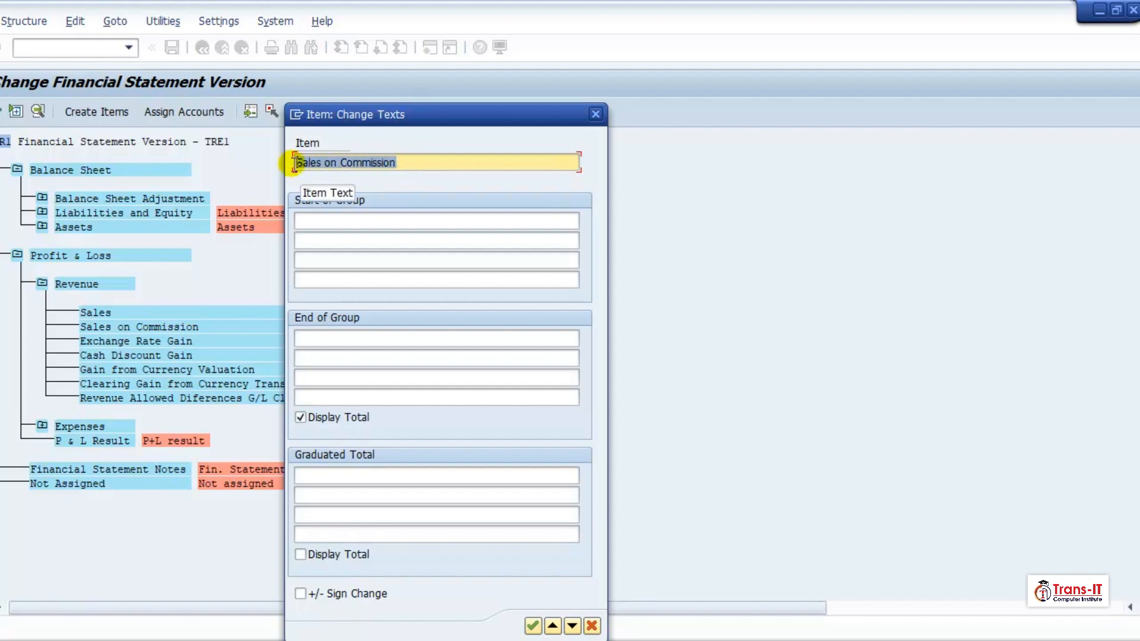
pyautogui.rightClick(318, 337)
pyautogui.click(532, 625)
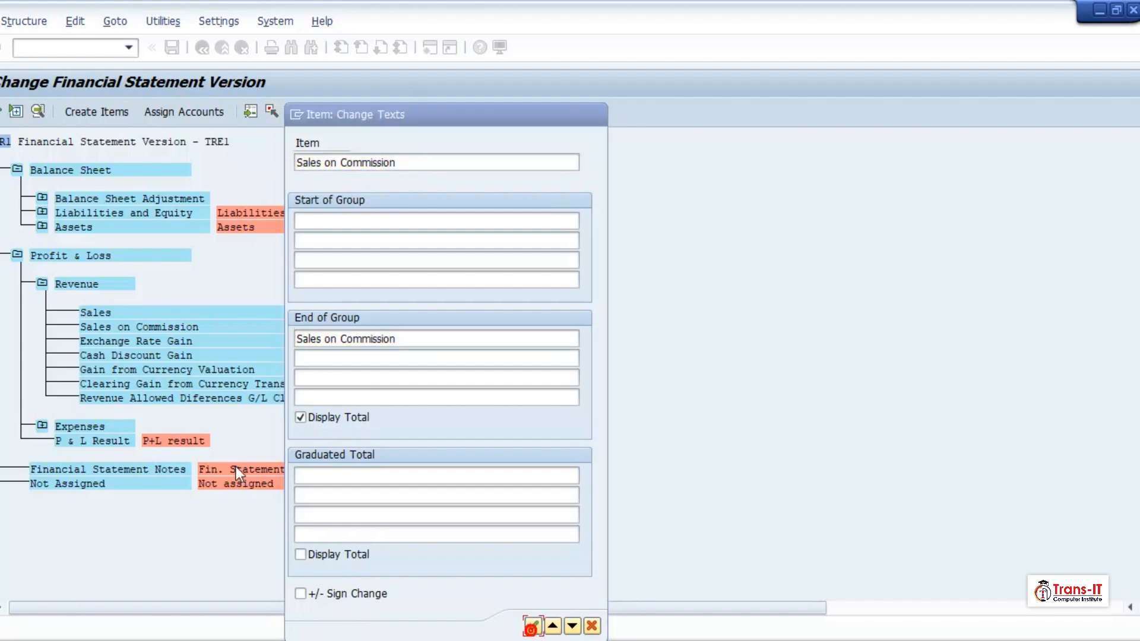
# Copy the Exchange Rate Gain item's name into its first end-of-group text line and confirm
pyautogui.doubleClick(148, 341)
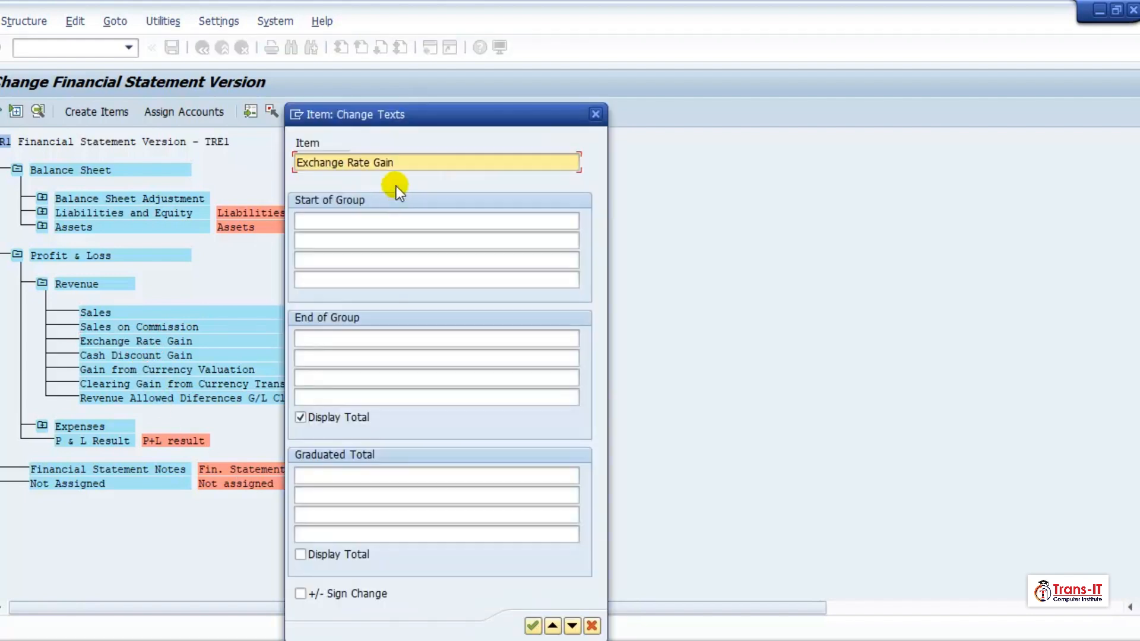
pyautogui.moveTo(408, 165); pyautogui.dragTo(296, 165)
pyautogui.rightClick(314, 334)
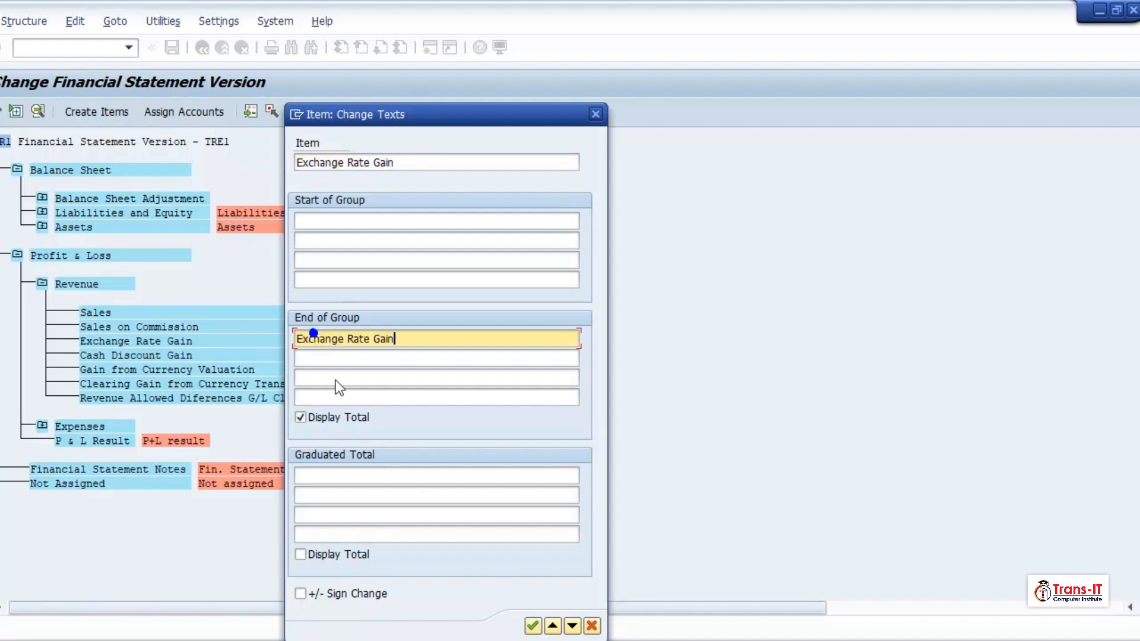
pyautogui.click(532, 626)
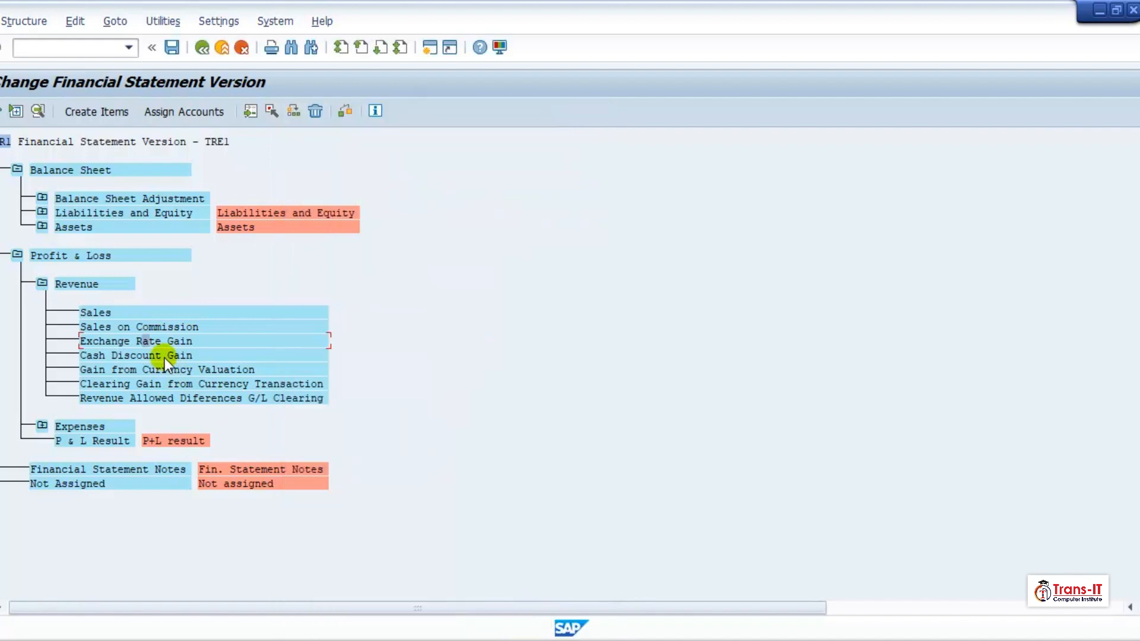
# Copy the Cash Discount Gain item's name into its first end-of-group text line and confirm
pyautogui.click(164, 357)
pyautogui.moveTo(403, 166); pyautogui.dragTo(293, 166)
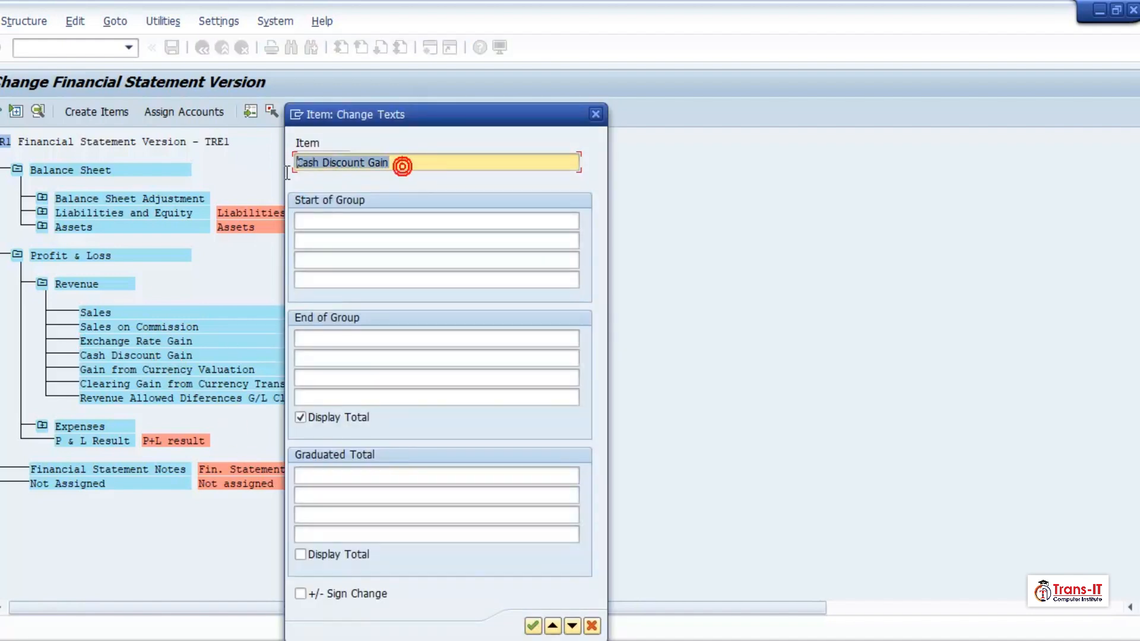
pyautogui.rightClick(310, 338)
pyautogui.click(532, 625)
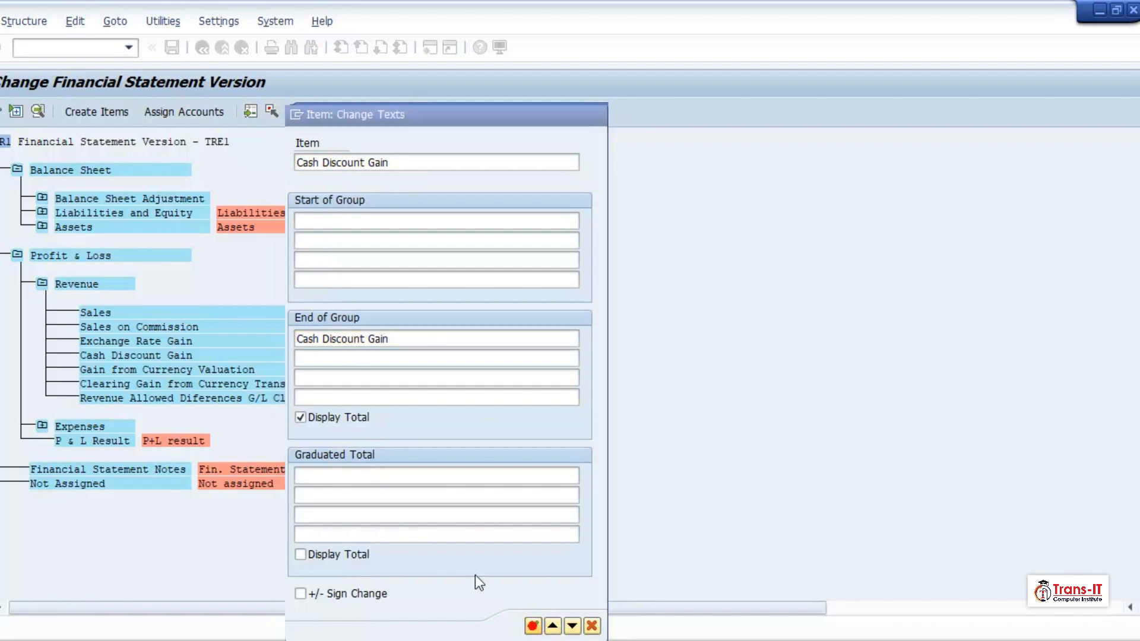
# Copy the Gain from Currency Valuation item's name into its first end-of-group text line and confirm
pyautogui.click(108, 373)
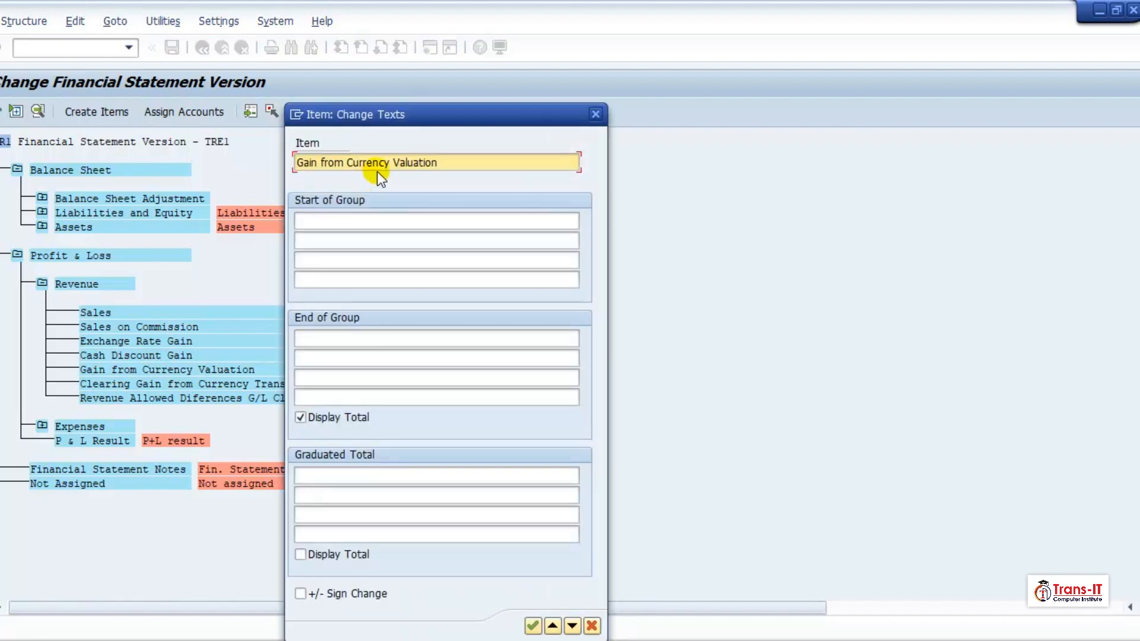
pyautogui.moveTo(451, 163); pyautogui.dragTo(305, 166)
pyautogui.rightClick(305, 339)
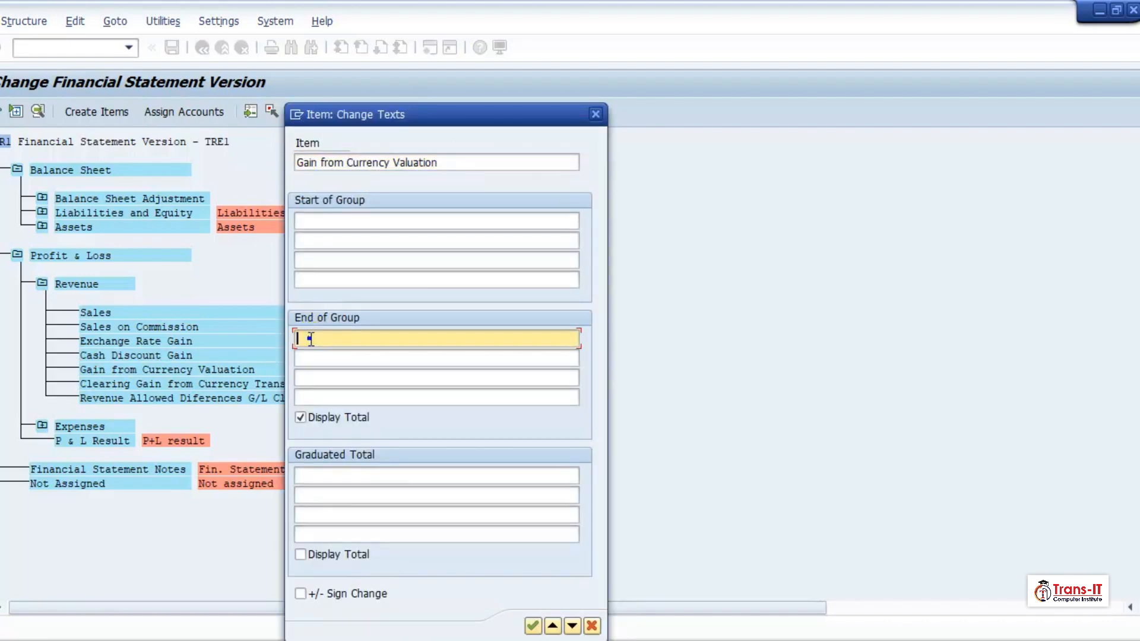
pyautogui.click(532, 625)
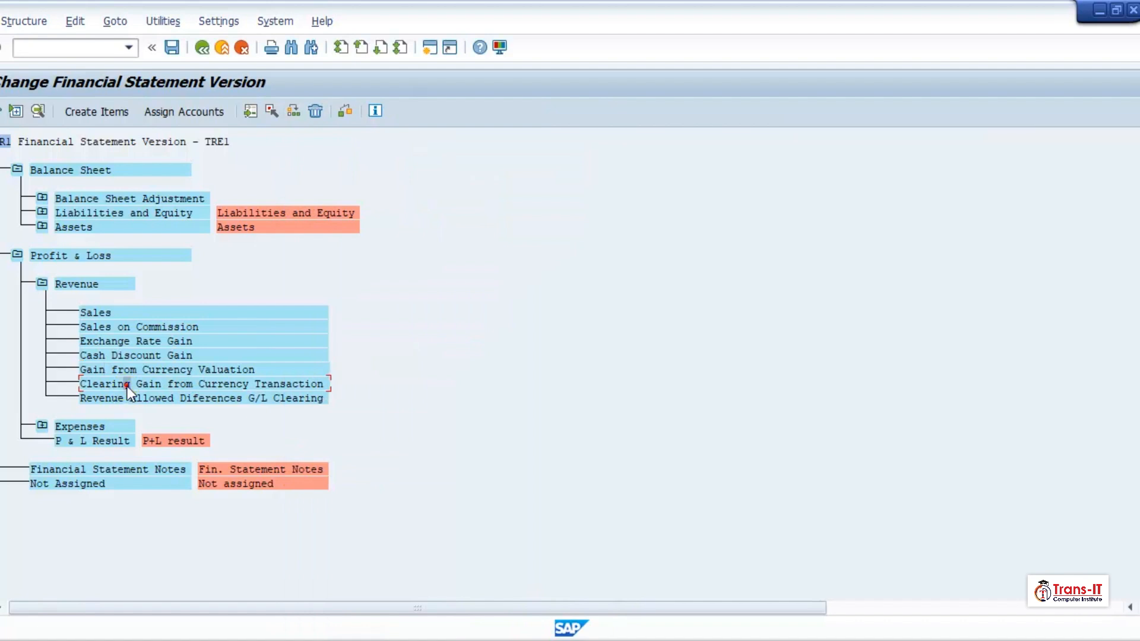
# Copy the Clearing Gain from Currency Transaction item's name into its first end-of-group text line and confirm
pyautogui.click(128, 384)
pyautogui.click(398, 156)
pyautogui.moveTo(505, 163); pyautogui.dragTo(297, 165)
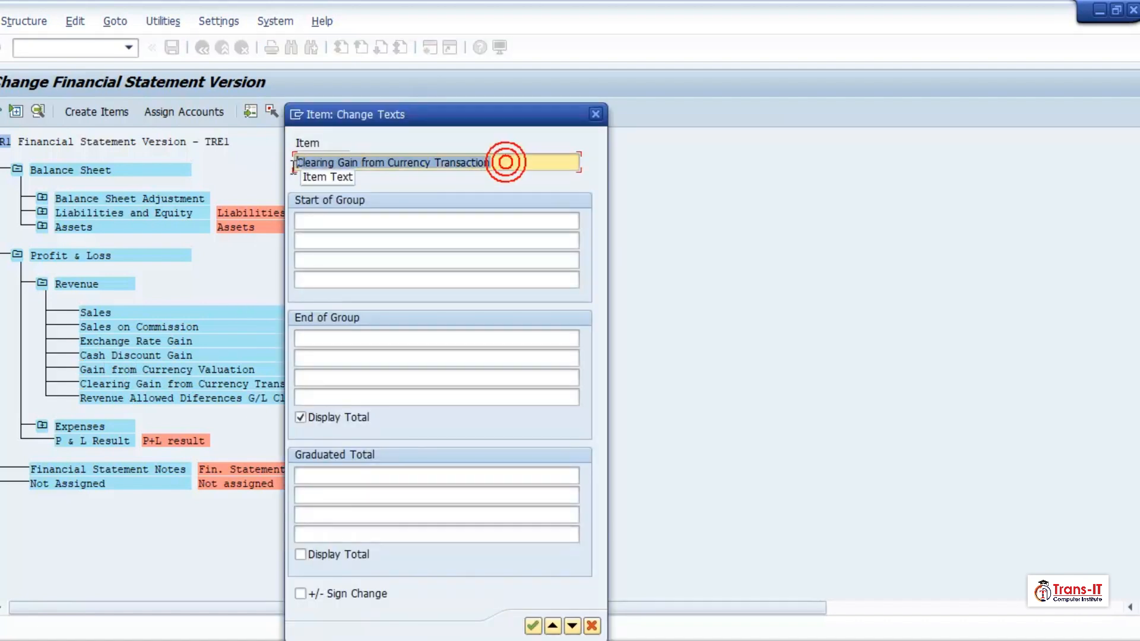
pyautogui.rightClick(342, 341)
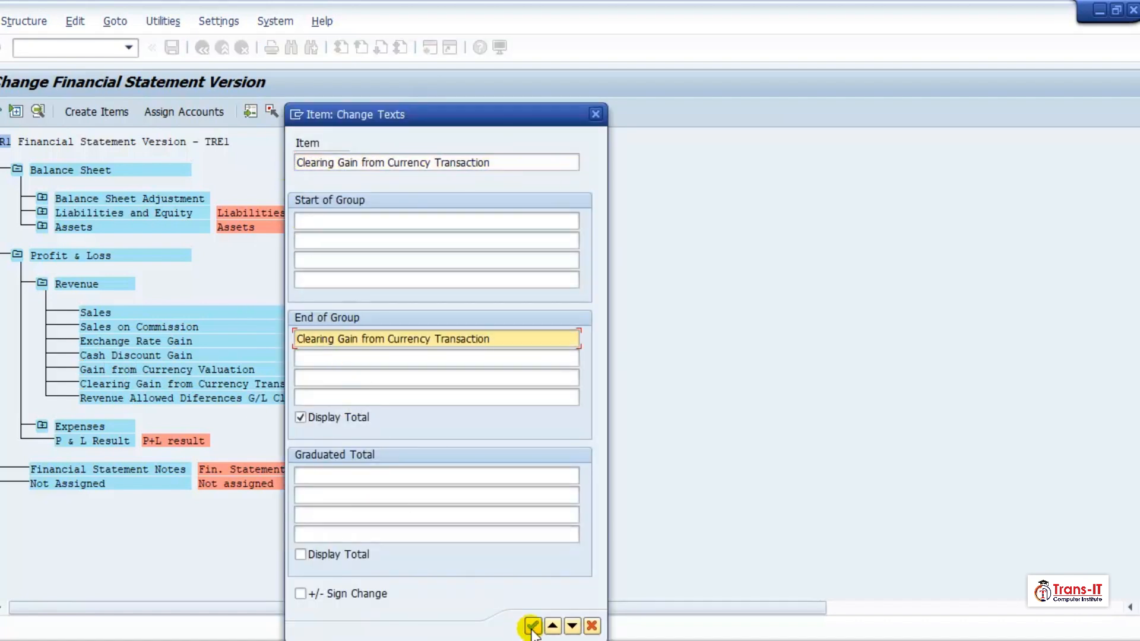
pyautogui.click(533, 625)
# Copy the Revenue Allowed Diferences G/L Clearing item's name into its first end-of-group text line and confirm
pyautogui.click(115, 393)
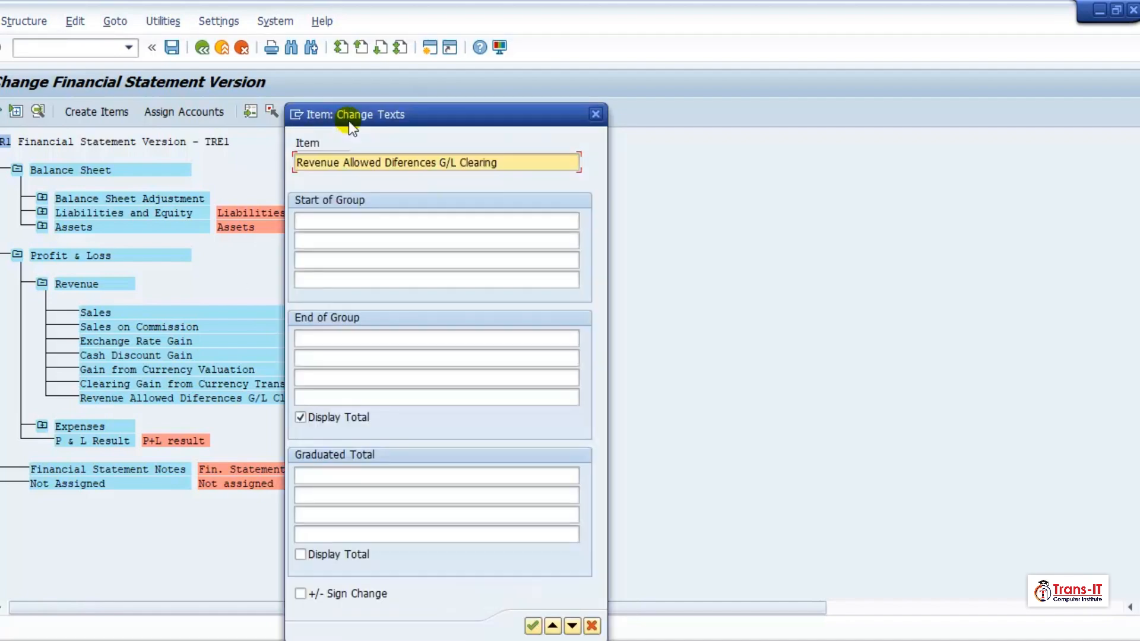
pyautogui.moveTo(506, 163); pyautogui.dragTo(293, 162)
pyautogui.hotkey('ctrl', 'c')
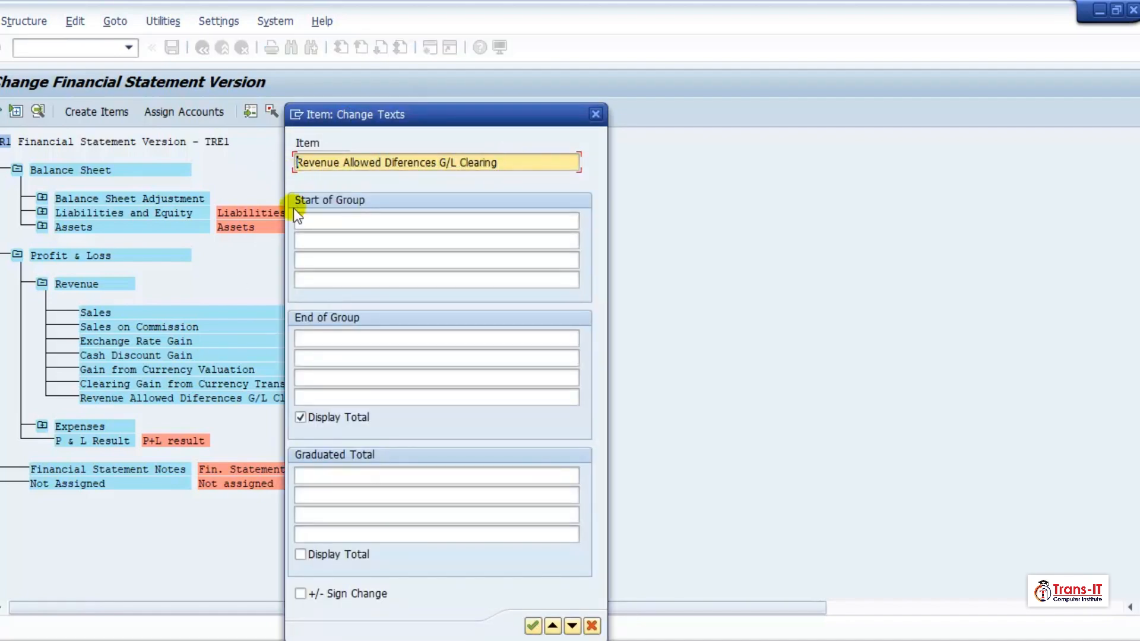
pyautogui.click(326, 343)
pyautogui.hotkey('ctrl', 'v')
pyautogui.click(533, 625)
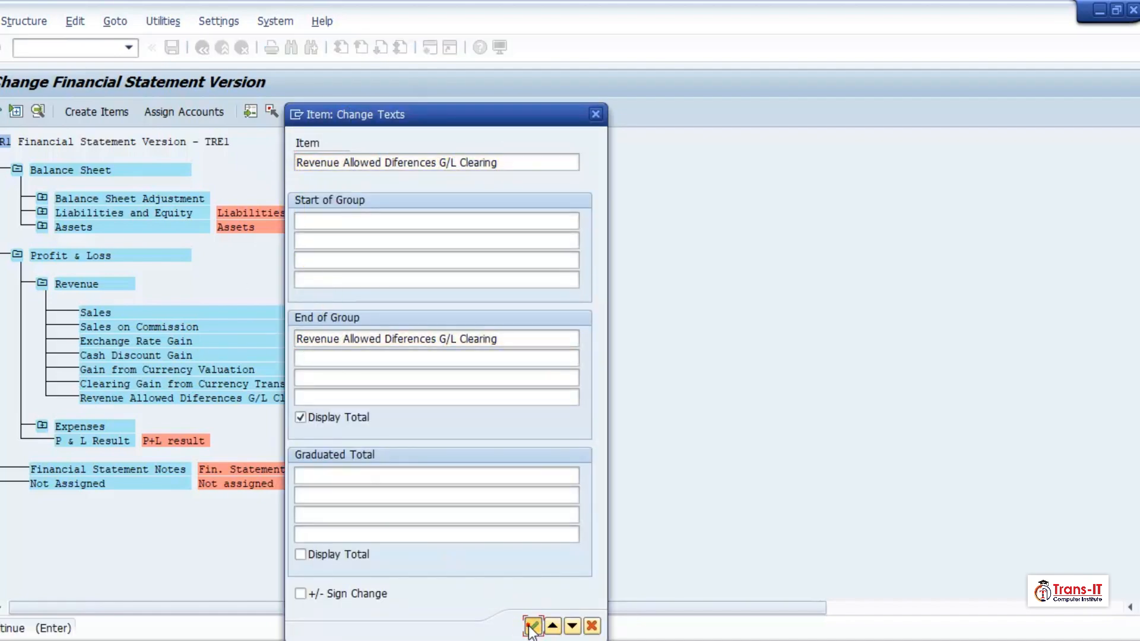
# Set the end-of-group text of the Revenue item under Profit & Loss to "Total Revenue" and confirm
pyautogui.doubleClick(65, 284)
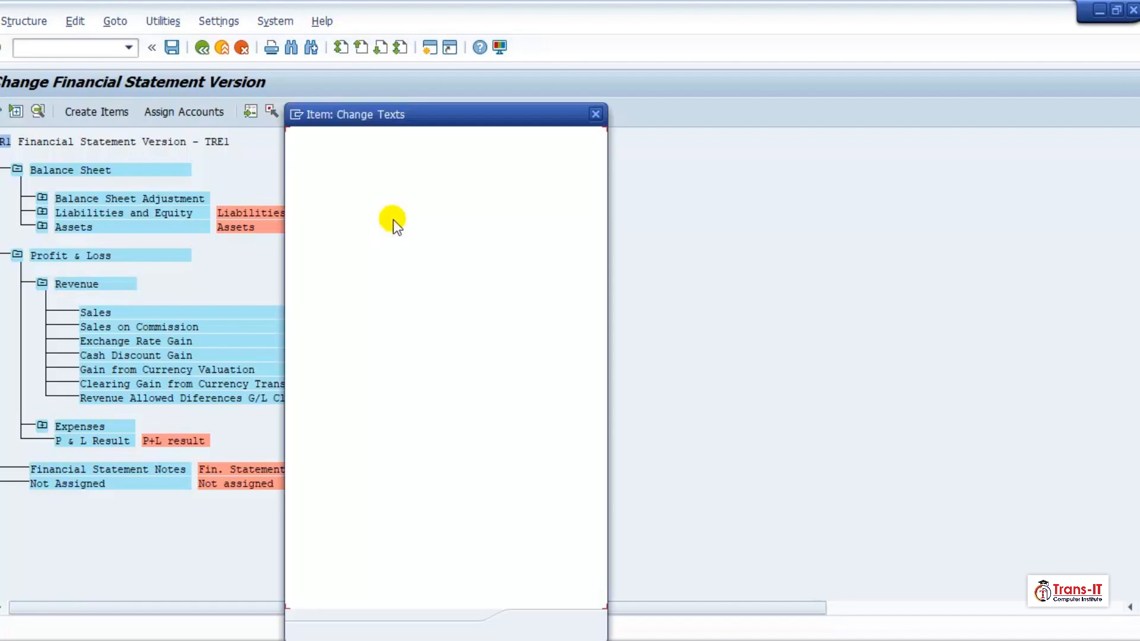
pyautogui.moveTo(365, 172); pyautogui.dragTo(297, 162)
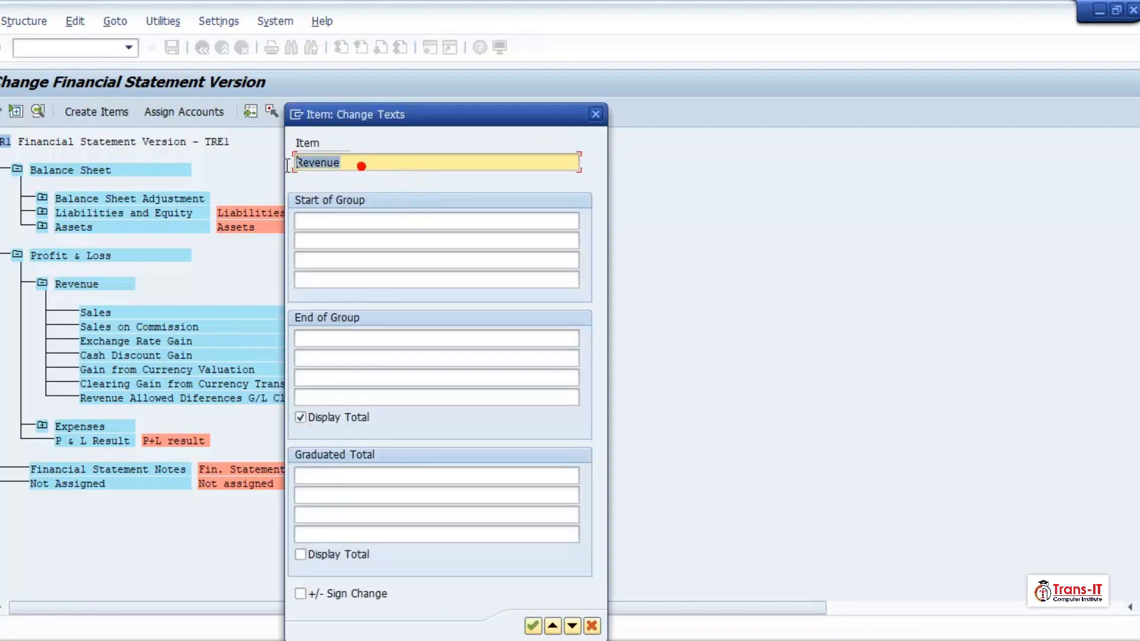
pyautogui.click(316, 220)
pyautogui.click(327, 338)
pyautogui.write('Total Re')
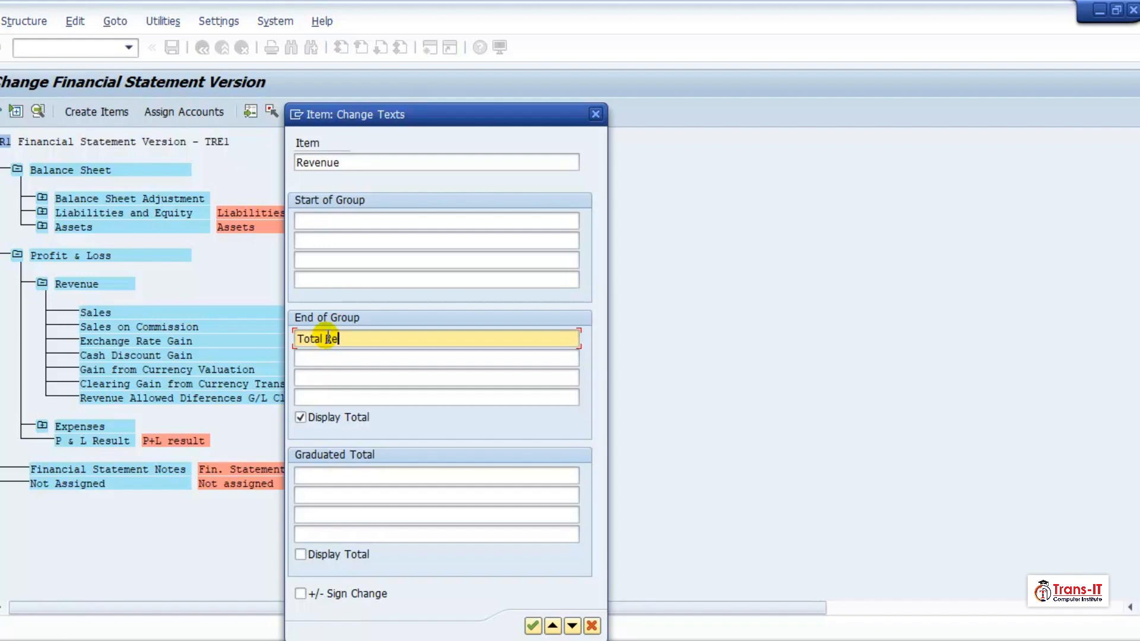
pyautogui.write('venue')
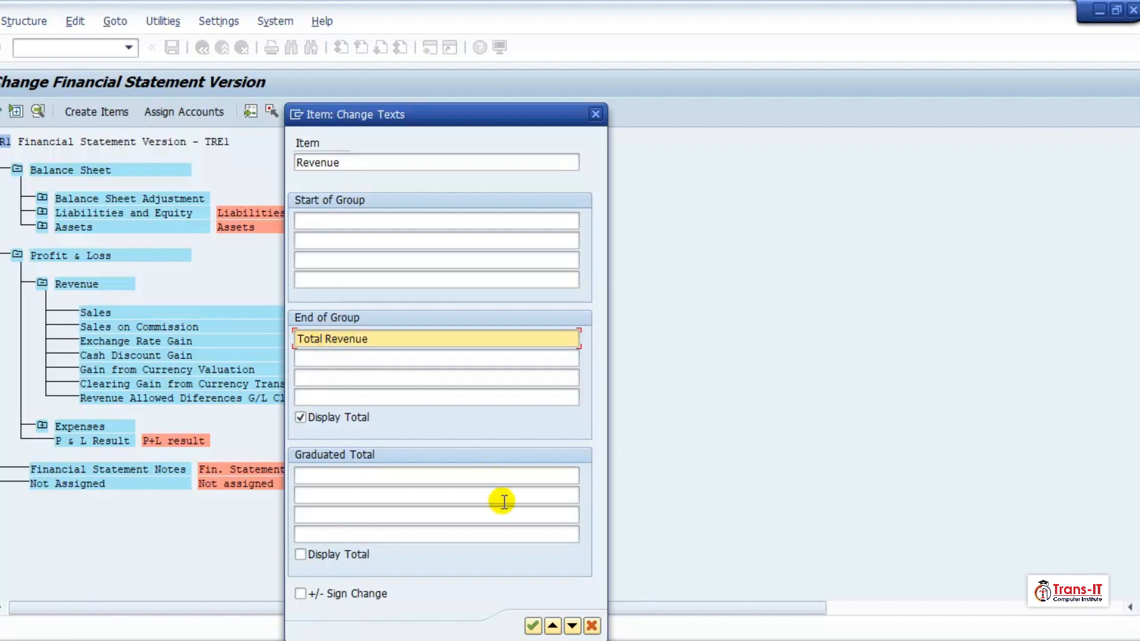
pyautogui.click(533, 625)
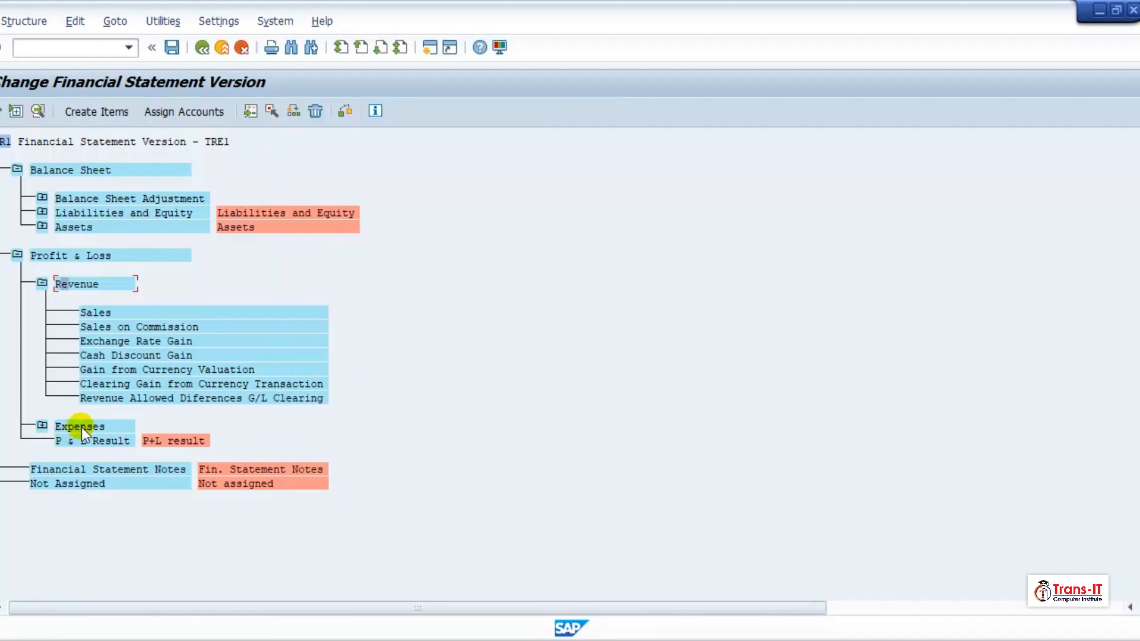
# Give the Expenses item the start-of-group text "Expenses" and the end-of-group text "Total Expenses", and confirm
pyautogui.doubleClick(91, 426)
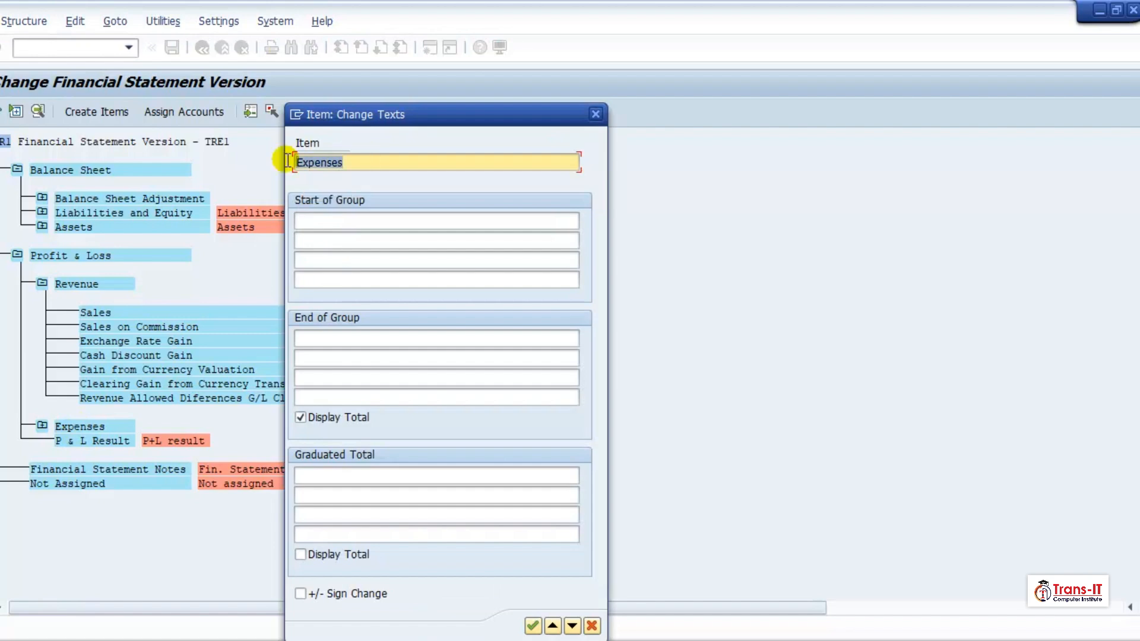
pyautogui.click(300, 221)
pyautogui.write('Expenses')
pyautogui.click(323, 338)
pyautogui.write('Tot')
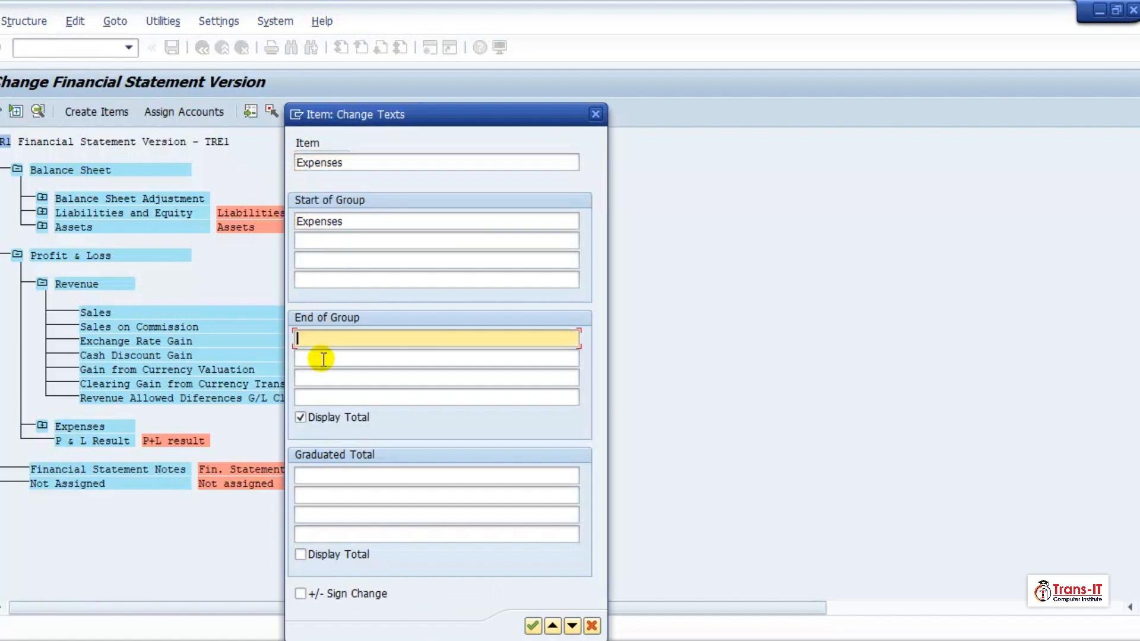
pyautogui.write('al Expenses')
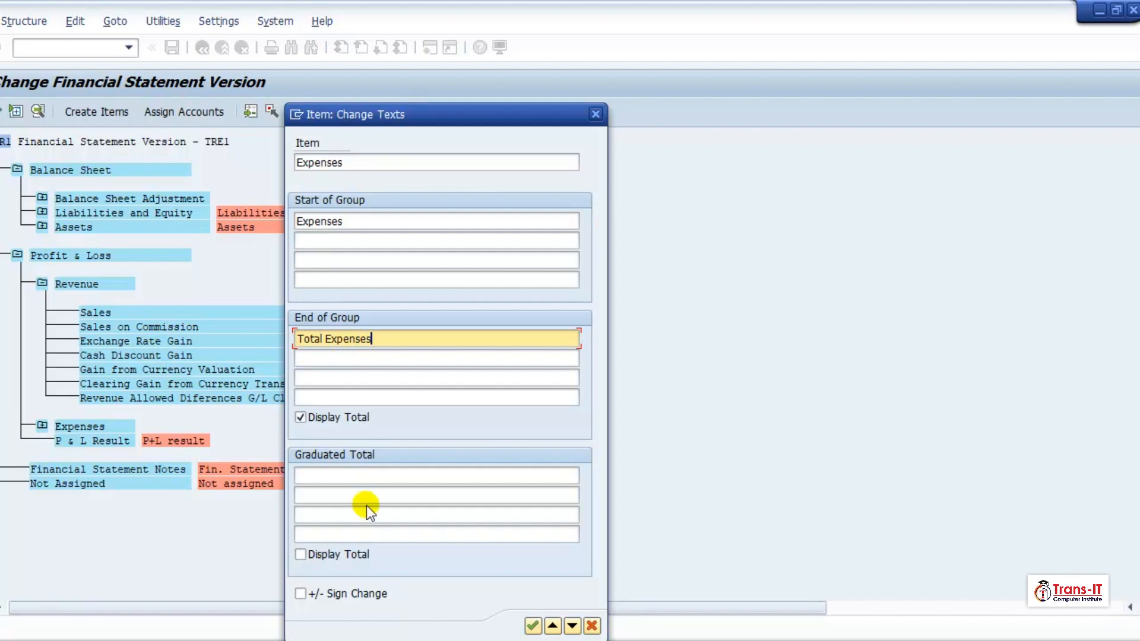
pyautogui.click(533, 626)
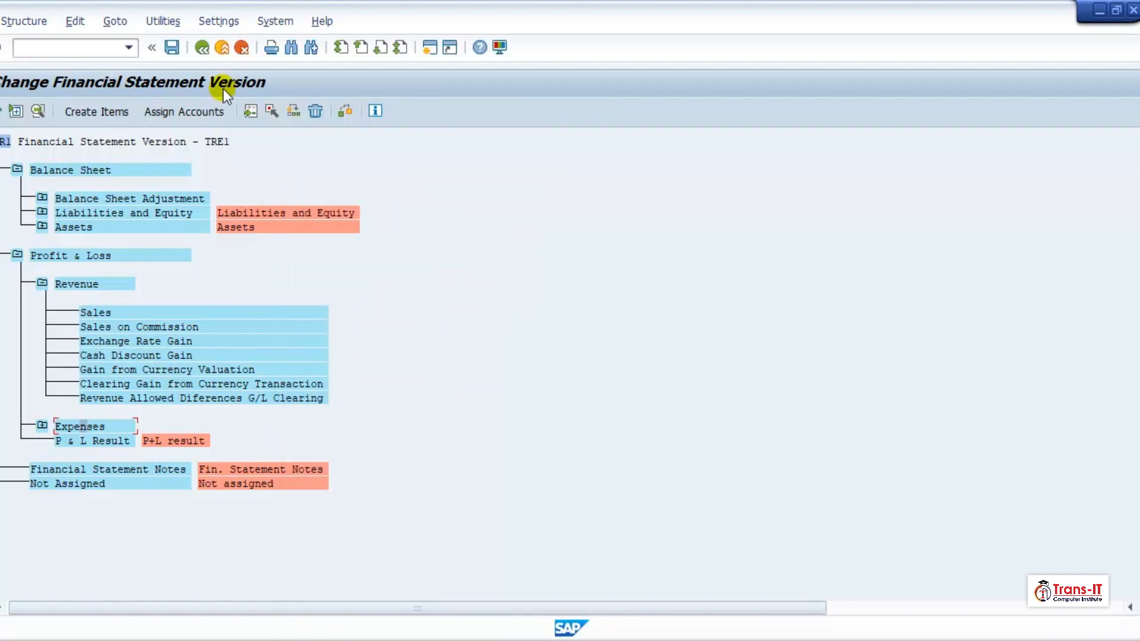
# Assign G/L account 600000 to the Sales item under Revenue for both debit and credit balances, and confirm
pyautogui.click(94, 313)
pyautogui.click(180, 112)
pyautogui.write('600000')
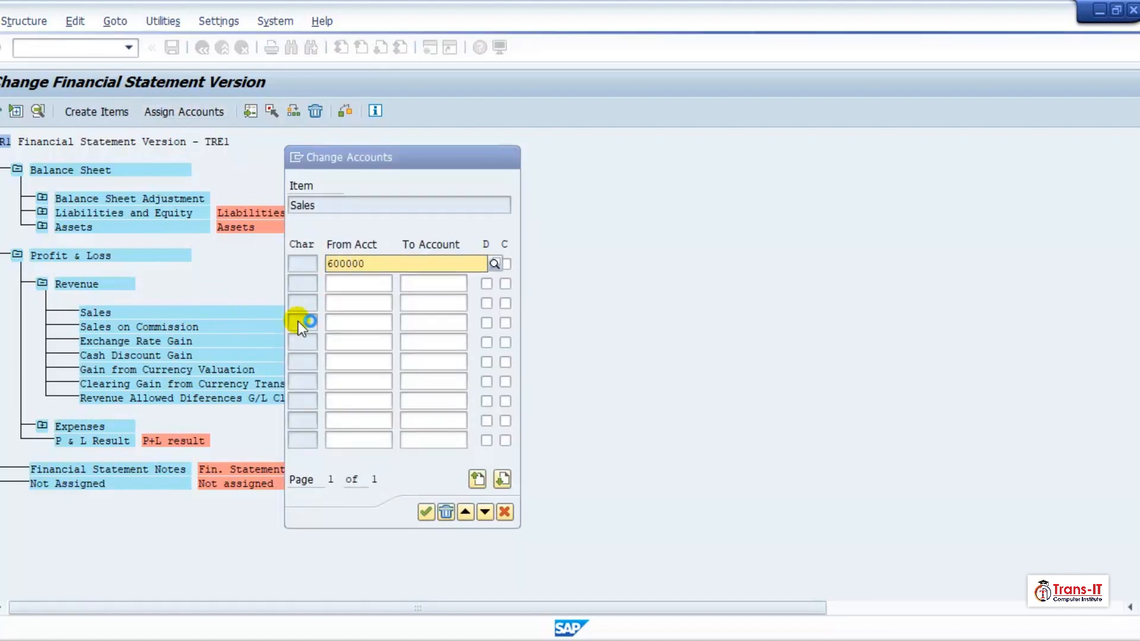
pyautogui.click(488, 265)
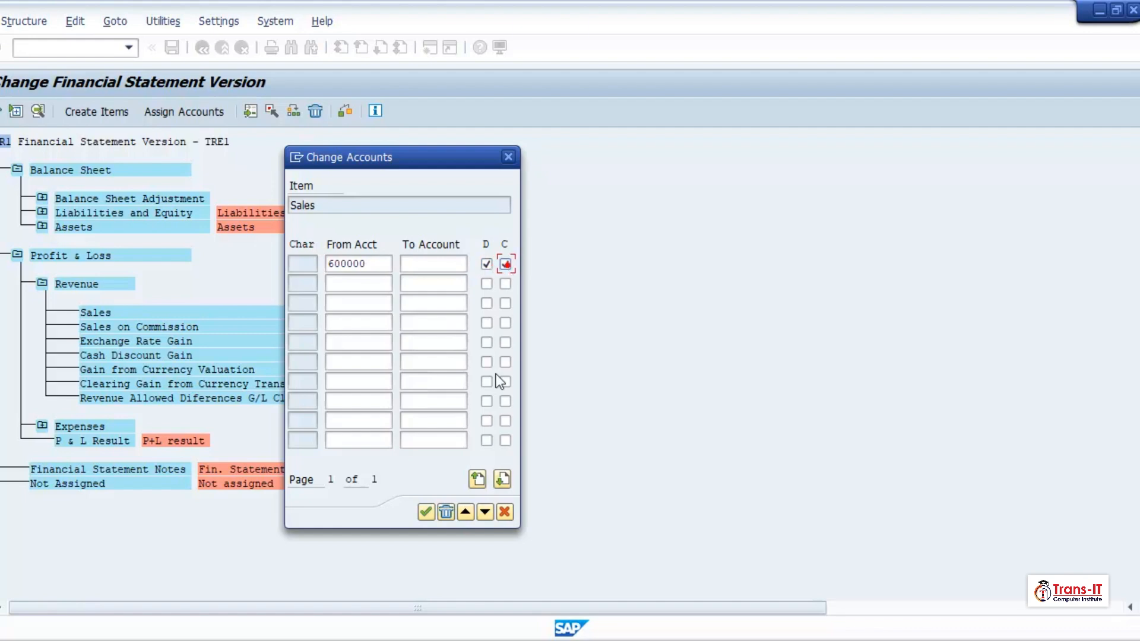
pyautogui.click(505, 264)
pyautogui.click(427, 511)
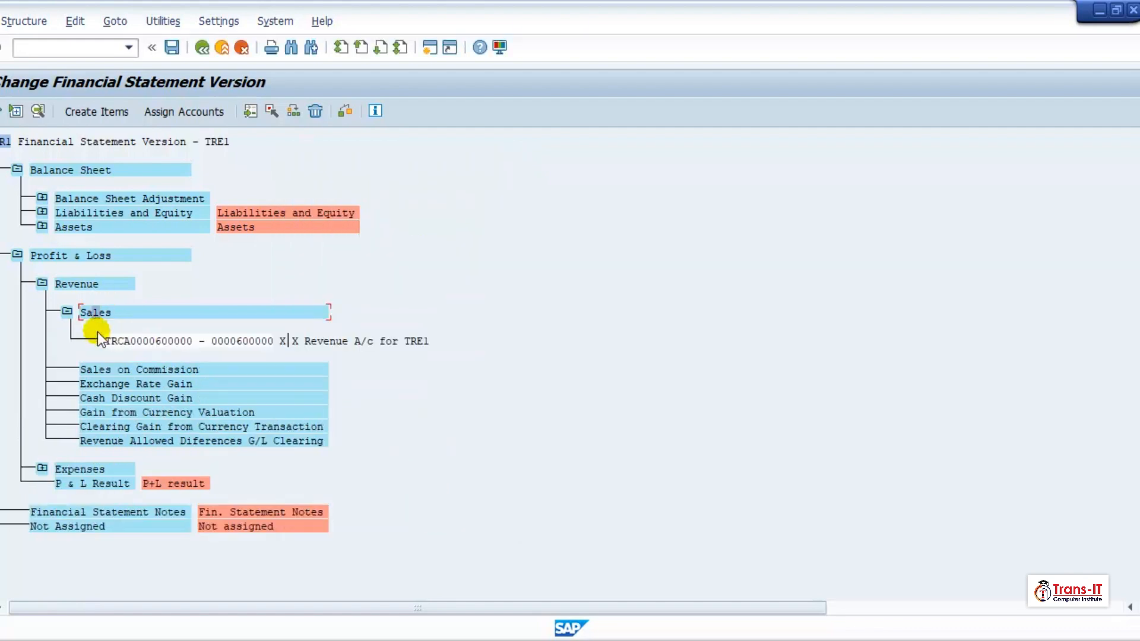
# Enter account 690010 for the Exchange Rate Gain item under Revenue and flag it for both debit and credit
pyautogui.click(111, 369)
pyautogui.click(156, 383)
pyautogui.click(176, 111)
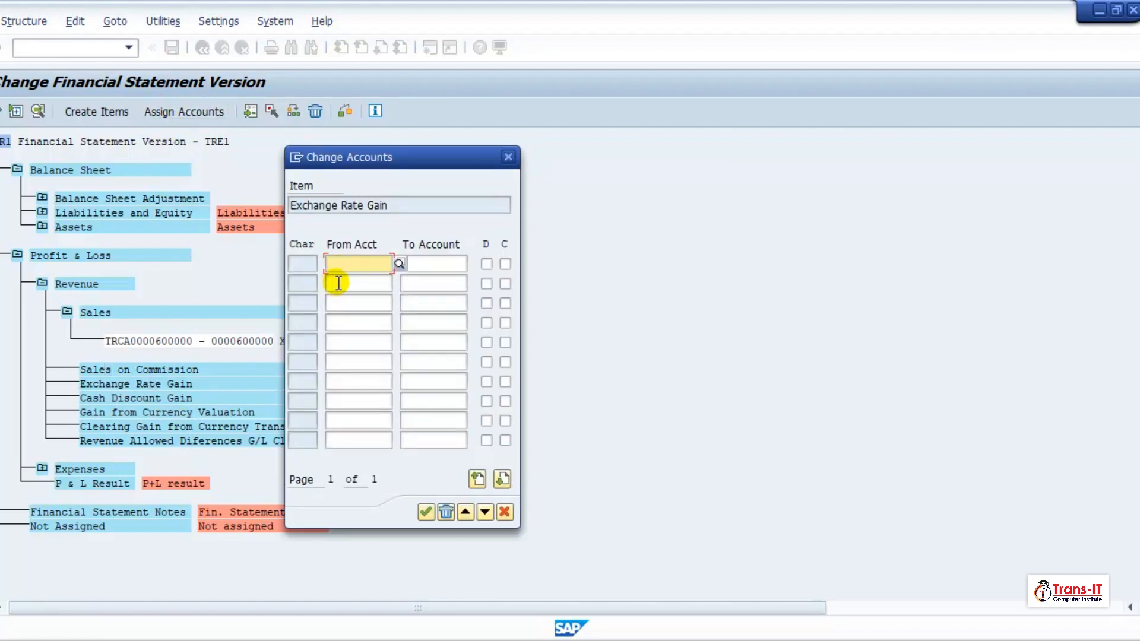
pyautogui.write('690010')
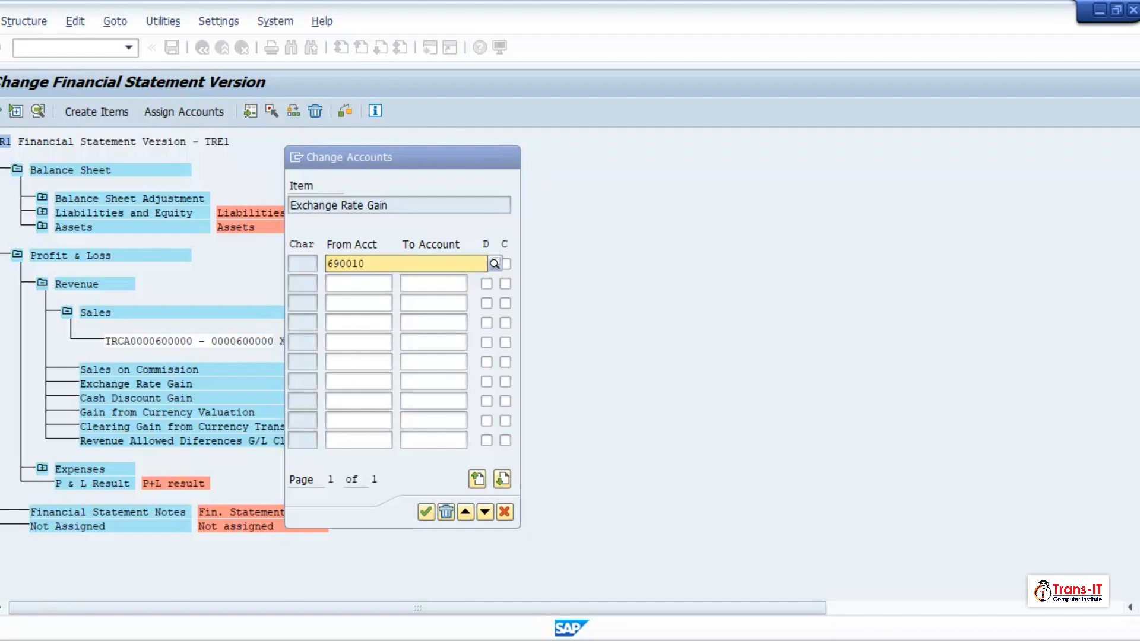
pyautogui.click(488, 264)
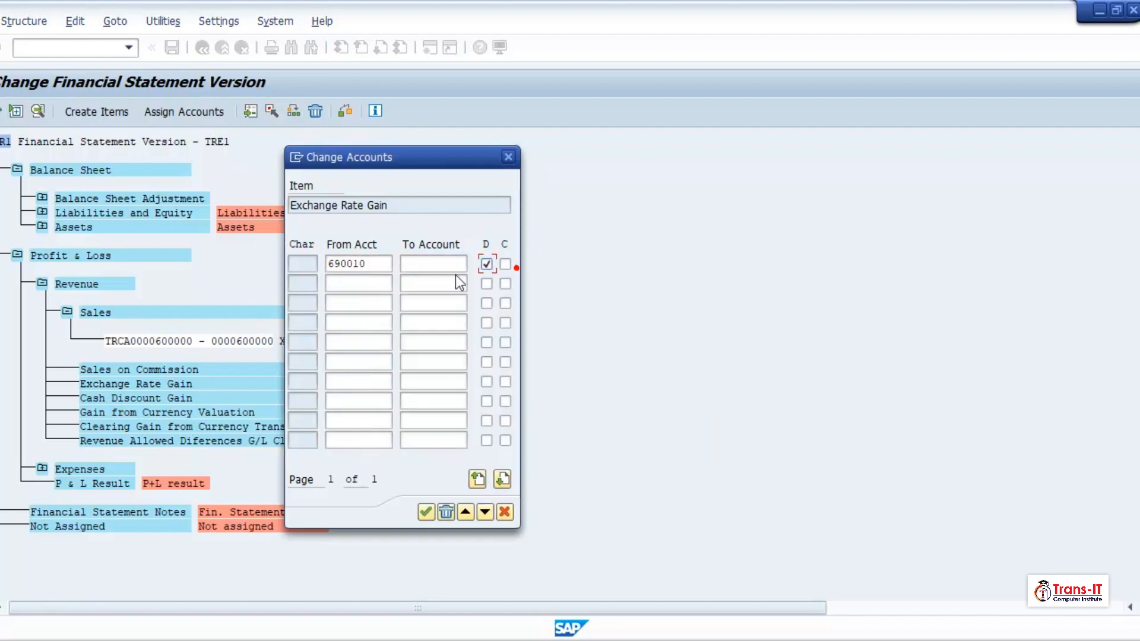
pyautogui.click(511, 264)
# Enter accounts 690020, 690030 and 690040 as further rows of the Exchange Rate Gain assignment
pyautogui.click(389, 284)
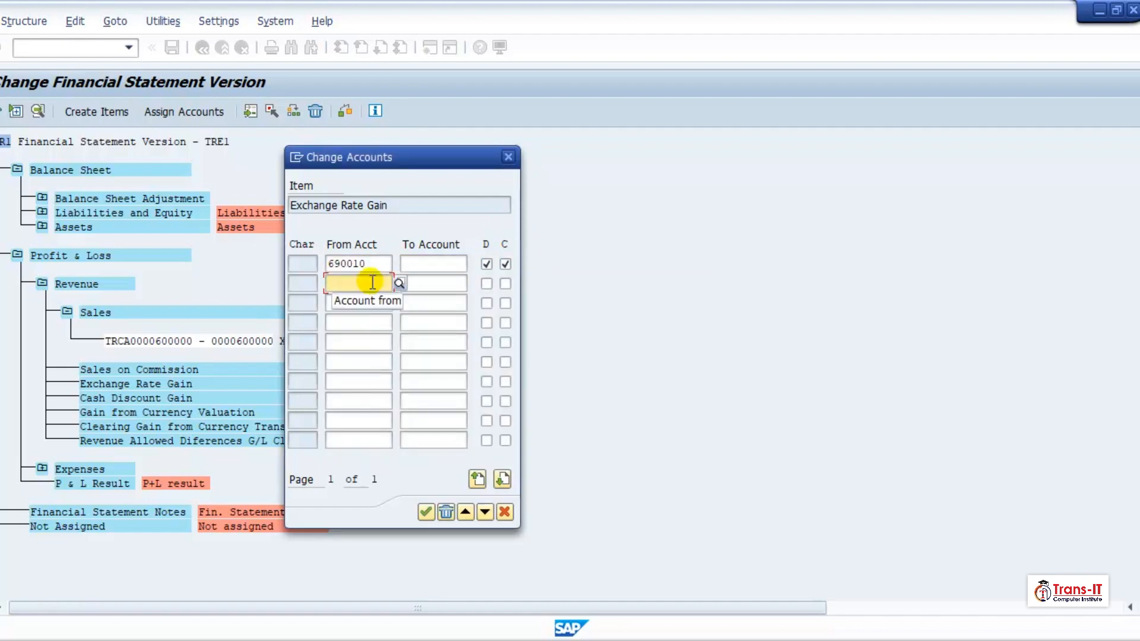
pyautogui.write('690020')
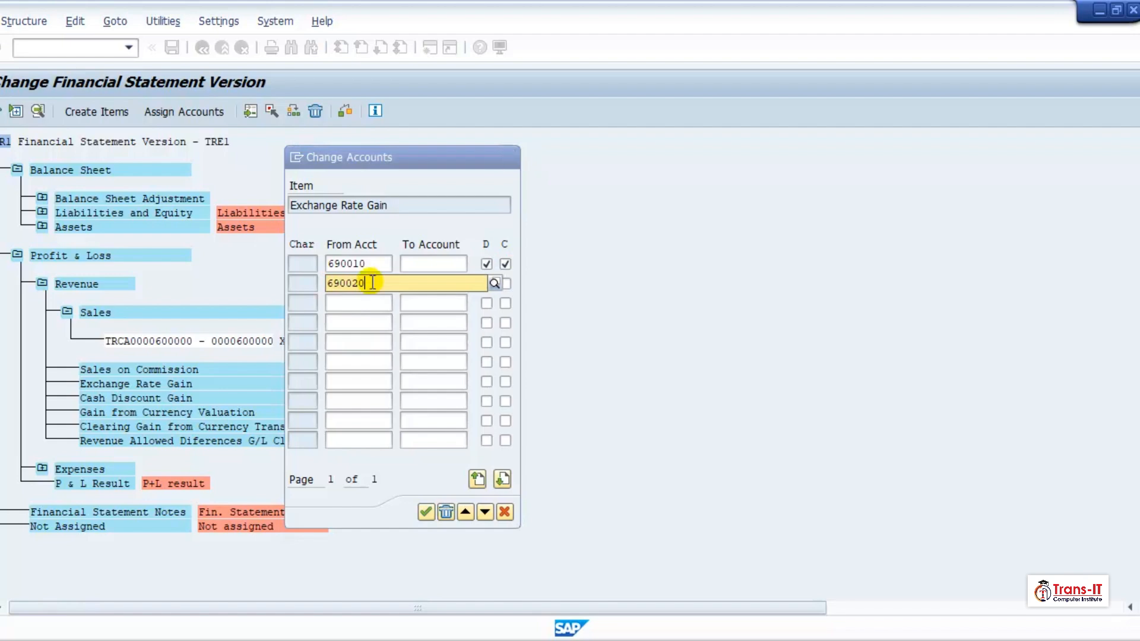
pyautogui.click(361, 322)
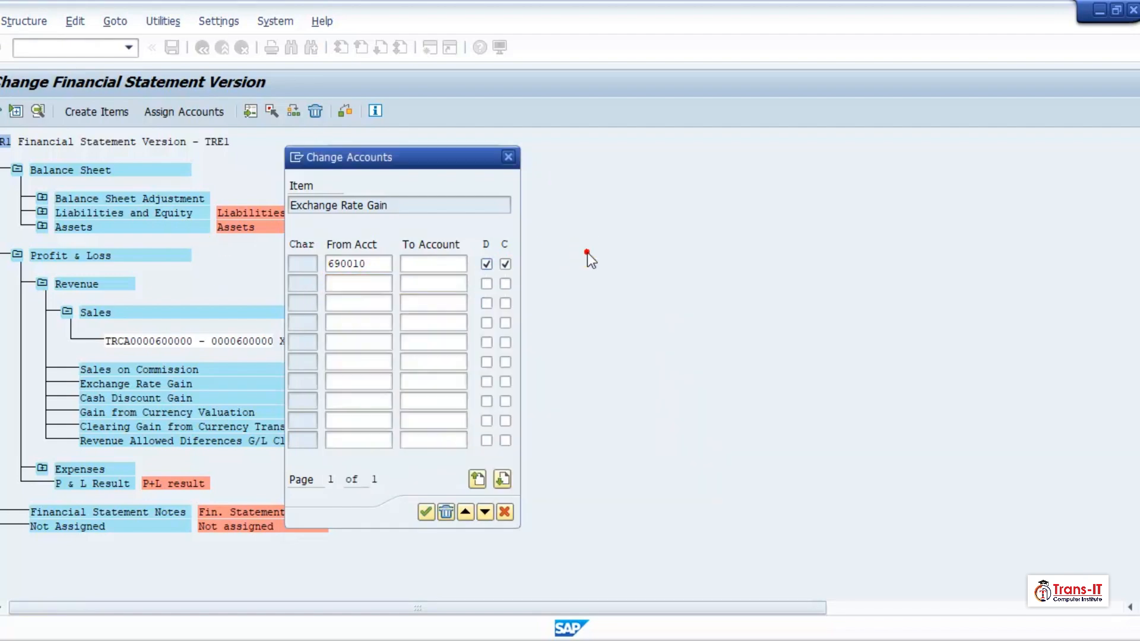
pyautogui.click(364, 301)
pyautogui.write('690030')
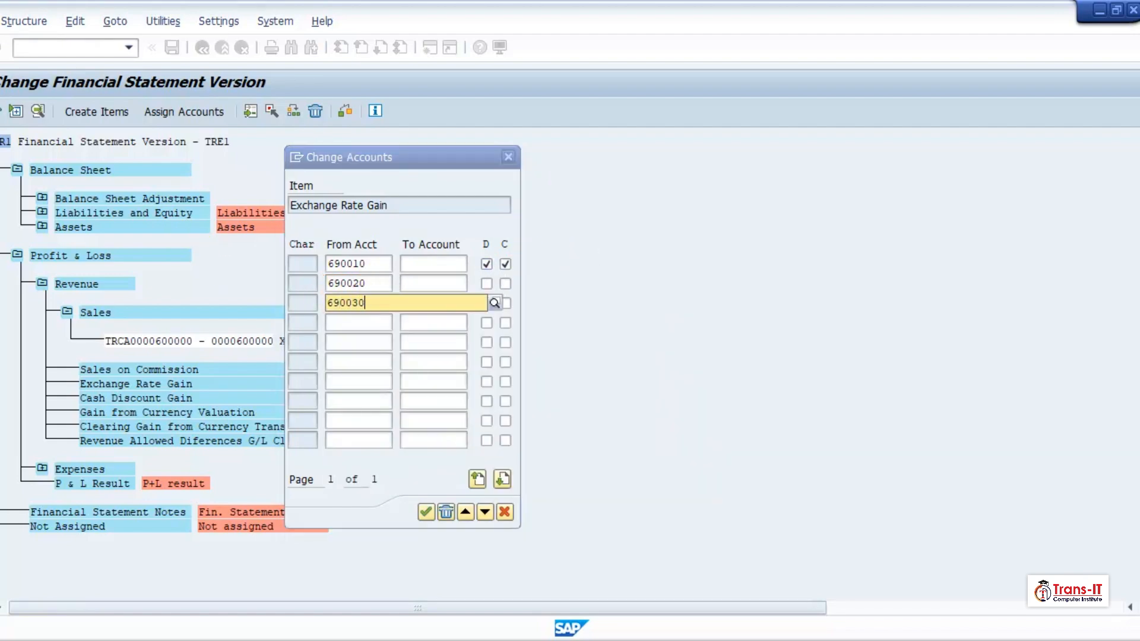
pyautogui.click(557, 293)
pyautogui.click(362, 322)
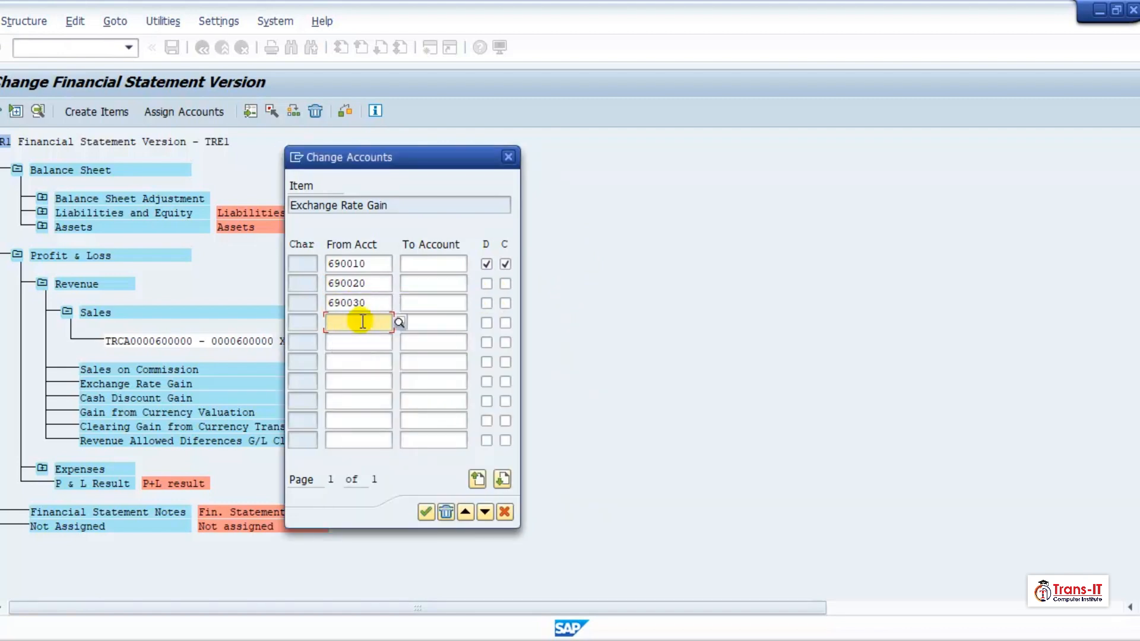
pyautogui.write('690040')
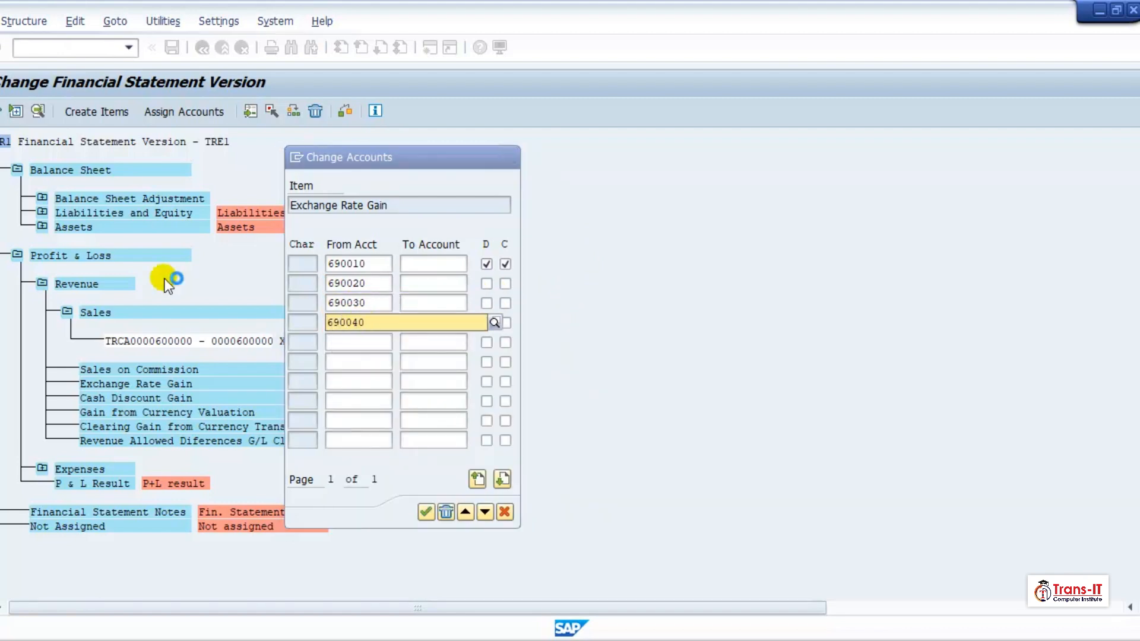
pyautogui.click(621, 309)
pyautogui.click(462, 295)
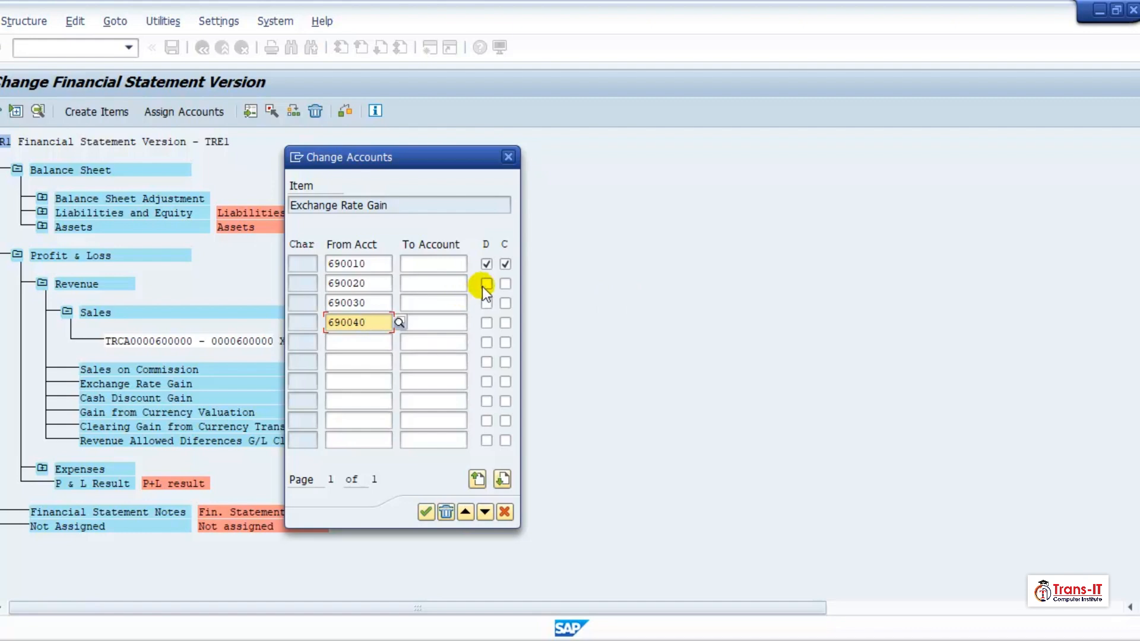
# Flag accounts 690020, 690030 and 690040 for debit and credit, confirm, and collapse the Exchange Rate Gain and Sales items
pyautogui.click(486, 285)
pyautogui.click(488, 303)
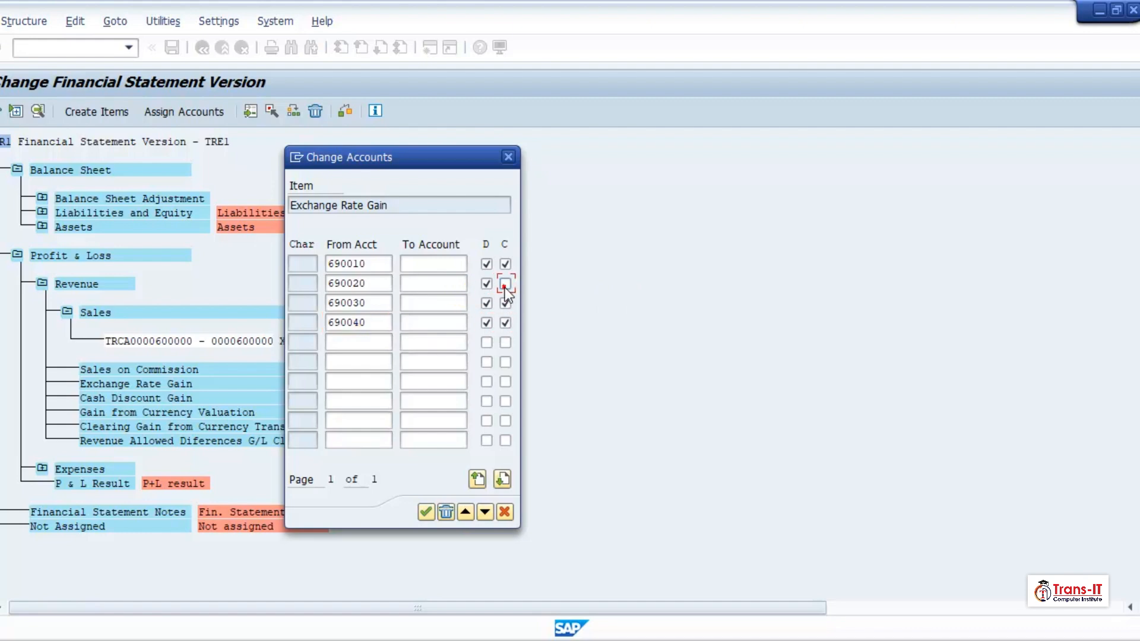
pyautogui.click(504, 284)
pyautogui.click(425, 511)
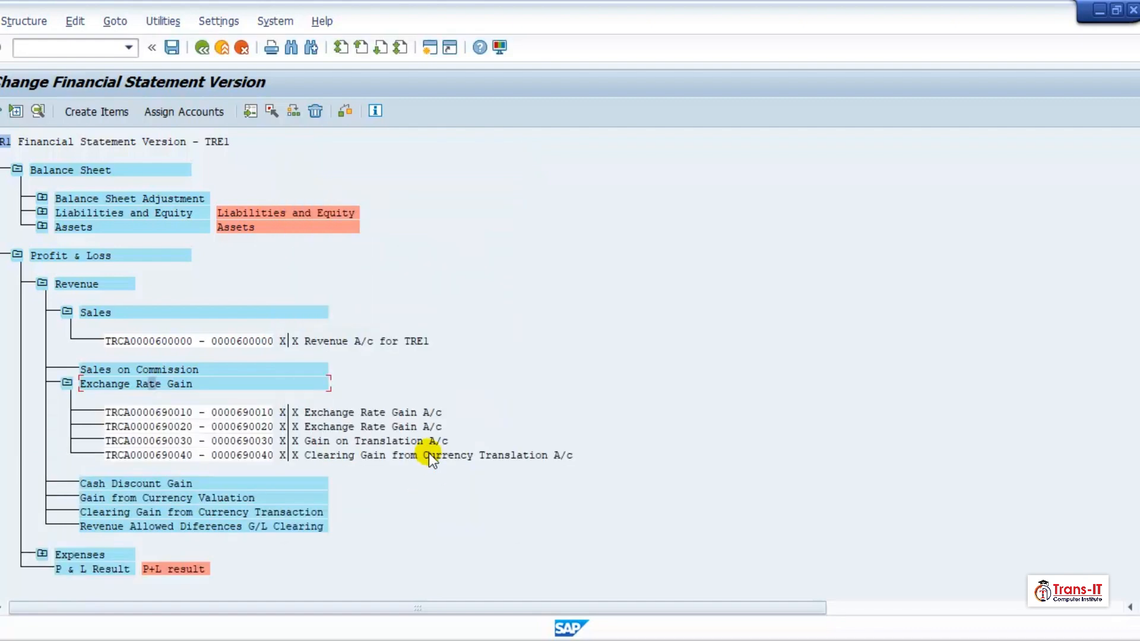
pyautogui.click(67, 383)
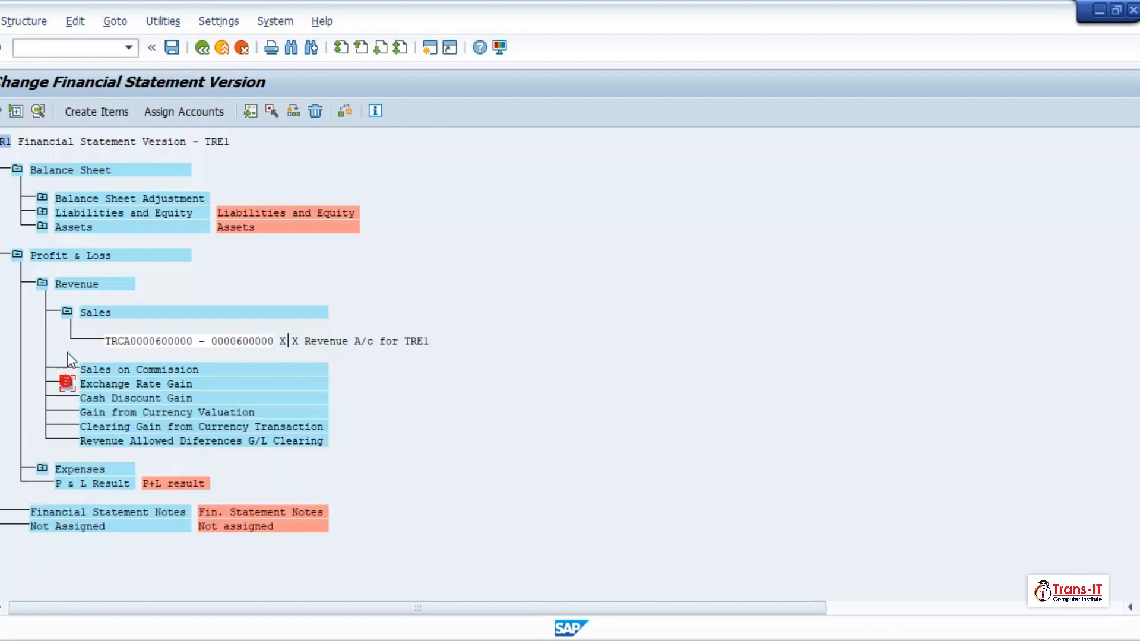
pyautogui.click(68, 311)
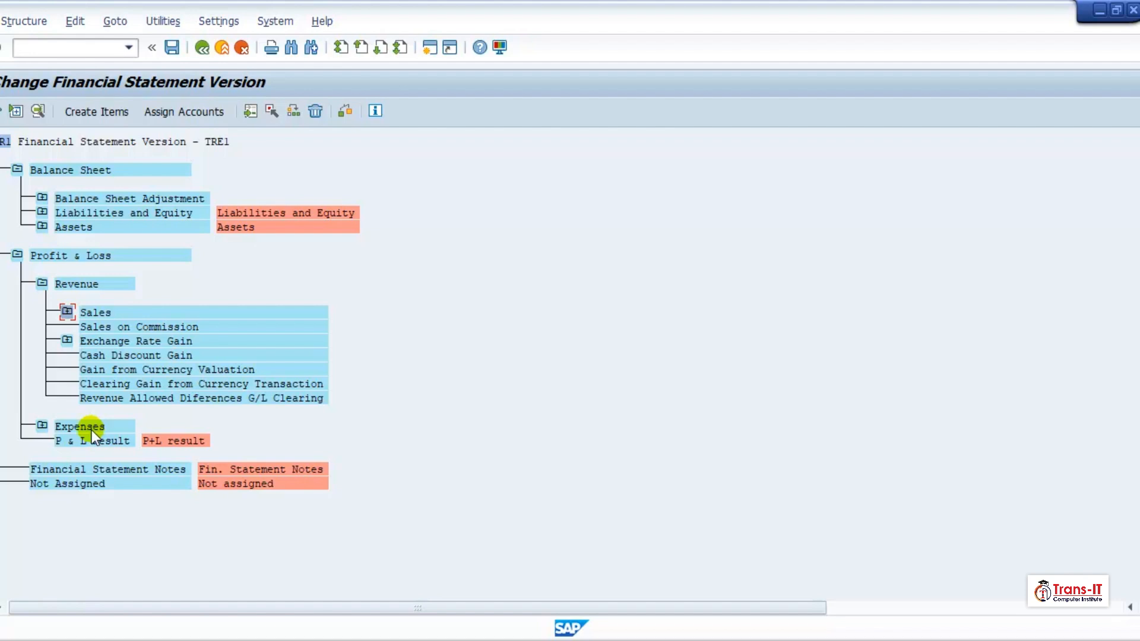
# Try to delete the Gain from Currency Valuation and Clearing Gain from Currency Transaction items together by marking both
pyautogui.click(104, 369)
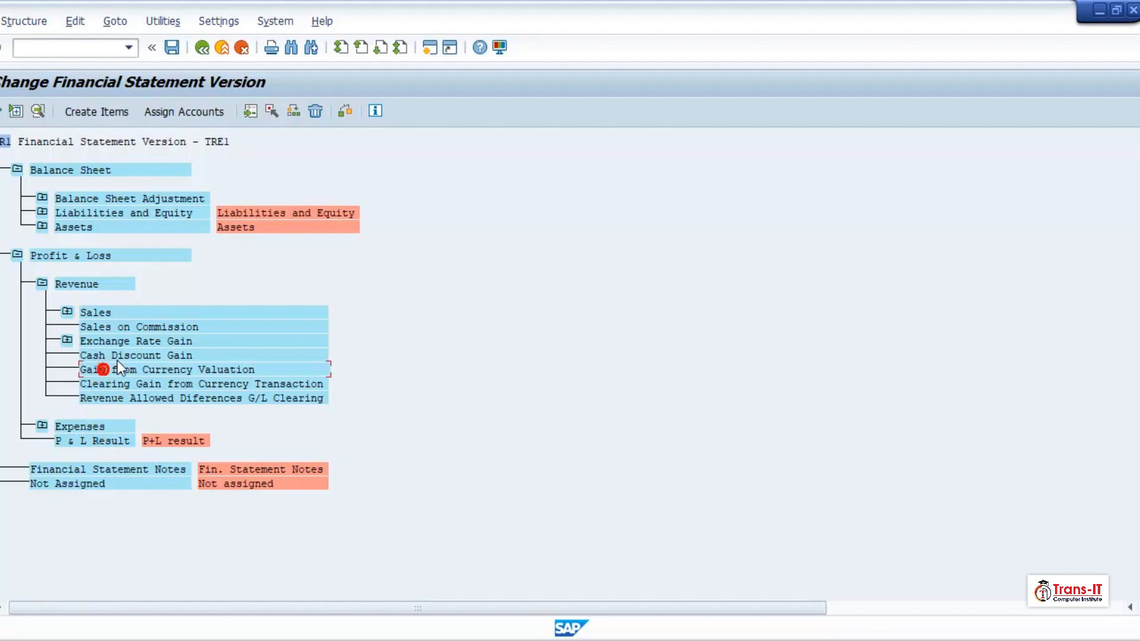
pyautogui.click(269, 111)
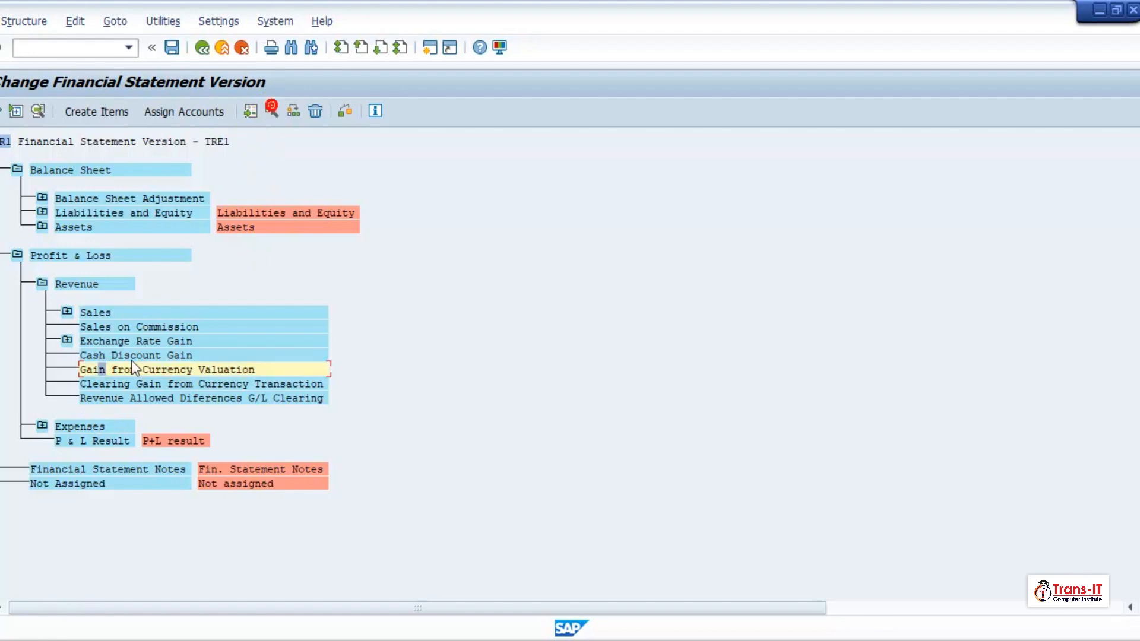
pyautogui.click(273, 110)
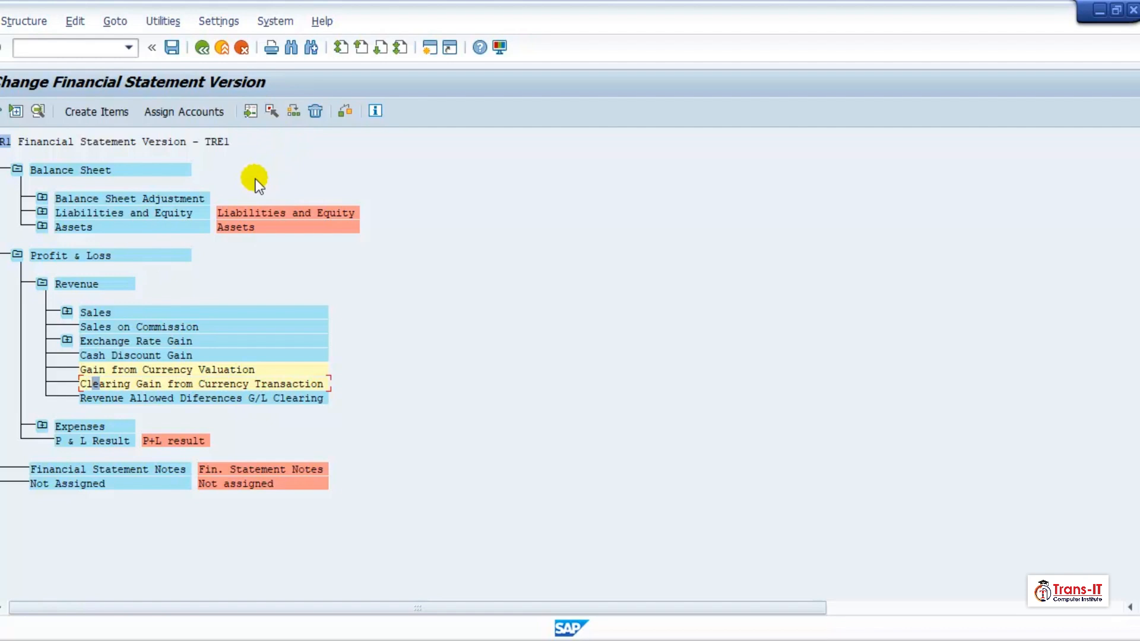
pyautogui.click(315, 113)
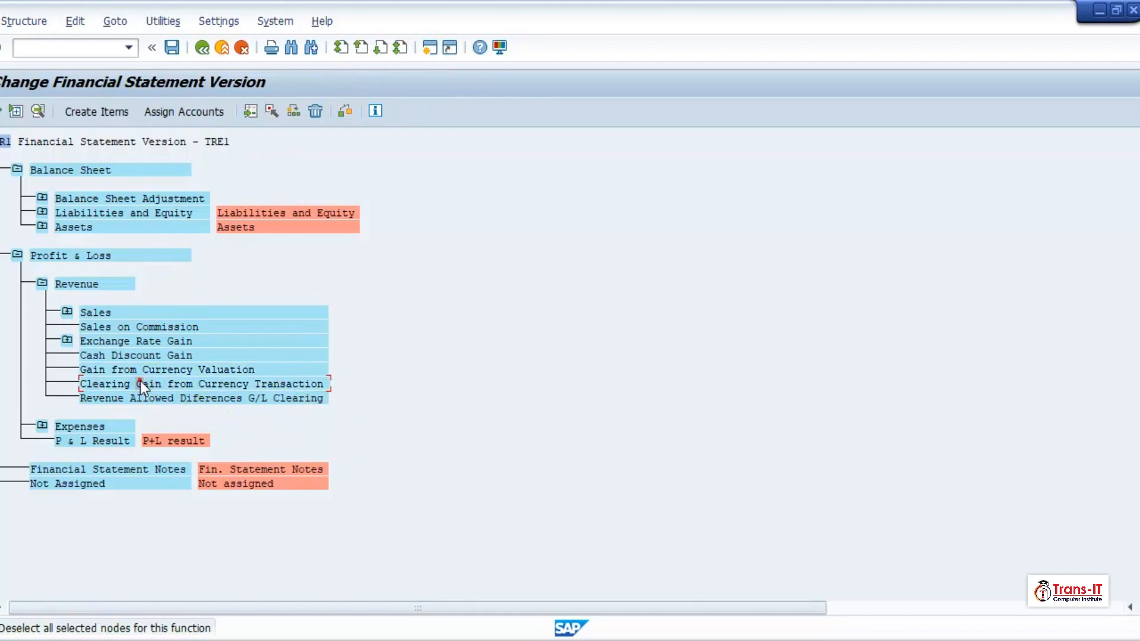
# Delete the Clearing Gain from Currency Transaction item and the Gain from Currency Valuation item one at a time
pyautogui.click(308, 115)
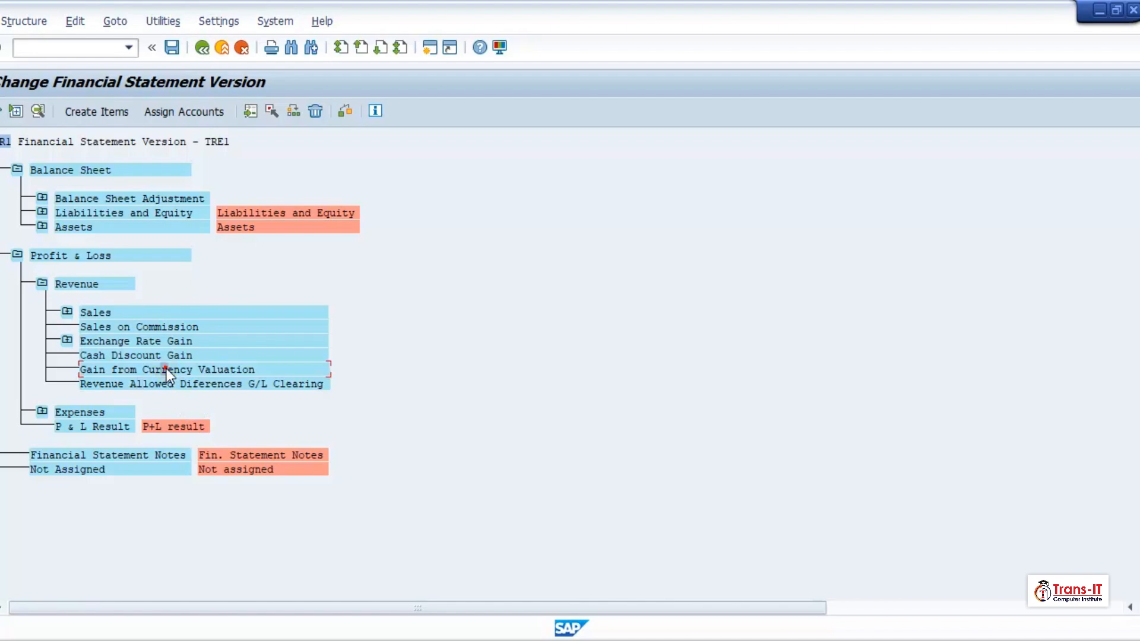
pyautogui.click(315, 113)
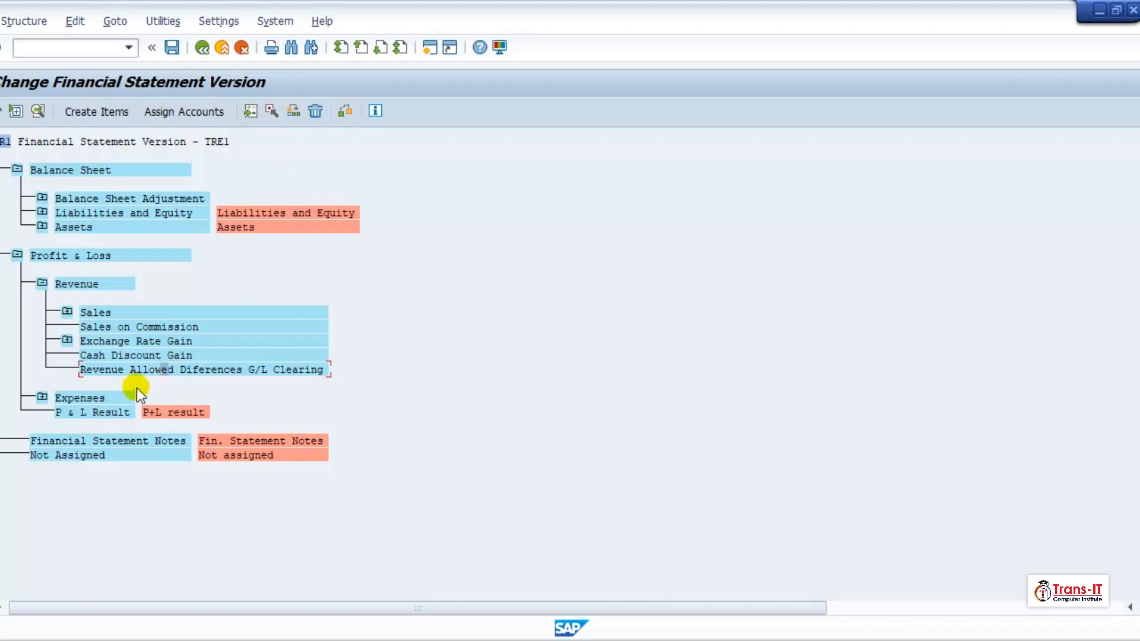
# Assign account 625000 to the Revenue Allowed Diferences G/L Clearing item for both debit and credit, and confirm
pyautogui.click(147, 370)
pyautogui.click(186, 110)
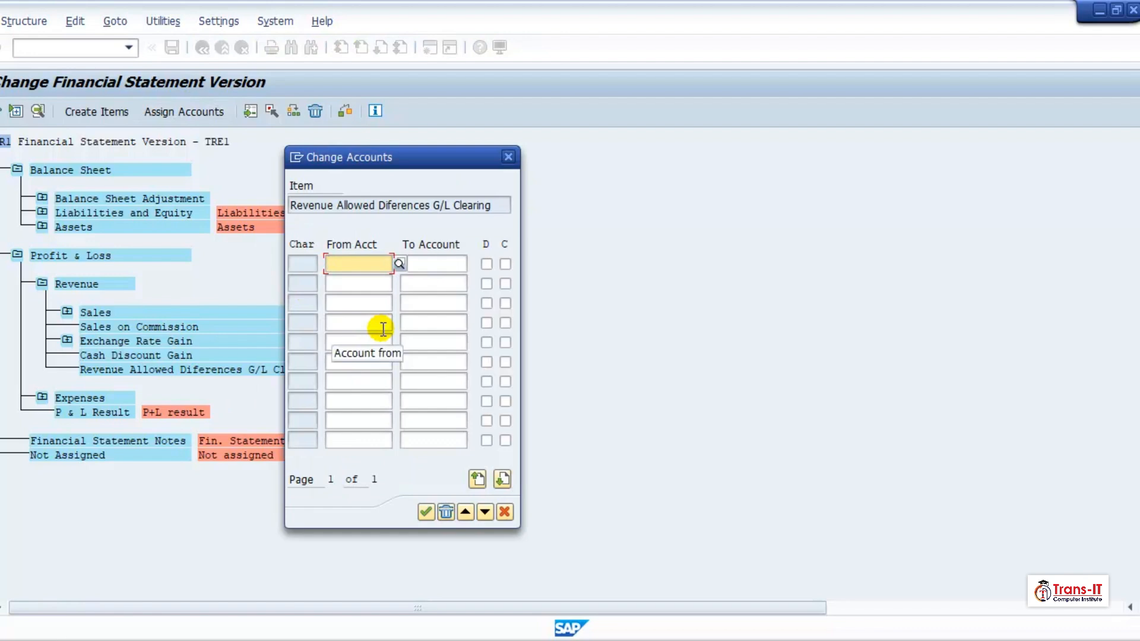
pyautogui.write('6')
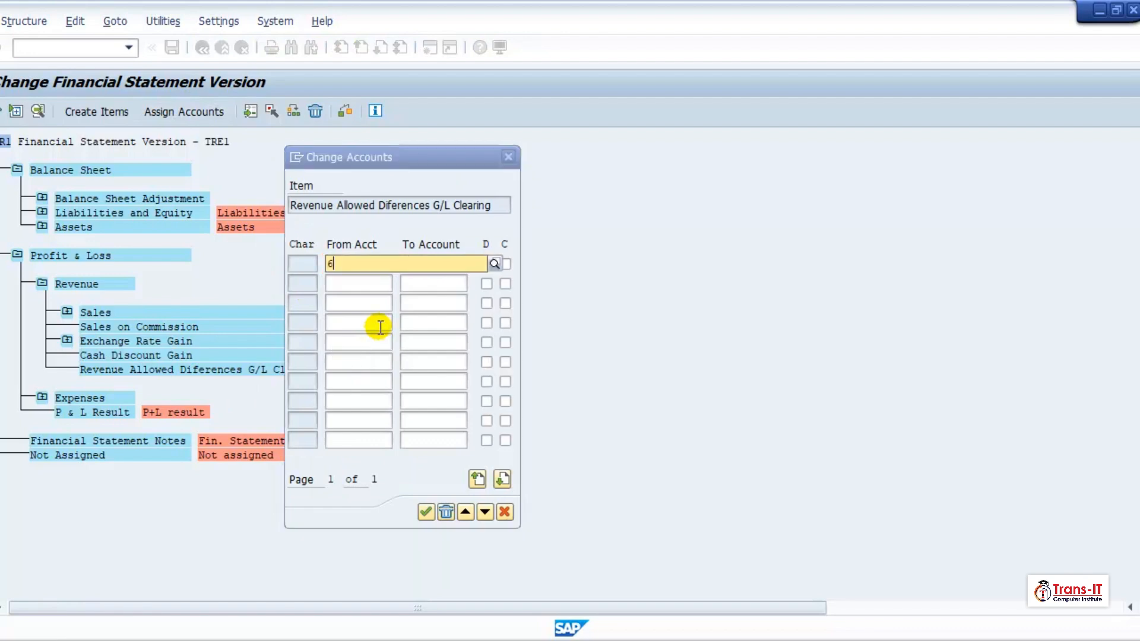
pyautogui.write('25000')
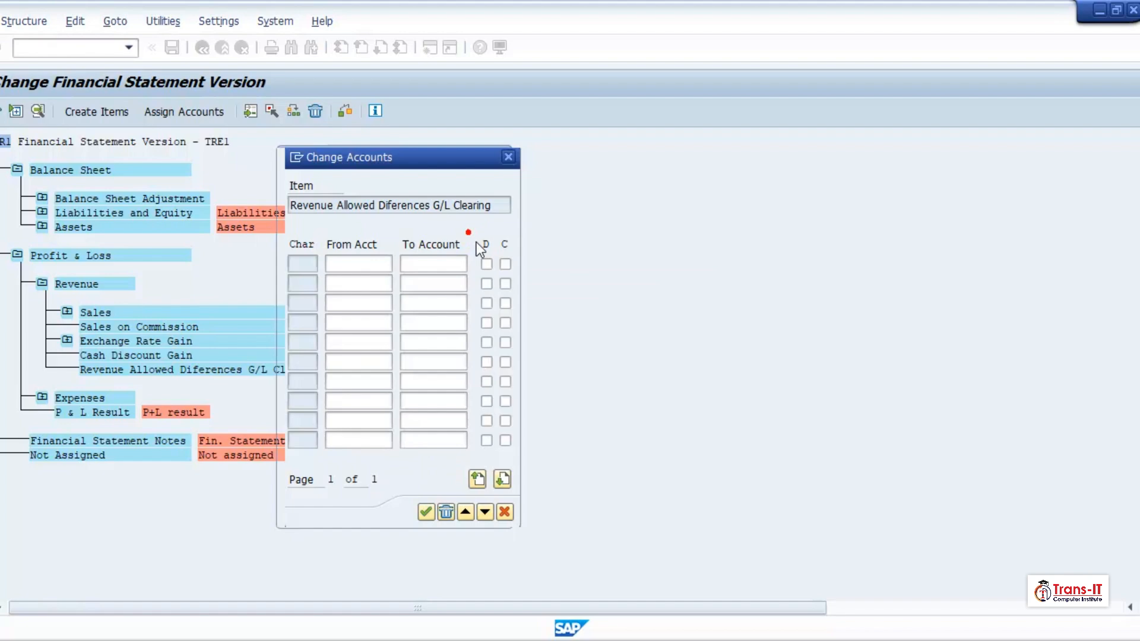
pyautogui.click(486, 263)
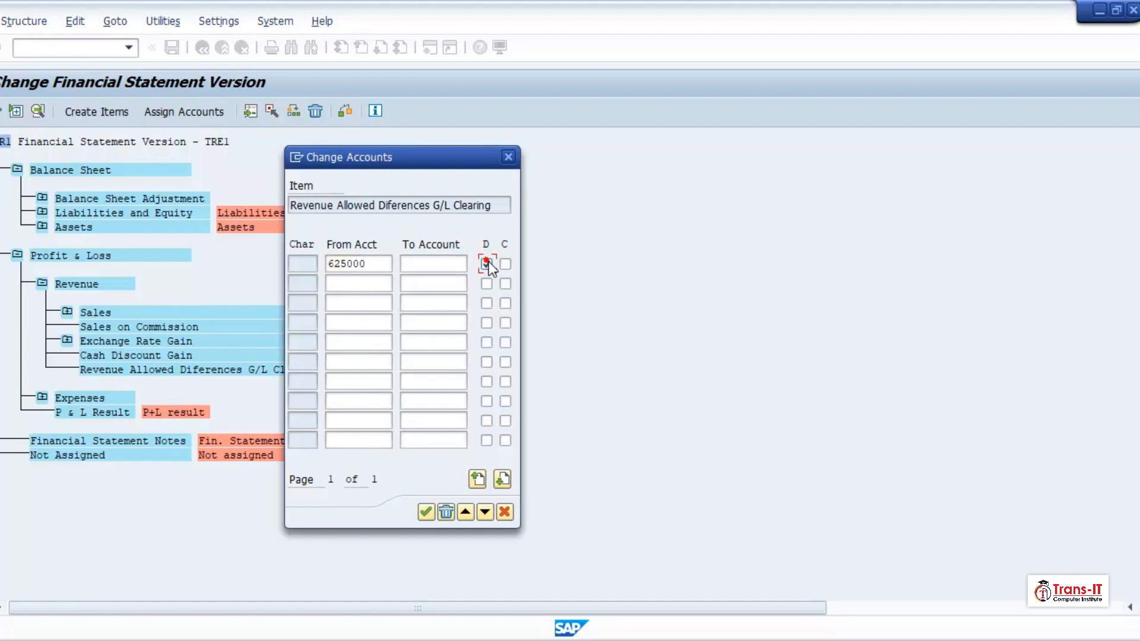
pyautogui.click(426, 512)
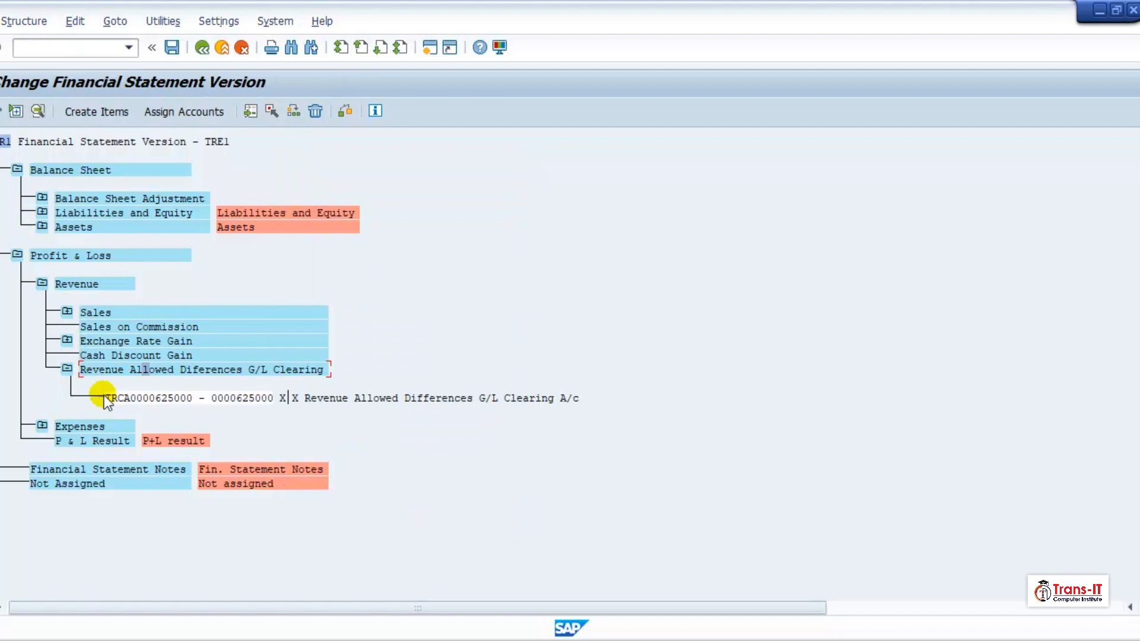
pyautogui.click(107, 367)
pyautogui.click(184, 112)
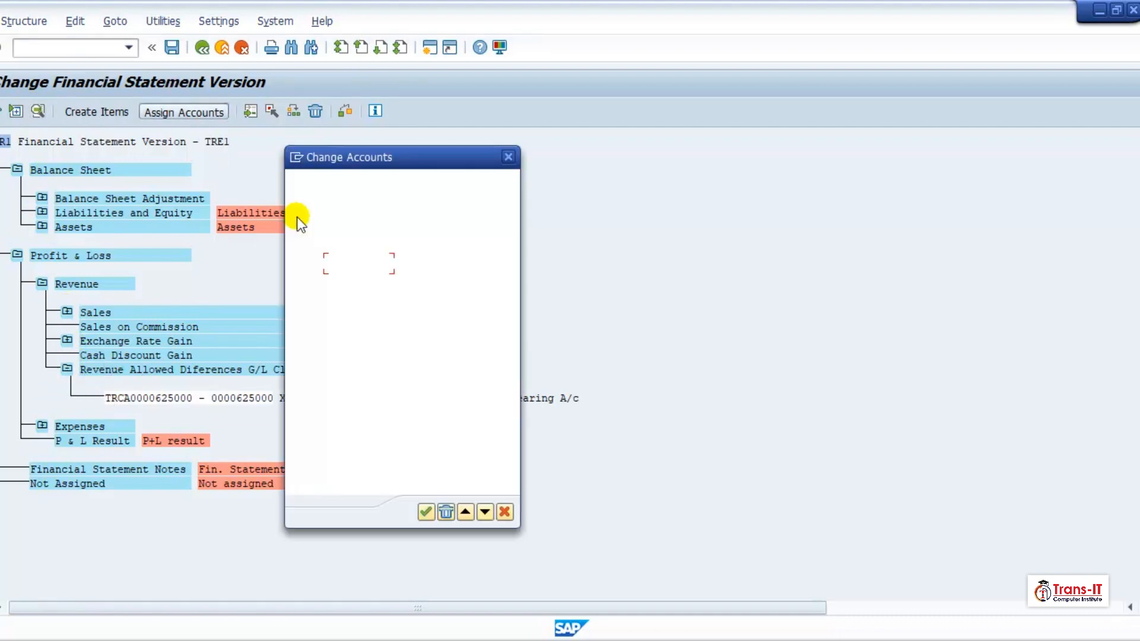
pyautogui.click(346, 283)
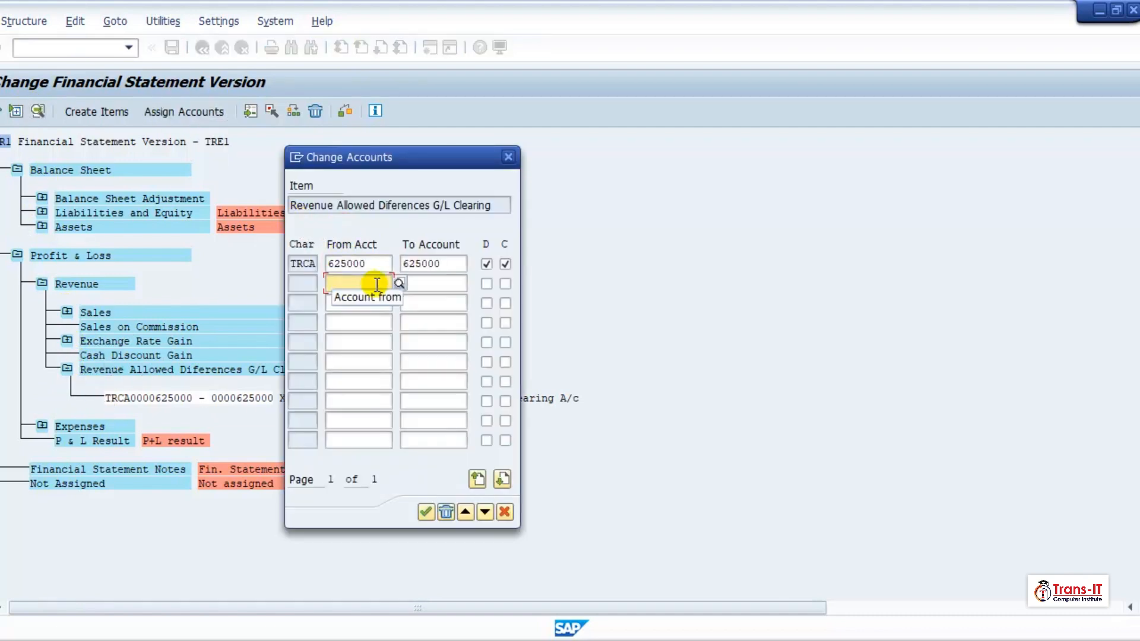
pyautogui.click(508, 157)
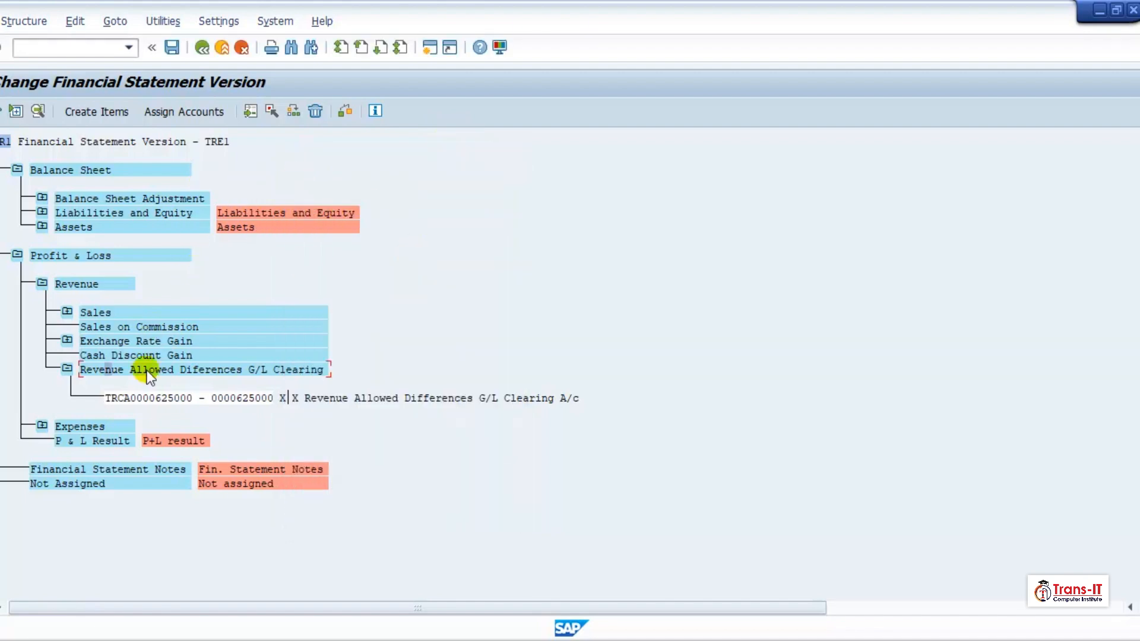
# Assign account 680000 to the Cash Discount Gain item for both debit and credit, and confirm
pyautogui.click(193, 113)
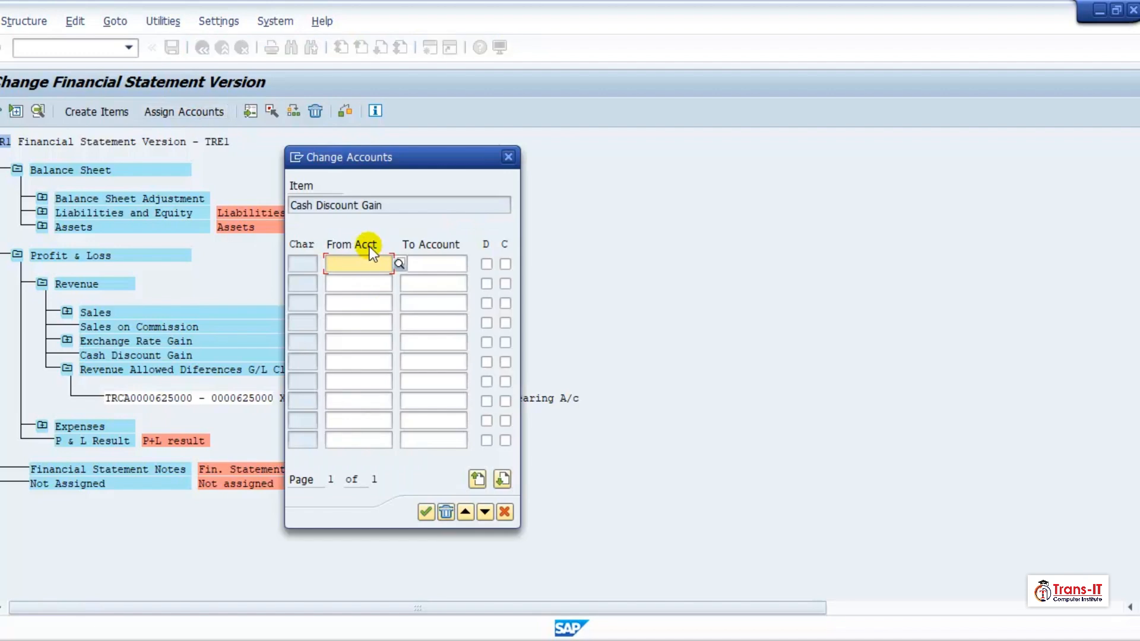
pyautogui.write('680000')
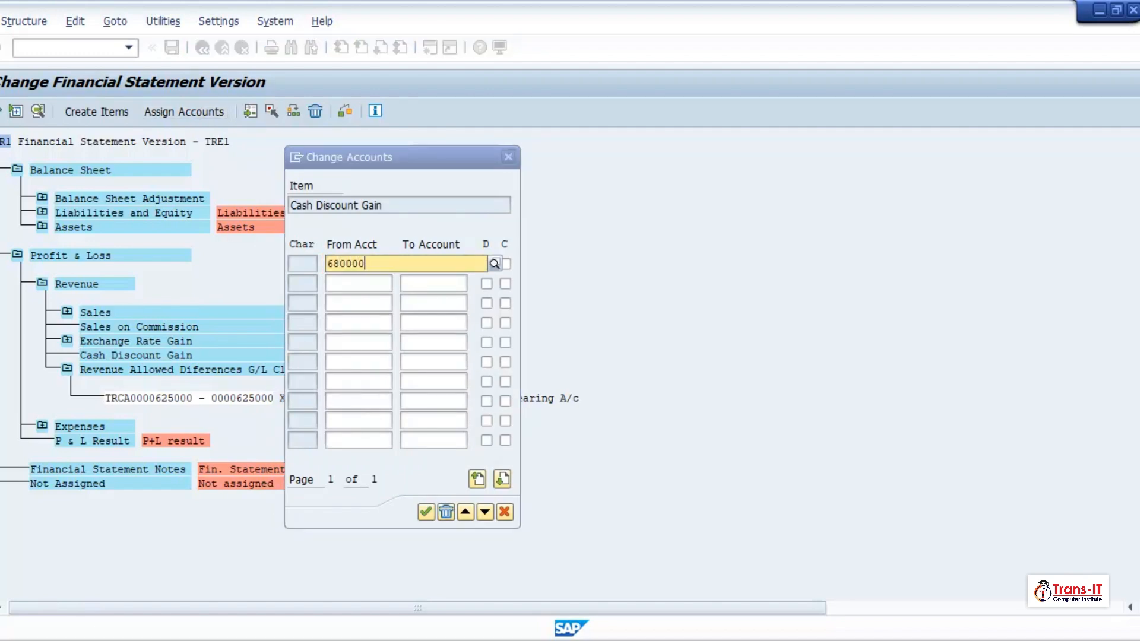
pyautogui.click(447, 219)
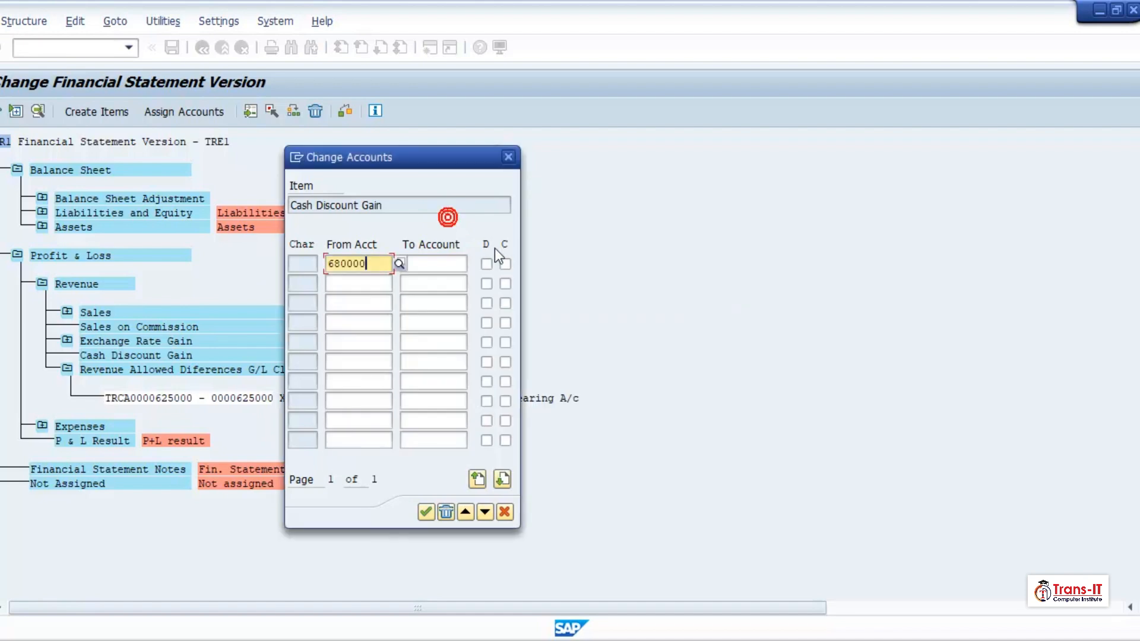
pyautogui.click(487, 263)
pyautogui.click(505, 263)
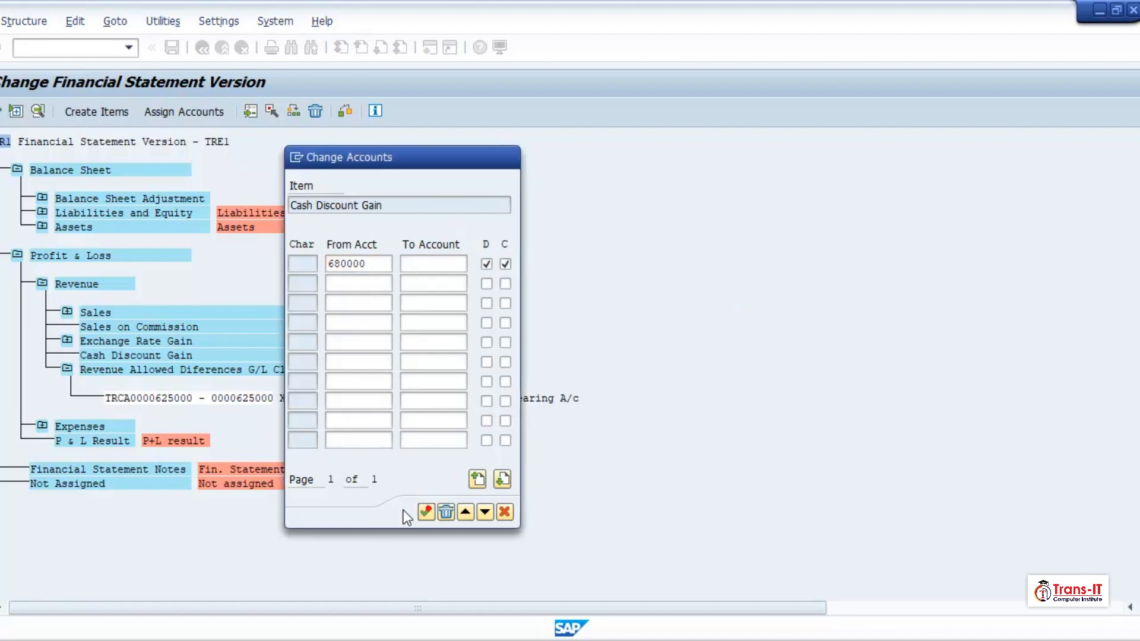
pyautogui.click(426, 511)
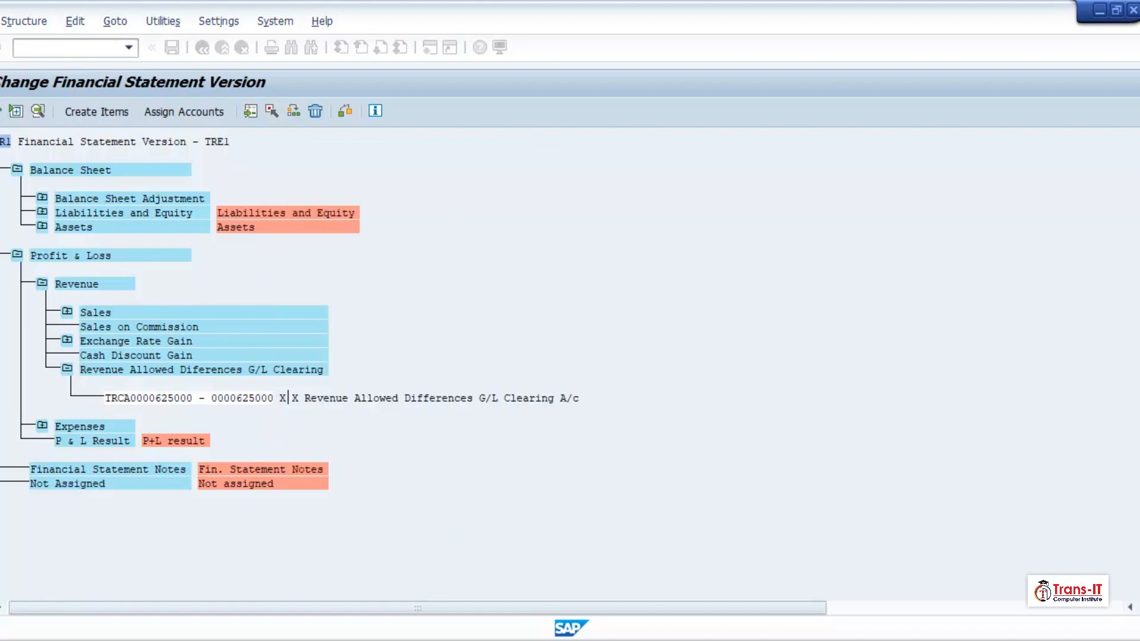
# Collapse the Revenue branch and create a Secondary Cost Element item directly under Profit & Loss
pyautogui.click(35, 122)
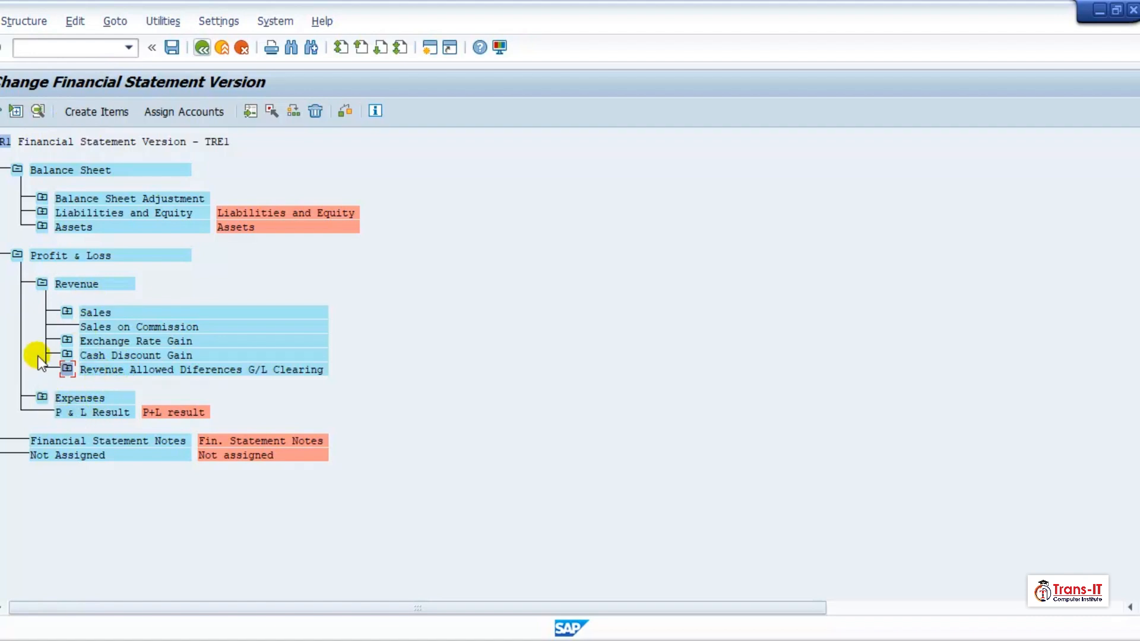
pyautogui.click(42, 284)
pyautogui.click(48, 255)
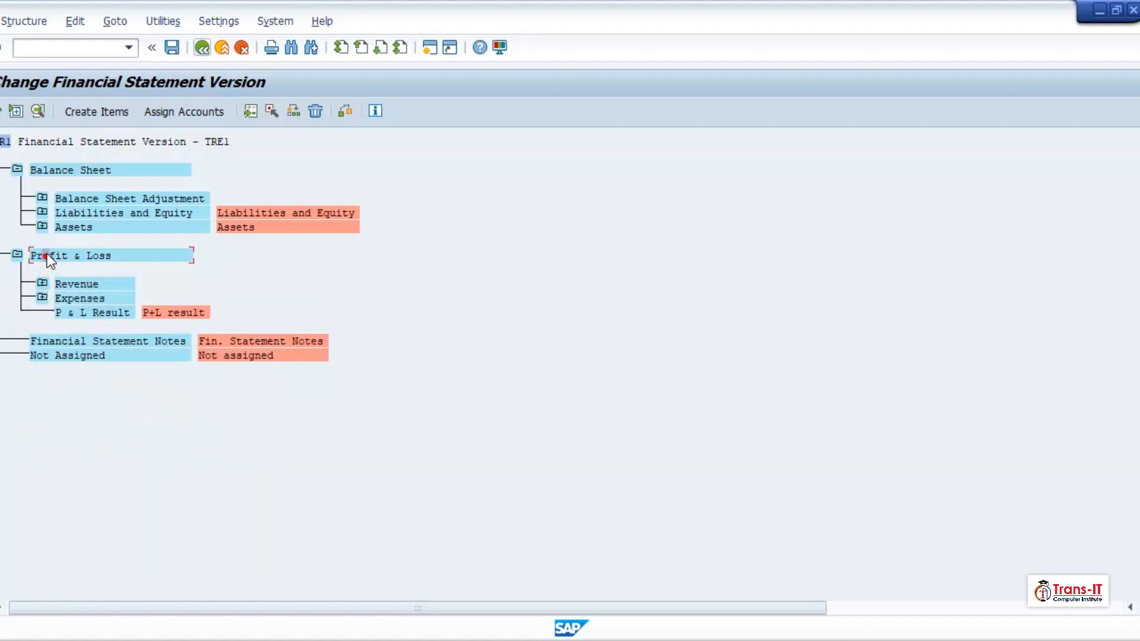
pyautogui.click(103, 106)
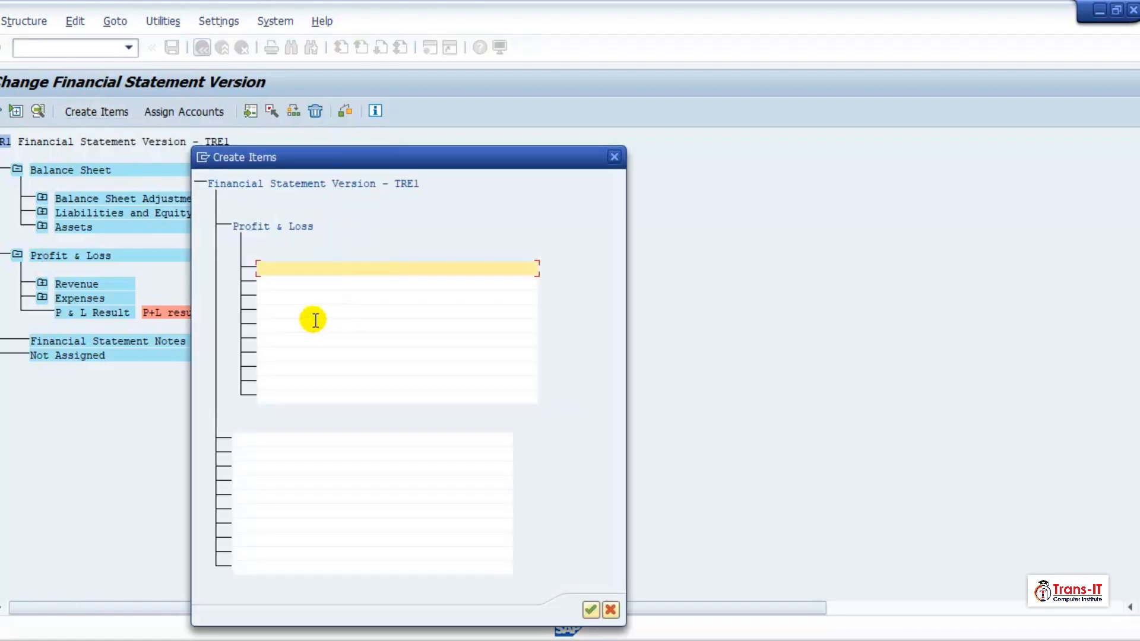
pyautogui.write('Secondaru')
pyautogui.press('BackSpace')
pyautogui.press('BackSpace')
pyautogui.write('y Cost Element')
pyautogui.click(585, 610)
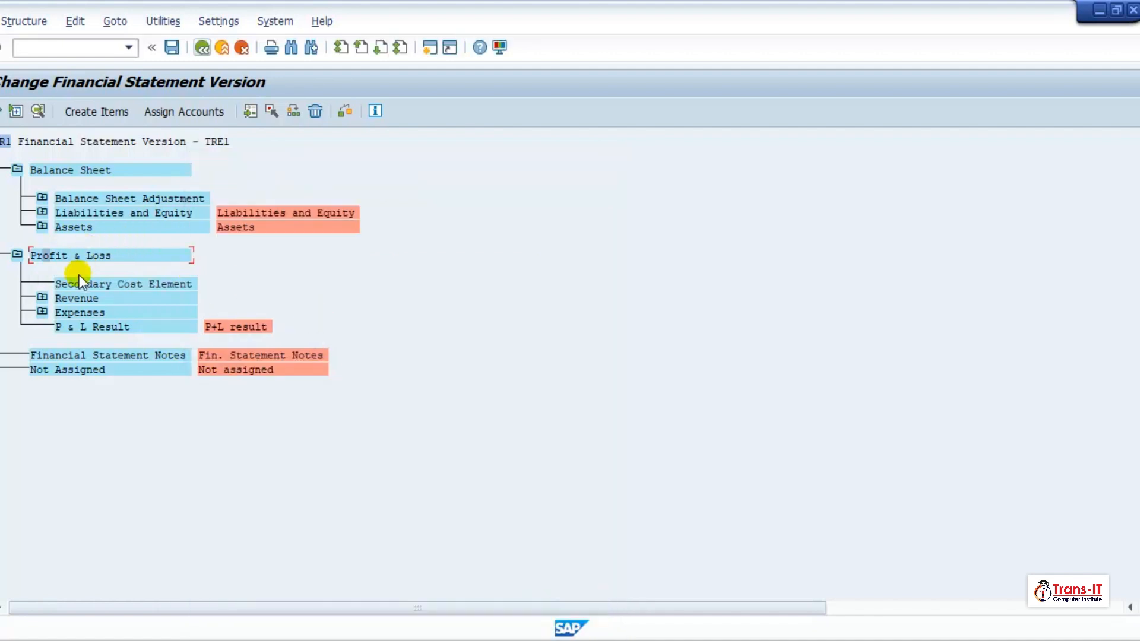
# Set the end-of-group text of the new item to Secondary Cost Element and confirm
pyautogui.click(79, 282)
pyautogui.doubleClick(80, 282)
pyautogui.moveTo(396, 165); pyautogui.dragTo(285, 163)
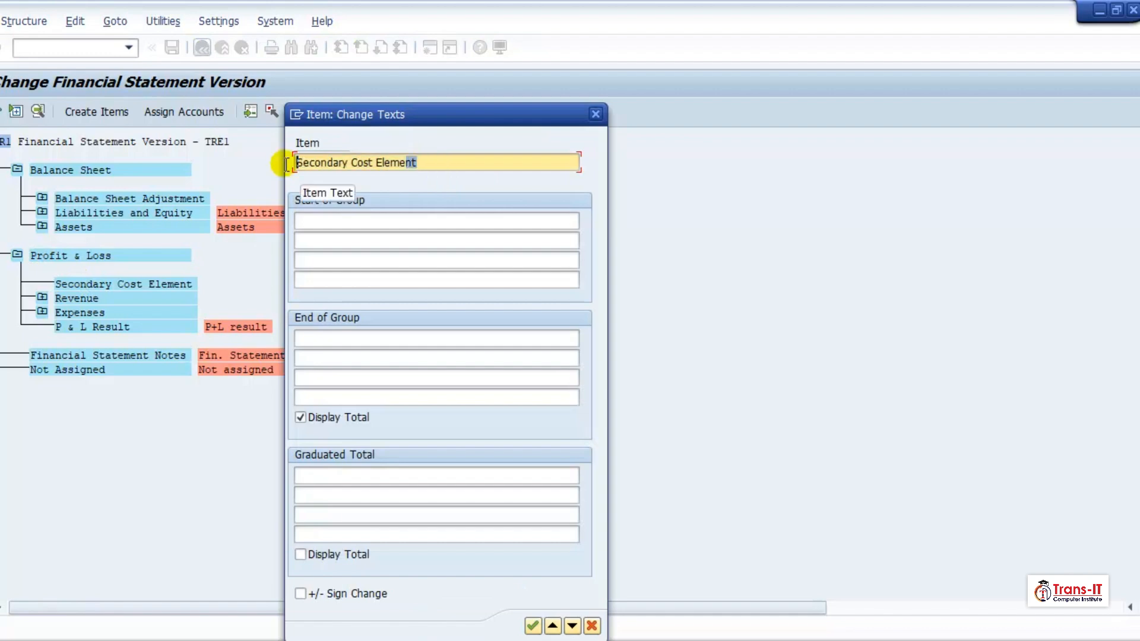
pyautogui.rightClick(330, 338)
pyautogui.click(533, 625)
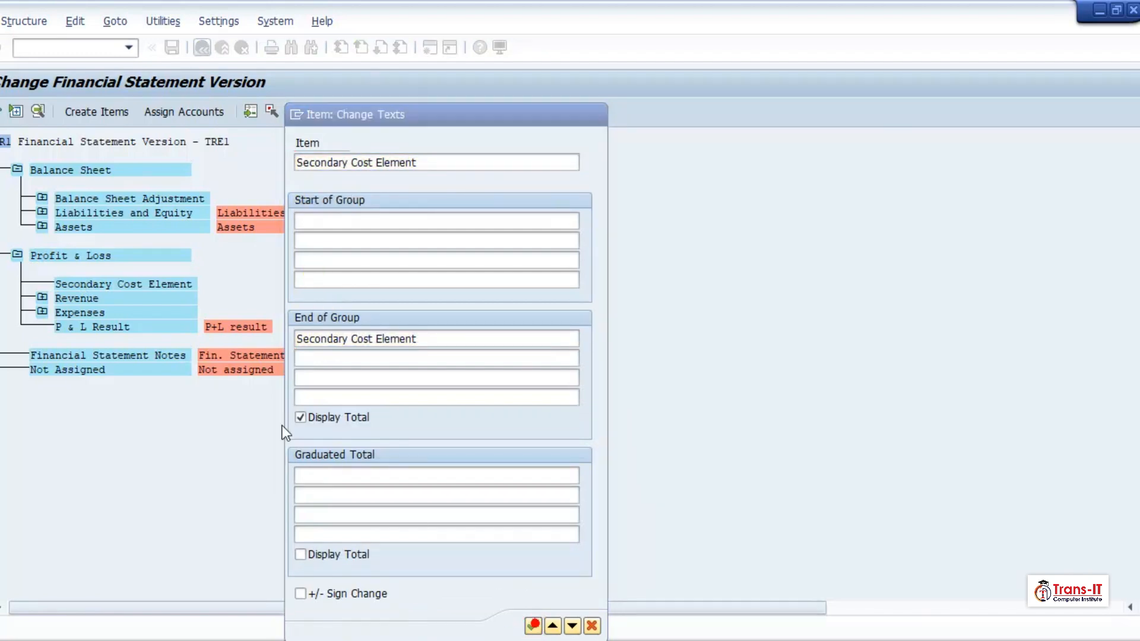
# Assign the account range 900000 to 999999 to the Secondary Cost Element item and confirm
pyautogui.click(187, 111)
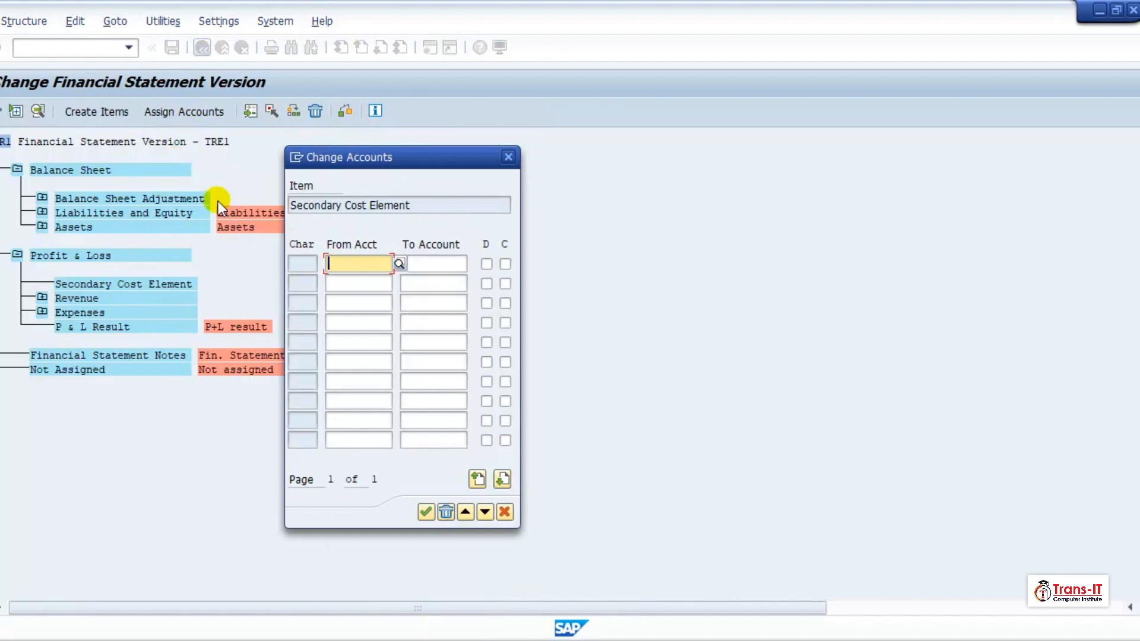
pyautogui.write('9000000')
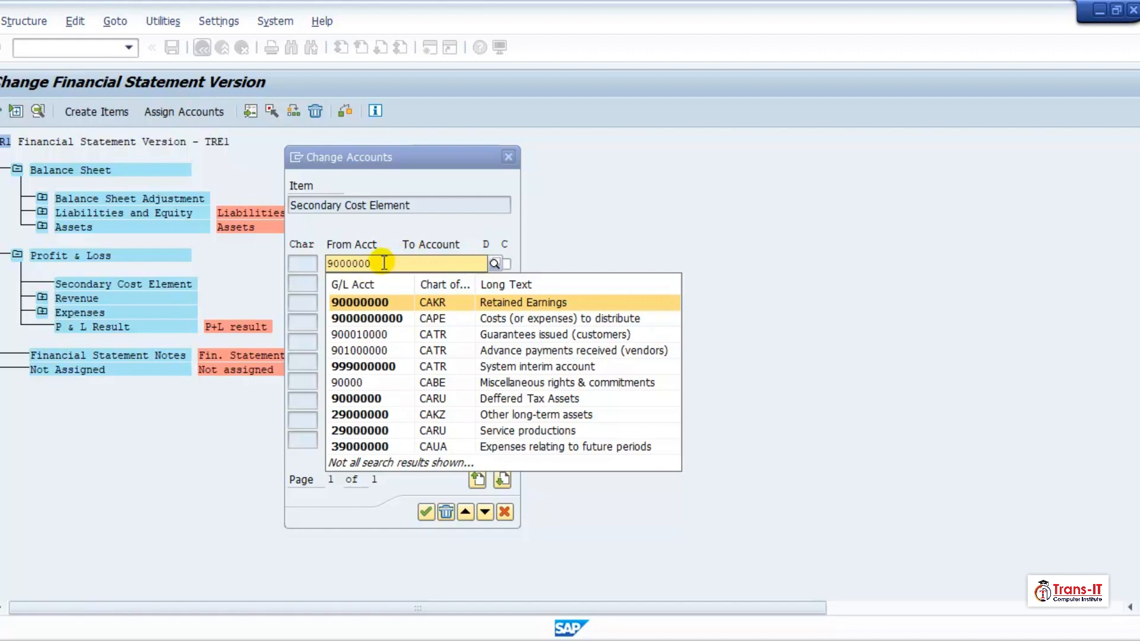
pyautogui.press('BackSpace')
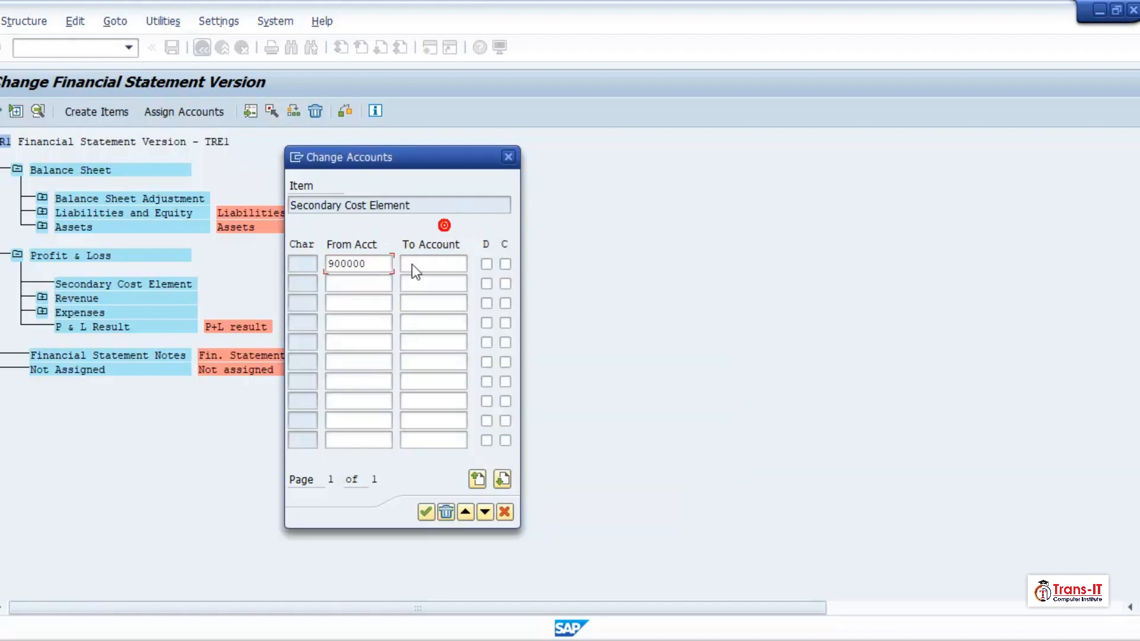
pyautogui.click(415, 263)
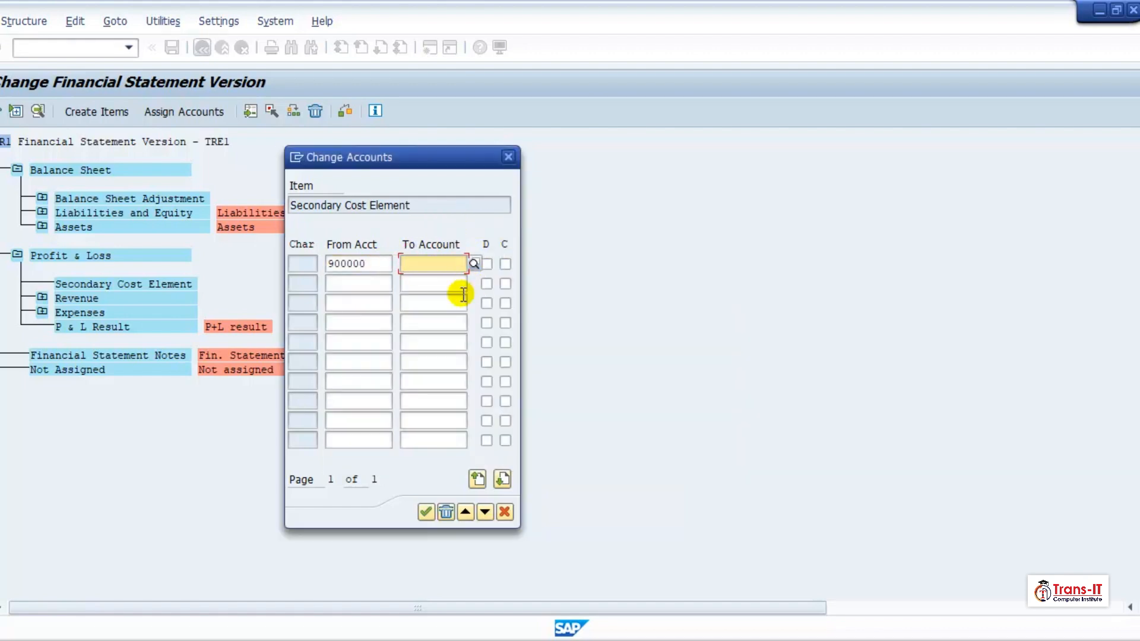
pyautogui.write('999999')
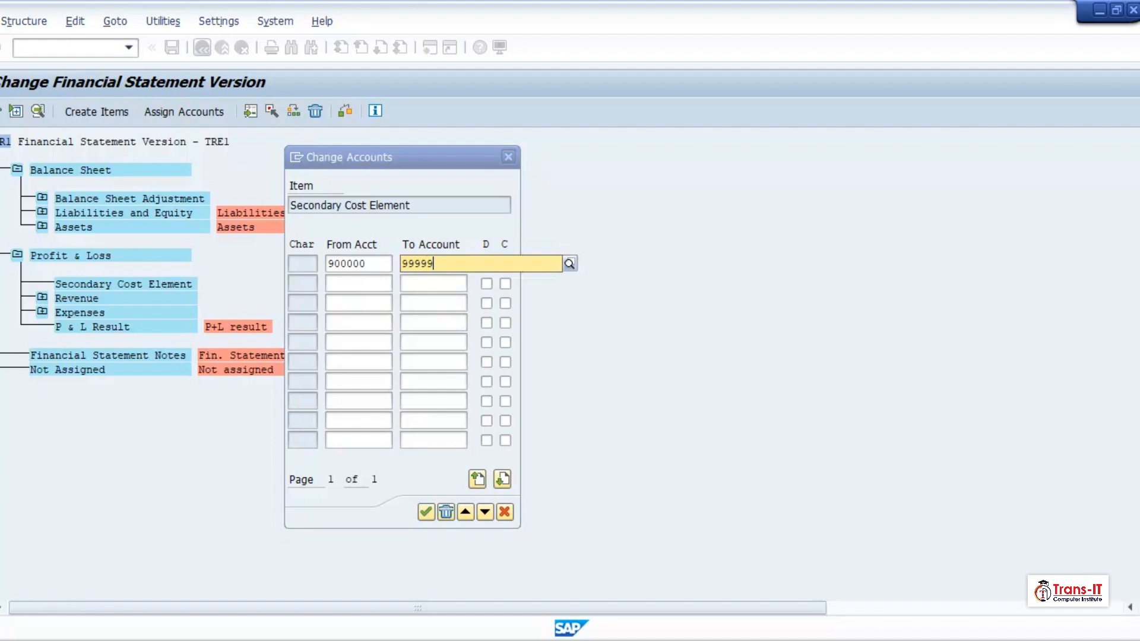
pyautogui.click(466, 229)
pyautogui.click(493, 265)
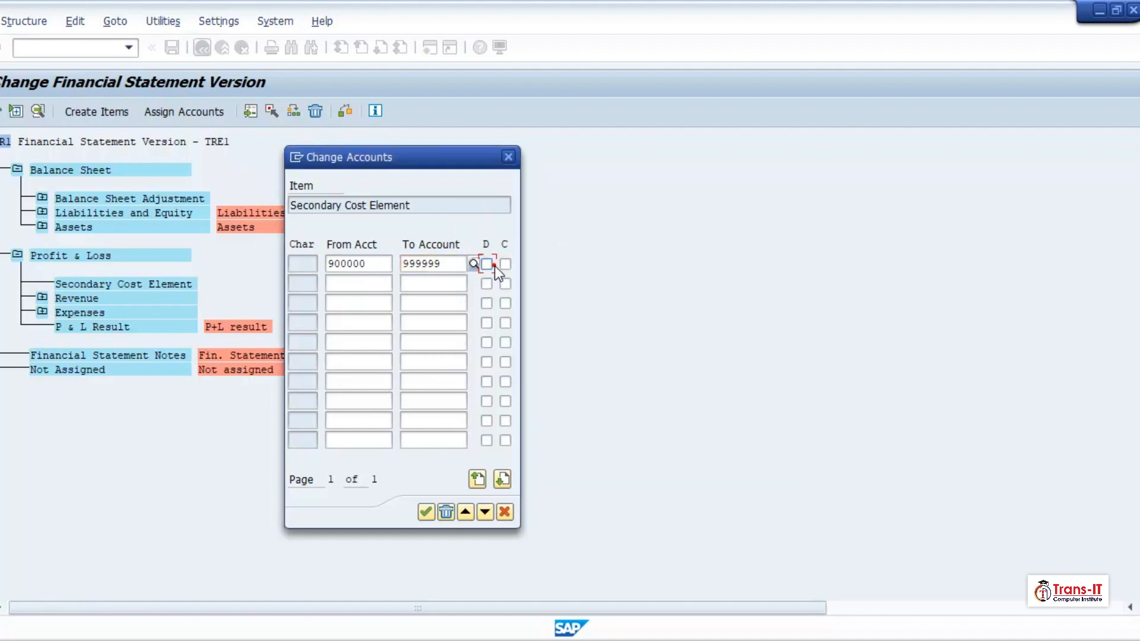
pyautogui.click(425, 512)
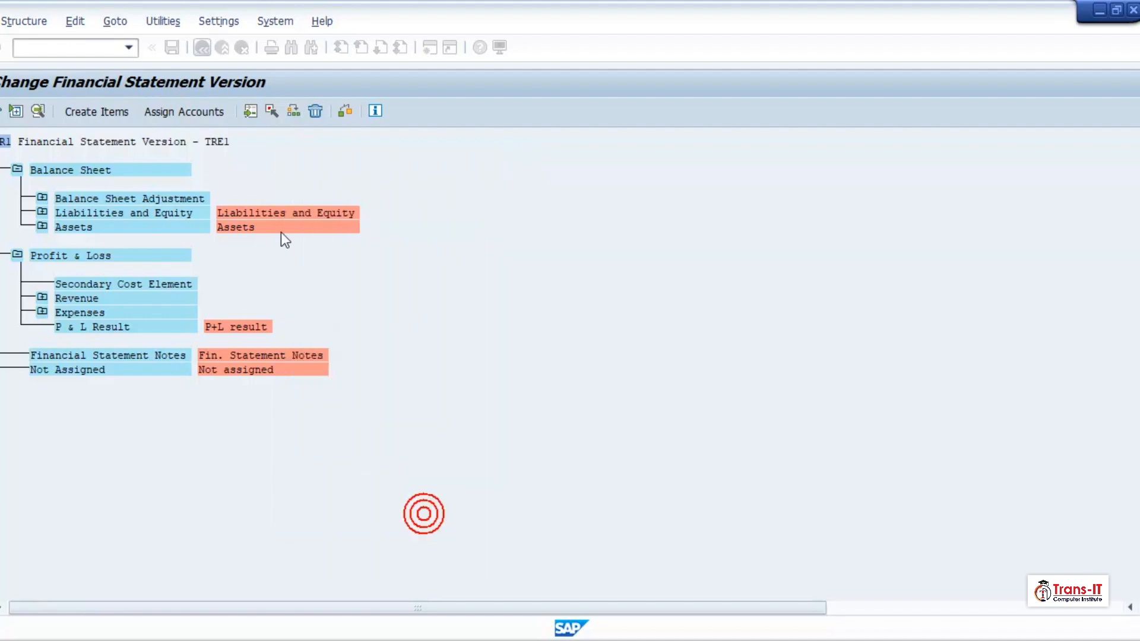
# Collapse the Secondary Cost Element item and save the financial statement version without activating it
pyautogui.click(42, 283)
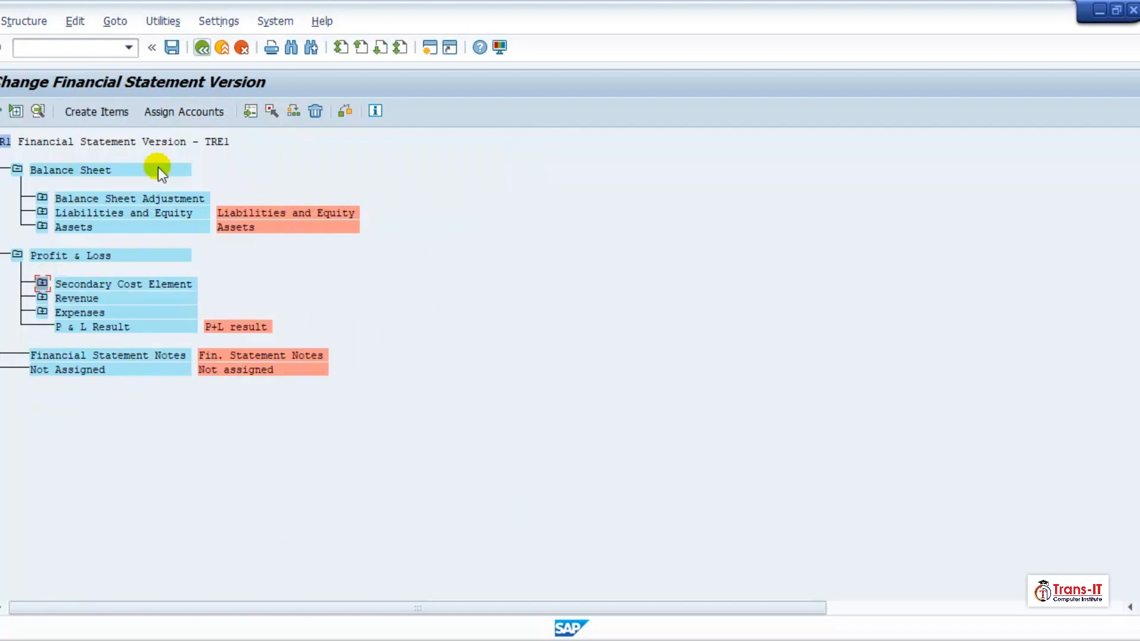
pyautogui.click(172, 48)
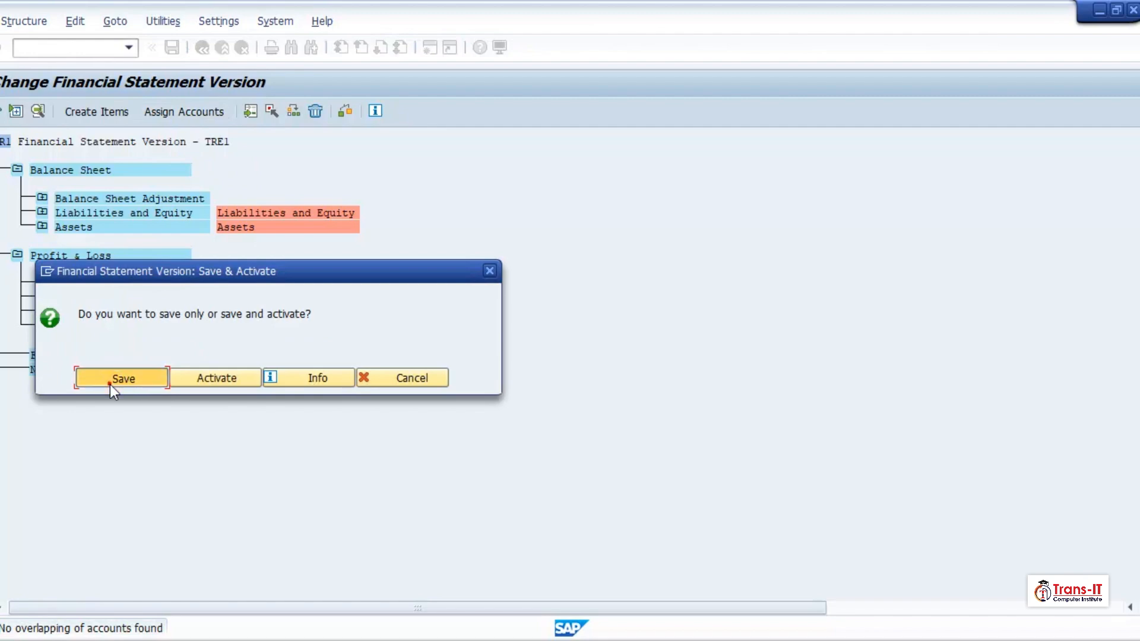
pyautogui.click(110, 383)
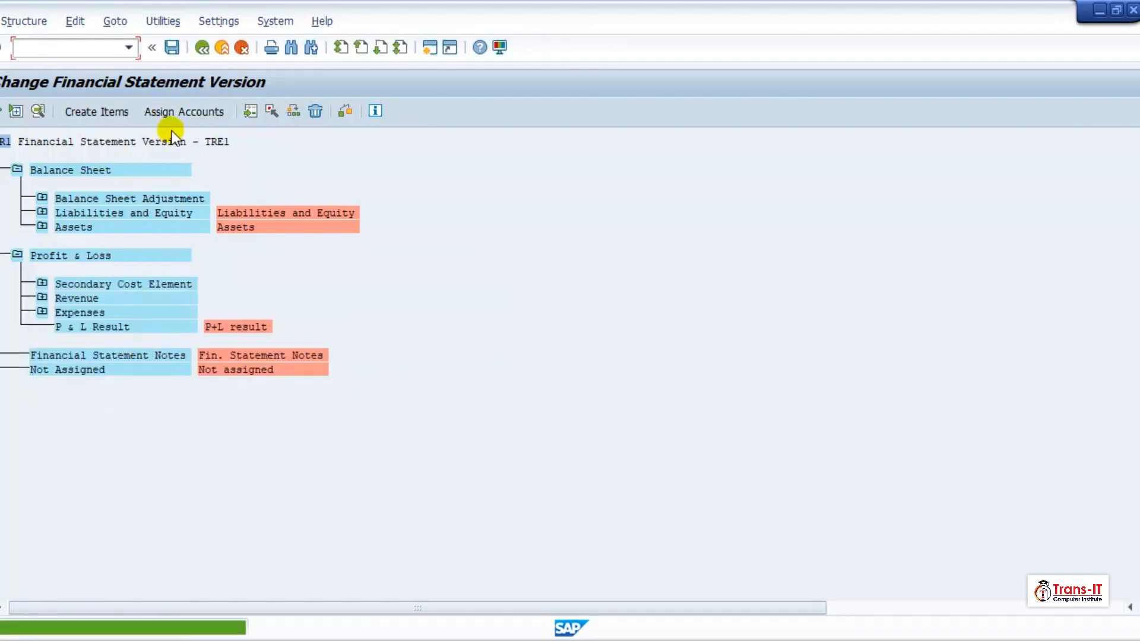
# Check for one-sided, nonassigned and incorrectly assigned accounts in company code TRE1, review the test results and close them
pyautogui.click(343, 114)
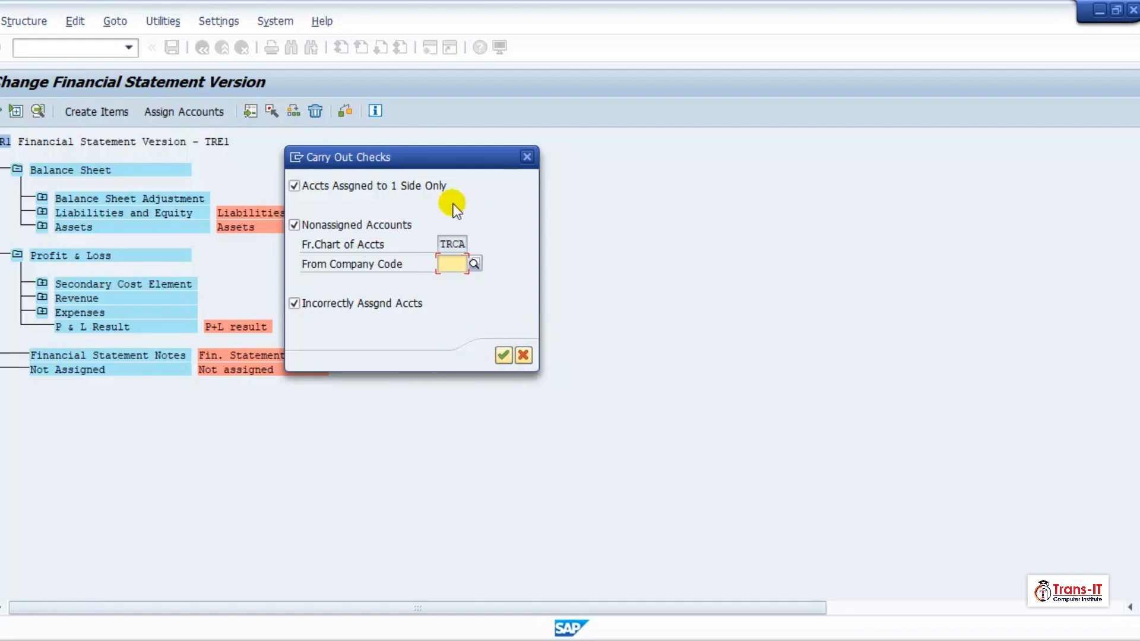
pyautogui.click(451, 265)
pyautogui.write('TRE1')
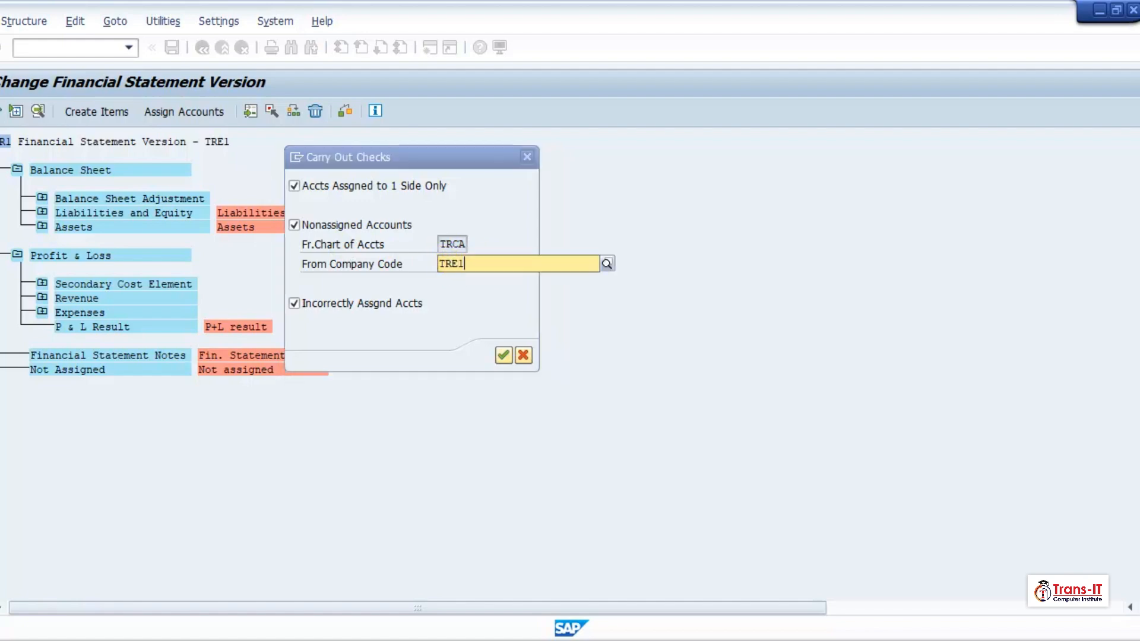
pyautogui.click(456, 304)
pyautogui.click(500, 355)
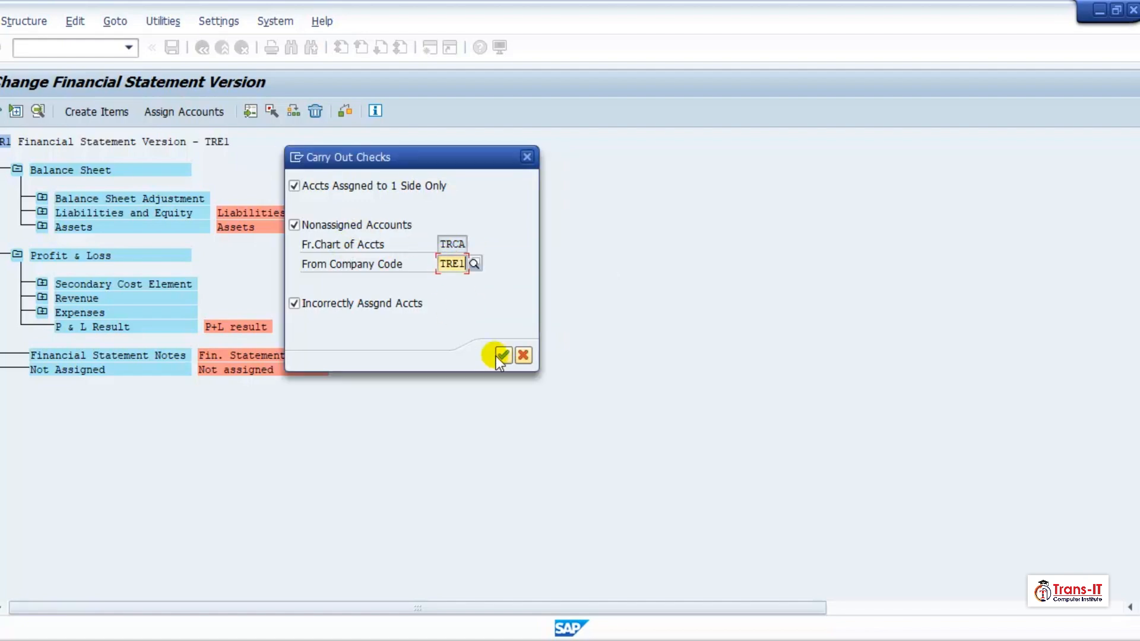
pyautogui.click(511, 355)
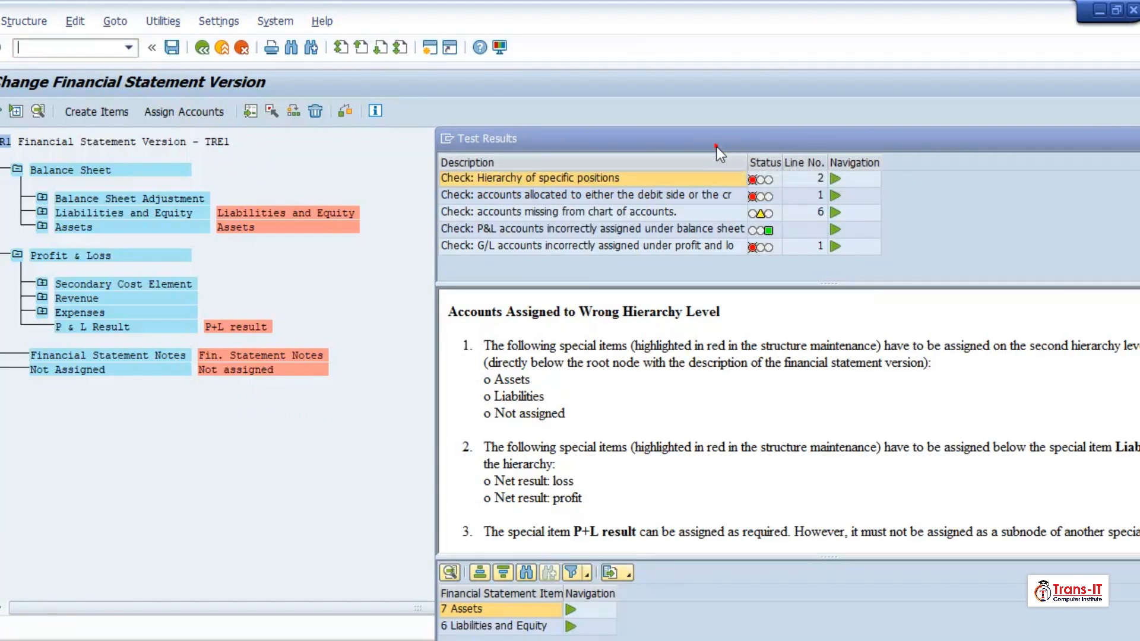
pyautogui.moveTo(717, 146); pyautogui.dragTo(524, 47)
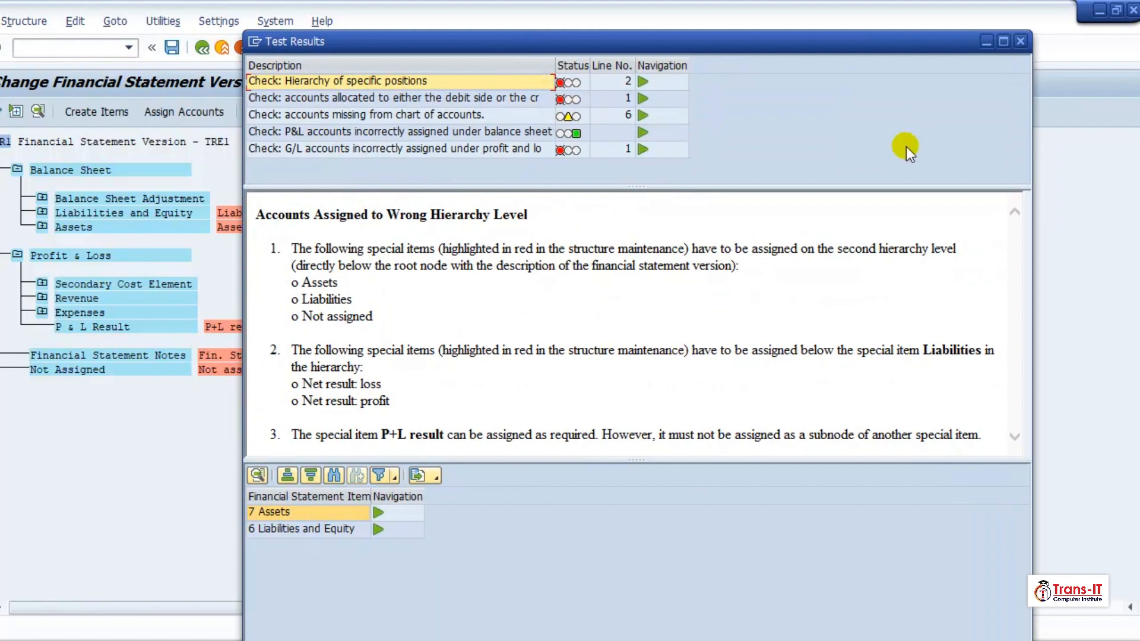
pyautogui.click(1020, 41)
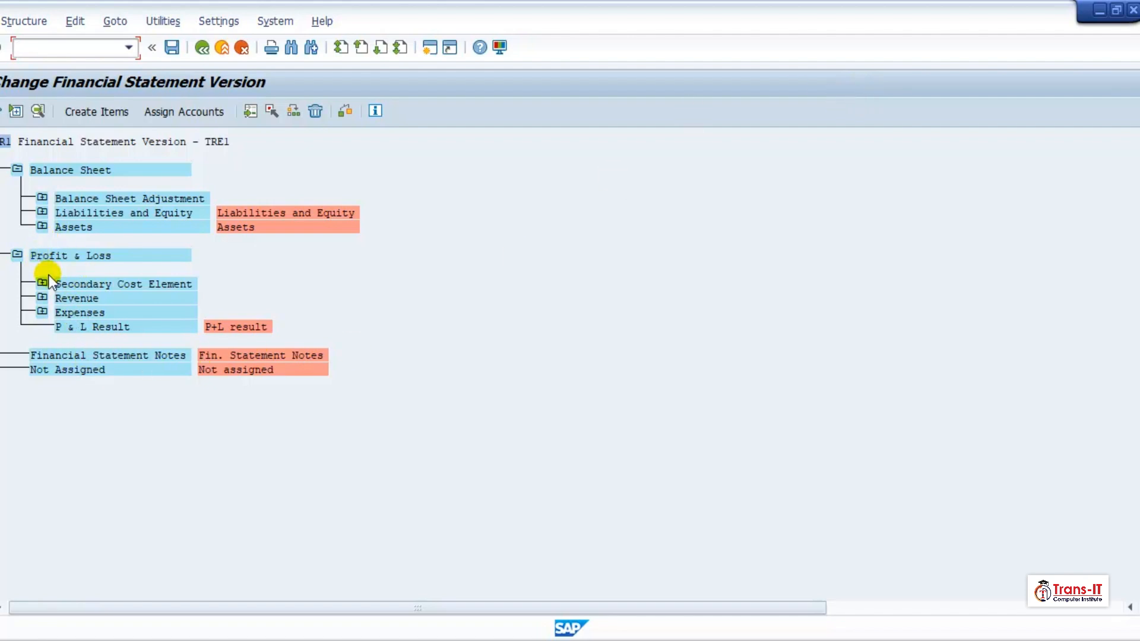
# Create a Retained Earnings G/L Account item under Reatained Earnings within Non-Current Liabilities of Liabilities and Equity
pyautogui.click(42, 212)
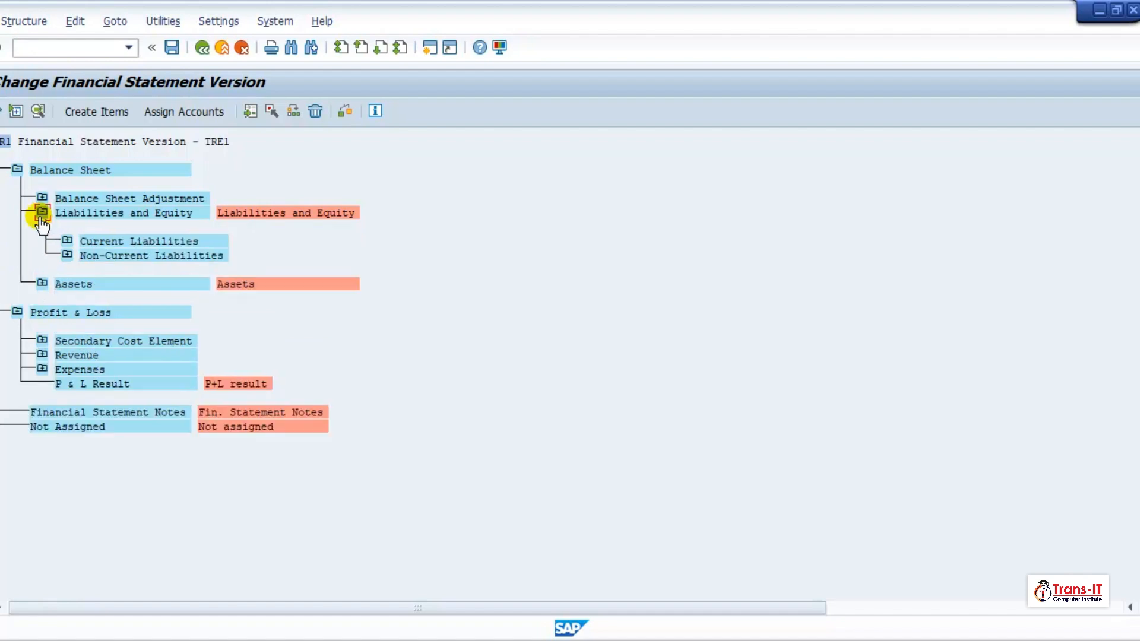
pyautogui.click(62, 254)
pyautogui.click(68, 256)
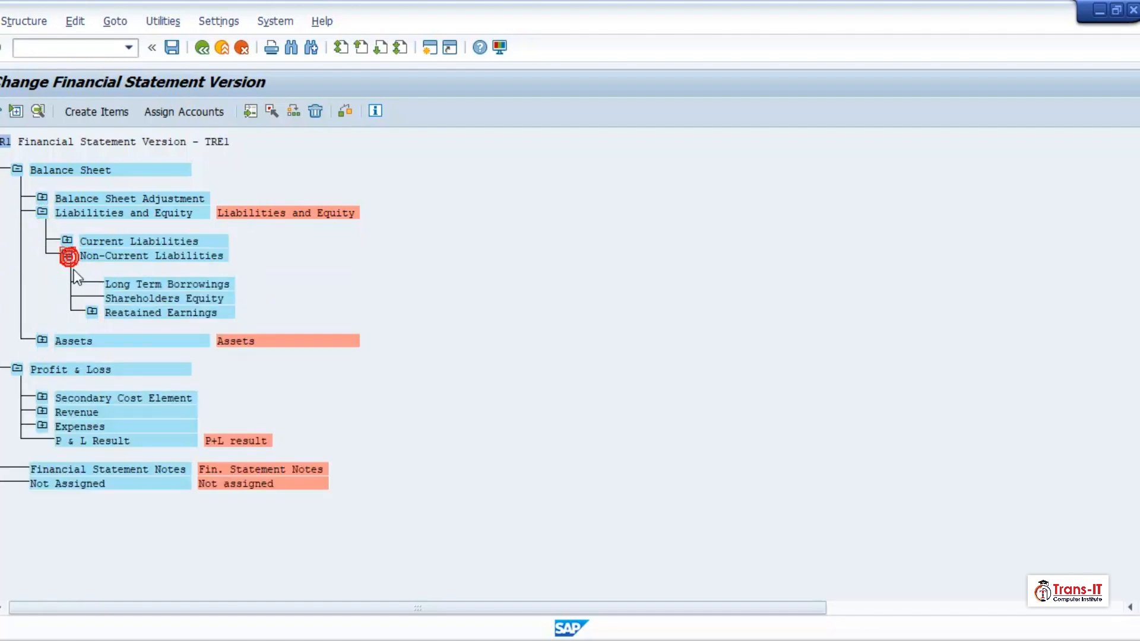
pyautogui.click(138, 314)
pyautogui.click(91, 311)
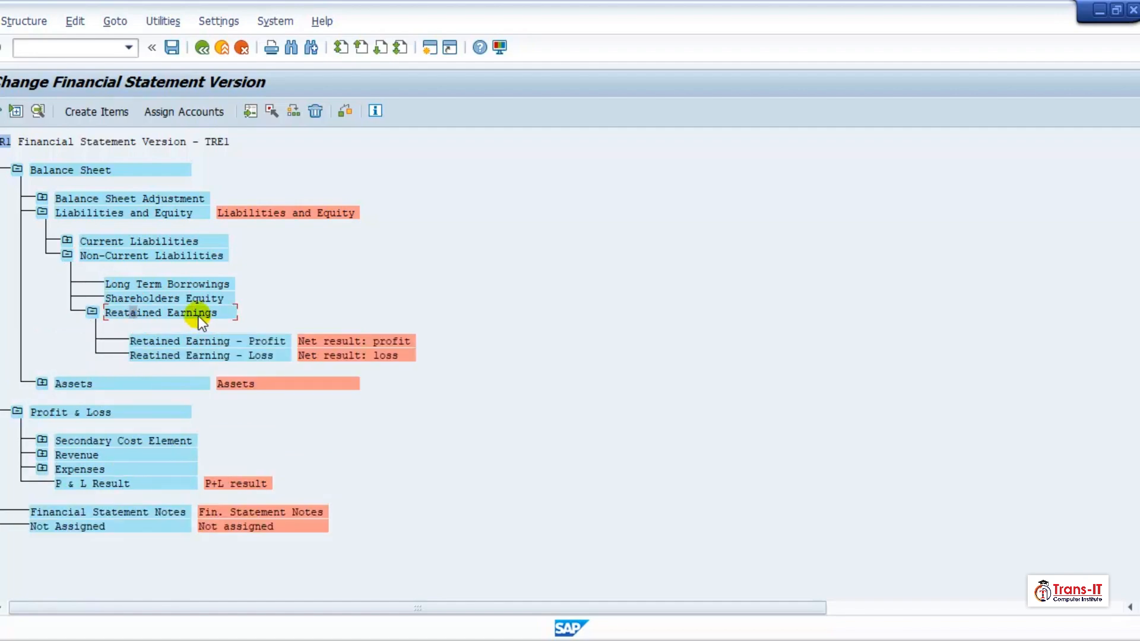
pyautogui.click(104, 113)
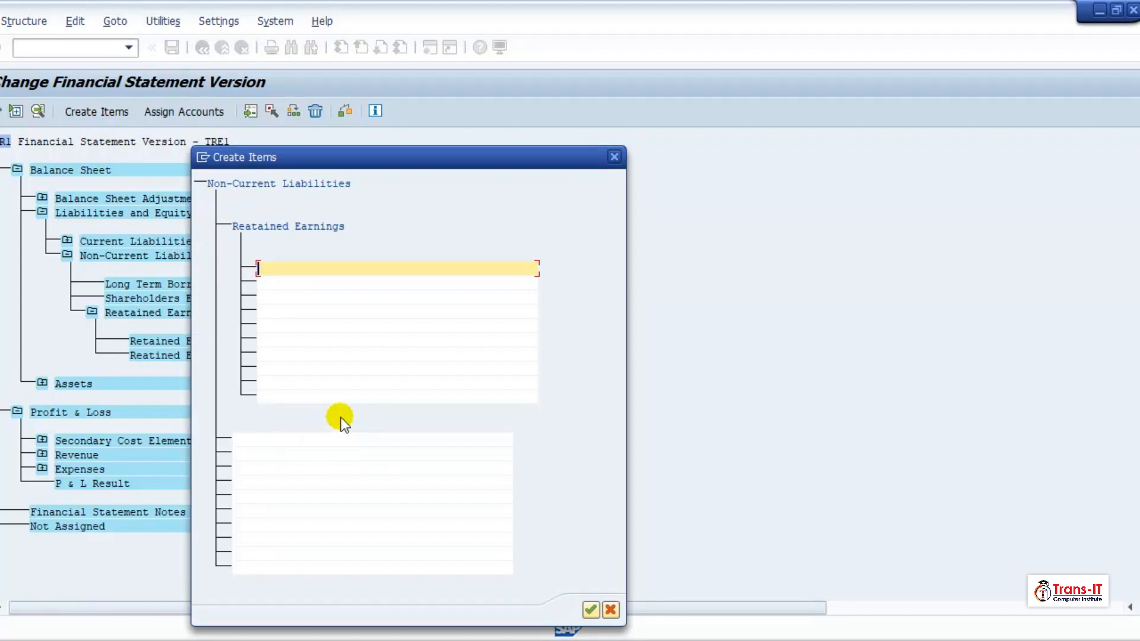
pyautogui.write('Retained Earnings g/L')
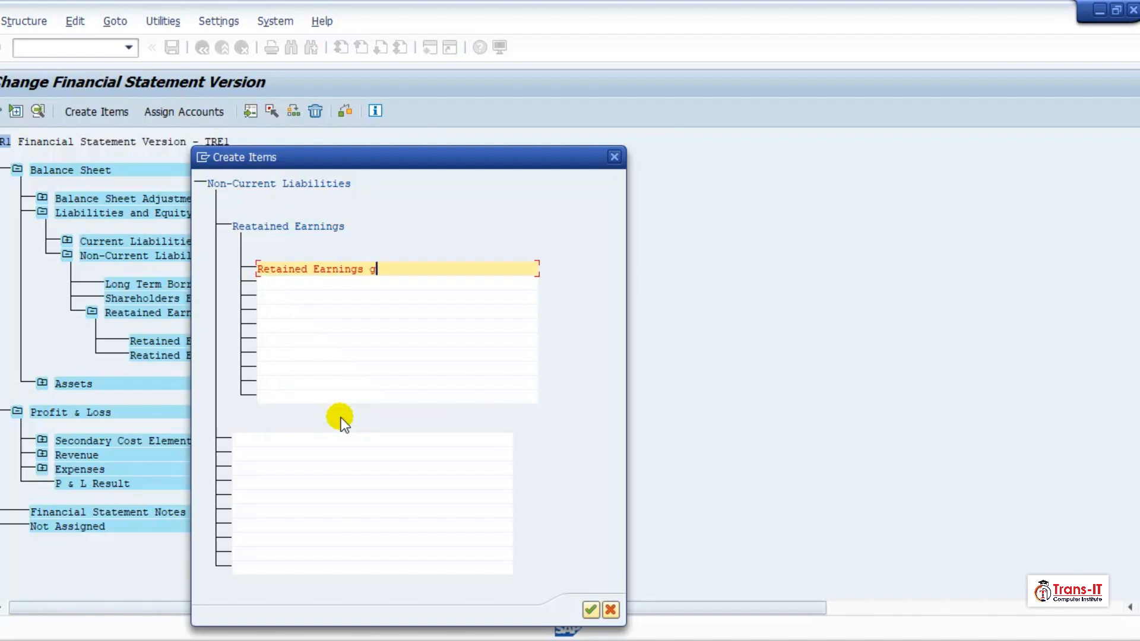
pyautogui.press('BackSpace')
pyautogui.press('BackSpace')
pyautogui.press('BackSpace')
pyautogui.press('BackSpace')
pyautogui.press('BackSpace')
pyautogui.write('G/L Account')
pyautogui.click(591, 611)
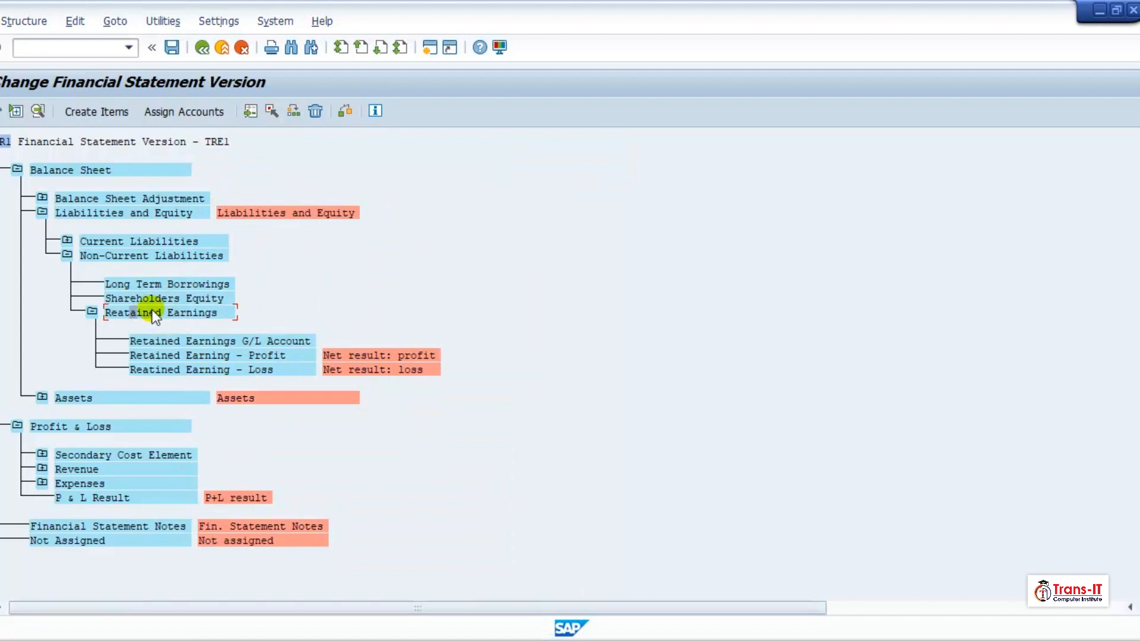
# Set the end-of-group text of the Retained Earnings G/L Account item to "Retained Earnings G/L Account" and confirm
pyautogui.doubleClick(163, 340)
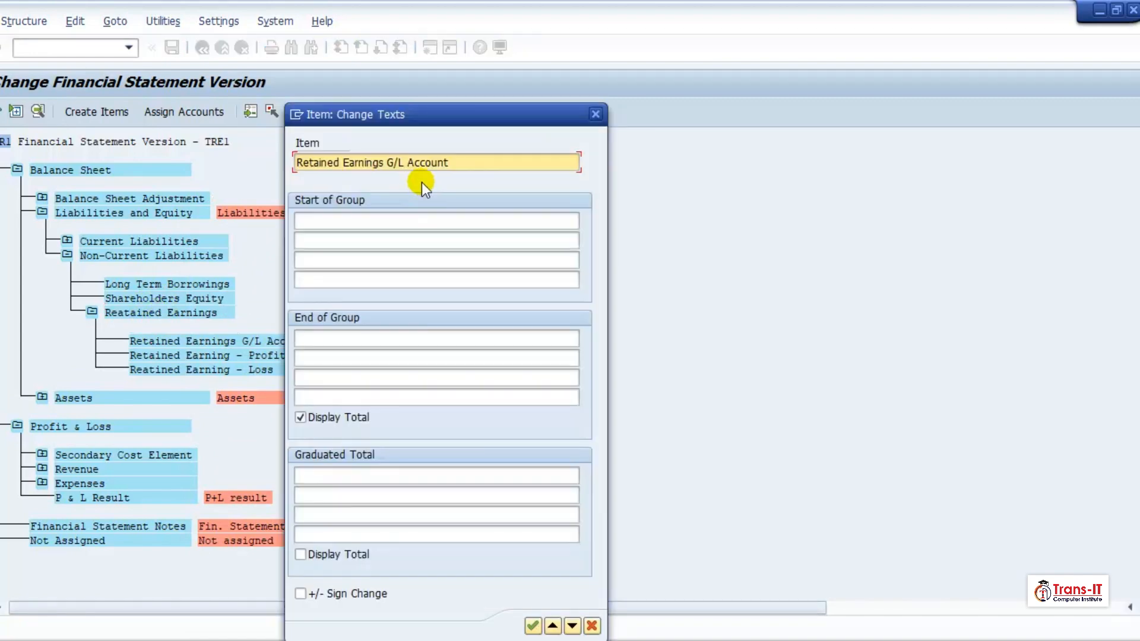
pyautogui.keyDown('shift'); pyautogui.click(456, 163); pyautogui.keyUp('shift')
pyautogui.hotkey('ctrl', 'c')
pyautogui.click(313, 340)
pyautogui.hotkey('ctrl', 'v')
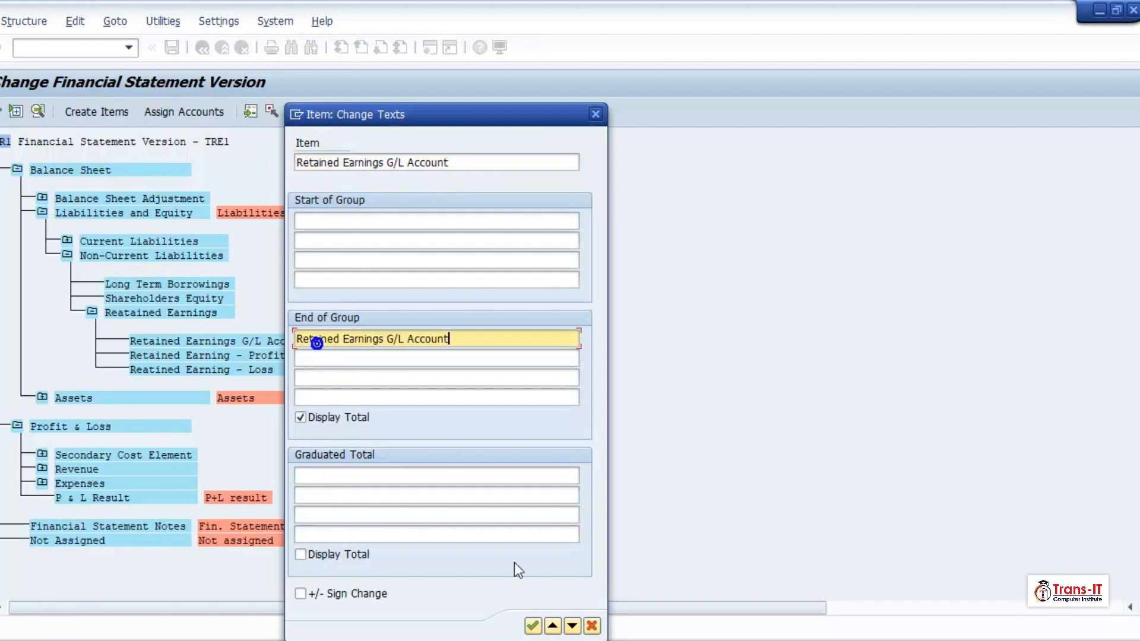
pyautogui.click(532, 627)
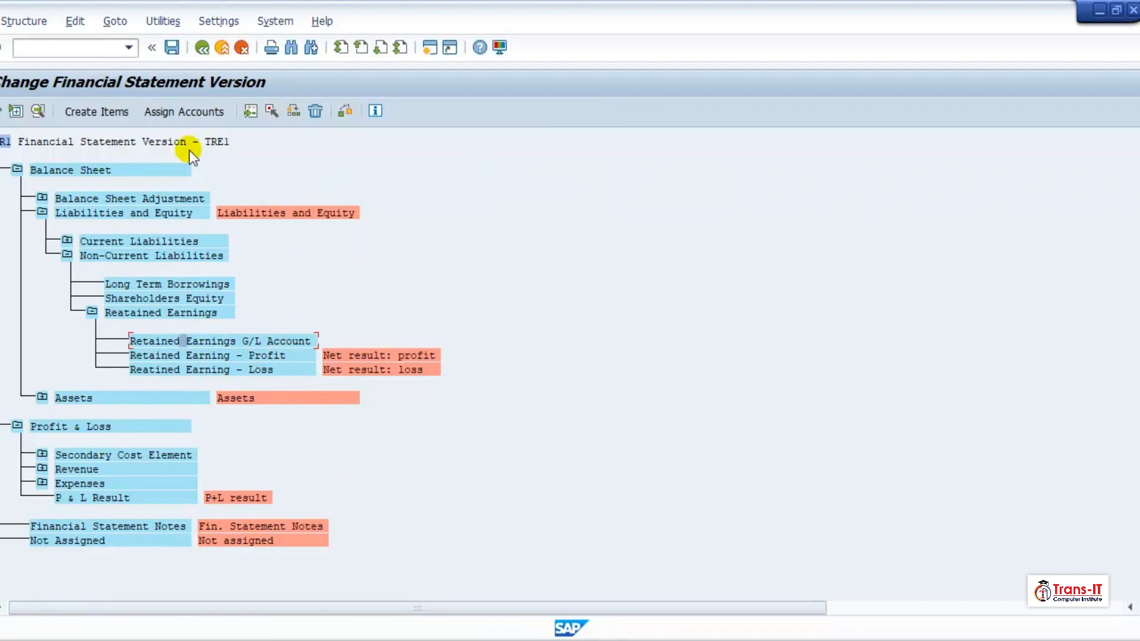
# Enter accounts 299998 and 299999 as single-account assignments for the Retained Earnings G/L Account item
pyautogui.click(186, 113)
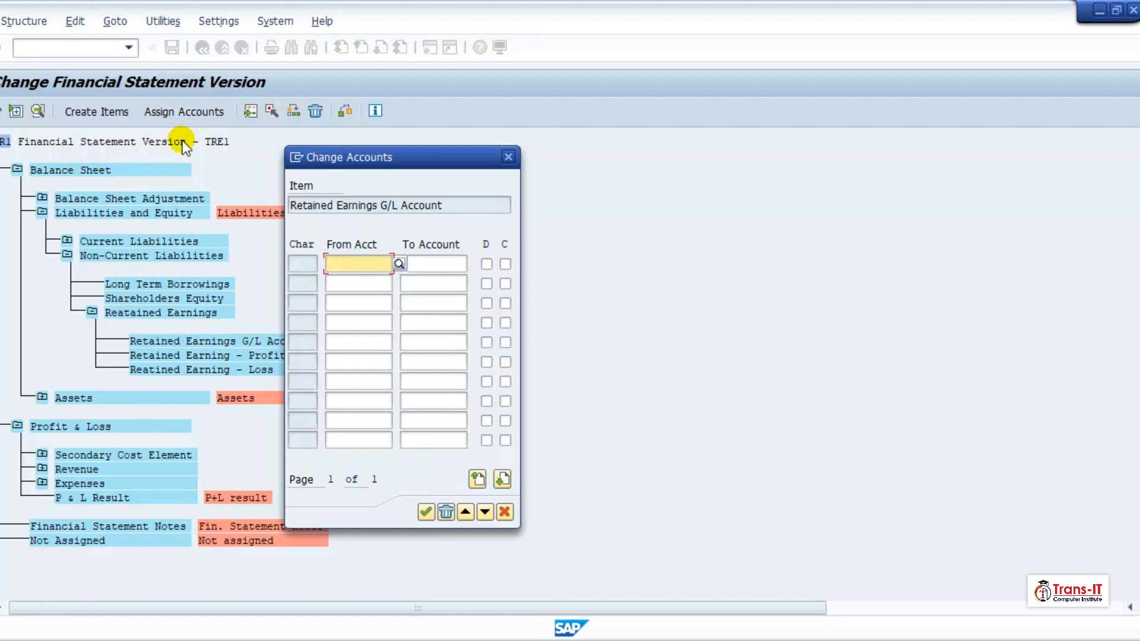
pyautogui.write('29')
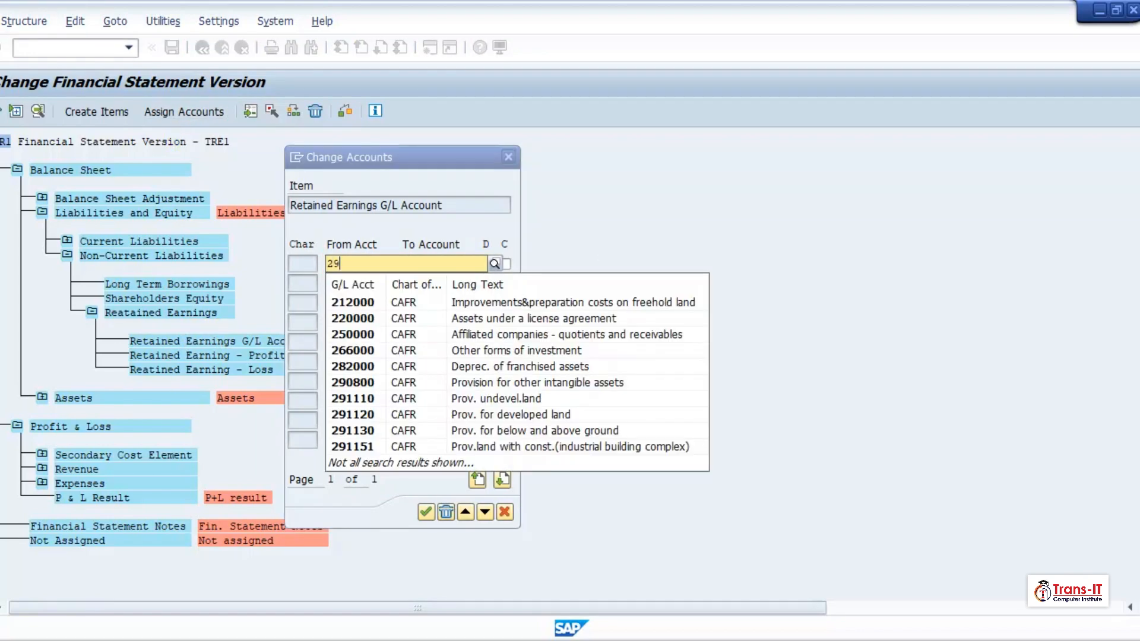
pyautogui.write('999')
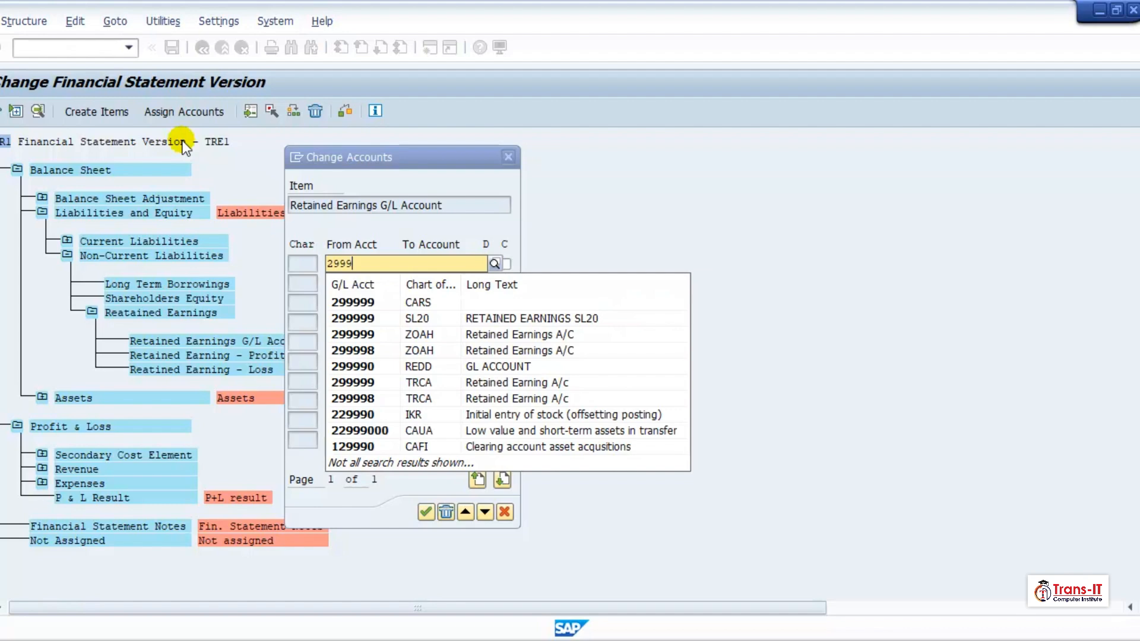
pyautogui.write('8')
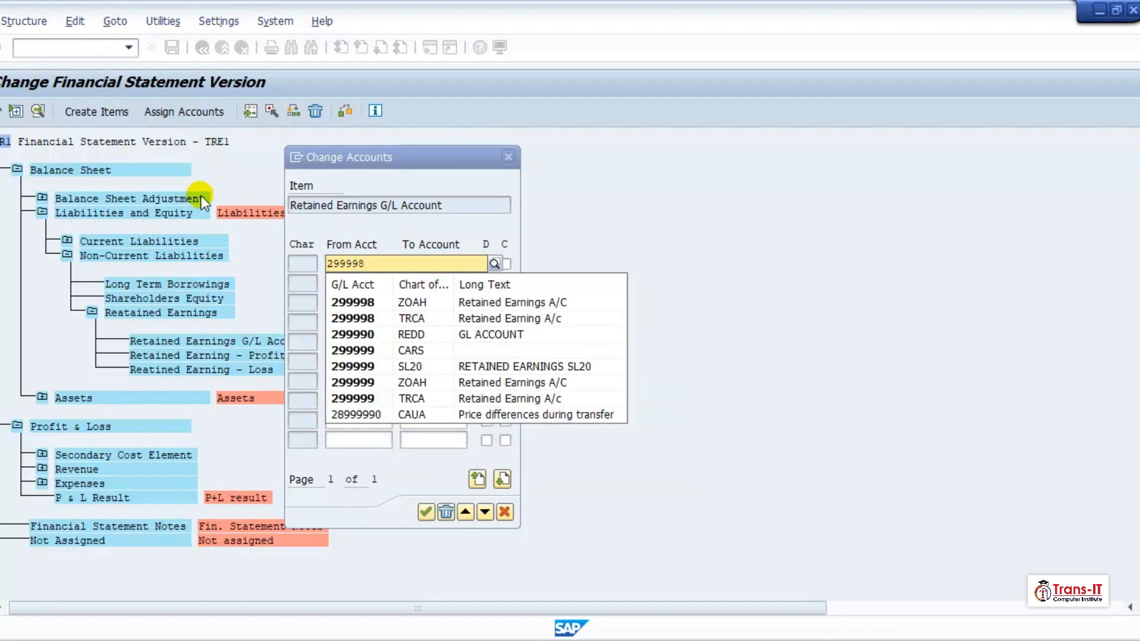
pyautogui.click(389, 237)
pyautogui.click(348, 280)
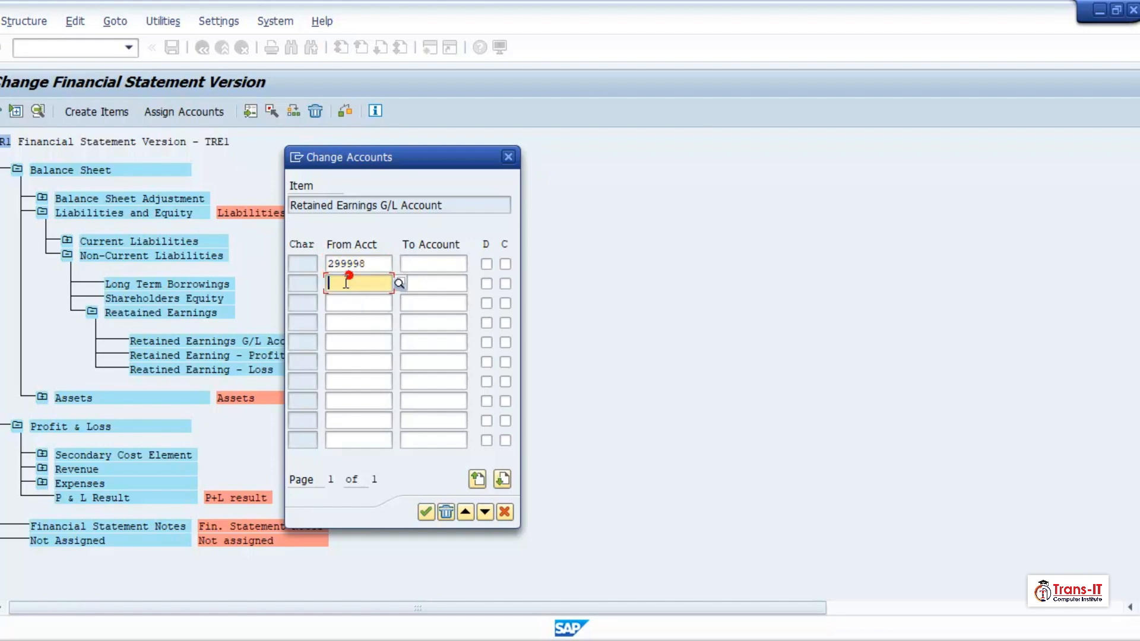
pyautogui.write('29999')
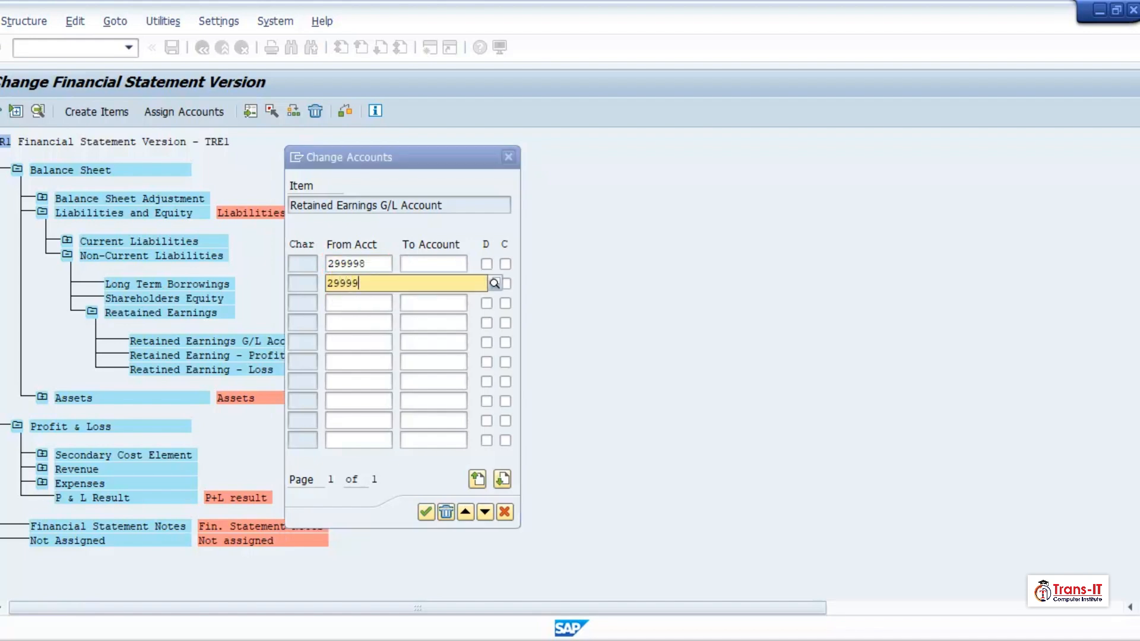
pyautogui.write('9')
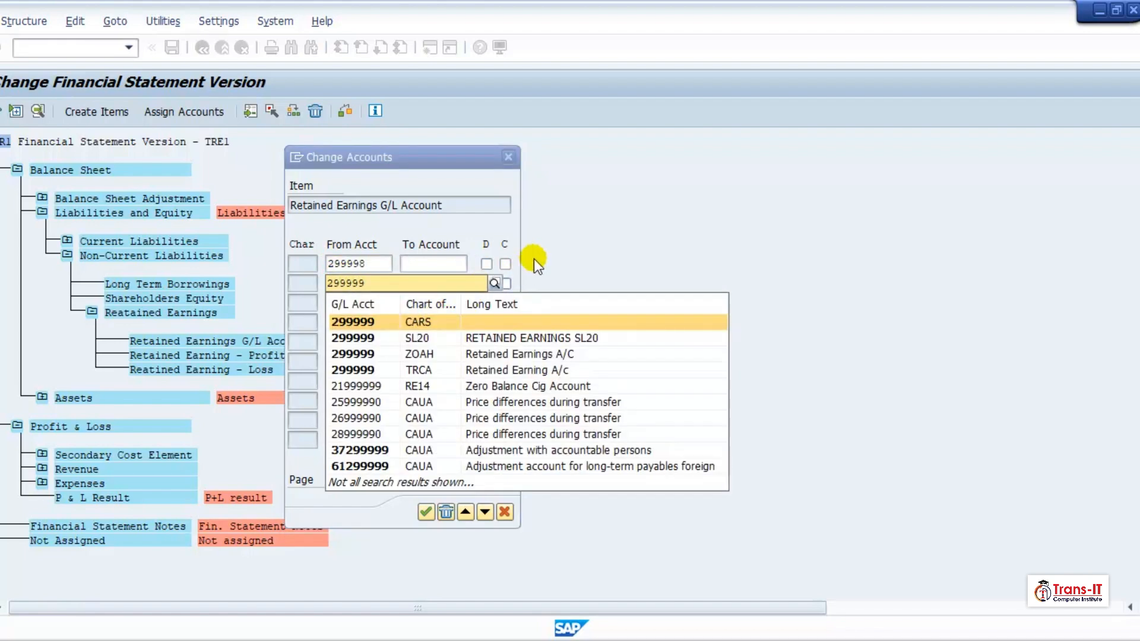
# Mark both retained earnings accounts for debit and credit balances, confirm the assignment, and collapse the Reatained Earnings branch
pyautogui.click(487, 263)
pyautogui.click(486, 284)
pyautogui.click(505, 264)
pyautogui.click(506, 283)
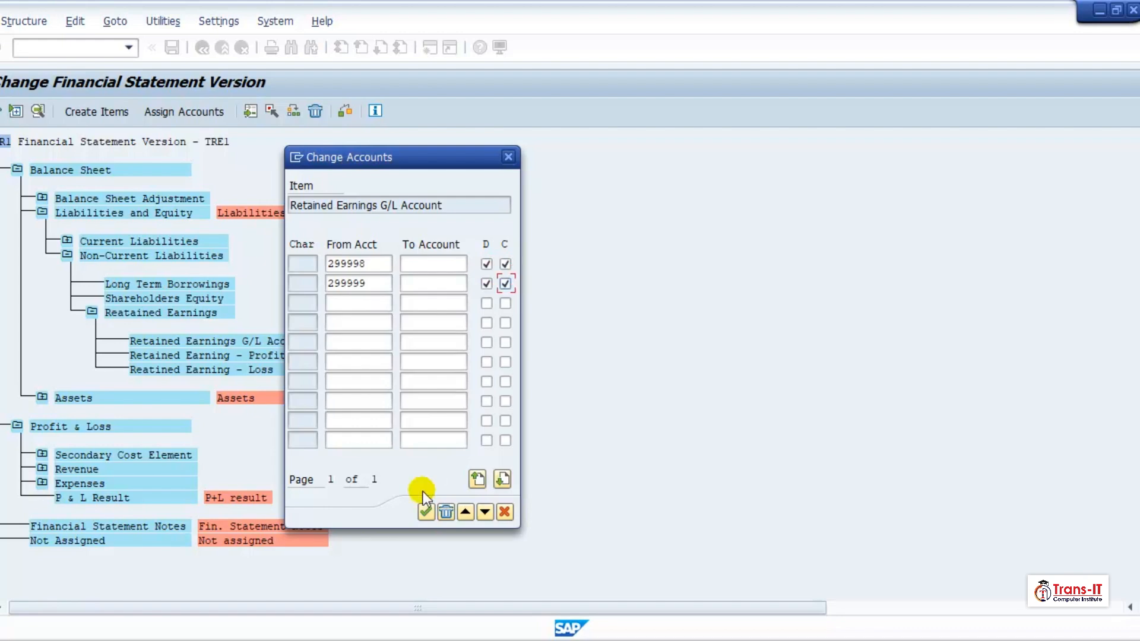
pyautogui.click(426, 512)
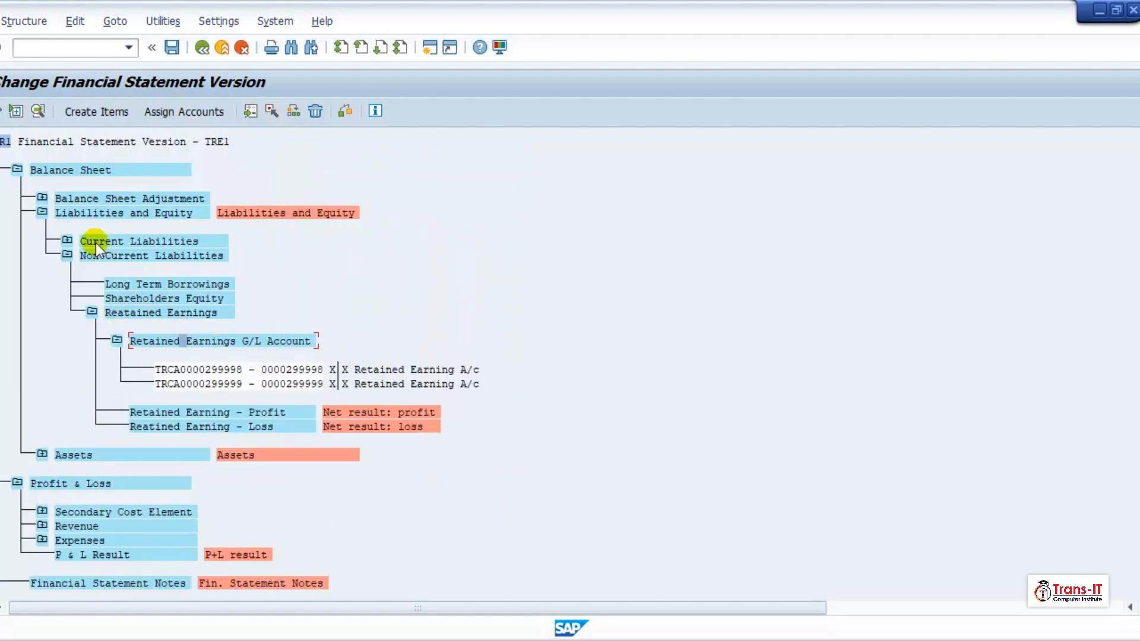
pyautogui.click(117, 341)
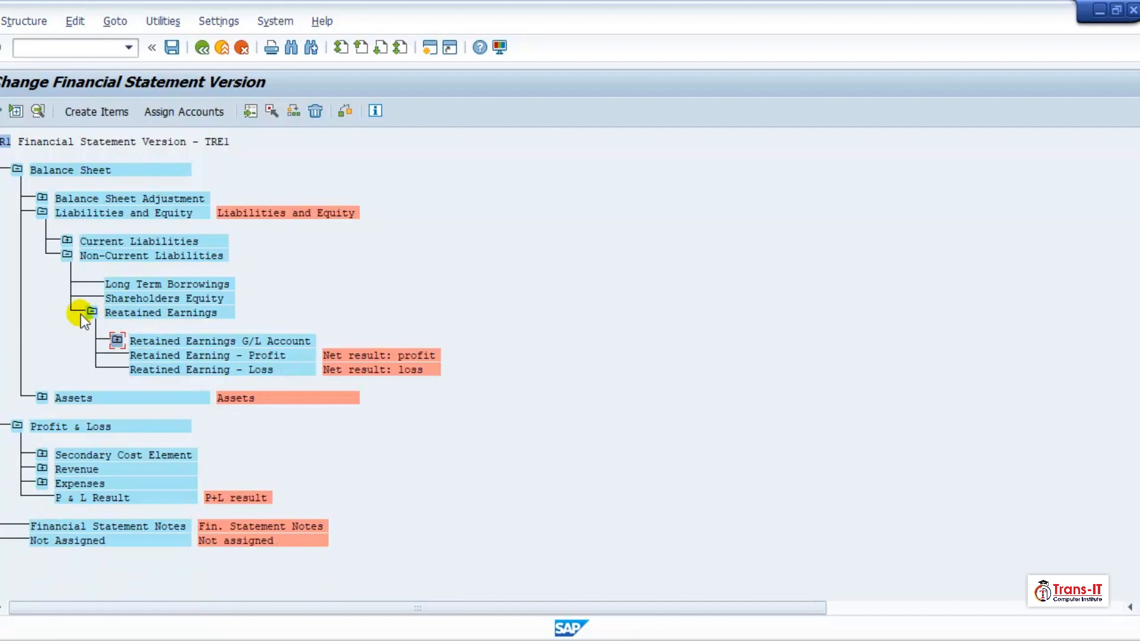
pyautogui.click(90, 312)
# Give the Reatained Earnings item the start-of-group text "Reatained Earnings" and the end-of-group text "Total Retained Earnings"
pyautogui.doubleClick(134, 313)
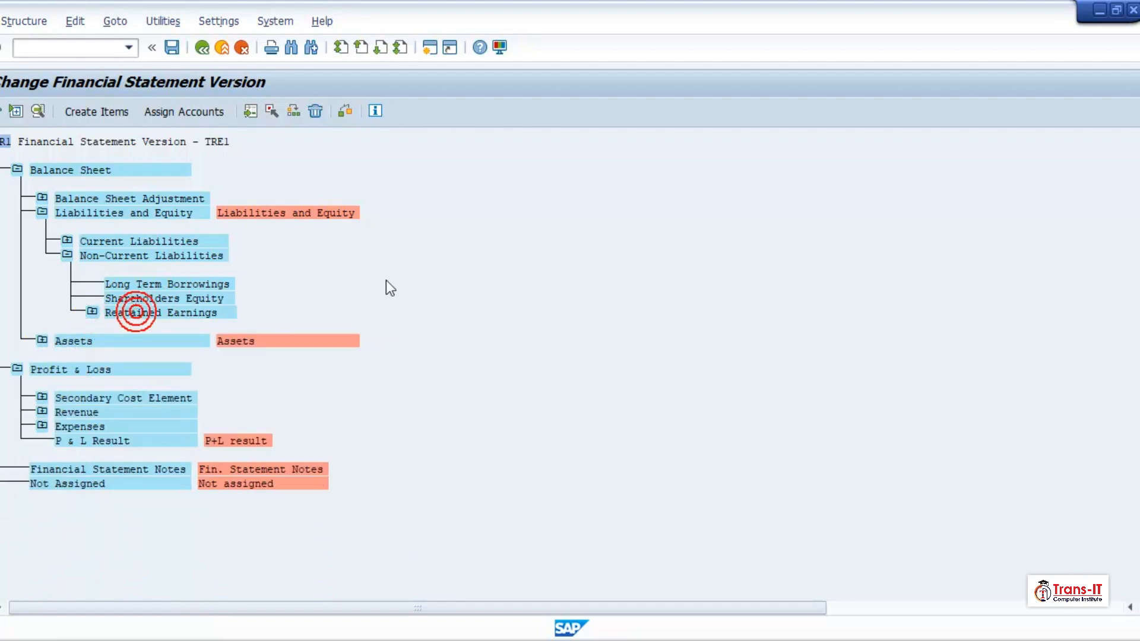
pyautogui.moveTo(297, 162); pyautogui.dragTo(433, 162)
pyautogui.hotkey('ctrl', 'c')
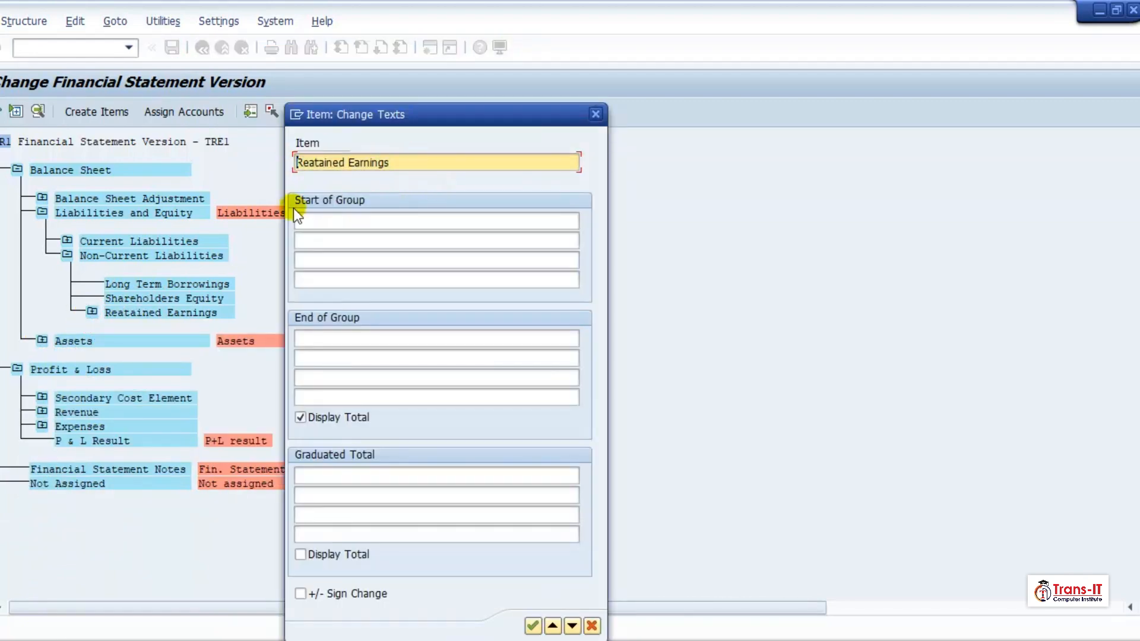
pyautogui.click(298, 221)
pyautogui.hotkey('ctrl', 'v')
pyautogui.click(331, 336)
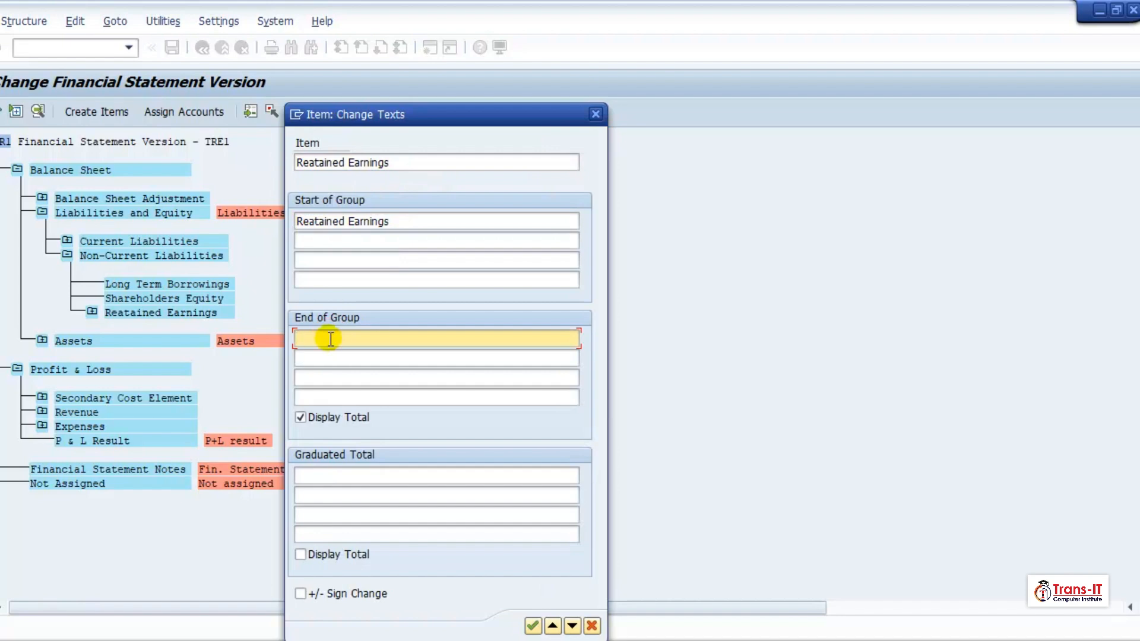
pyautogui.write('Total')
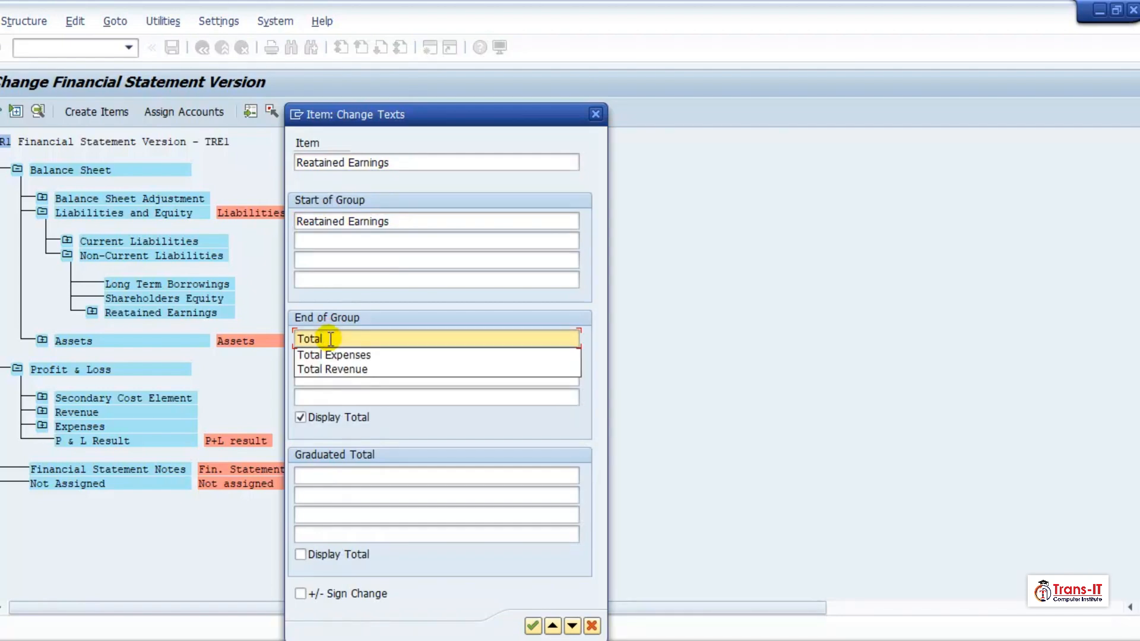
pyautogui.write(' Reat')
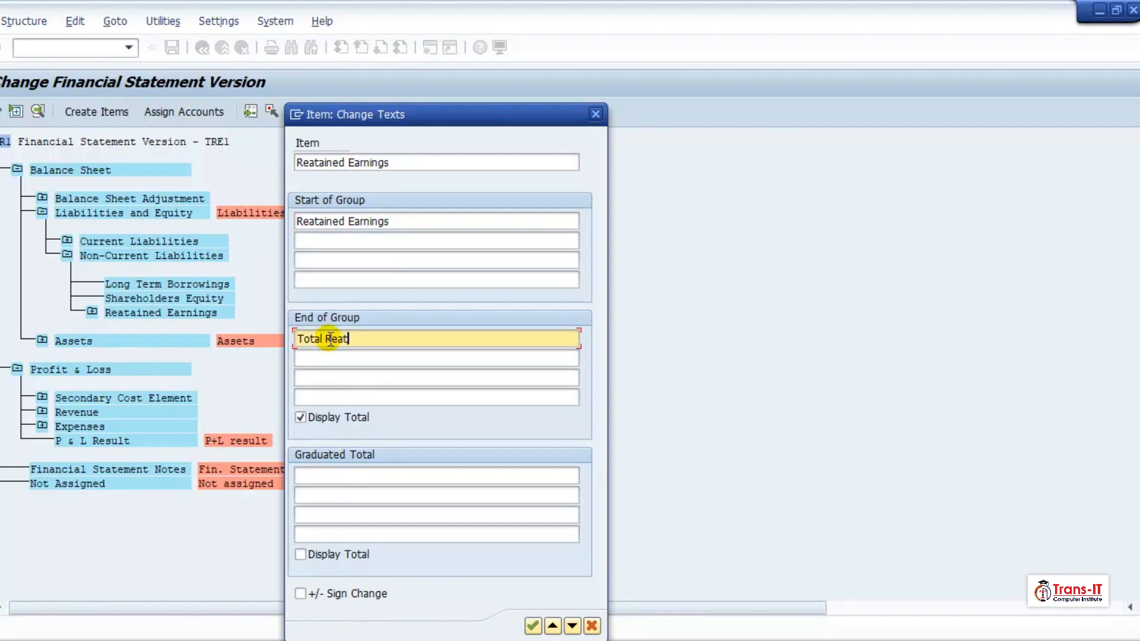
pyautogui.press('BackSpace')
pyautogui.write('tained Earnings')
pyautogui.click(533, 625)
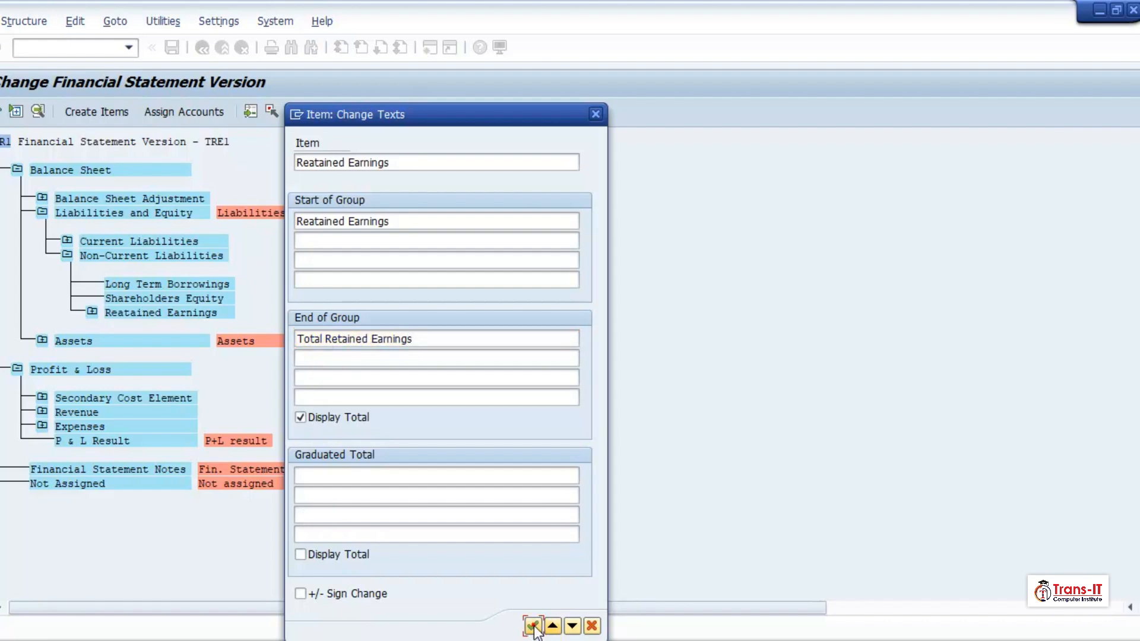
# Set the end-of-group text of the Shareholders Equity item to "Shareholders Equity" and confirm
pyautogui.doubleClick(130, 299)
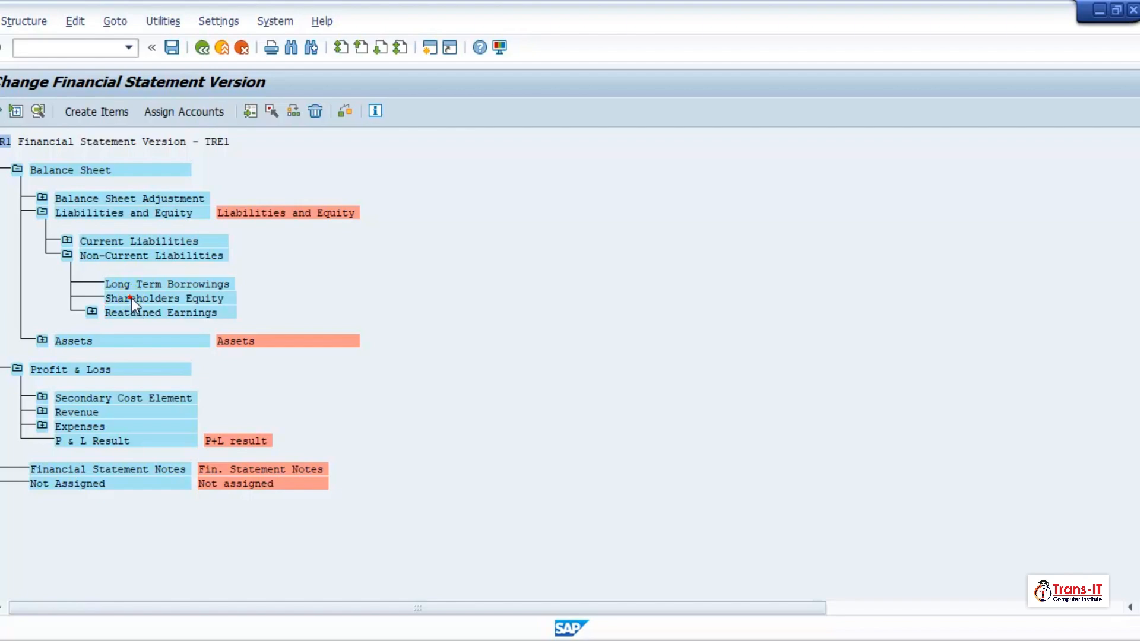
pyautogui.moveTo(402, 162); pyautogui.dragTo(289, 162)
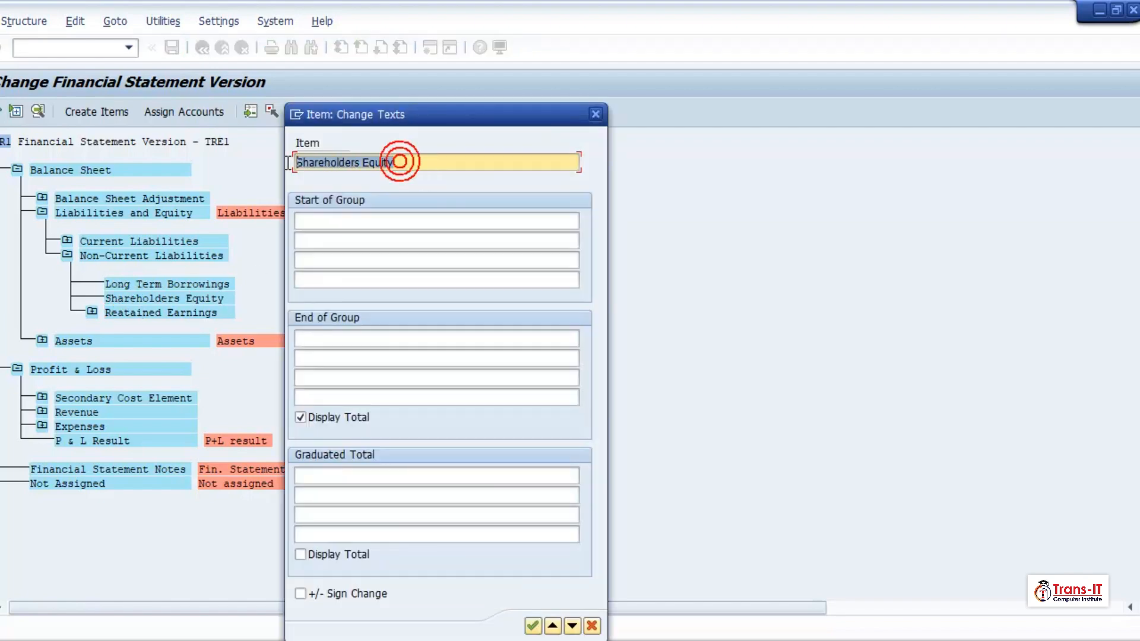
pyautogui.hotkey('ctrl', 'c')
pyautogui.click(319, 330)
pyautogui.hotkey('ctrl', 'v')
pyautogui.click(533, 628)
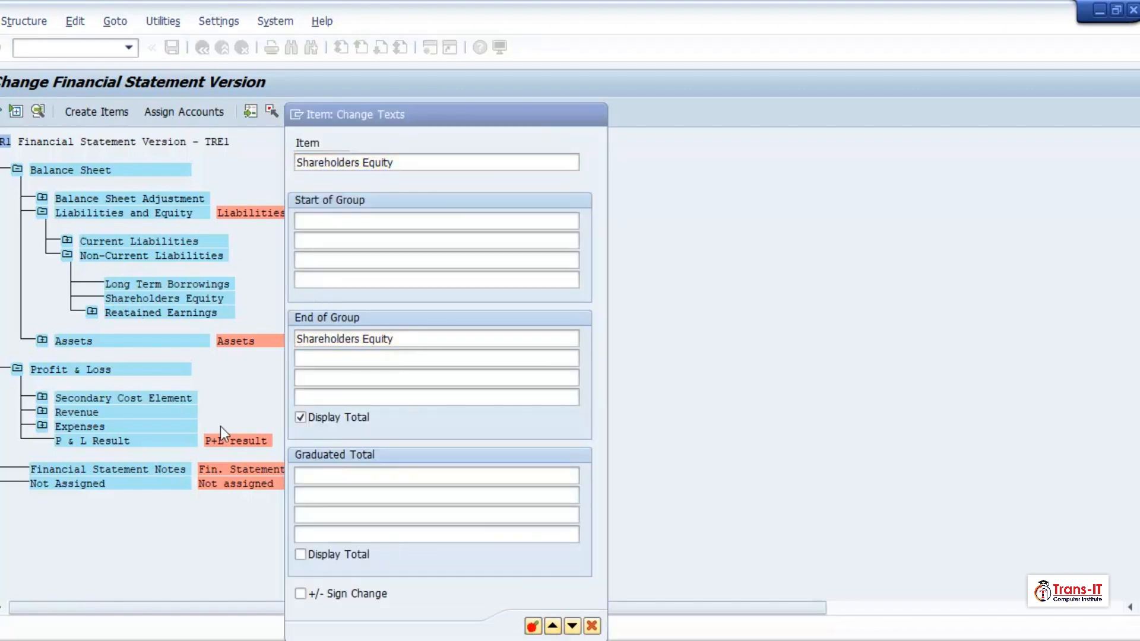
# Set the end-of-group text of the Long Term Borrowings item to "Long Term Borrowings" and confirm
pyautogui.click(175, 282)
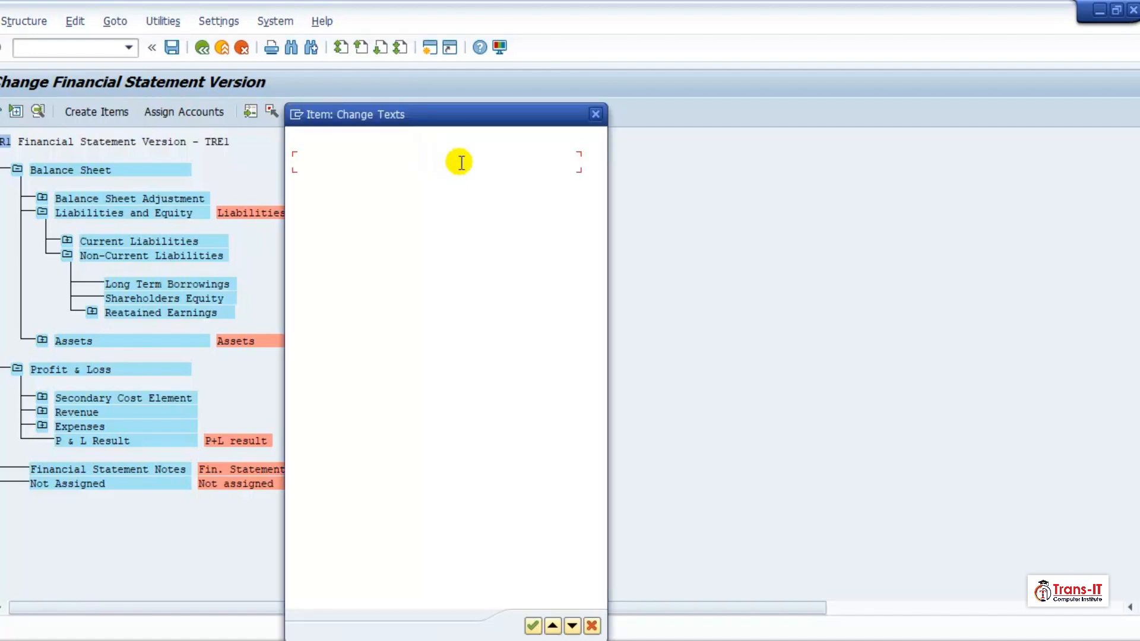
pyautogui.moveTo(409, 162); pyautogui.dragTo(288, 160)
pyautogui.hotkey('ctrl', 'c')
pyautogui.click(307, 336)
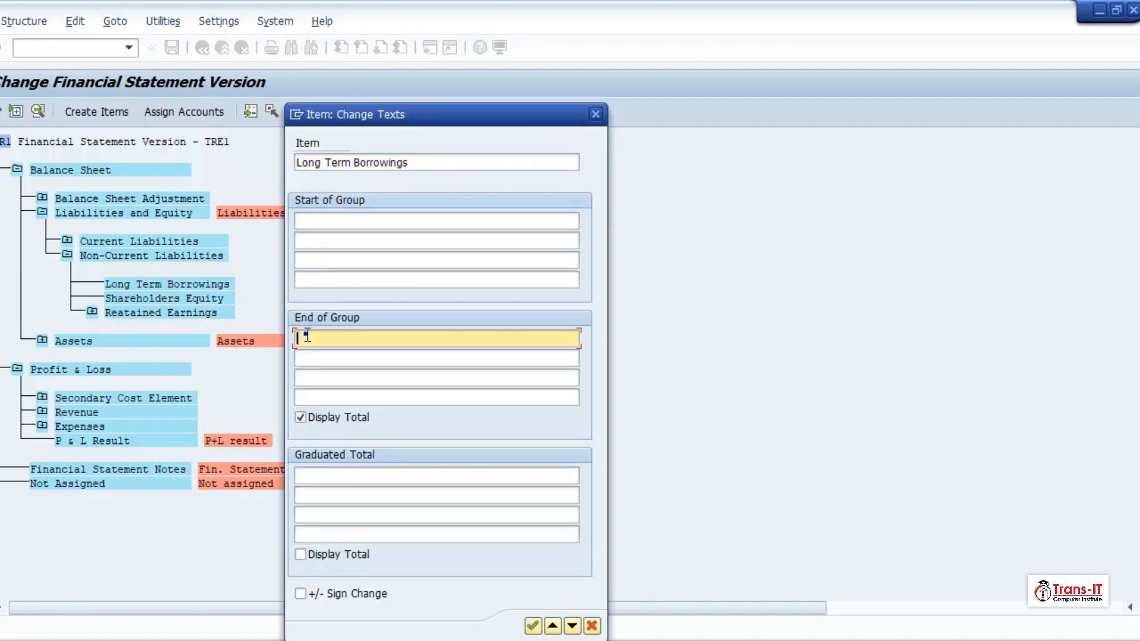
pyautogui.hotkey('ctrl', 'v')
pyautogui.click(533, 626)
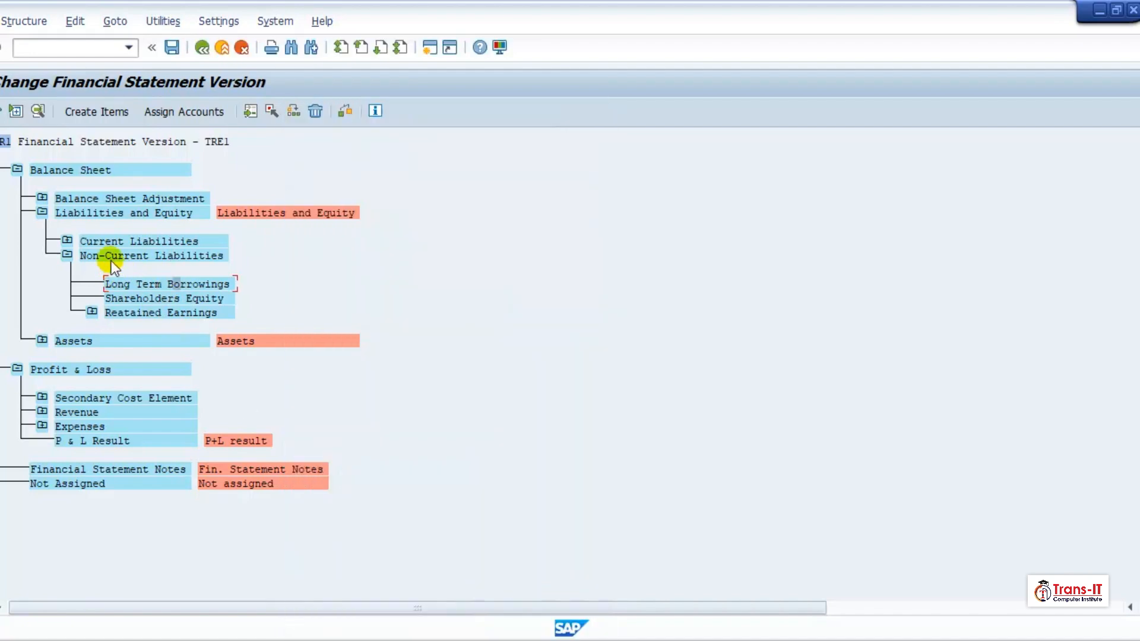
# Give Non-Current Liabilities the start-of-group text "Non-Current Liabilities" and end-of-group text "Total Non-Current Liabilites", then collapse the item
pyautogui.doubleClick(98, 255)
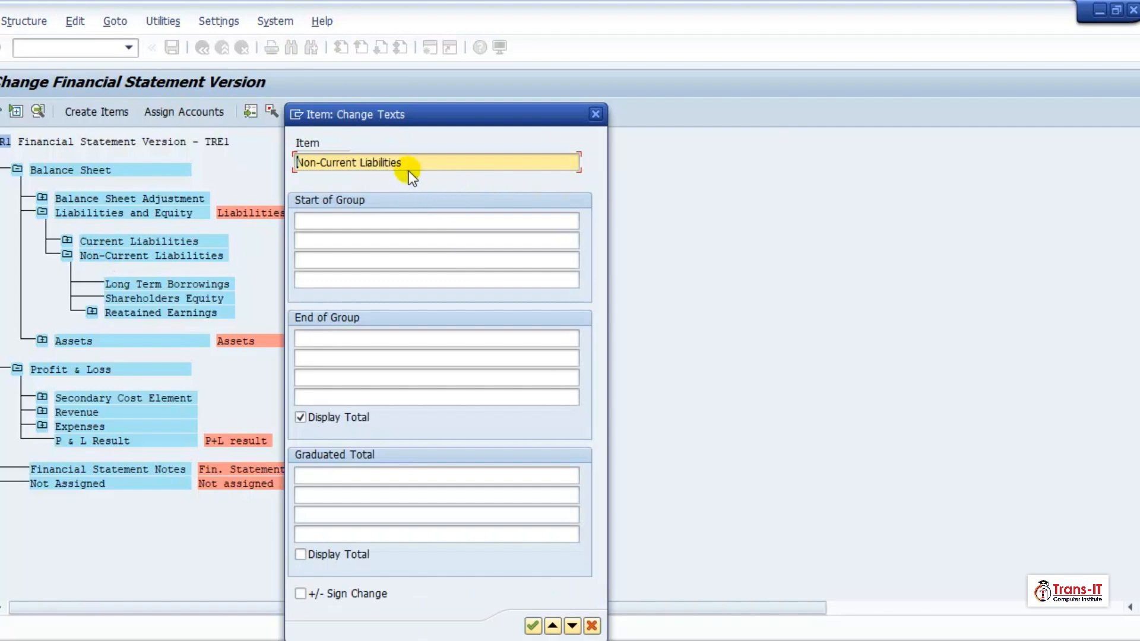
pyautogui.moveTo(297, 162); pyautogui.dragTo(409, 162)
pyautogui.hotkey('ctrl', 'c')
pyautogui.click(301, 221)
pyautogui.hotkey('ctrl', 'v')
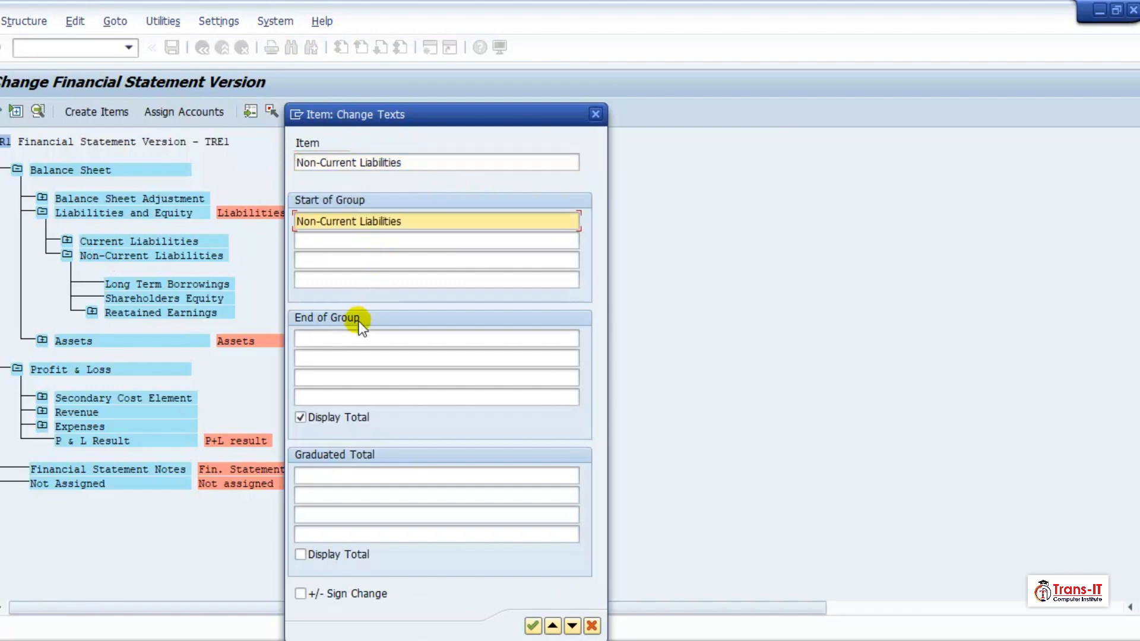
pyautogui.click(344, 339)
pyautogui.write('Tota')
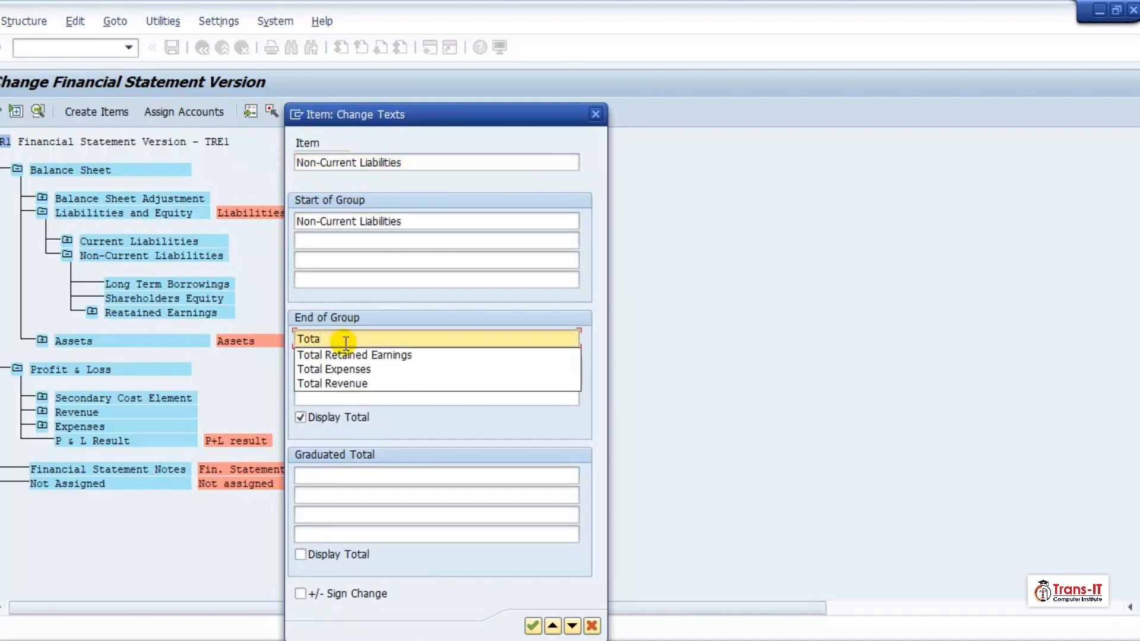
pyautogui.write('l Non')
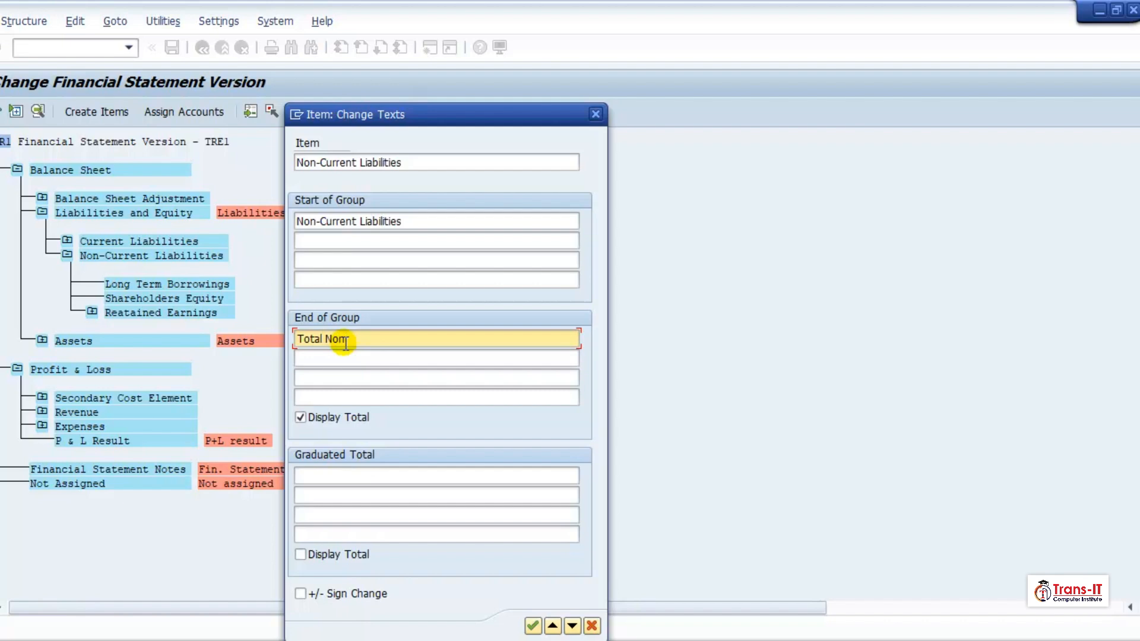
pyautogui.write('-Current Liabilites')
pyautogui.click(532, 625)
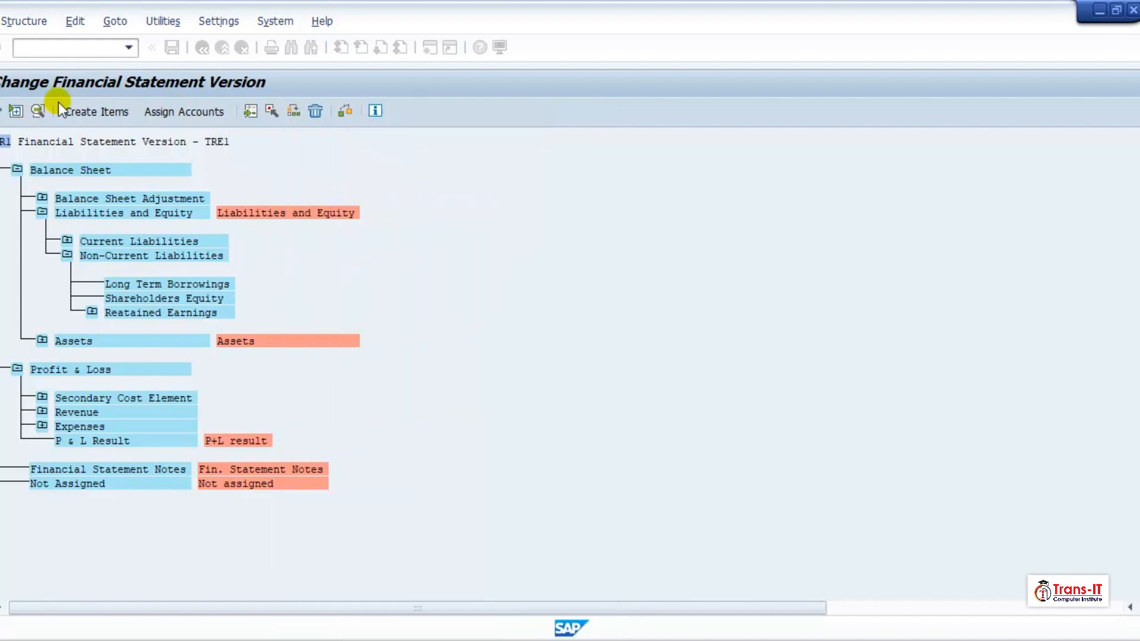
pyautogui.click(67, 255)
# Give Current Liabilities the start-of-group text "Current Liabilities" and end-of-group text "Total Current Liabilites", and expand the item
pyautogui.click(90, 240)
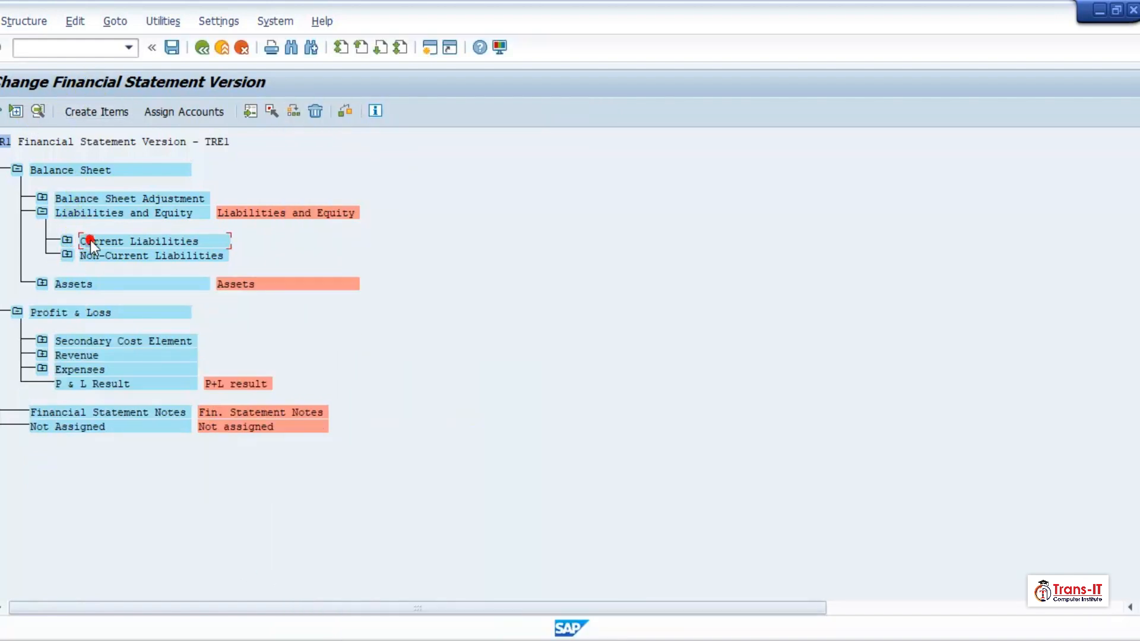
pyautogui.doubleClick(90, 240)
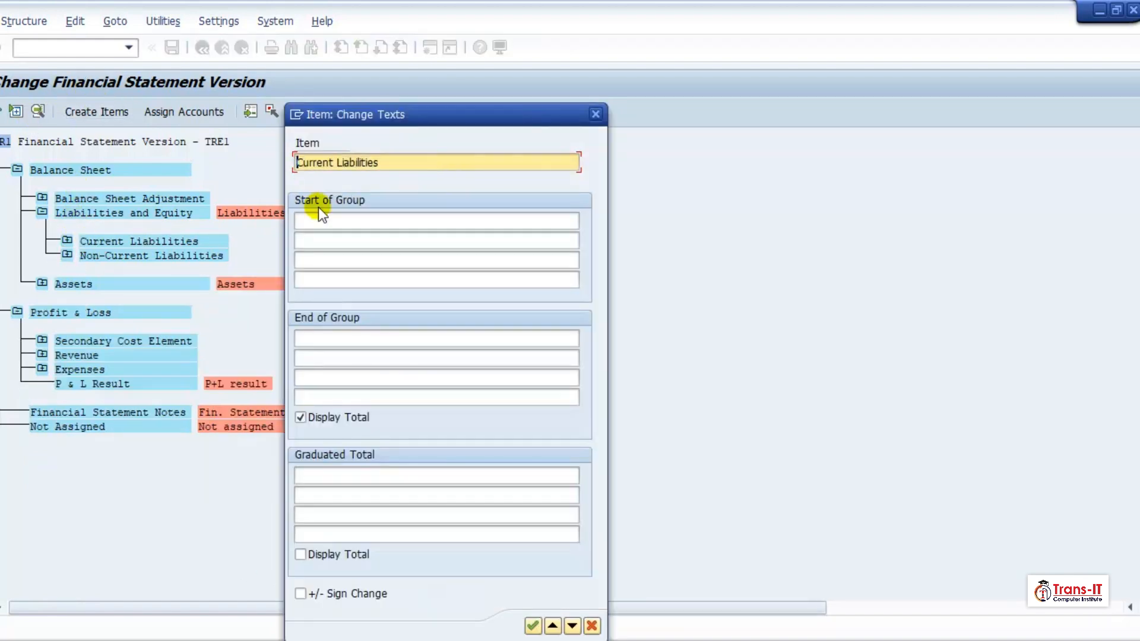
pyautogui.click(320, 221)
pyautogui.hotkey('ctrl', 'v')
pyautogui.click(318, 338)
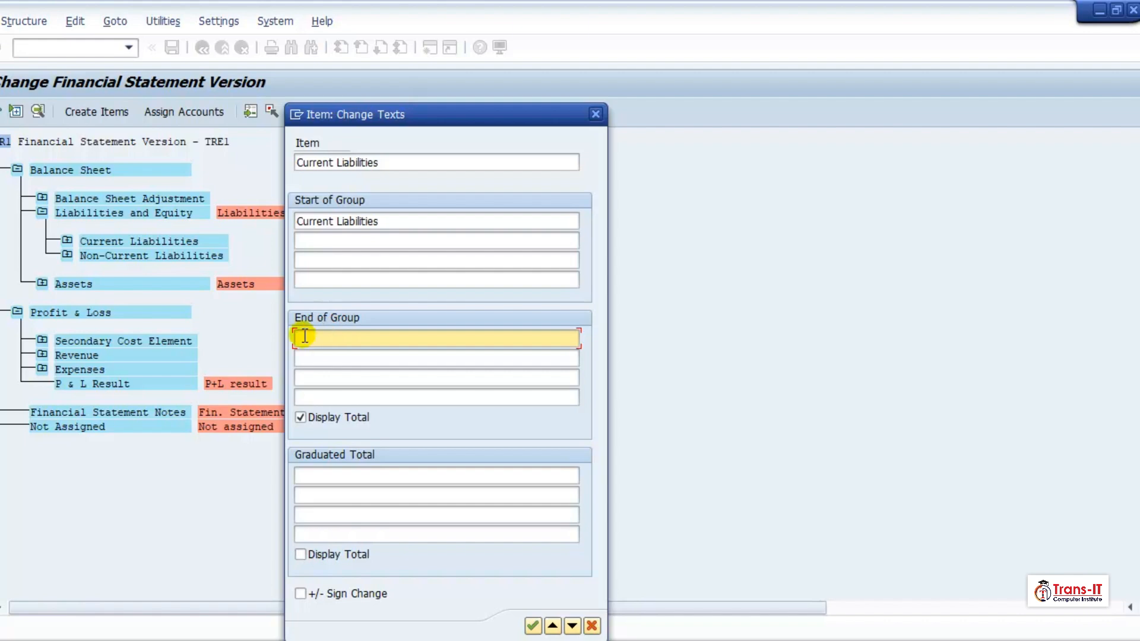
pyautogui.write('Total Current Liabilites')
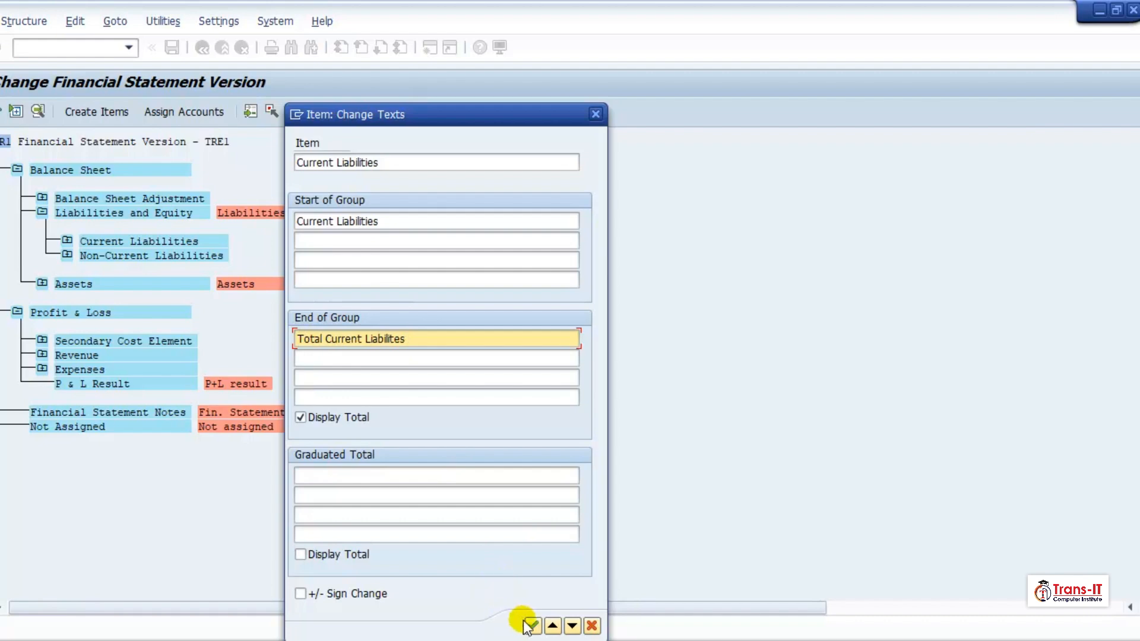
pyautogui.click(533, 625)
pyautogui.click(67, 241)
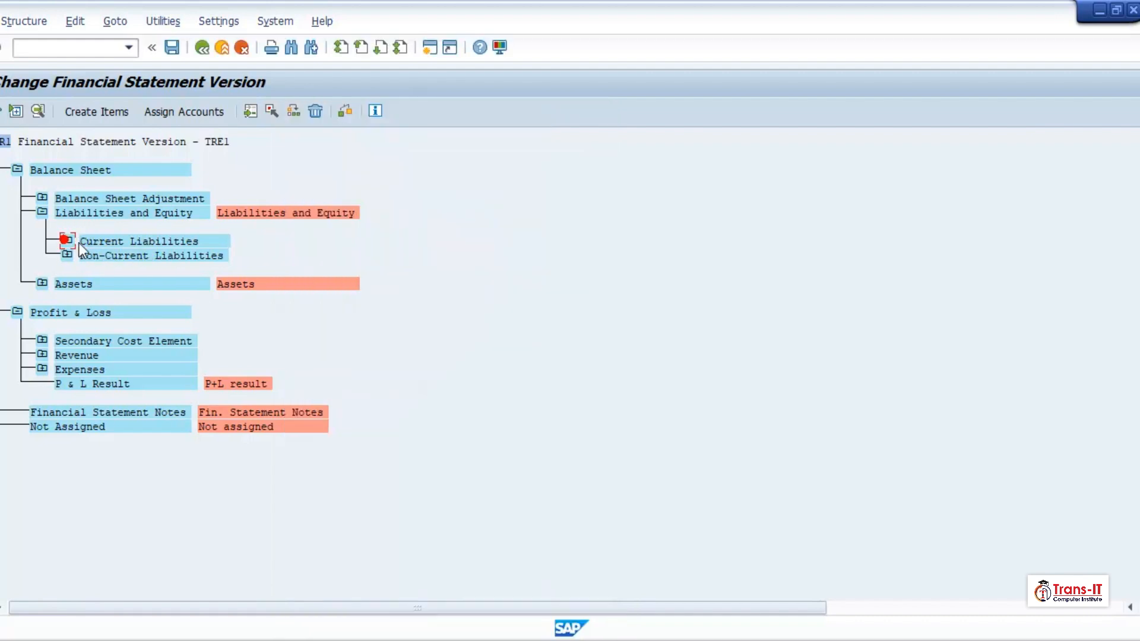
# Set the end-of-group text of the Pre Payment to Vendor /Customer item to "Pre Payment to Vendor /Customer" and confirm
pyautogui.doubleClick(116, 272)
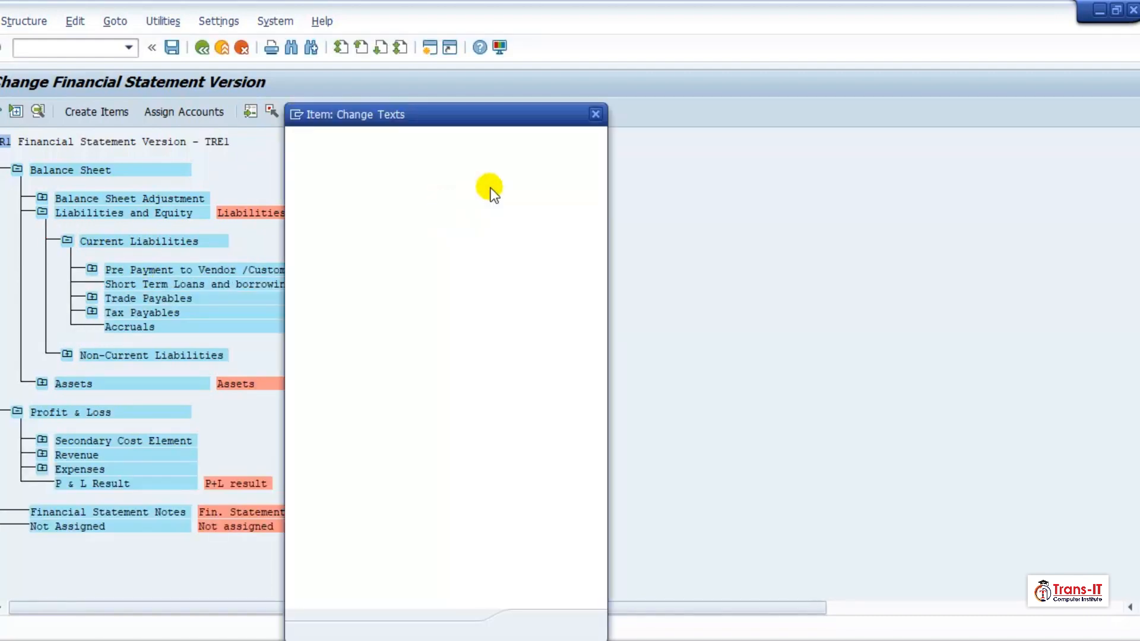
pyautogui.moveTo(470, 164); pyautogui.dragTo(297, 164)
pyautogui.hotkey('ctrl', 'c')
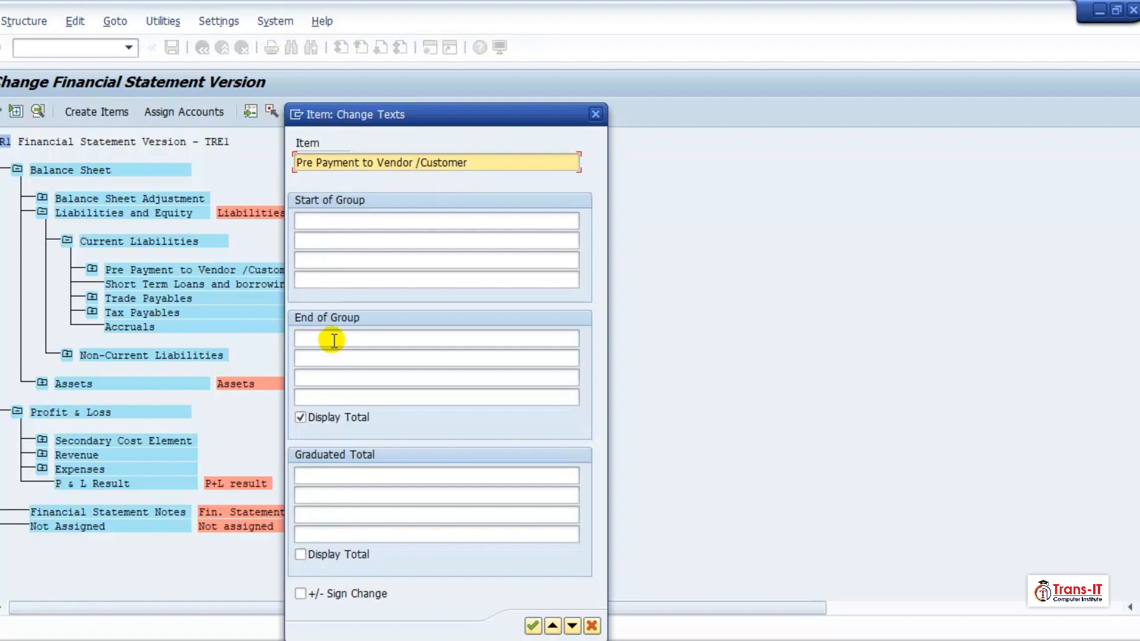
pyautogui.click(331, 338)
pyautogui.hotkey('ctrl', 'v')
pyautogui.click(532, 626)
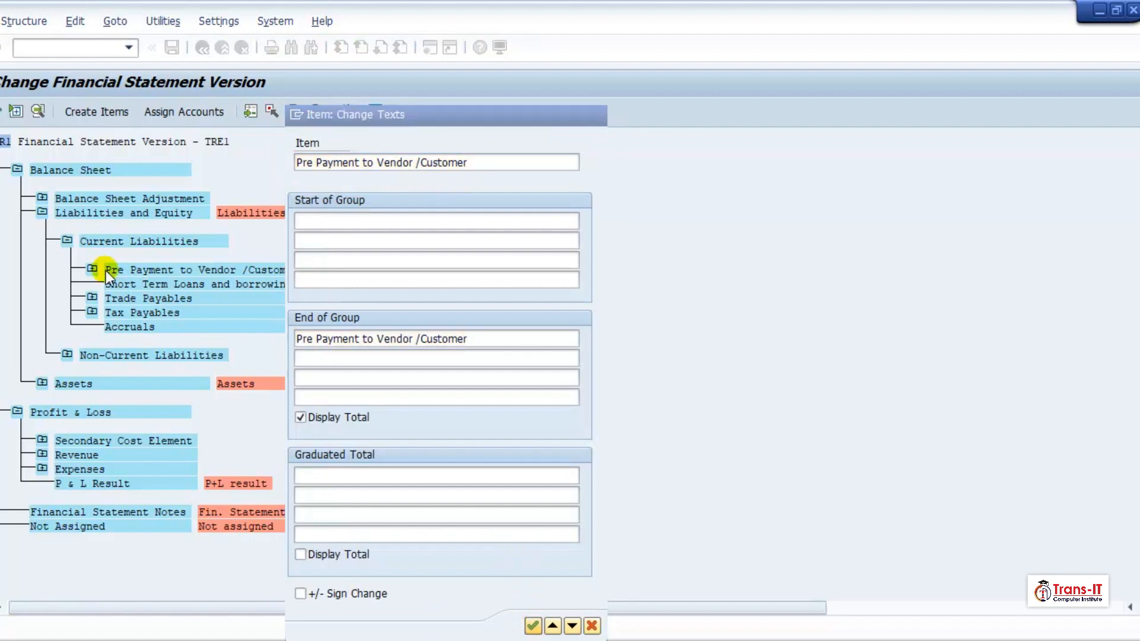
# Set the end-of-group text of the Short Term Loans and borrowings item to "Short Term Loans and borrowings" and confirm
pyautogui.doubleClick(133, 283)
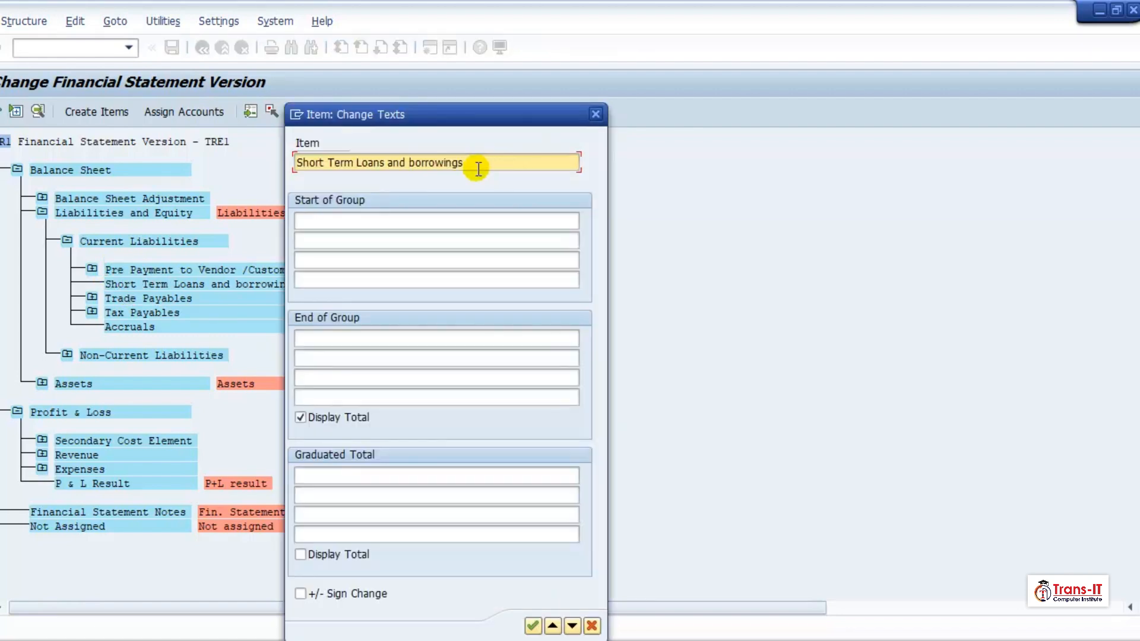
pyautogui.moveTo(473, 168); pyautogui.dragTo(289, 162)
pyautogui.click(486, 168)
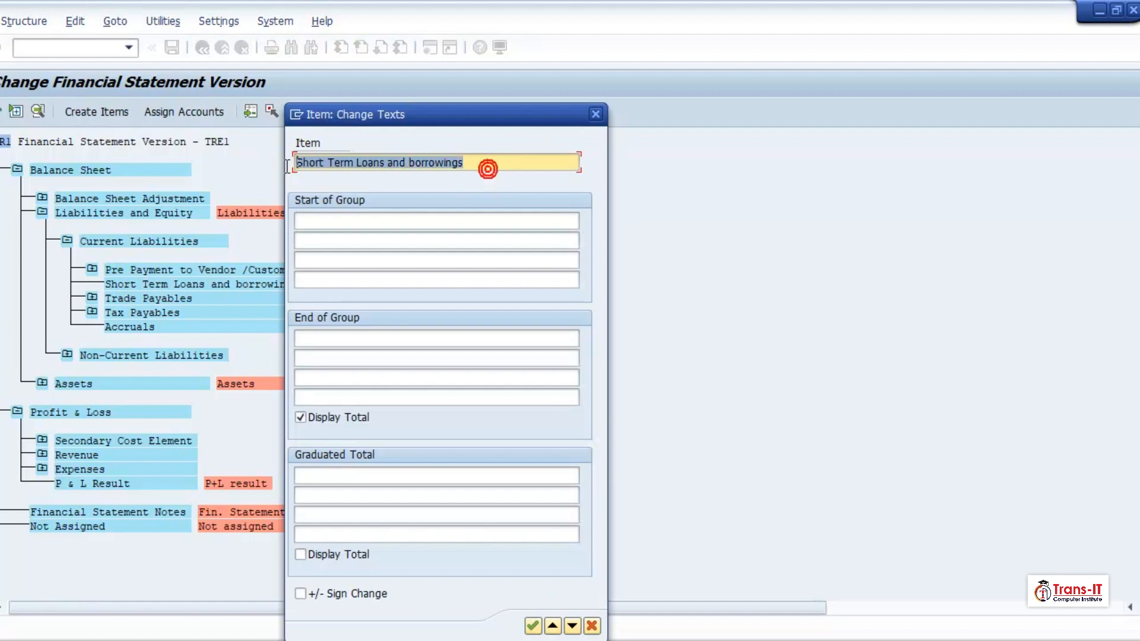
pyautogui.click(322, 342)
pyautogui.hotkey('ctrl', 'v')
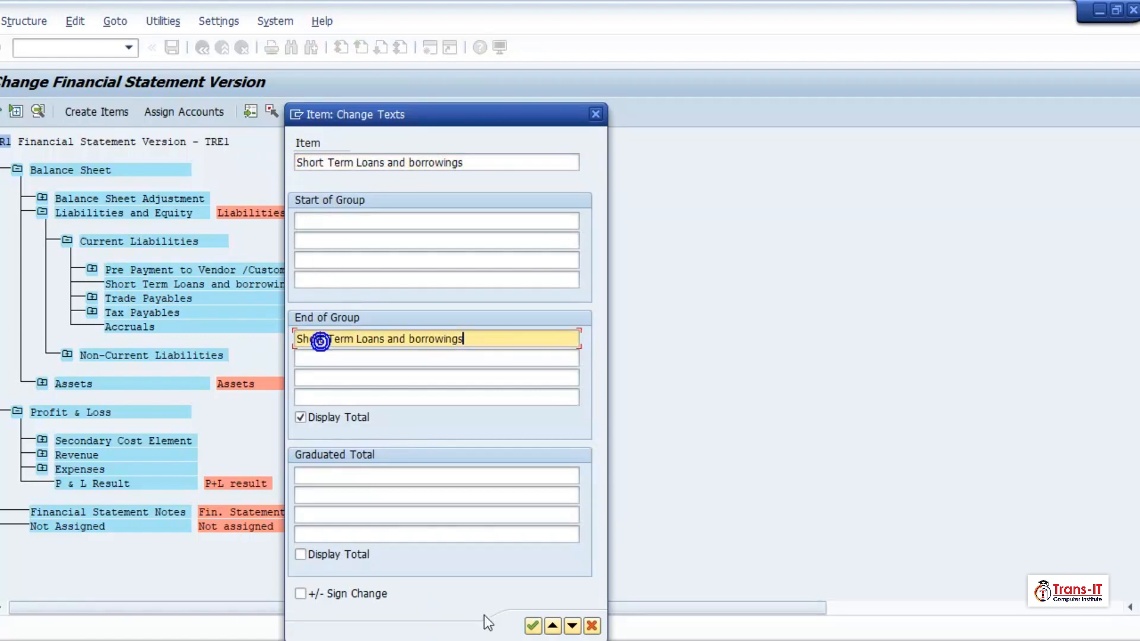
pyautogui.click(533, 626)
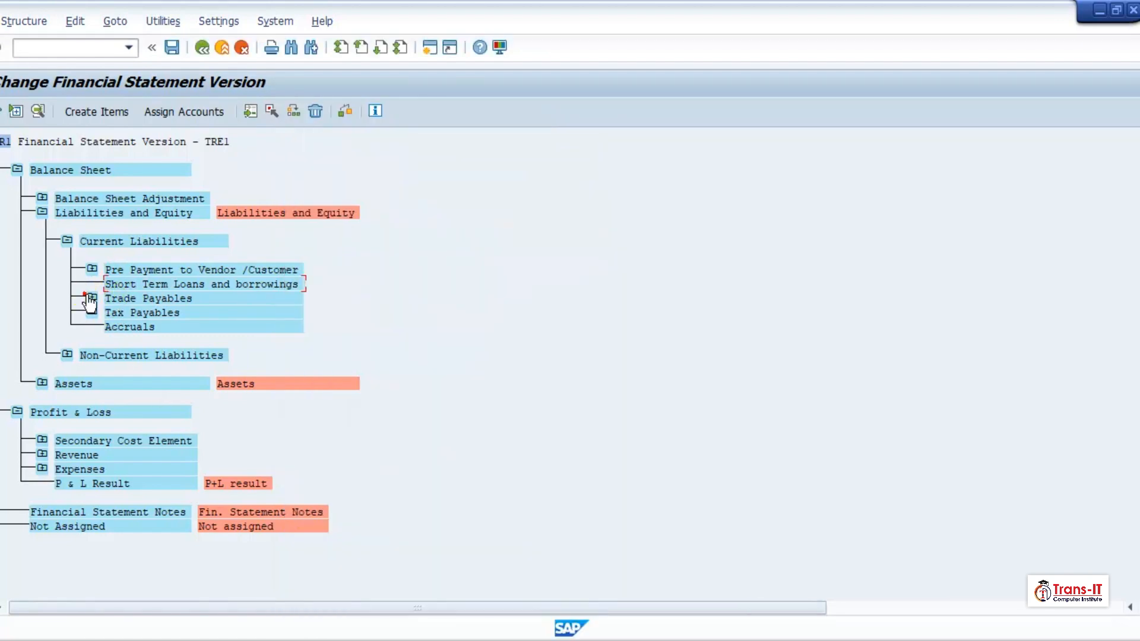
# Expand Trade Payables and check the group texts of the Trade Payables and Tax Payables items
pyautogui.click(91, 299)
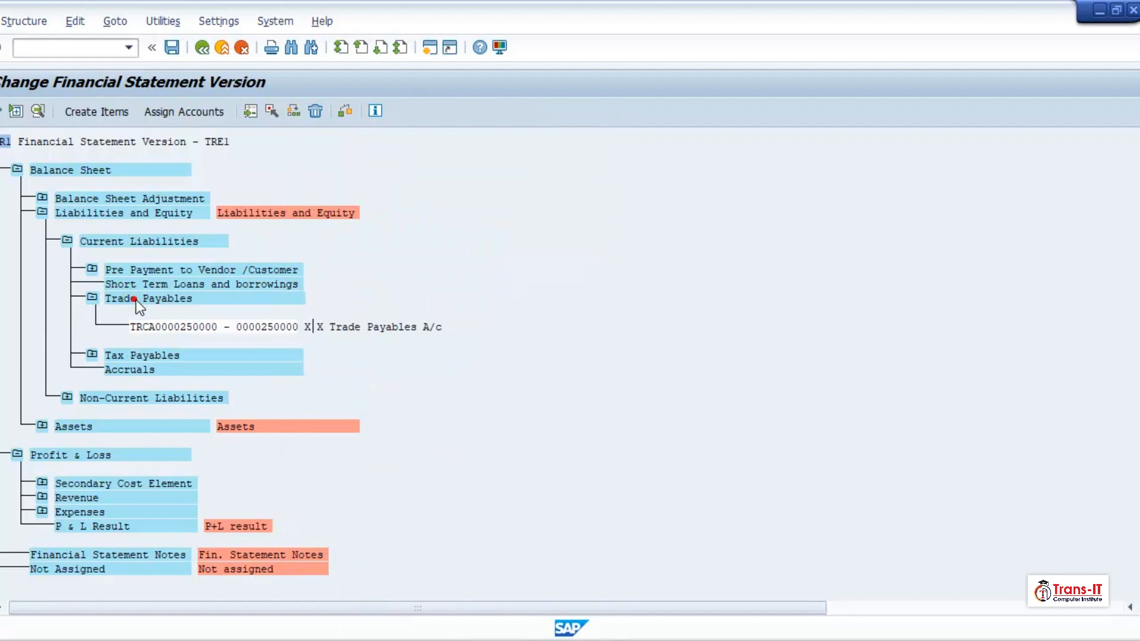
pyautogui.doubleClick(137, 300)
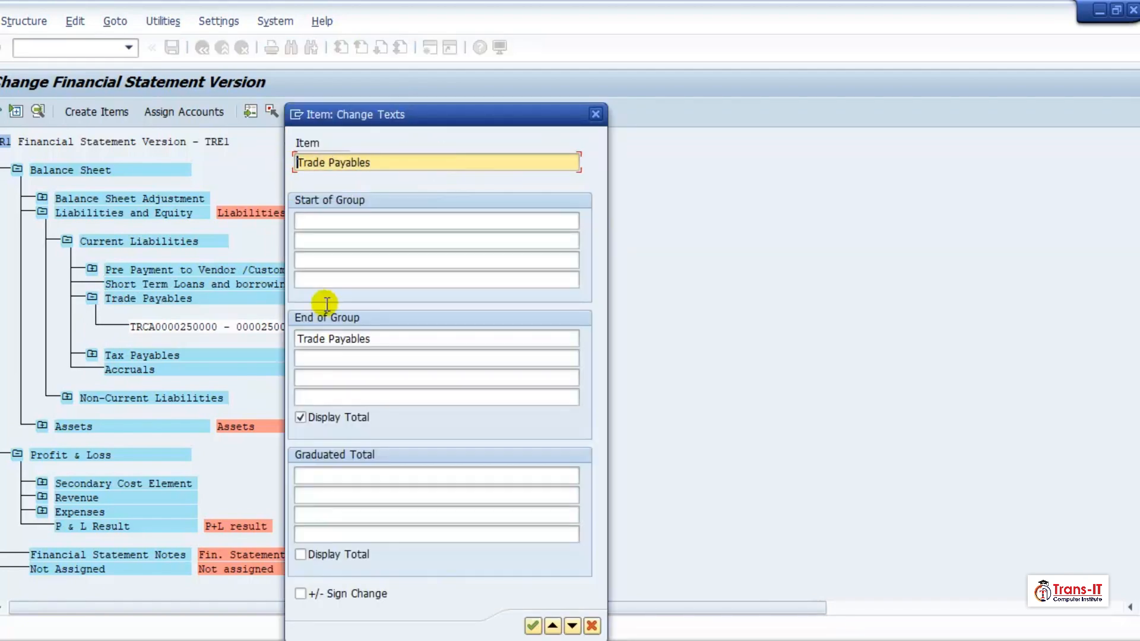
pyautogui.click(534, 626)
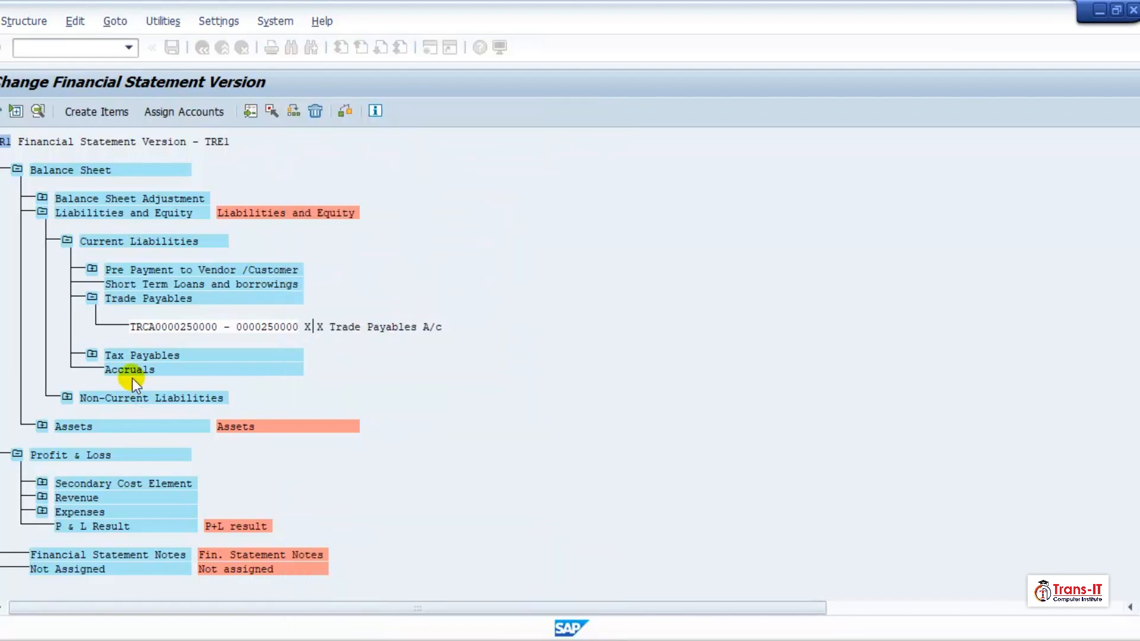
pyautogui.doubleClick(130, 356)
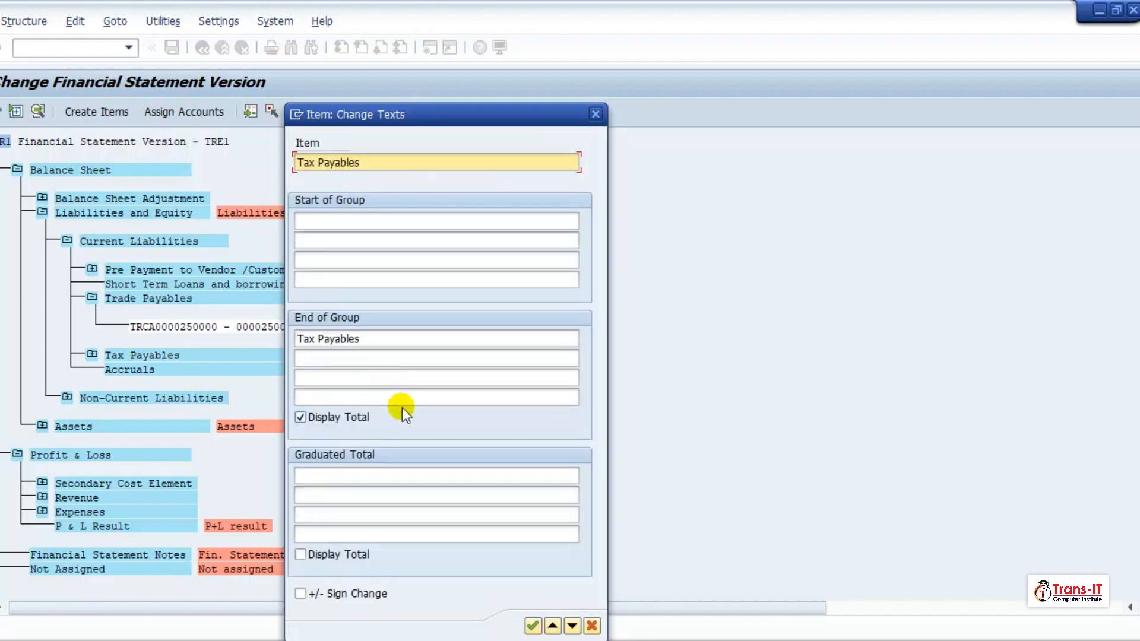
pyautogui.click(592, 113)
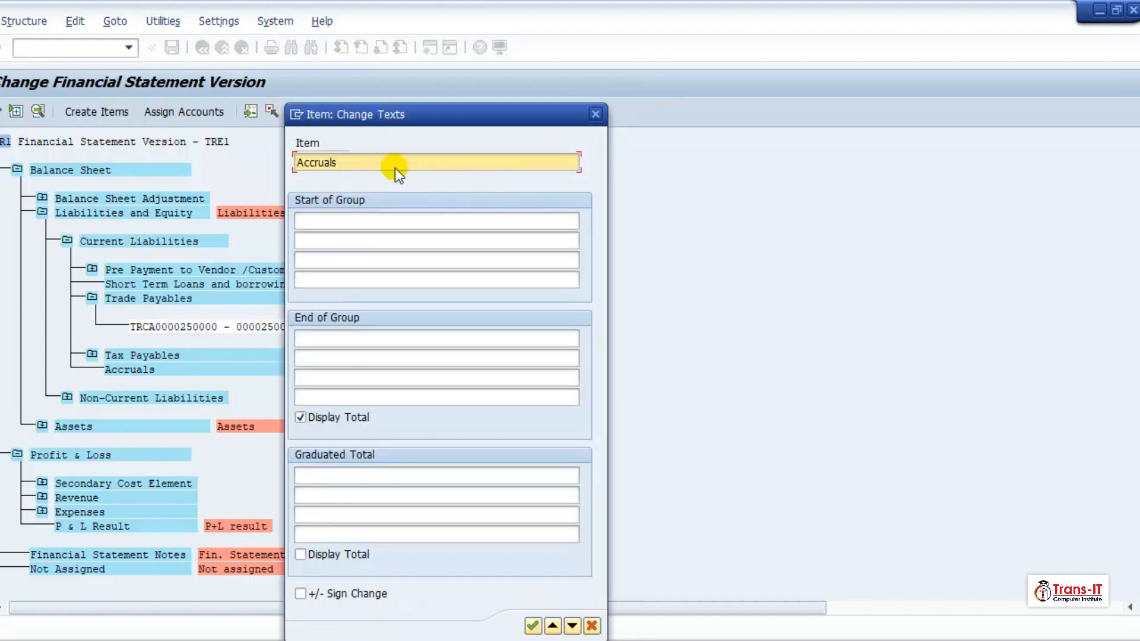
# Set the end-of-group text of the Accruals item to "Accruals", confirm, and collapse Trade Payables
pyautogui.moveTo(372, 160); pyautogui.dragTo(296, 163)
pyautogui.click(306, 334)
pyautogui.hotkey('ctrl', 'v')
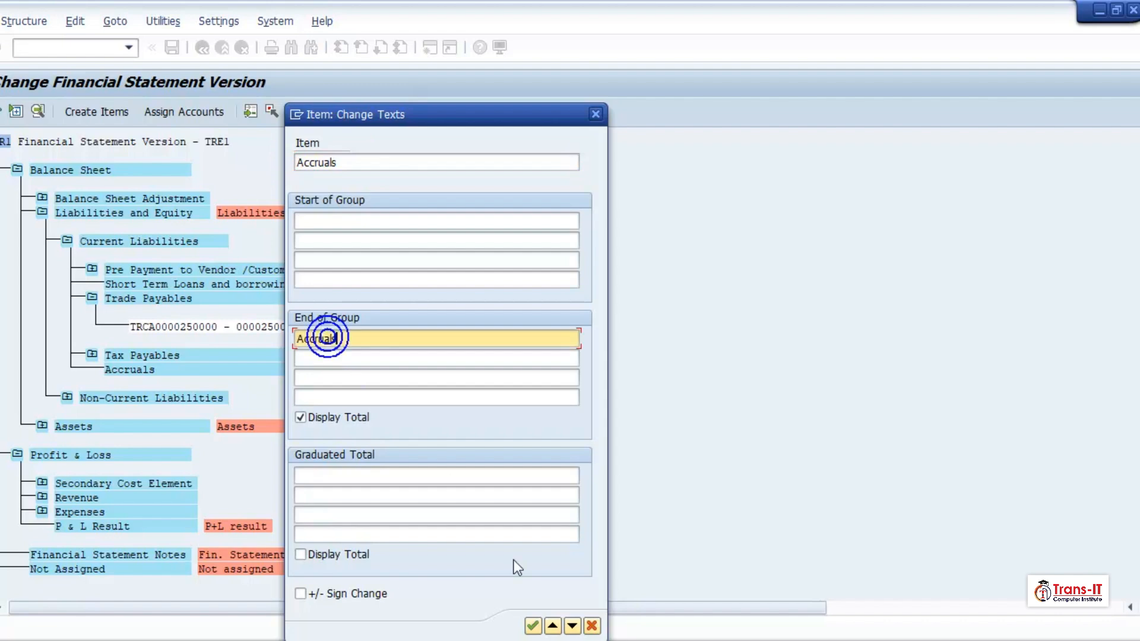
pyautogui.click(533, 625)
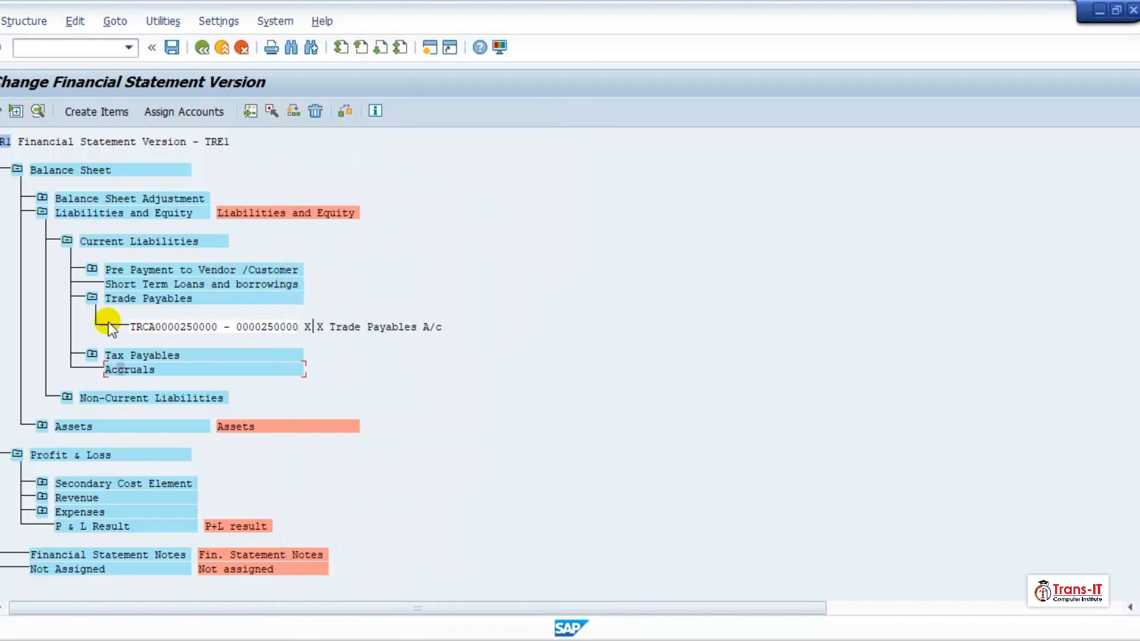
pyautogui.click(92, 299)
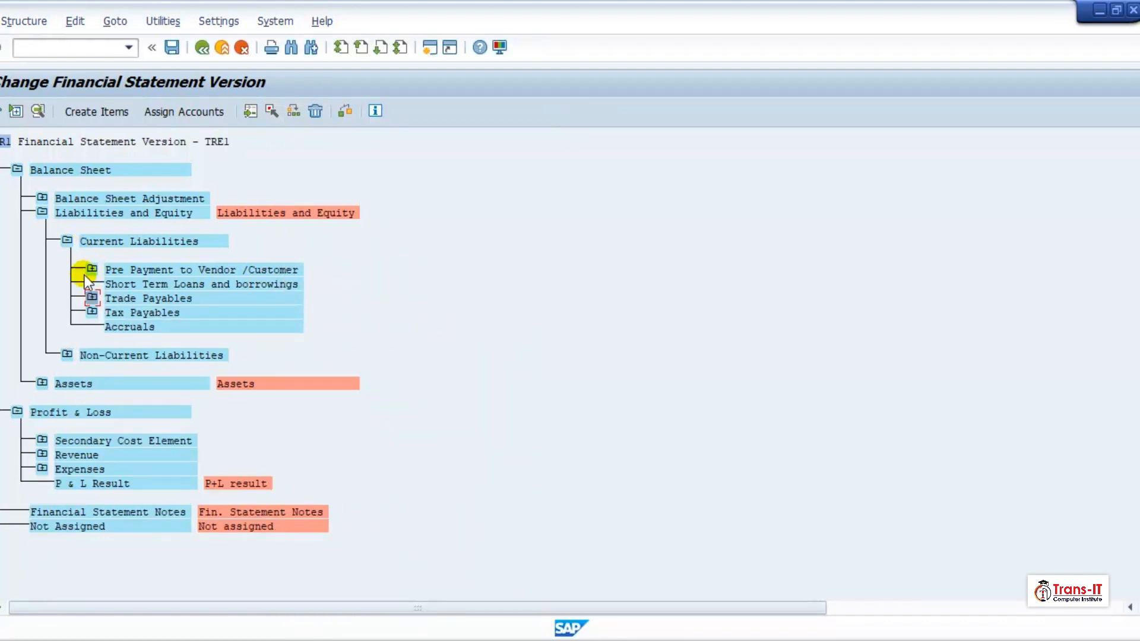
# Recheck the group texts of the Accruals item, then collapse Current Liabilities
pyautogui.doubleClick(124, 327)
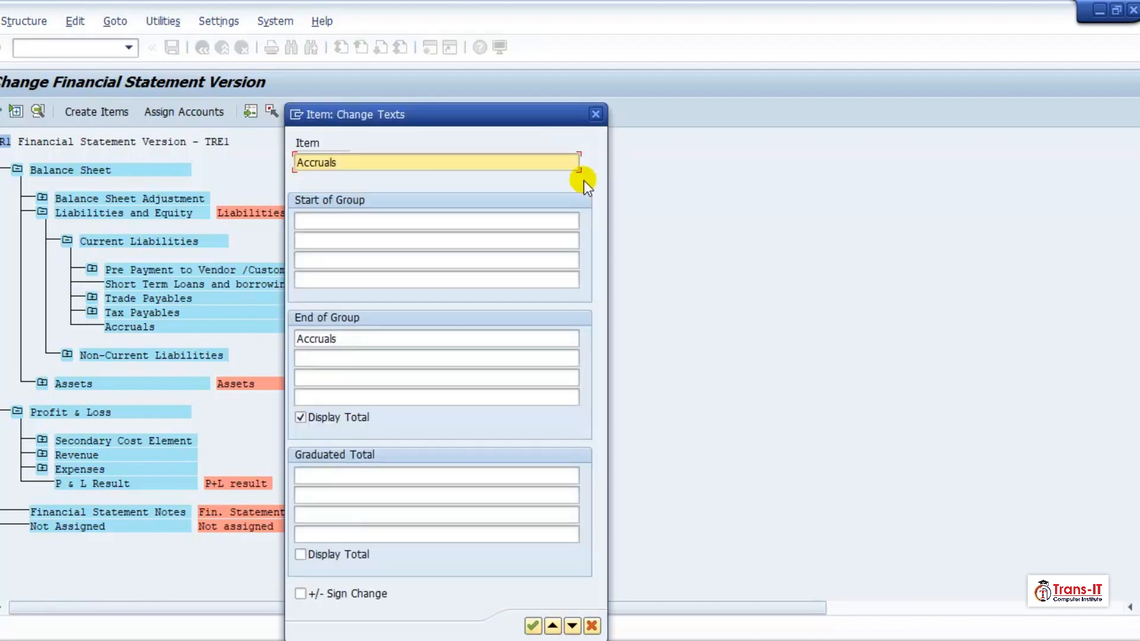
pyautogui.click(596, 113)
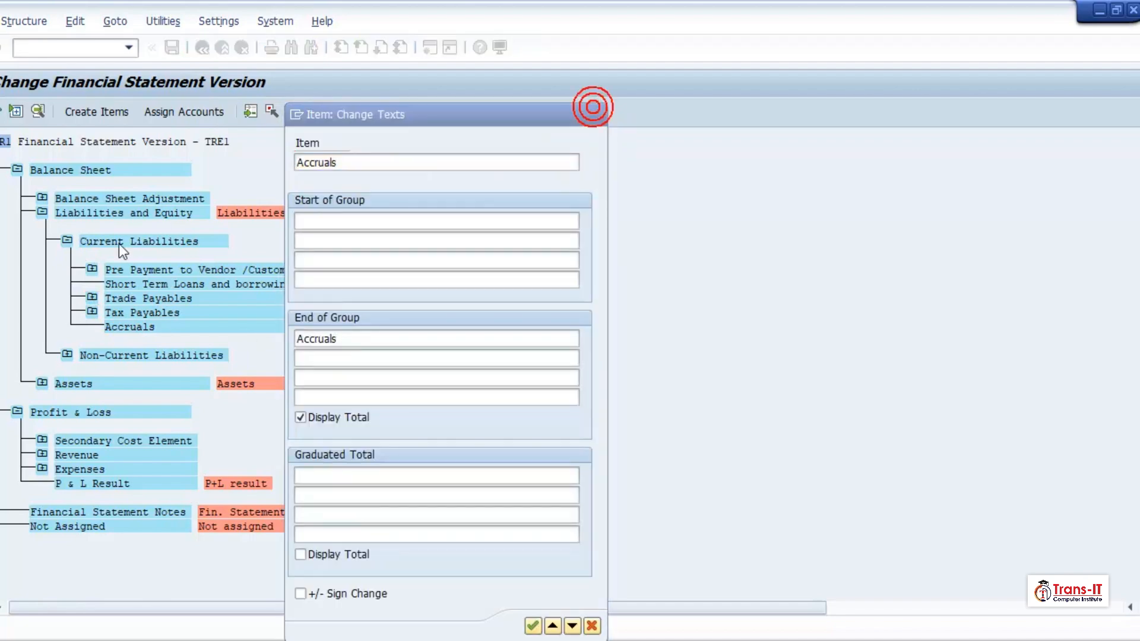
pyautogui.click(67, 240)
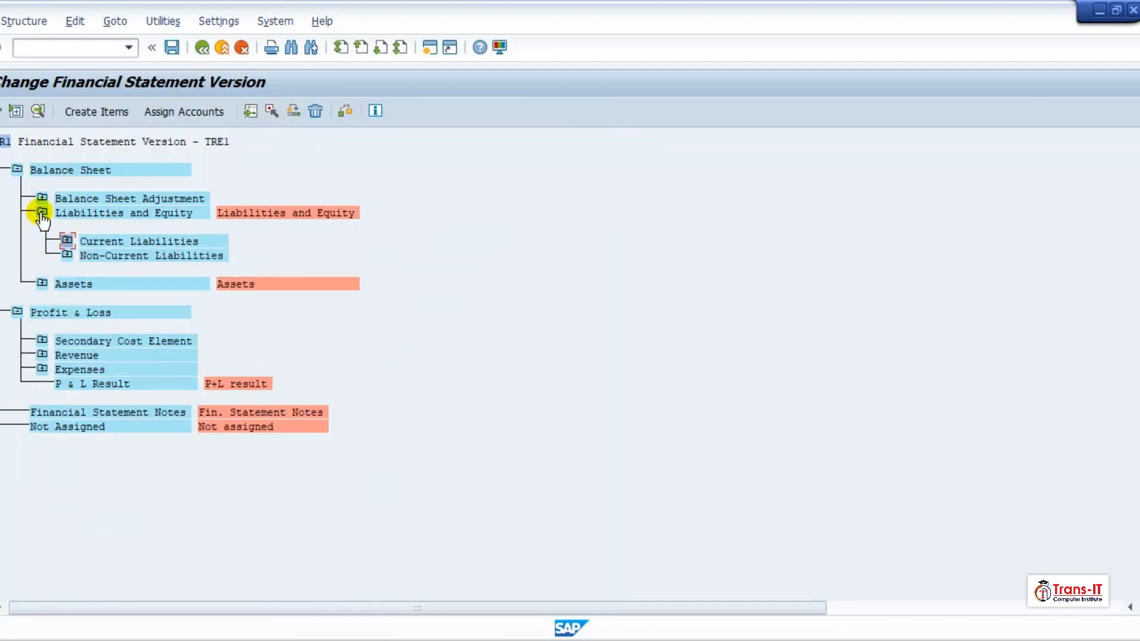
# Give Liabilities and Equity the start-of-group text "Liabilities and Equity" and end-of-group text "Total Liabilities", then collapse the item
pyautogui.doubleClick(70, 212)
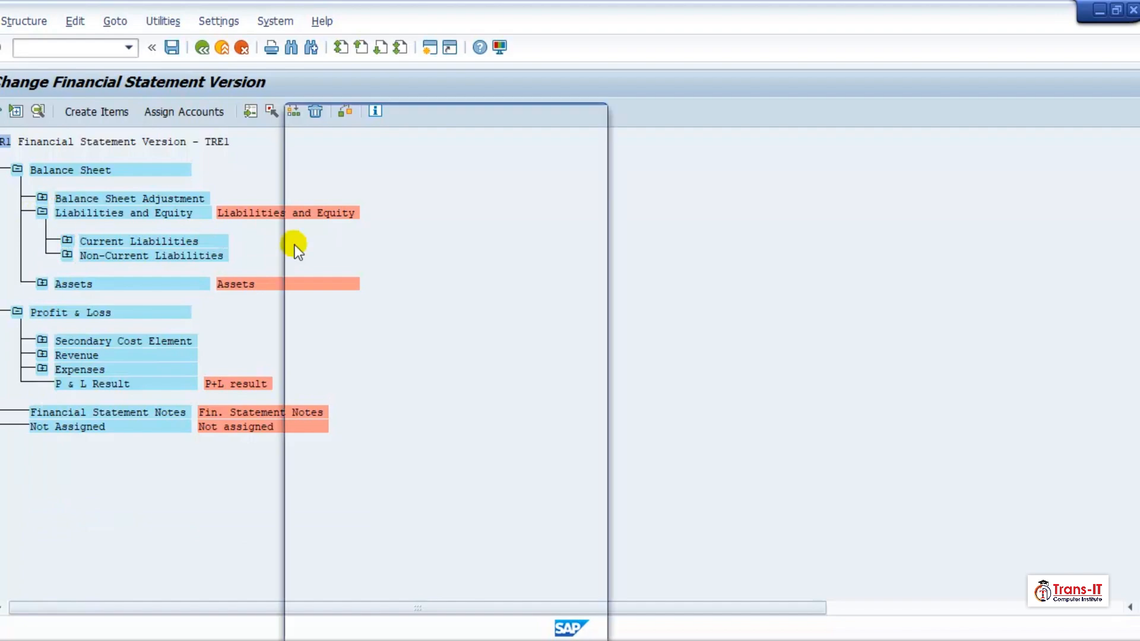
pyautogui.moveTo(416, 163); pyautogui.dragTo(296, 162)
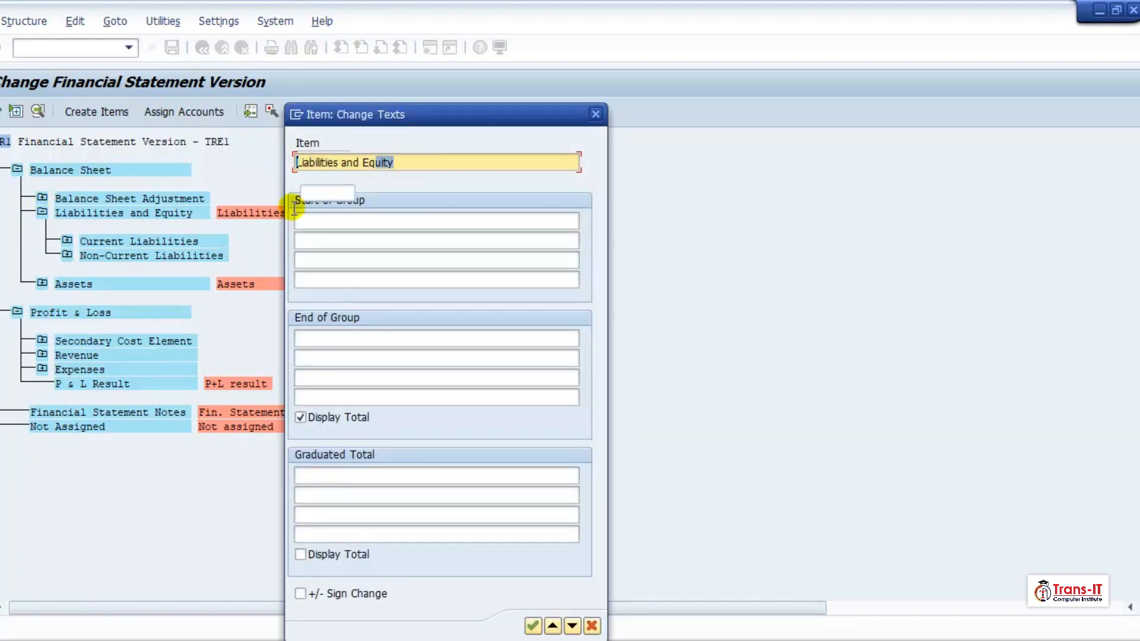
pyautogui.hotkey('ctrl', 'c')
pyautogui.click(316, 219)
pyautogui.hotkey('ctrl', 'v')
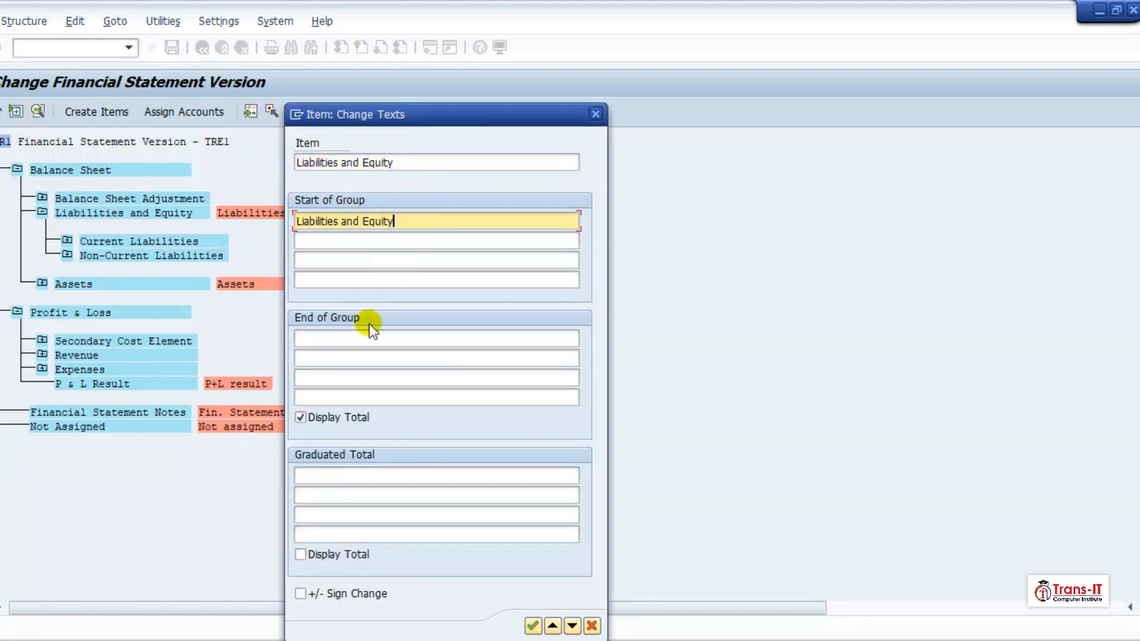
pyautogui.click(380, 337)
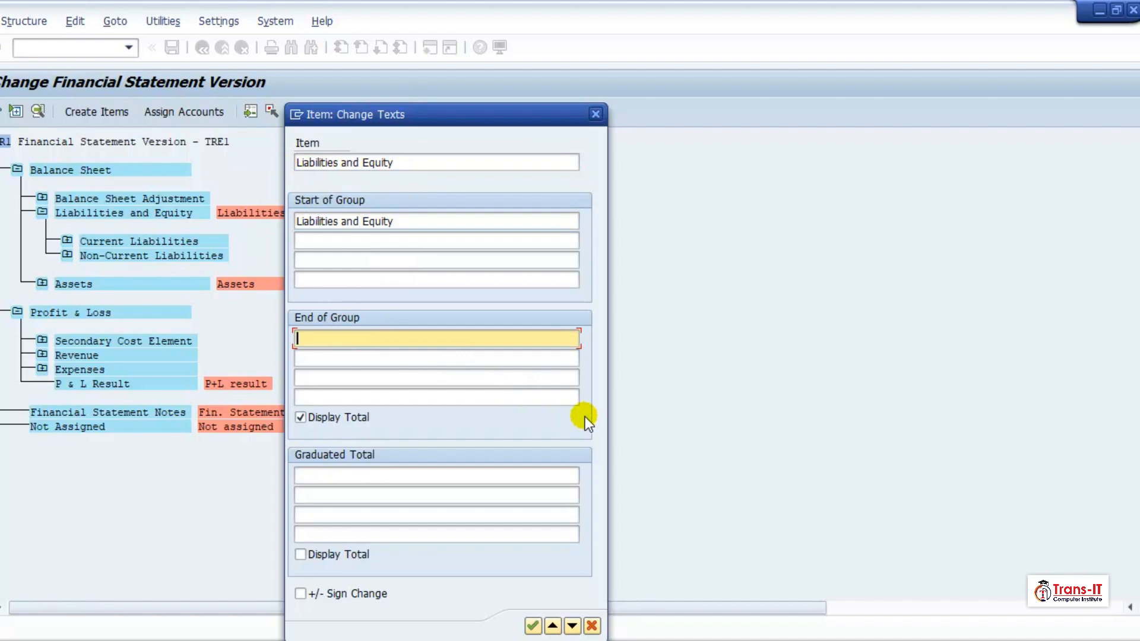
pyautogui.write('Total')
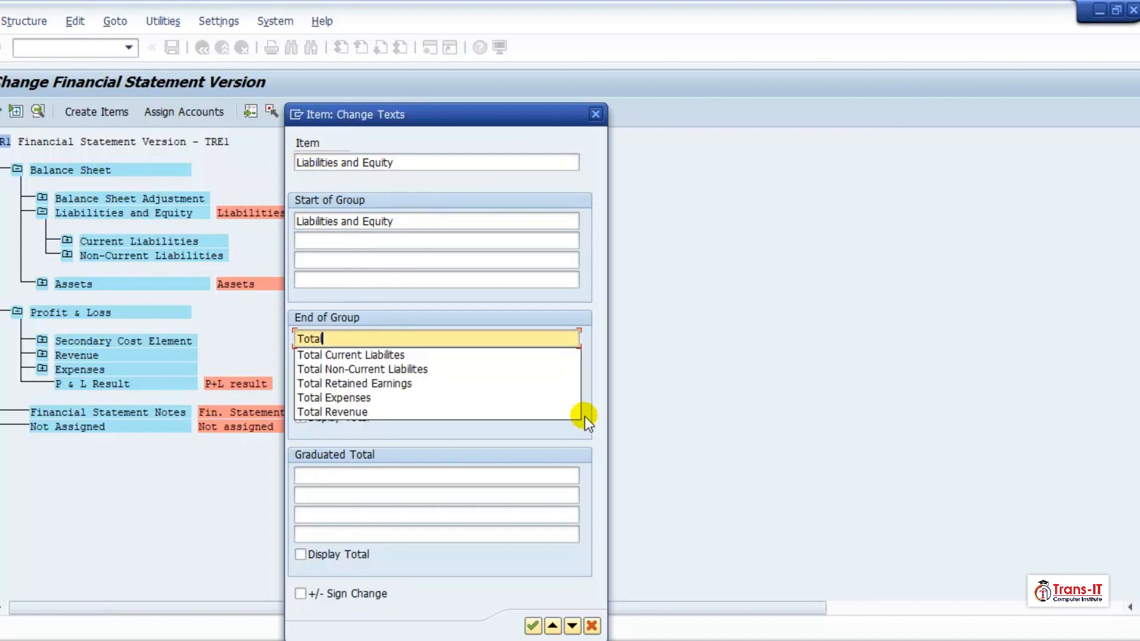
pyautogui.write(' Liabilities')
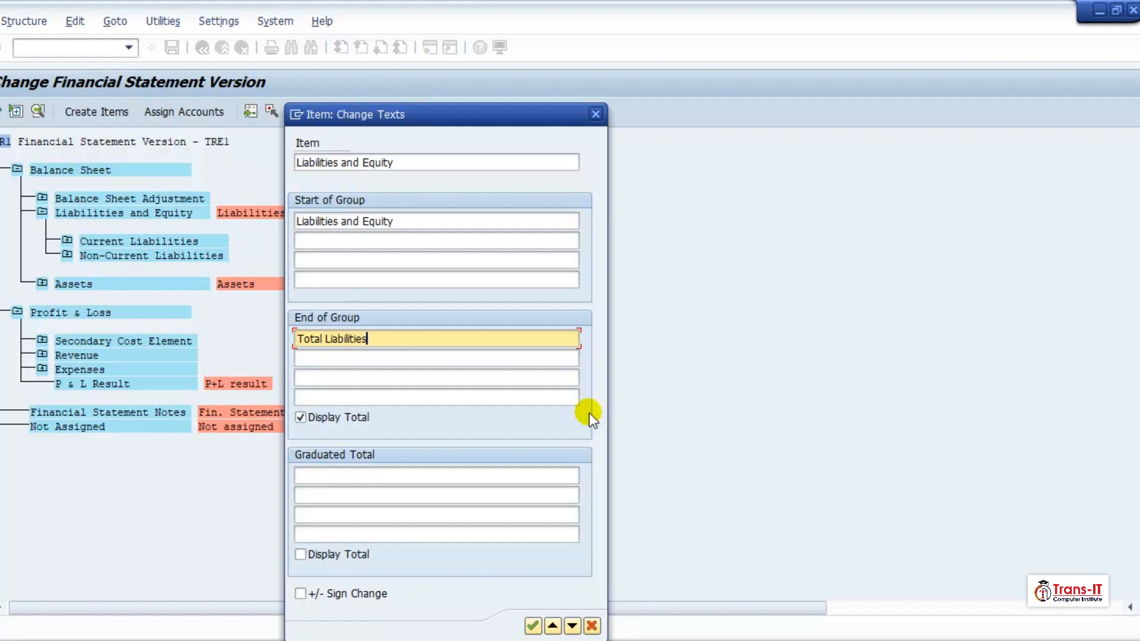
pyautogui.click(532, 627)
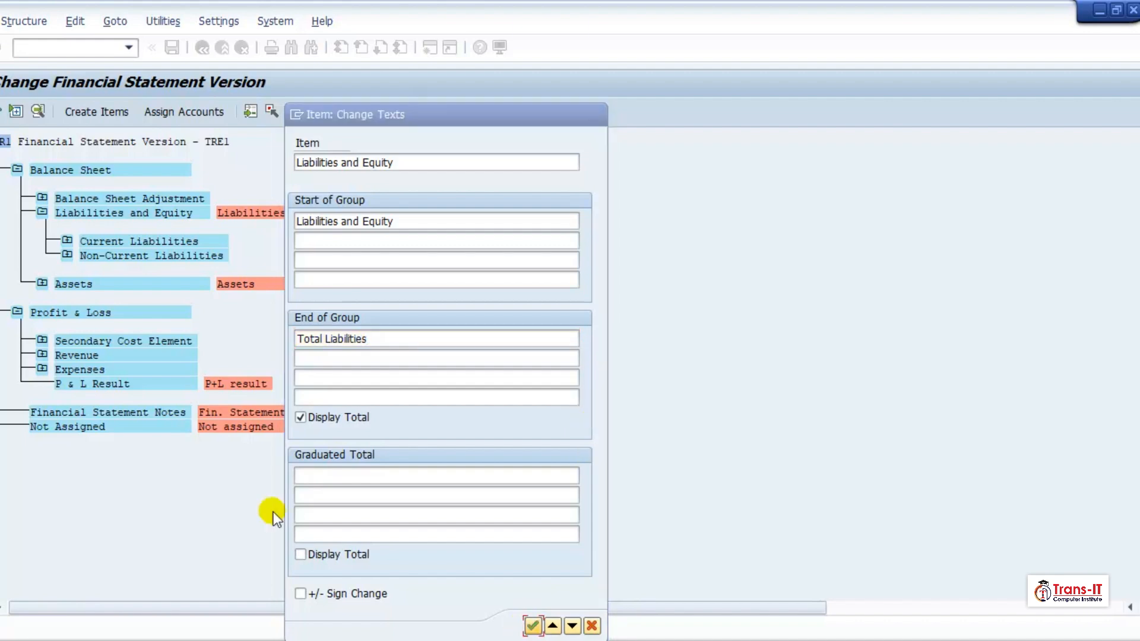
pyautogui.click(42, 212)
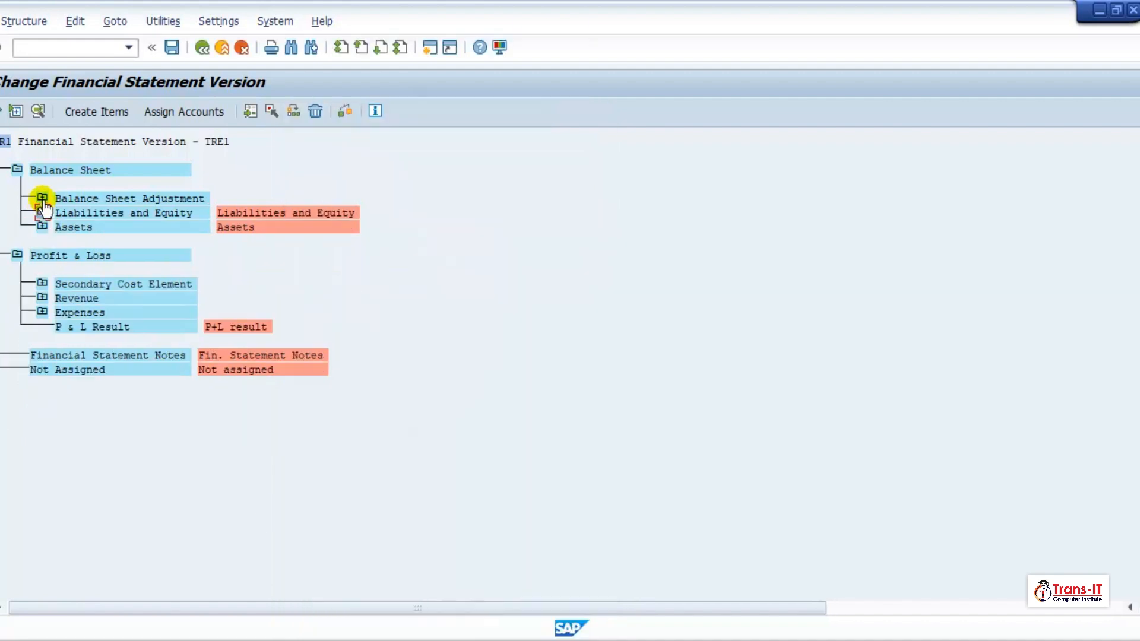
# Expand Balance Sheet Adjustment, check its group texts, and collapse the item again
pyautogui.click(42, 197)
pyautogui.click(90, 199)
pyautogui.doubleClick(90, 198)
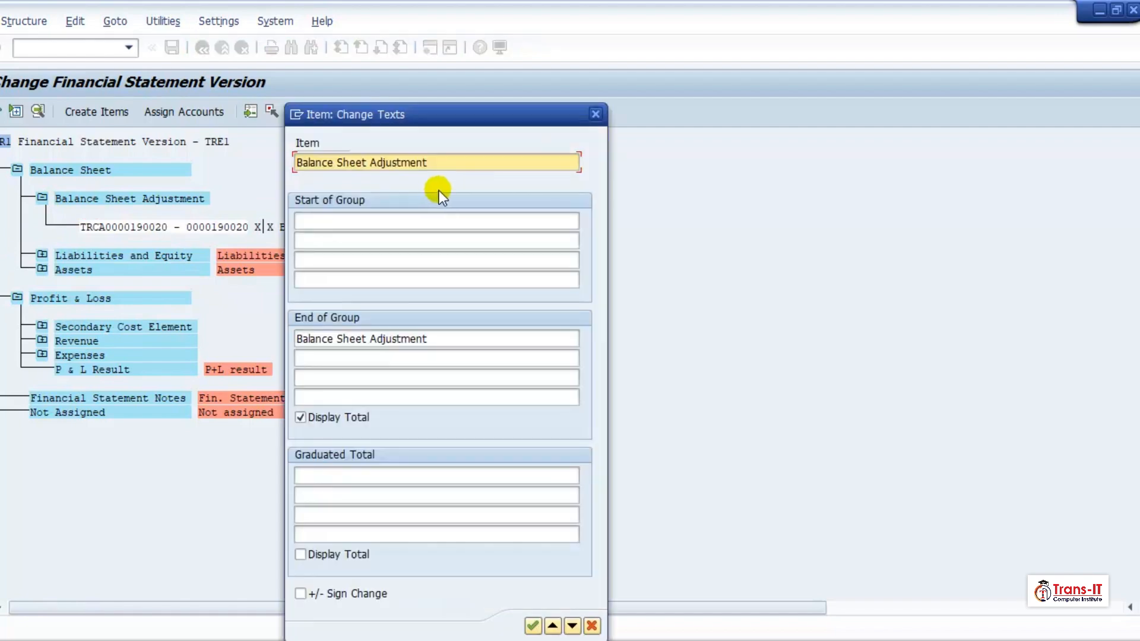
pyautogui.moveTo(434, 167); pyautogui.dragTo(297, 160)
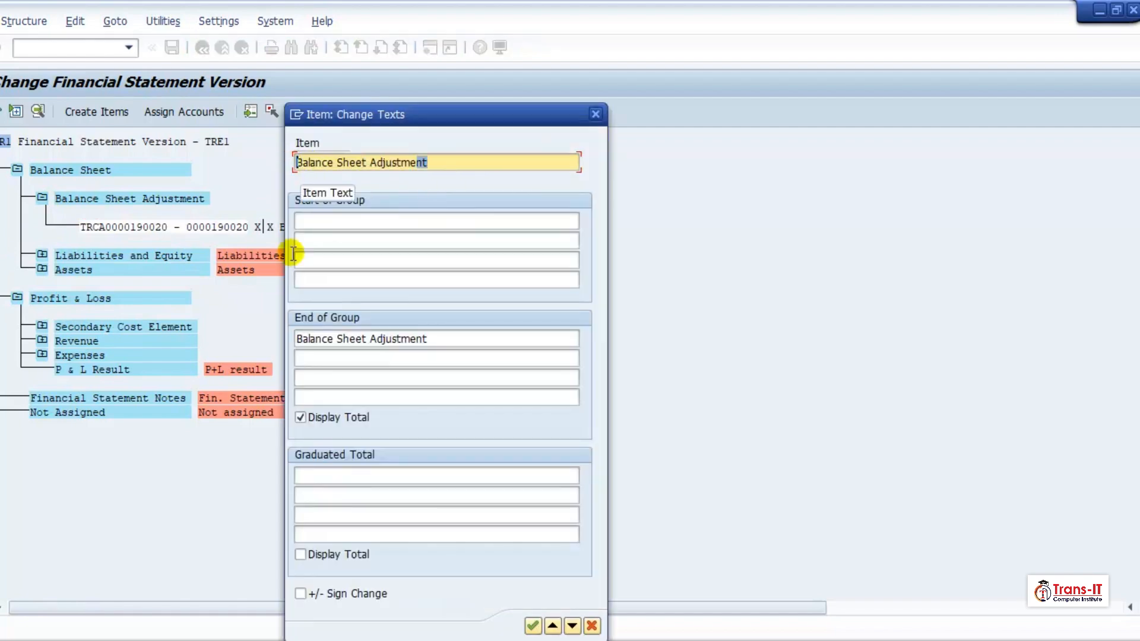
pyautogui.click(534, 626)
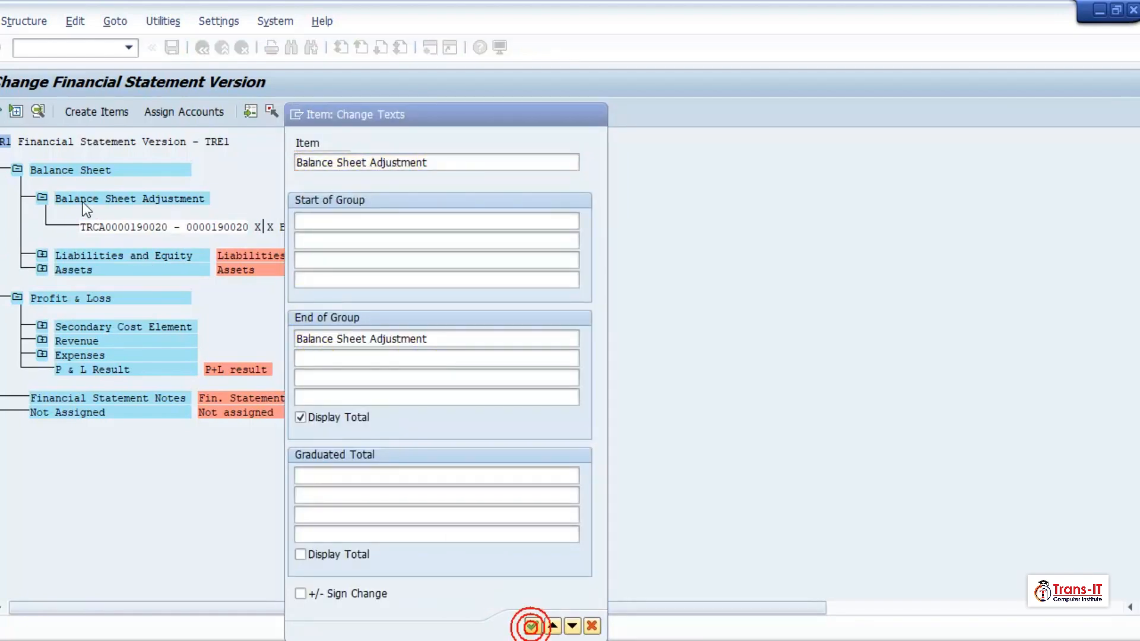
pyautogui.click(42, 198)
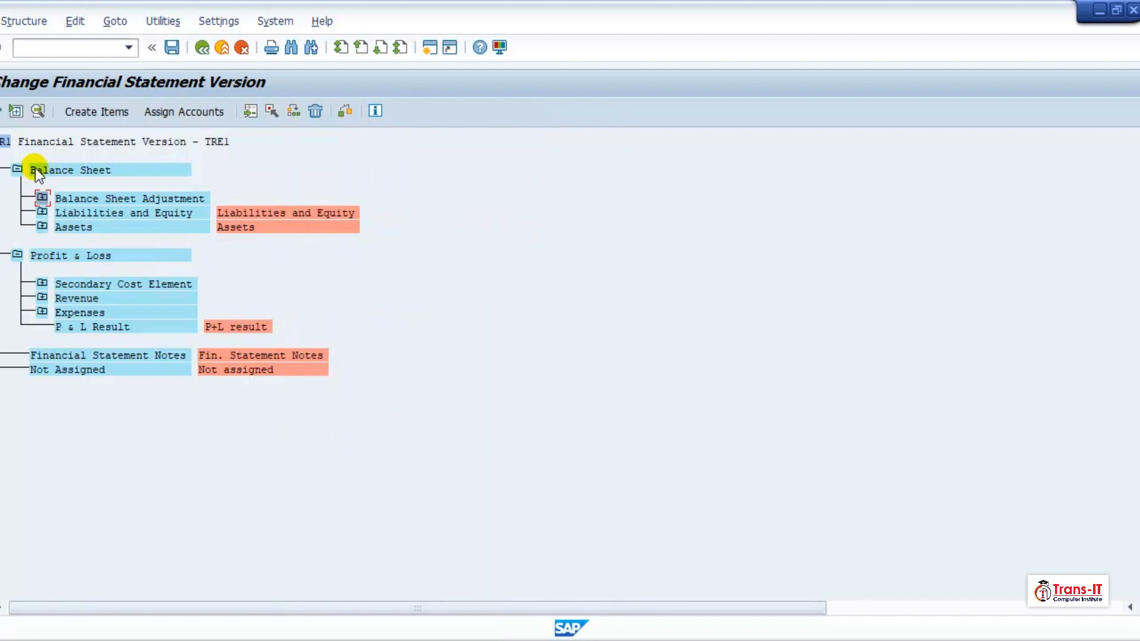
# Set both the start- and end-of-group texts of the Balance Sheet item to "Balance Sheet", and check the Profit & Loss item's texts
pyautogui.doubleClick(35, 168)
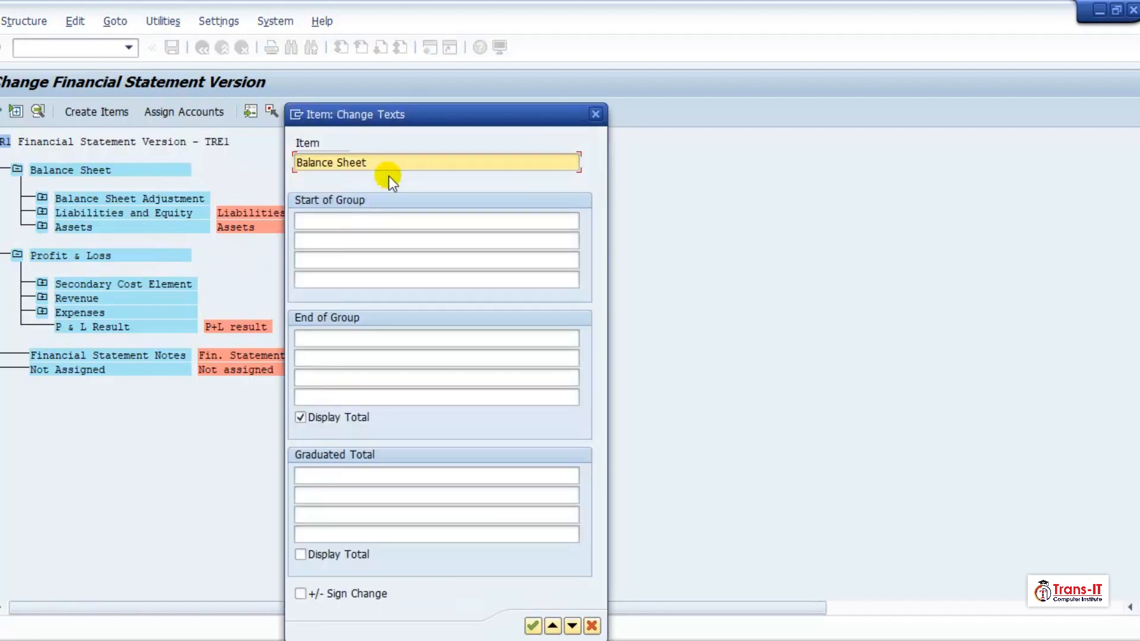
pyautogui.moveTo(382, 163); pyautogui.dragTo(296, 163)
pyautogui.hotkey('ctrl', 'c')
pyautogui.click(311, 220)
pyautogui.hotkey('ctrl', 'v')
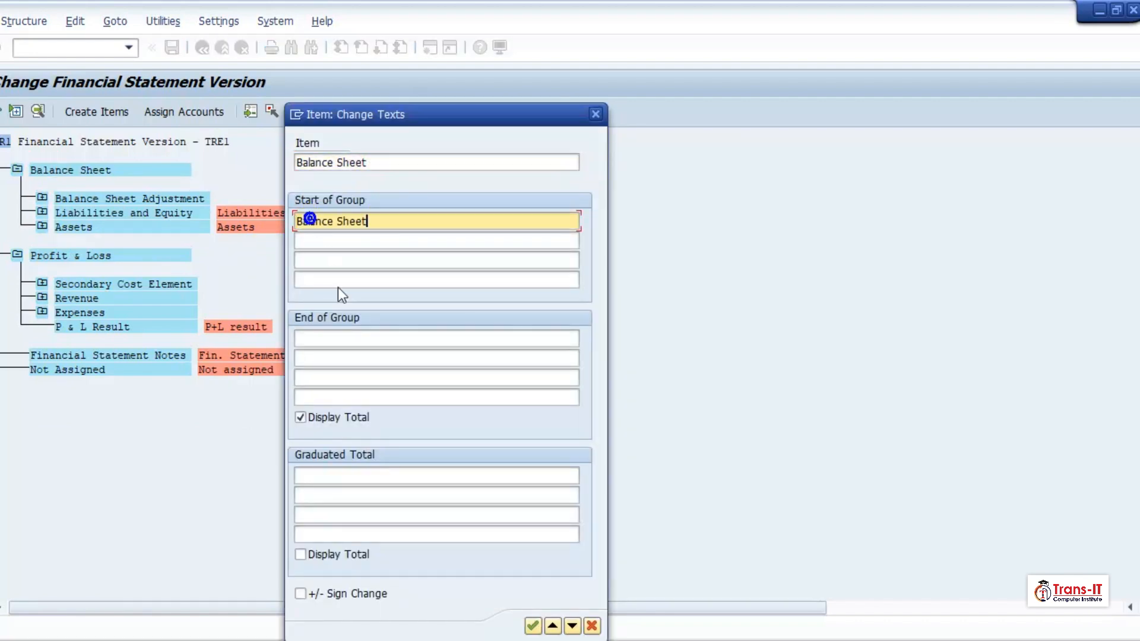
pyautogui.click(355, 338)
pyautogui.hotkey('ctrl', 'v')
pyautogui.click(533, 625)
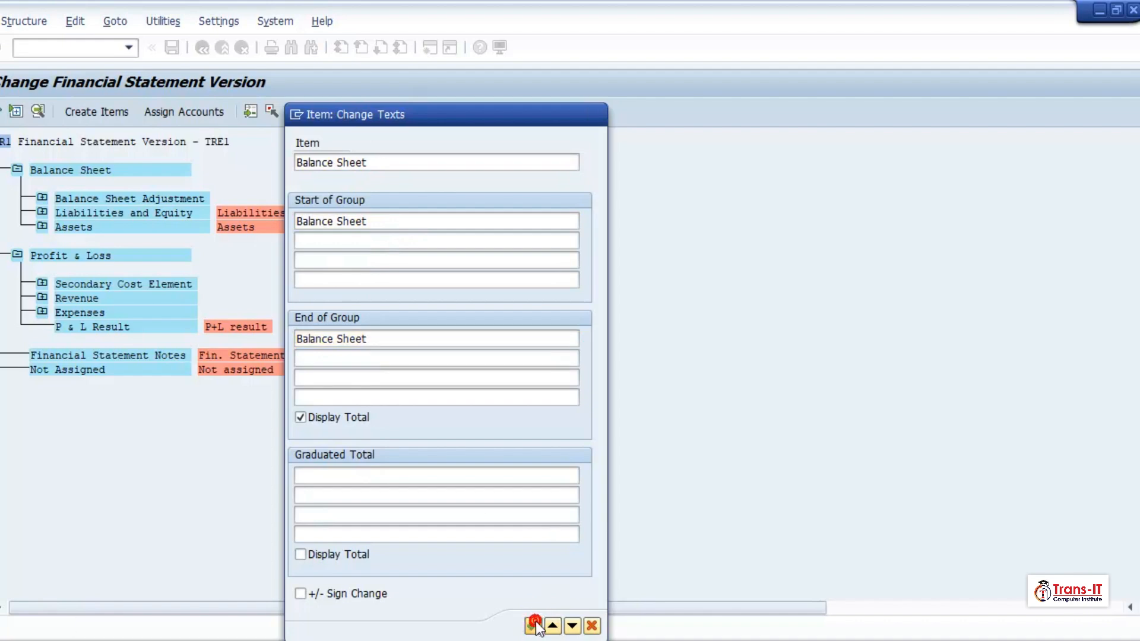
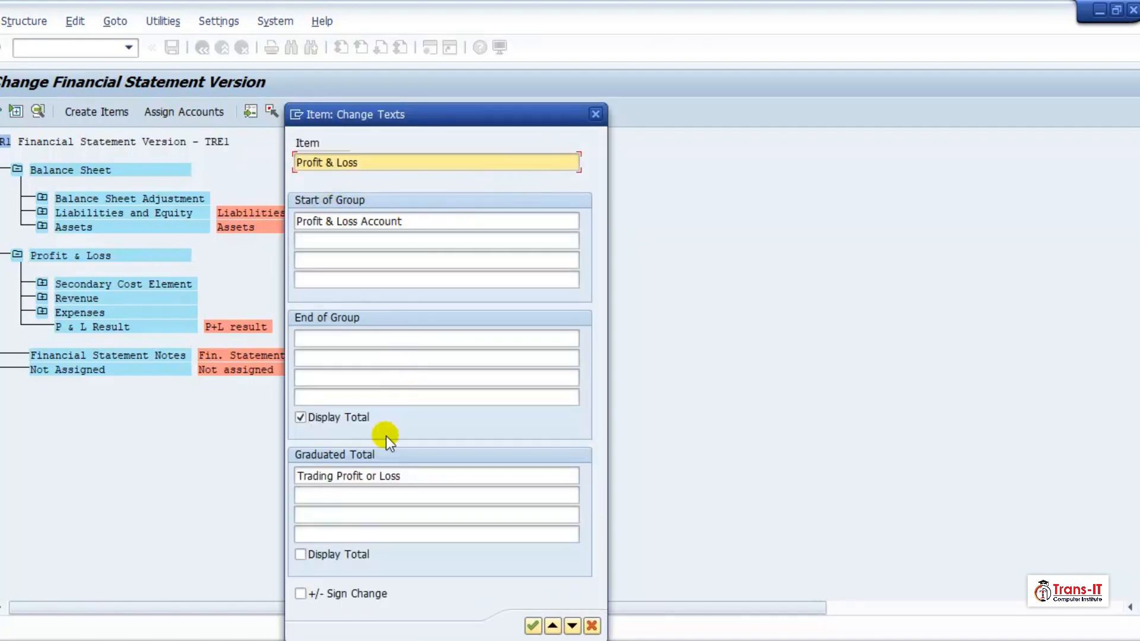
pyautogui.click(595, 115)
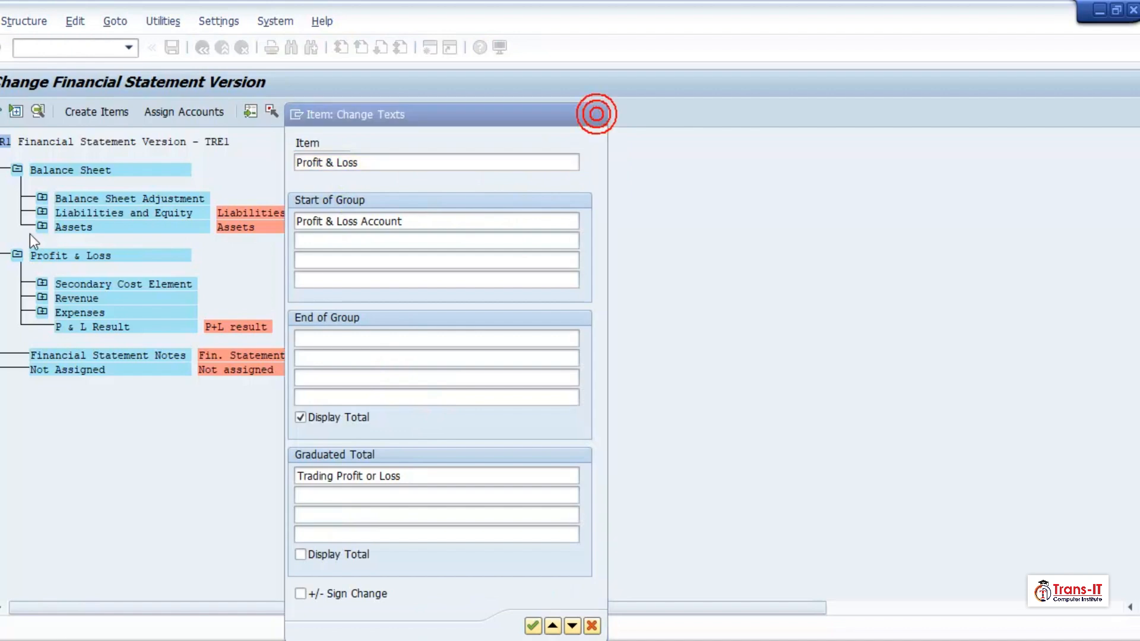
# Reopen the Balance Sheet item's texts, set its graduated total text to "Balance Sheet", and clear the end-of-group text
pyautogui.doubleClick(59, 170)
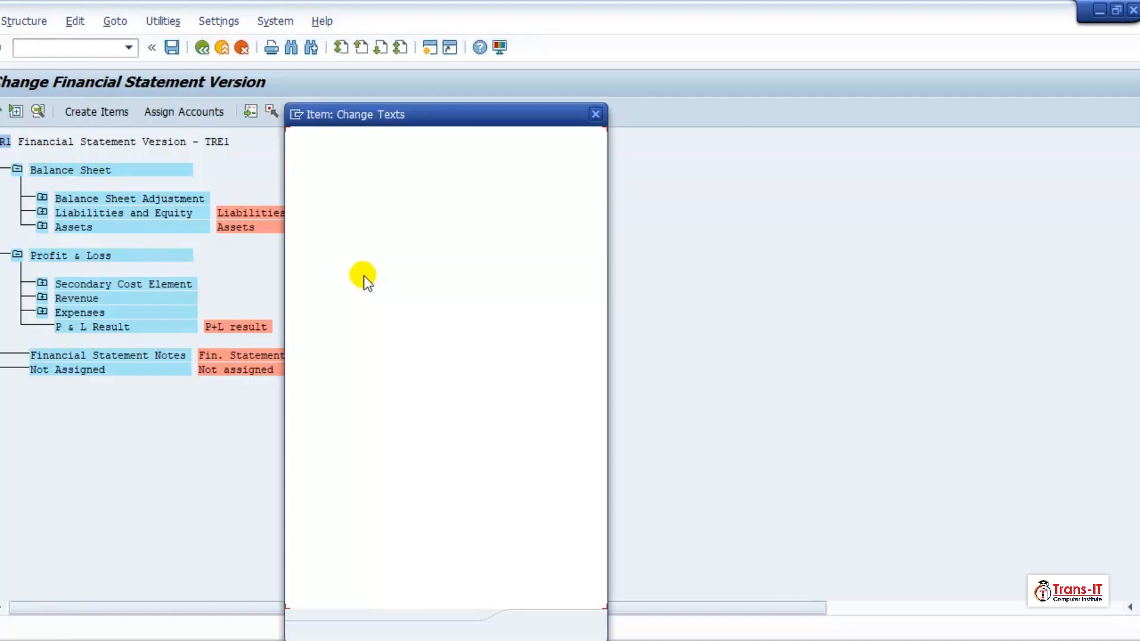
pyautogui.moveTo(380, 226); pyautogui.dragTo(297, 223)
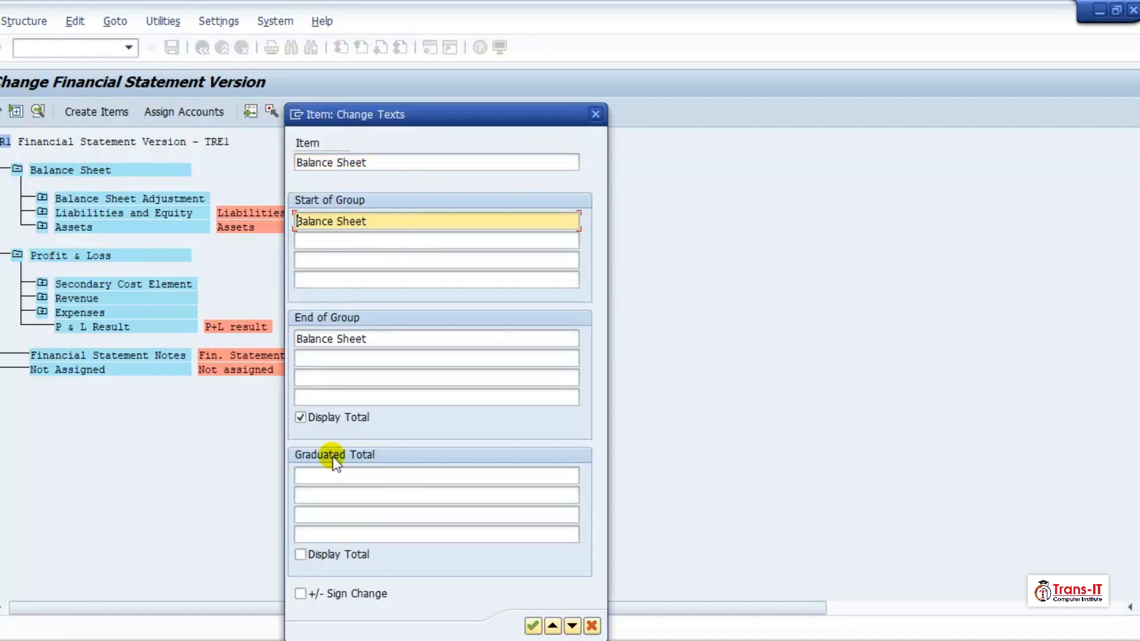
pyautogui.rightClick(324, 474)
pyautogui.click(385, 339)
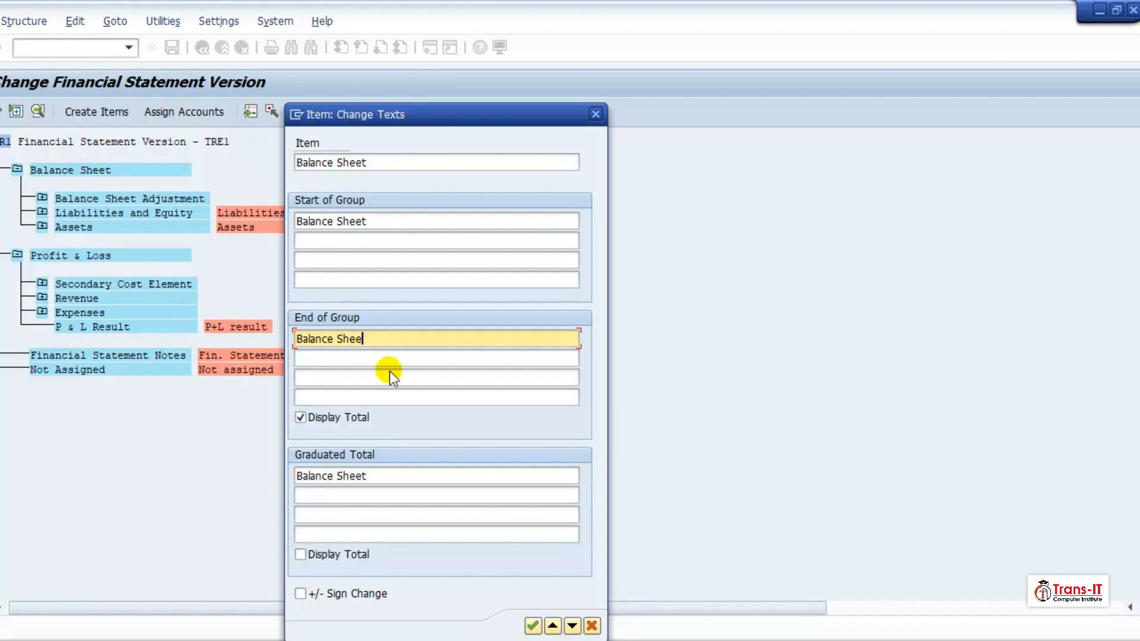
pyautogui.press('BackSpace')
pyautogui.press('BackSpace')
pyautogui.press('BackSpace')
pyautogui.press('BackSpace')
pyautogui.press('BackSpace')
pyautogui.press('BackSpace')
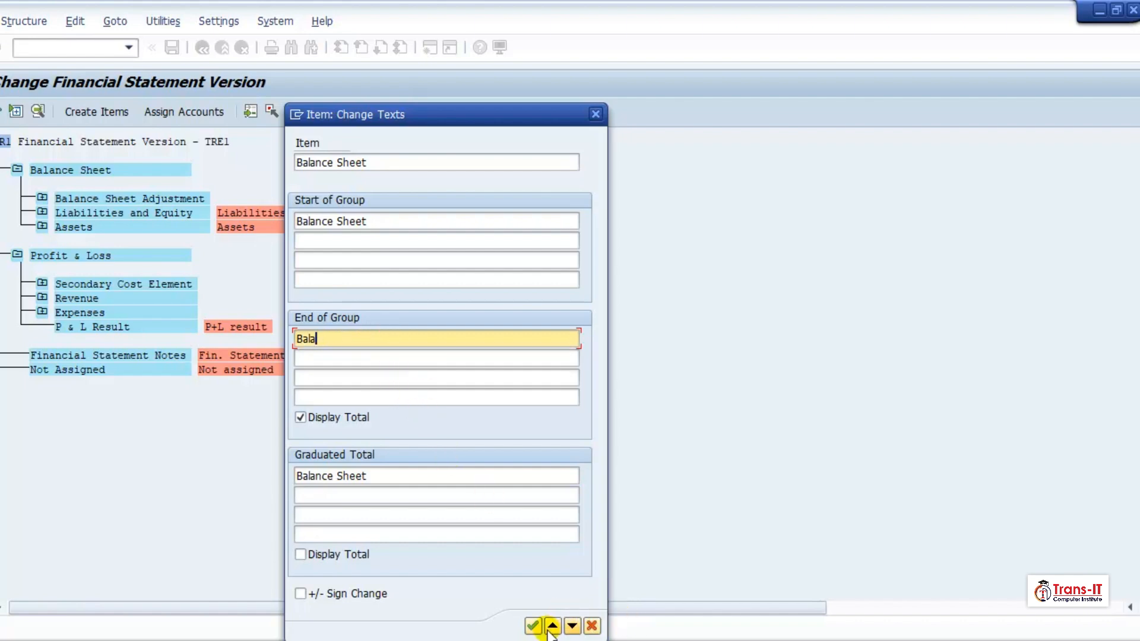
pyautogui.press('BackSpace')
pyautogui.click(533, 626)
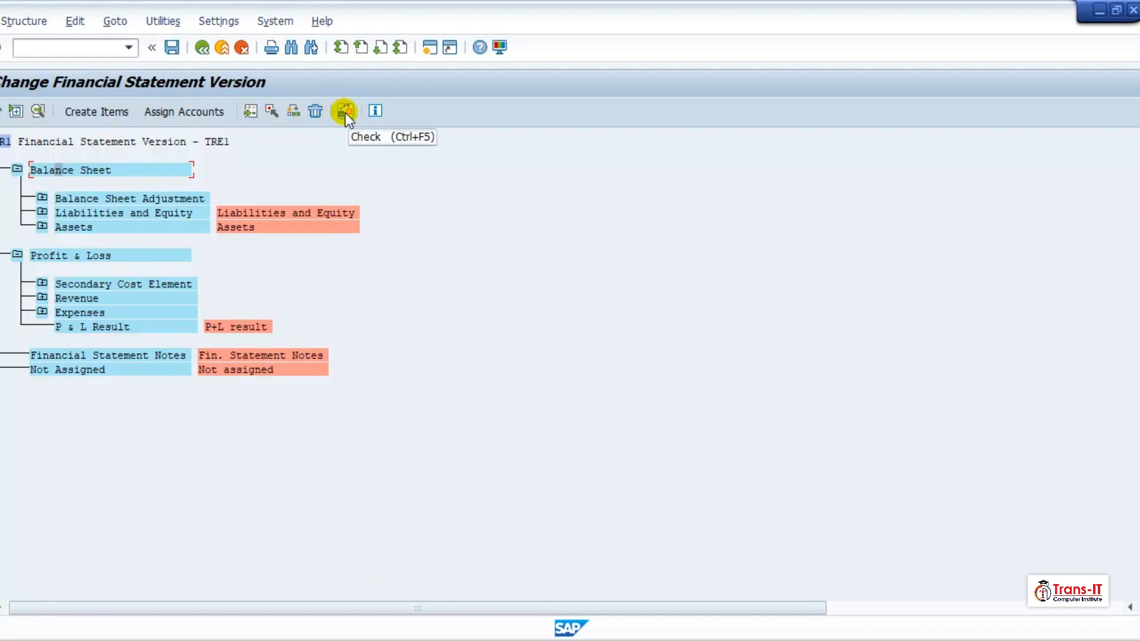
# Save the version without activating it, and check for one-sided, nonassigned and incorrectly assigned accounts in company code TRE1
pyautogui.click(174, 47)
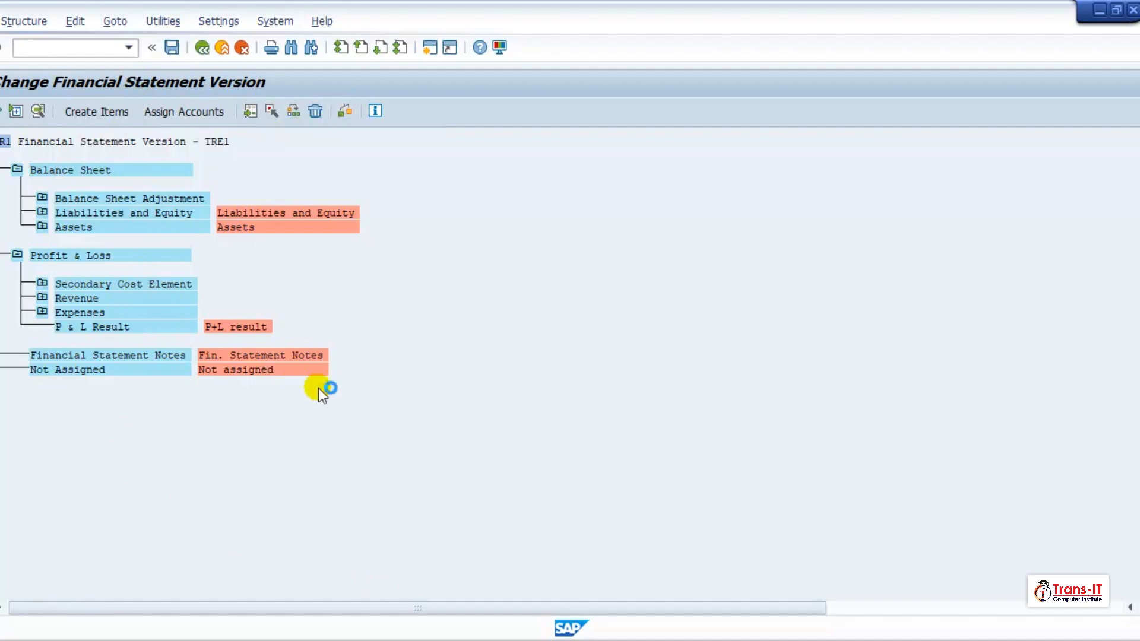
pyautogui.click(127, 375)
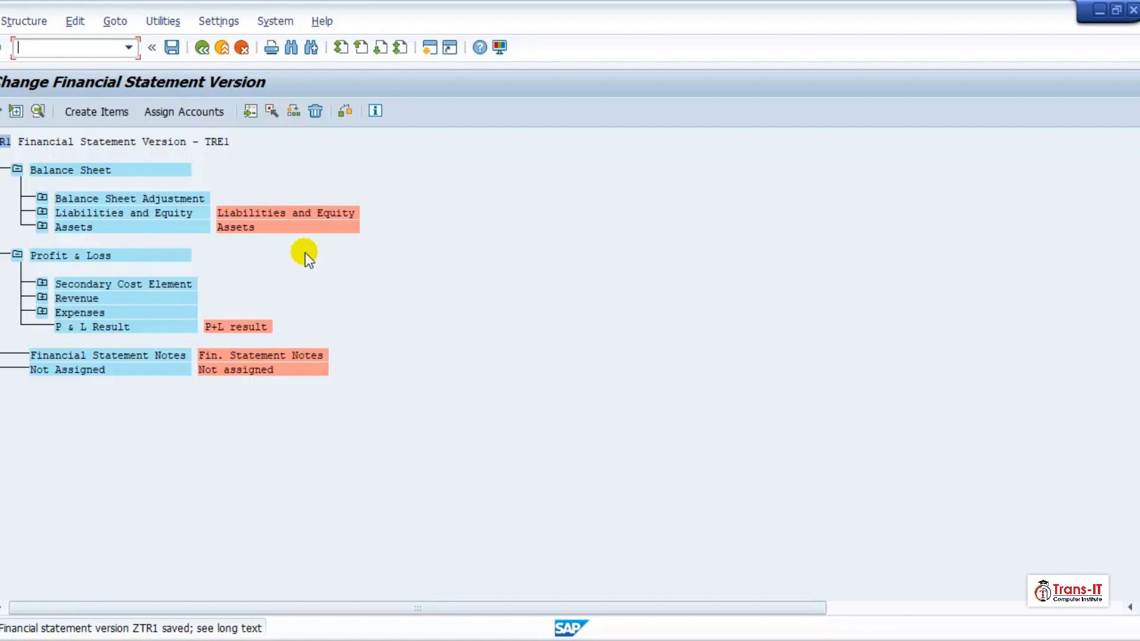
pyautogui.click(350, 110)
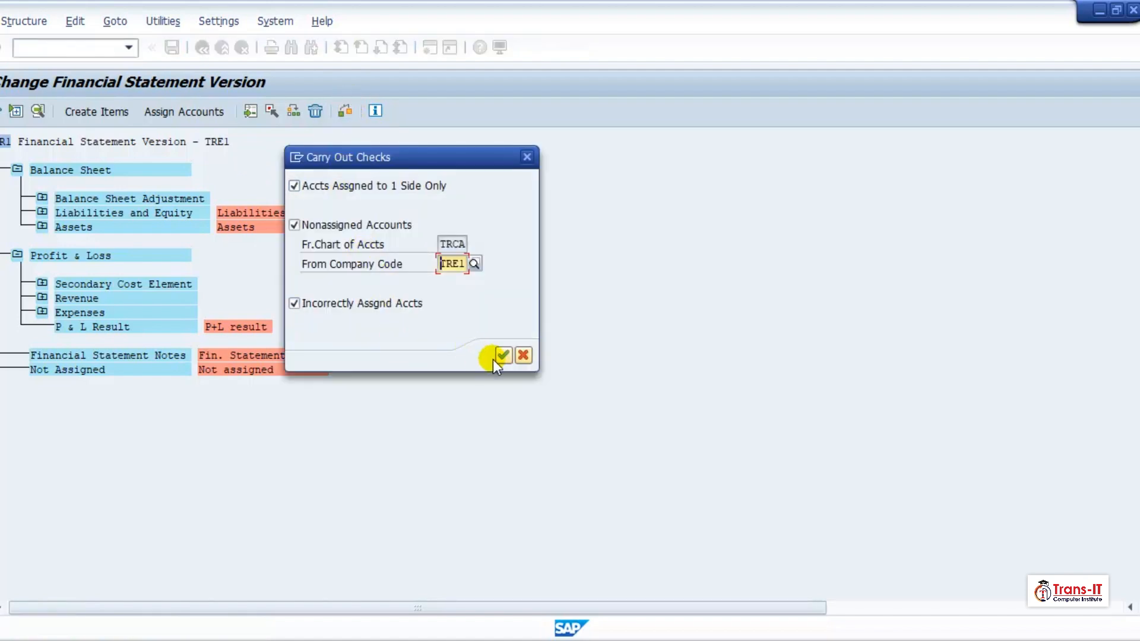
pyautogui.click(504, 355)
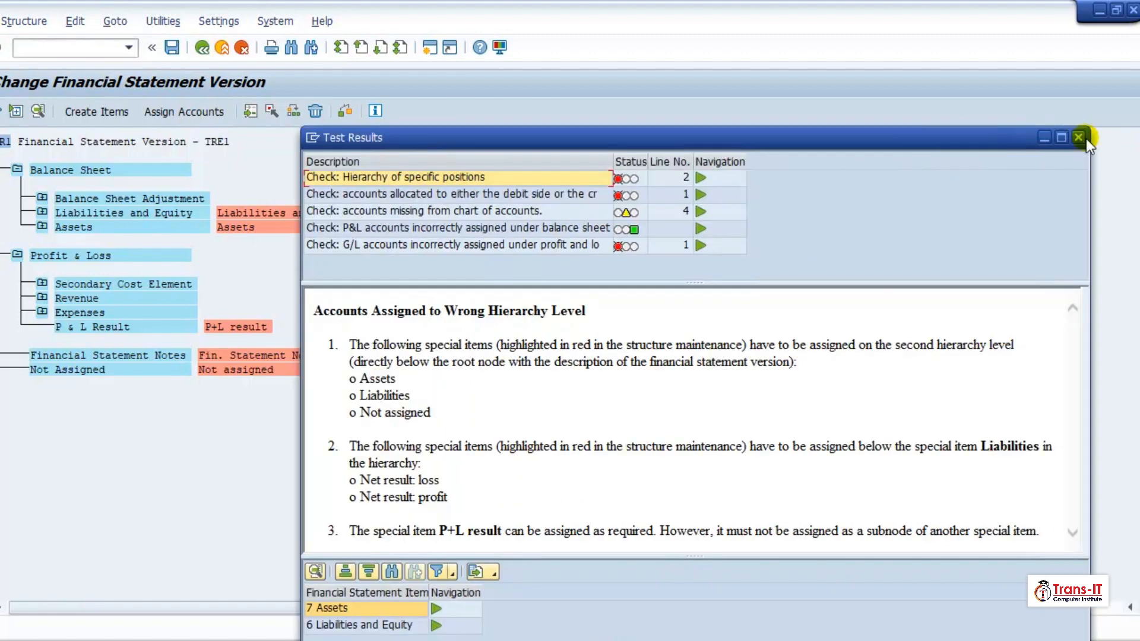
pyautogui.click(1085, 137)
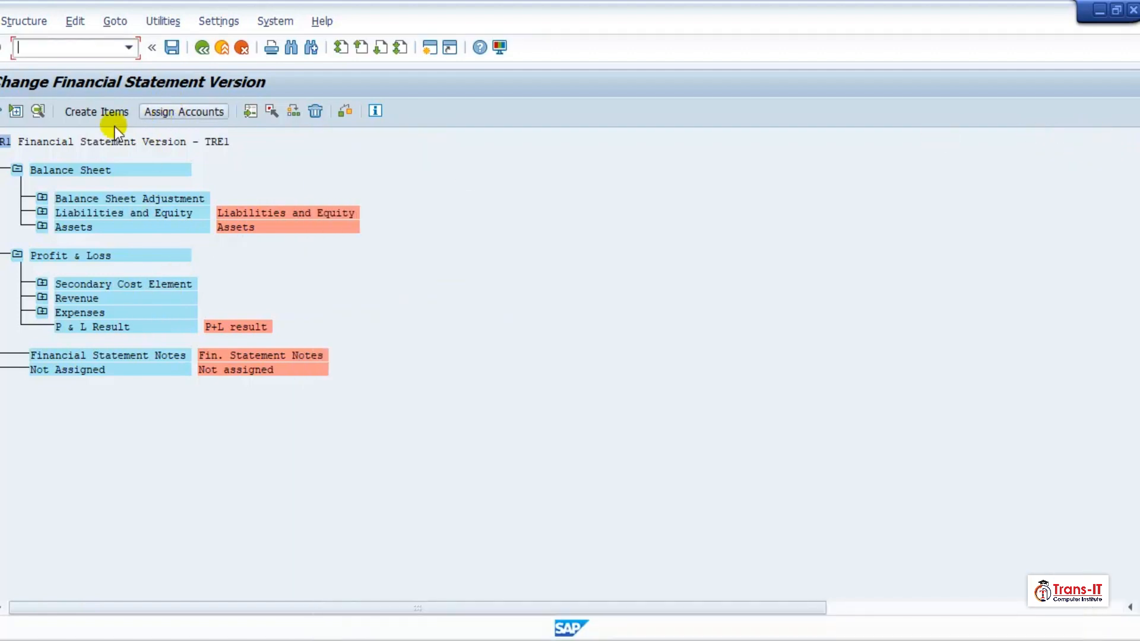
# Save and activate the financial statement version, acknowledging the hierarchy replication messages
pyautogui.click(171, 48)
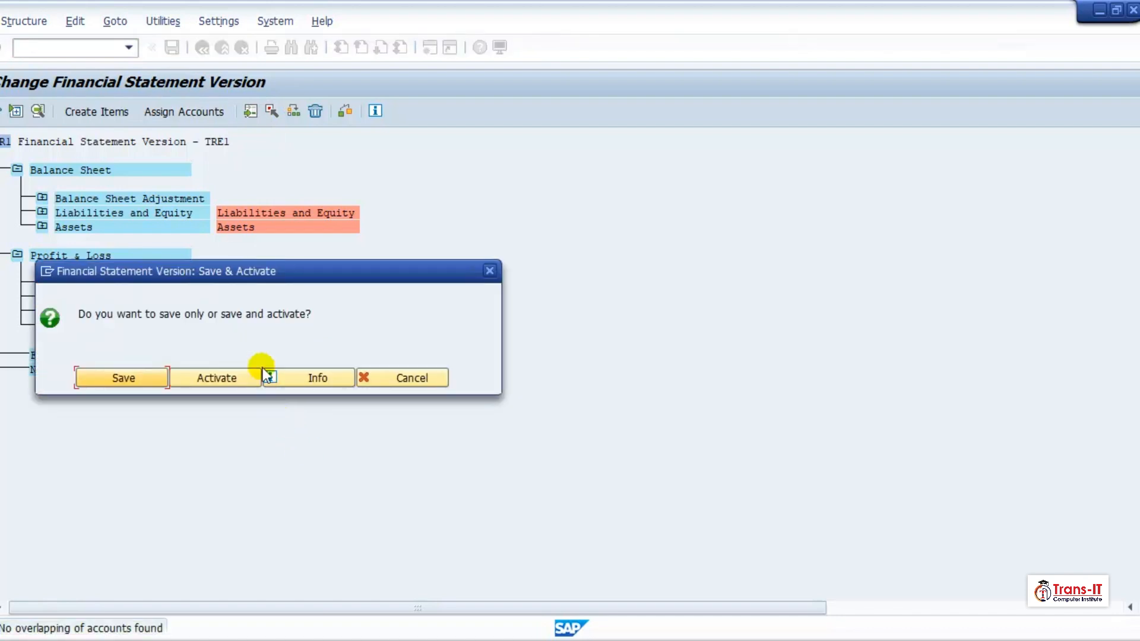
pyautogui.click(231, 374)
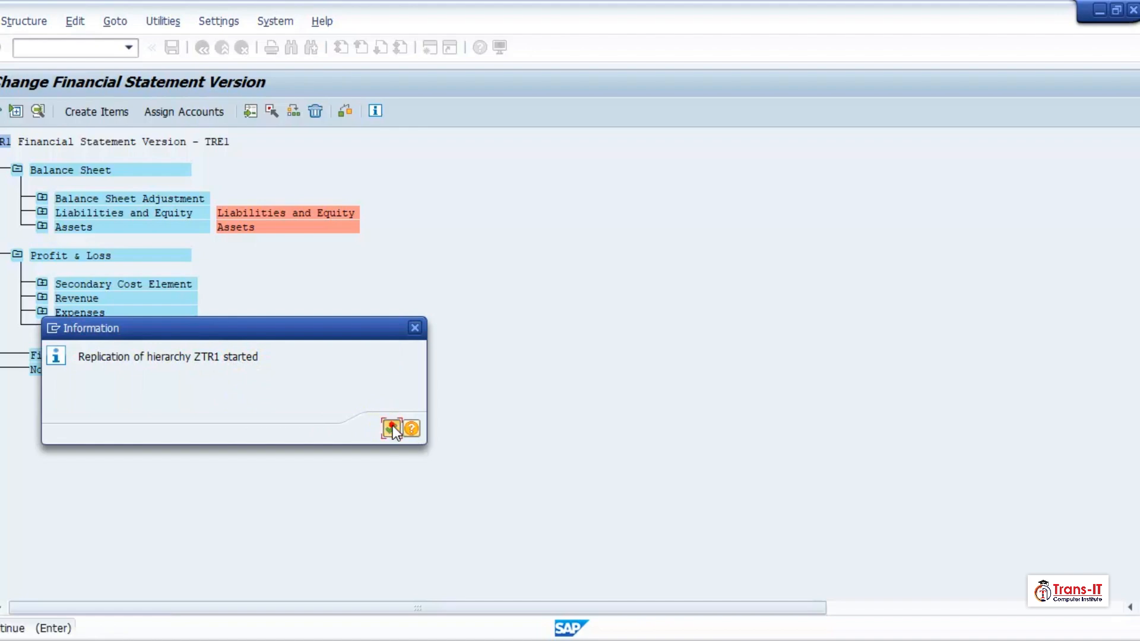
pyautogui.click(389, 426)
pyautogui.click(391, 428)
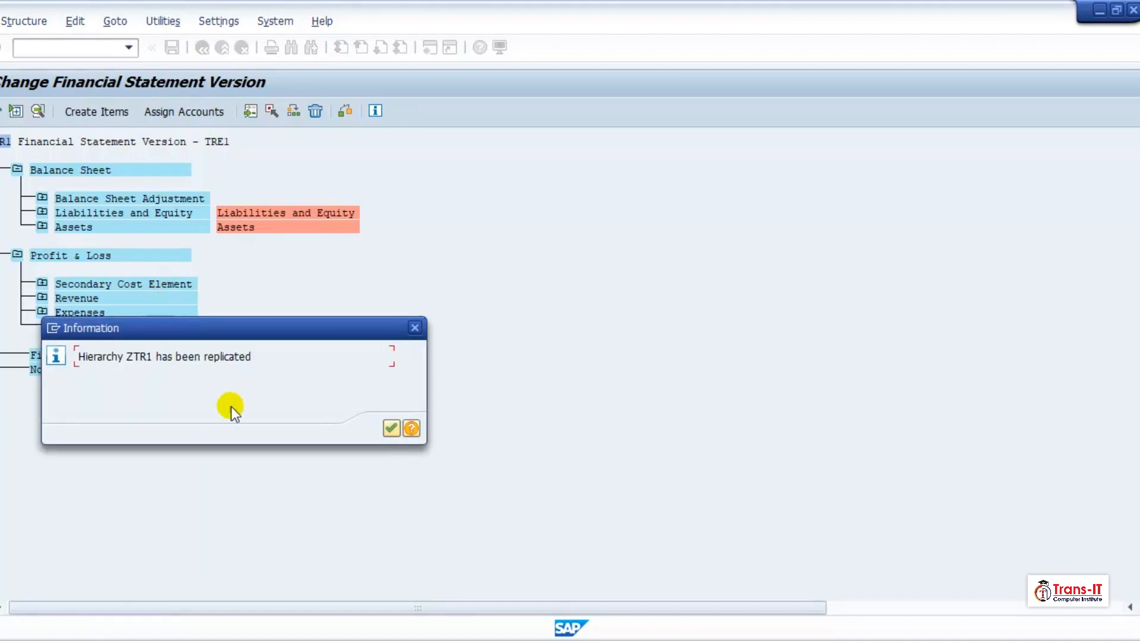
pyautogui.click(390, 429)
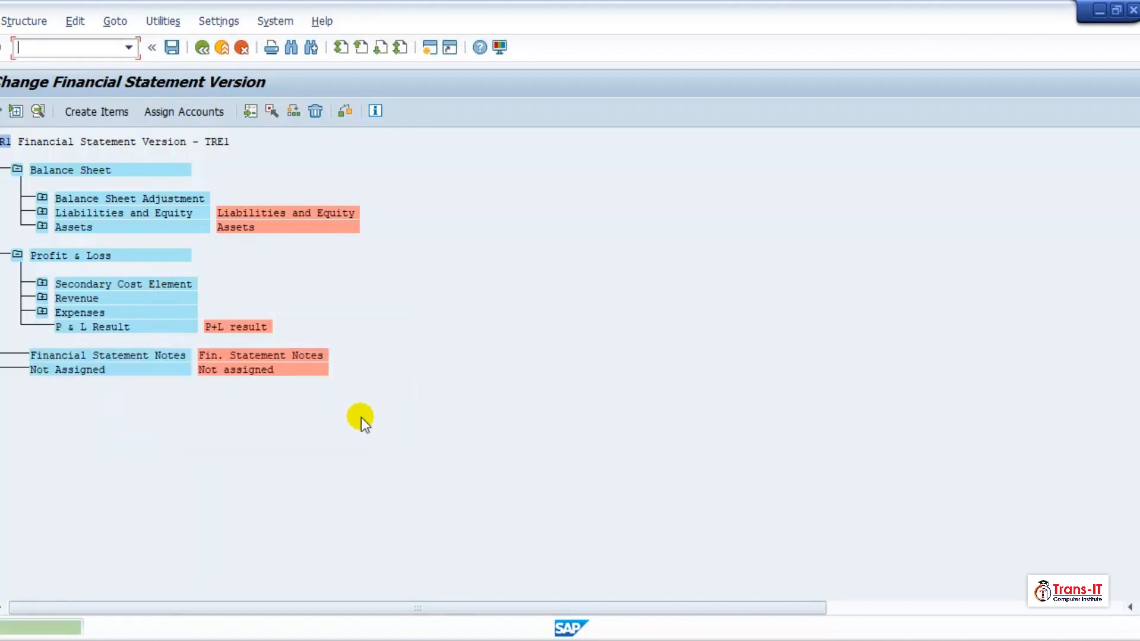